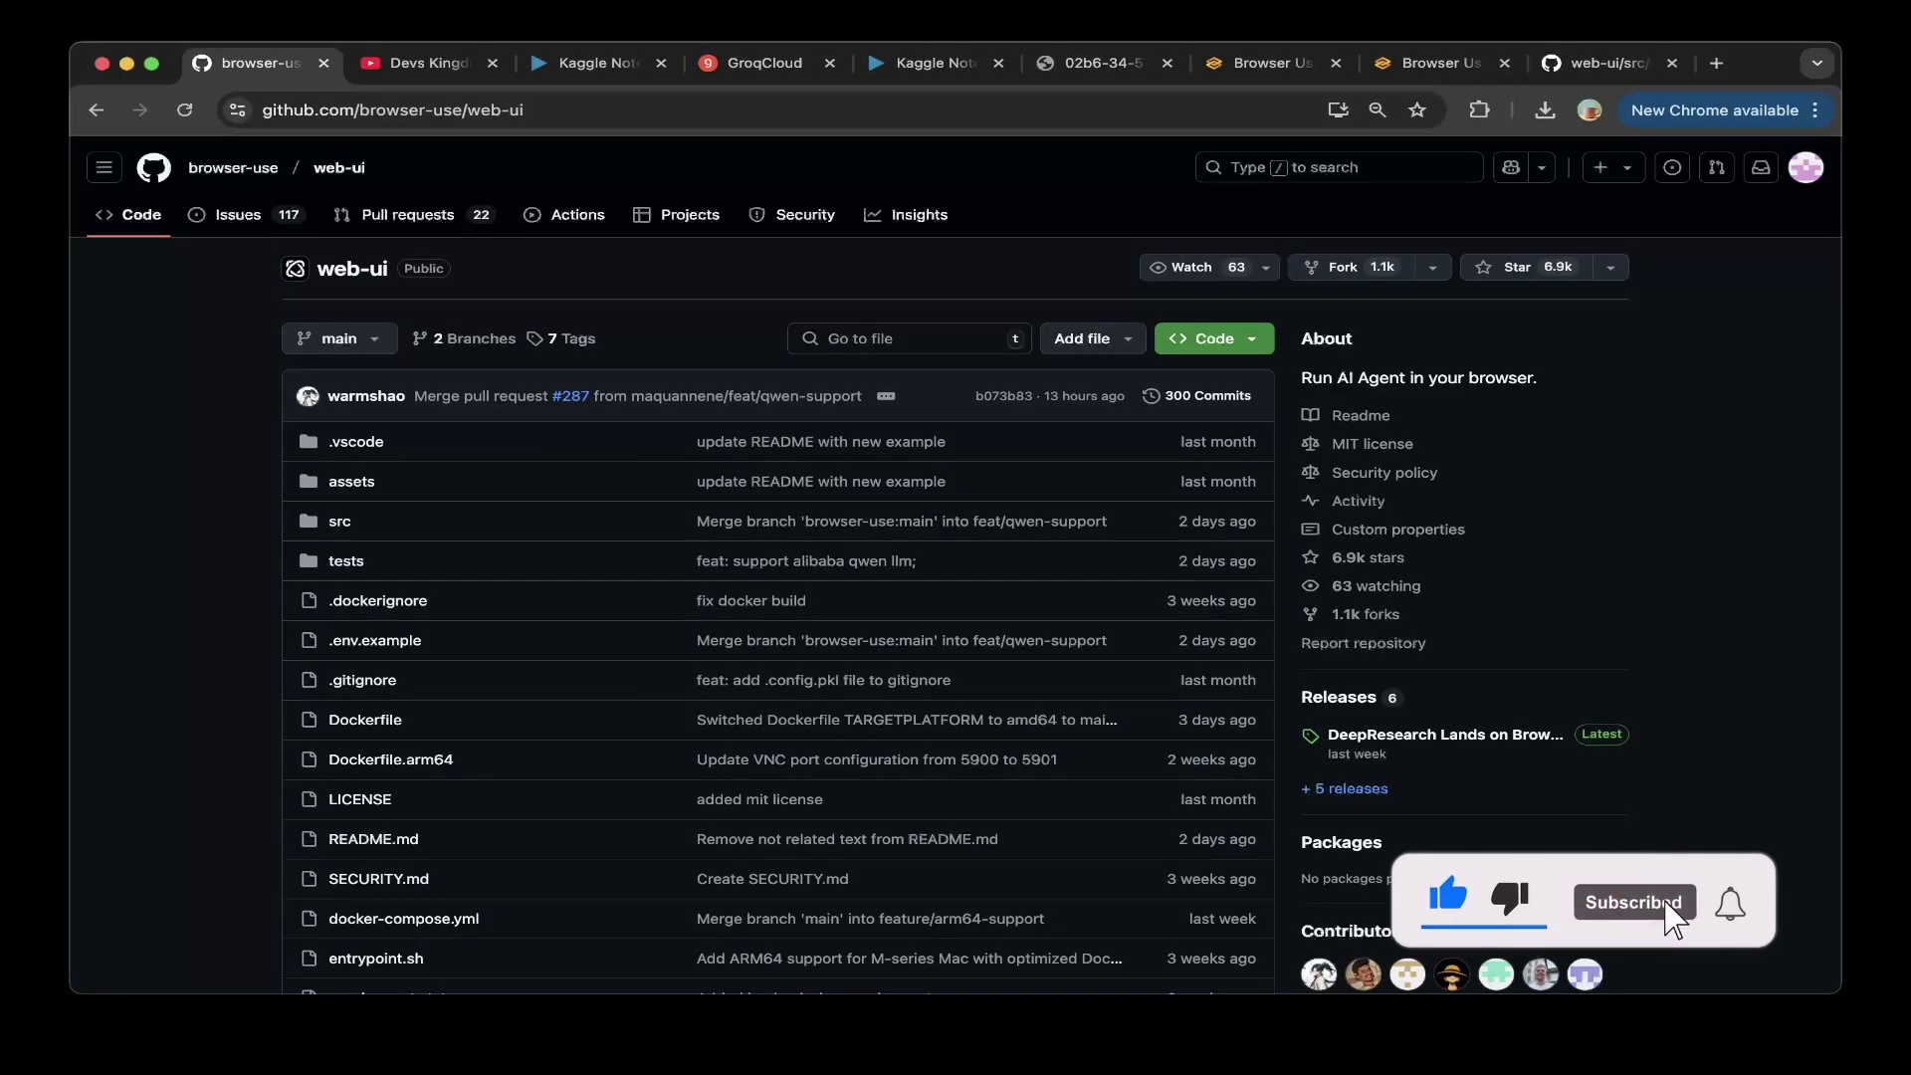
- Review the web-ui repository's file list and its v1.6 DeepResearch release notes on GitHub
{"action": "scroll", "coordinate": [955, 567], "scroll_direction": "down", "scroll_amount": 1}
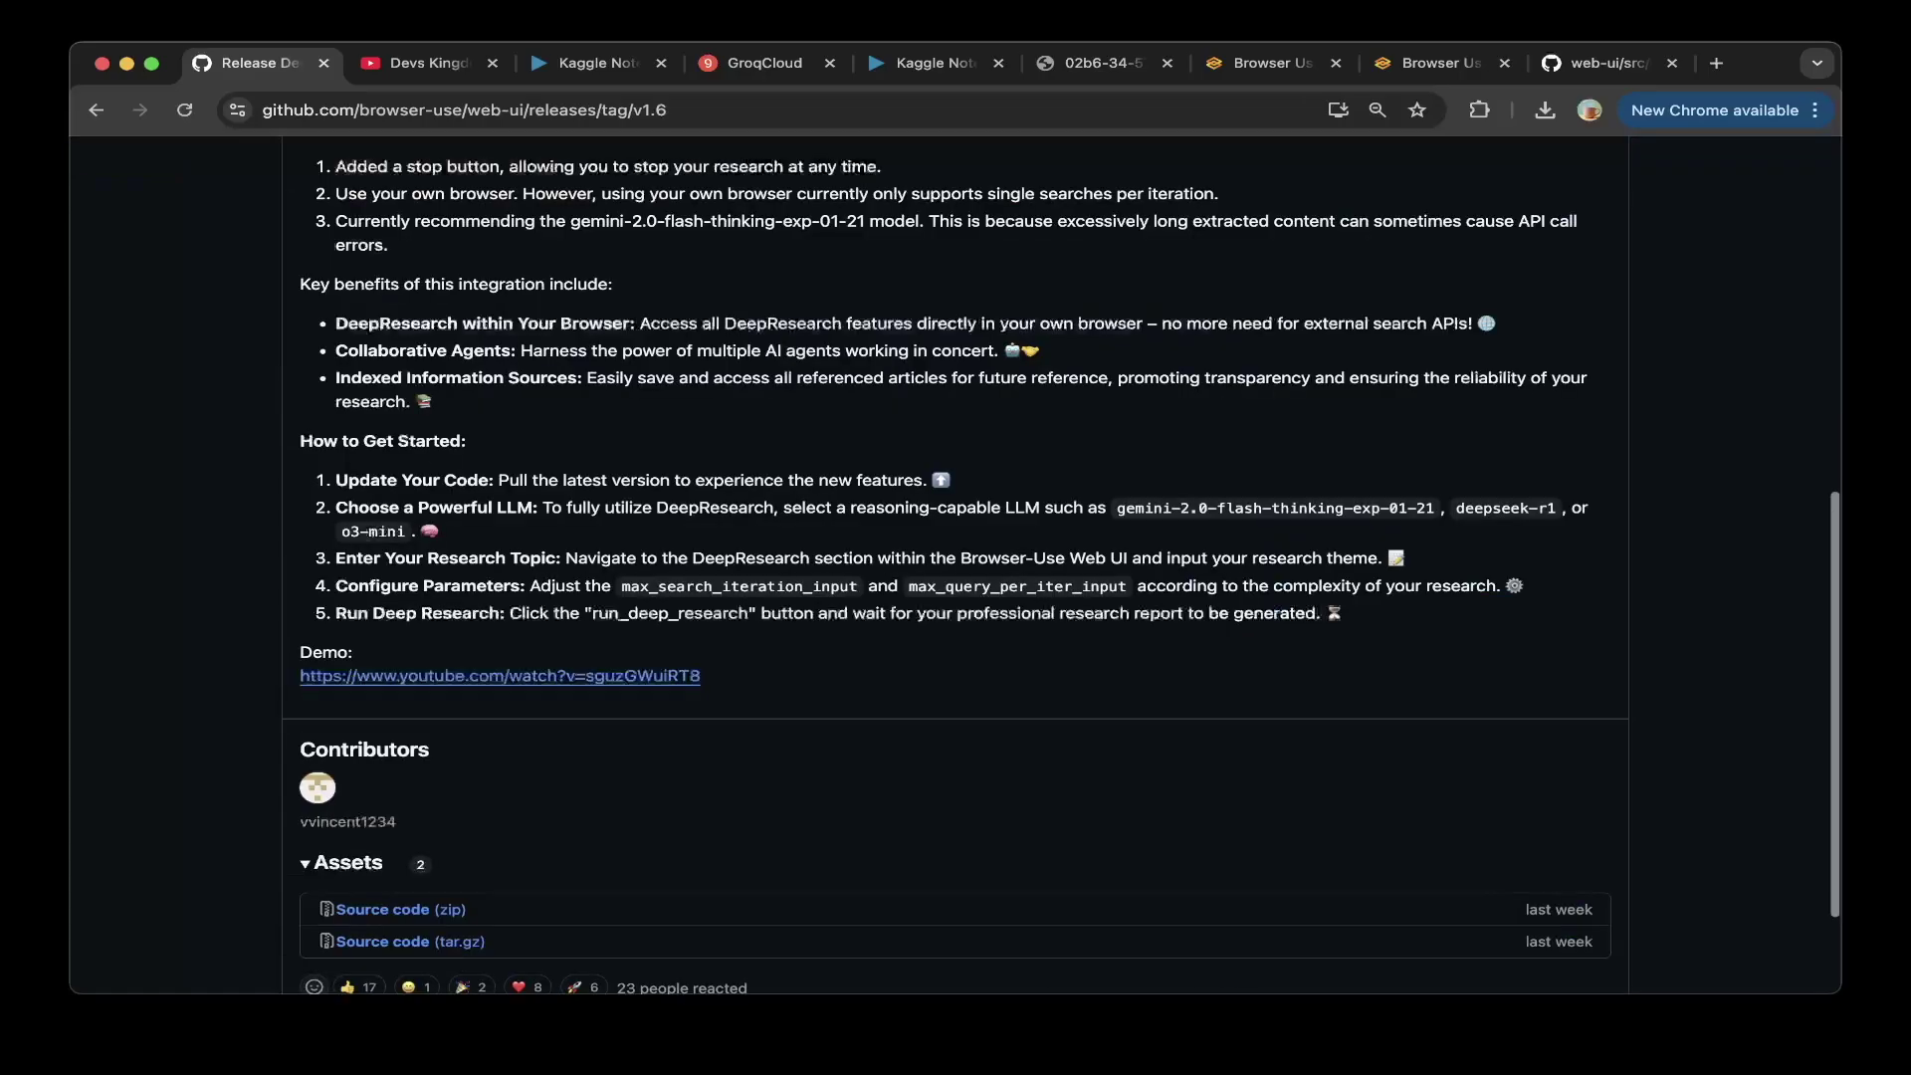
{"action": "scroll", "coordinate": [1063, 566], "scroll_direction": "up", "scroll_amount": 1}
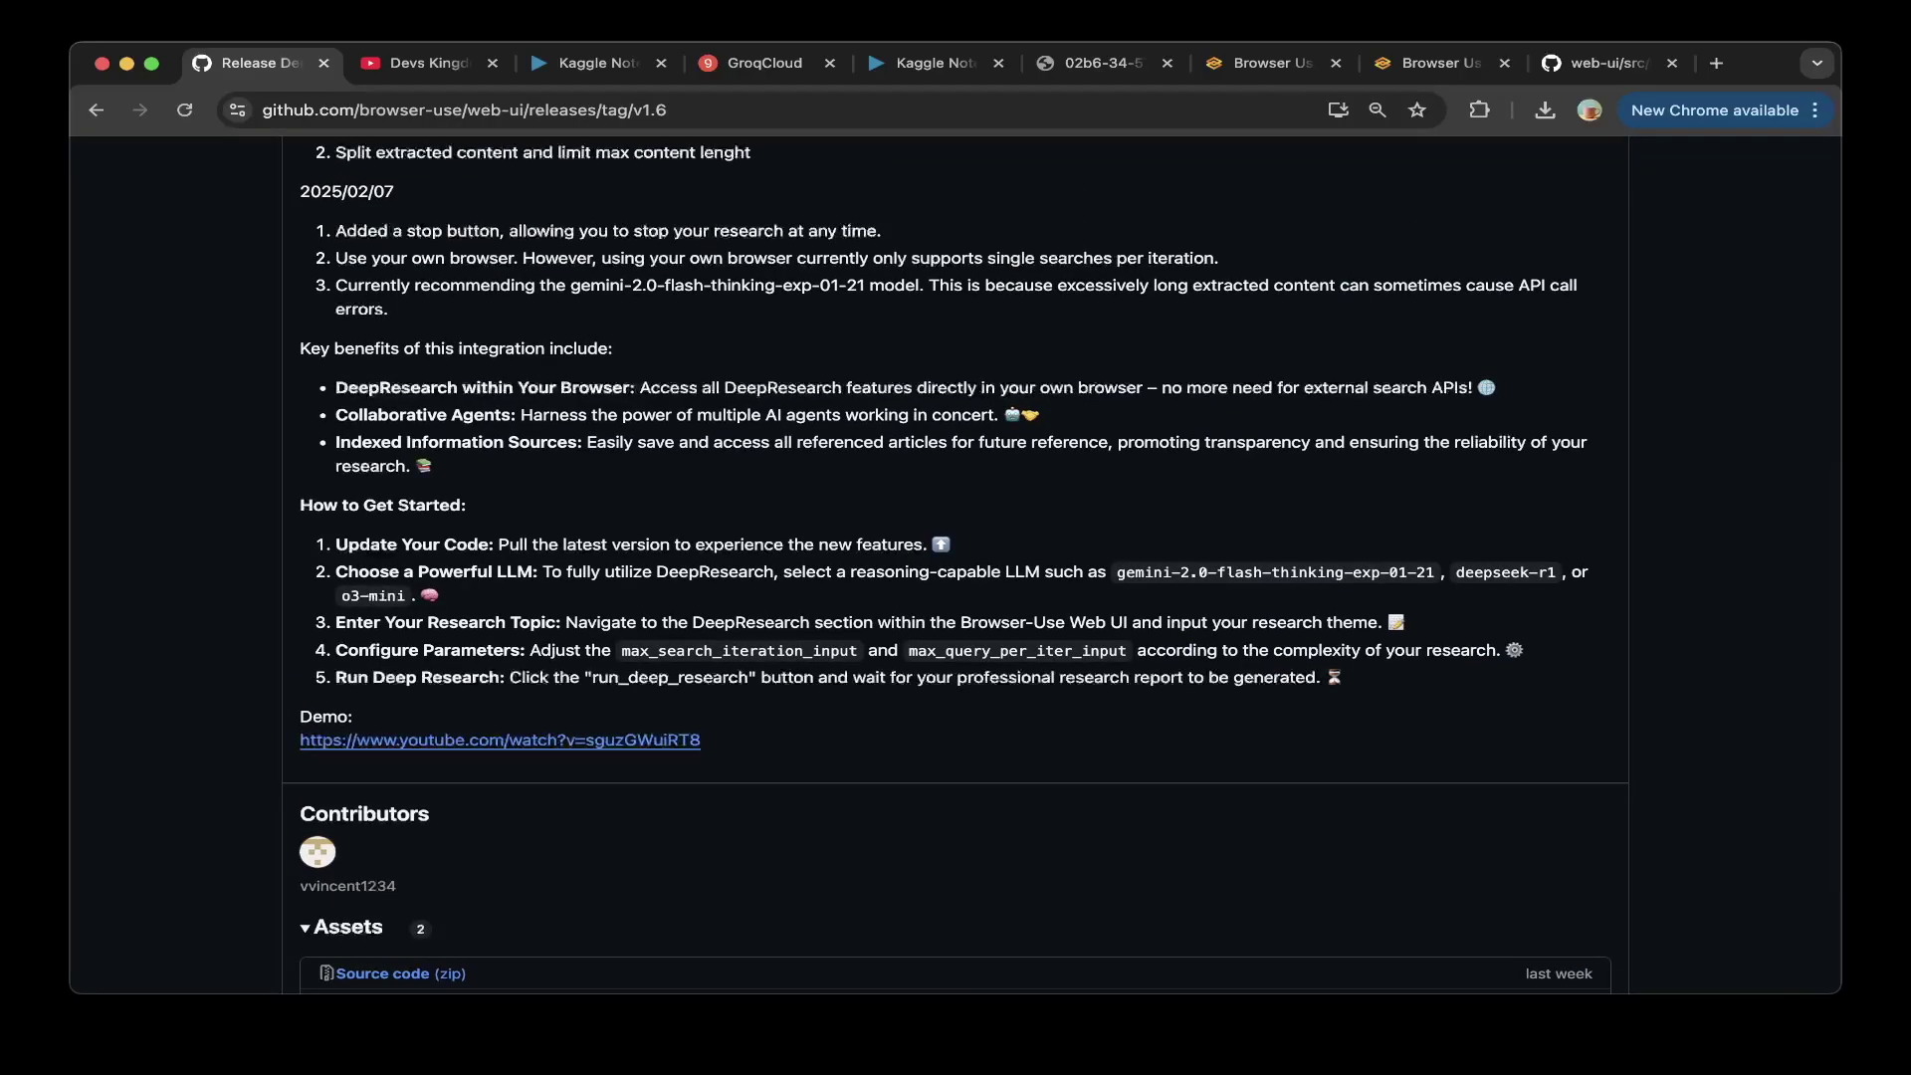
{"action": "scroll", "coordinate": [1095, 387], "scroll_direction": "up", "scroll_amount": 3}
{"action": "left_click", "coordinate": [95, 109]}
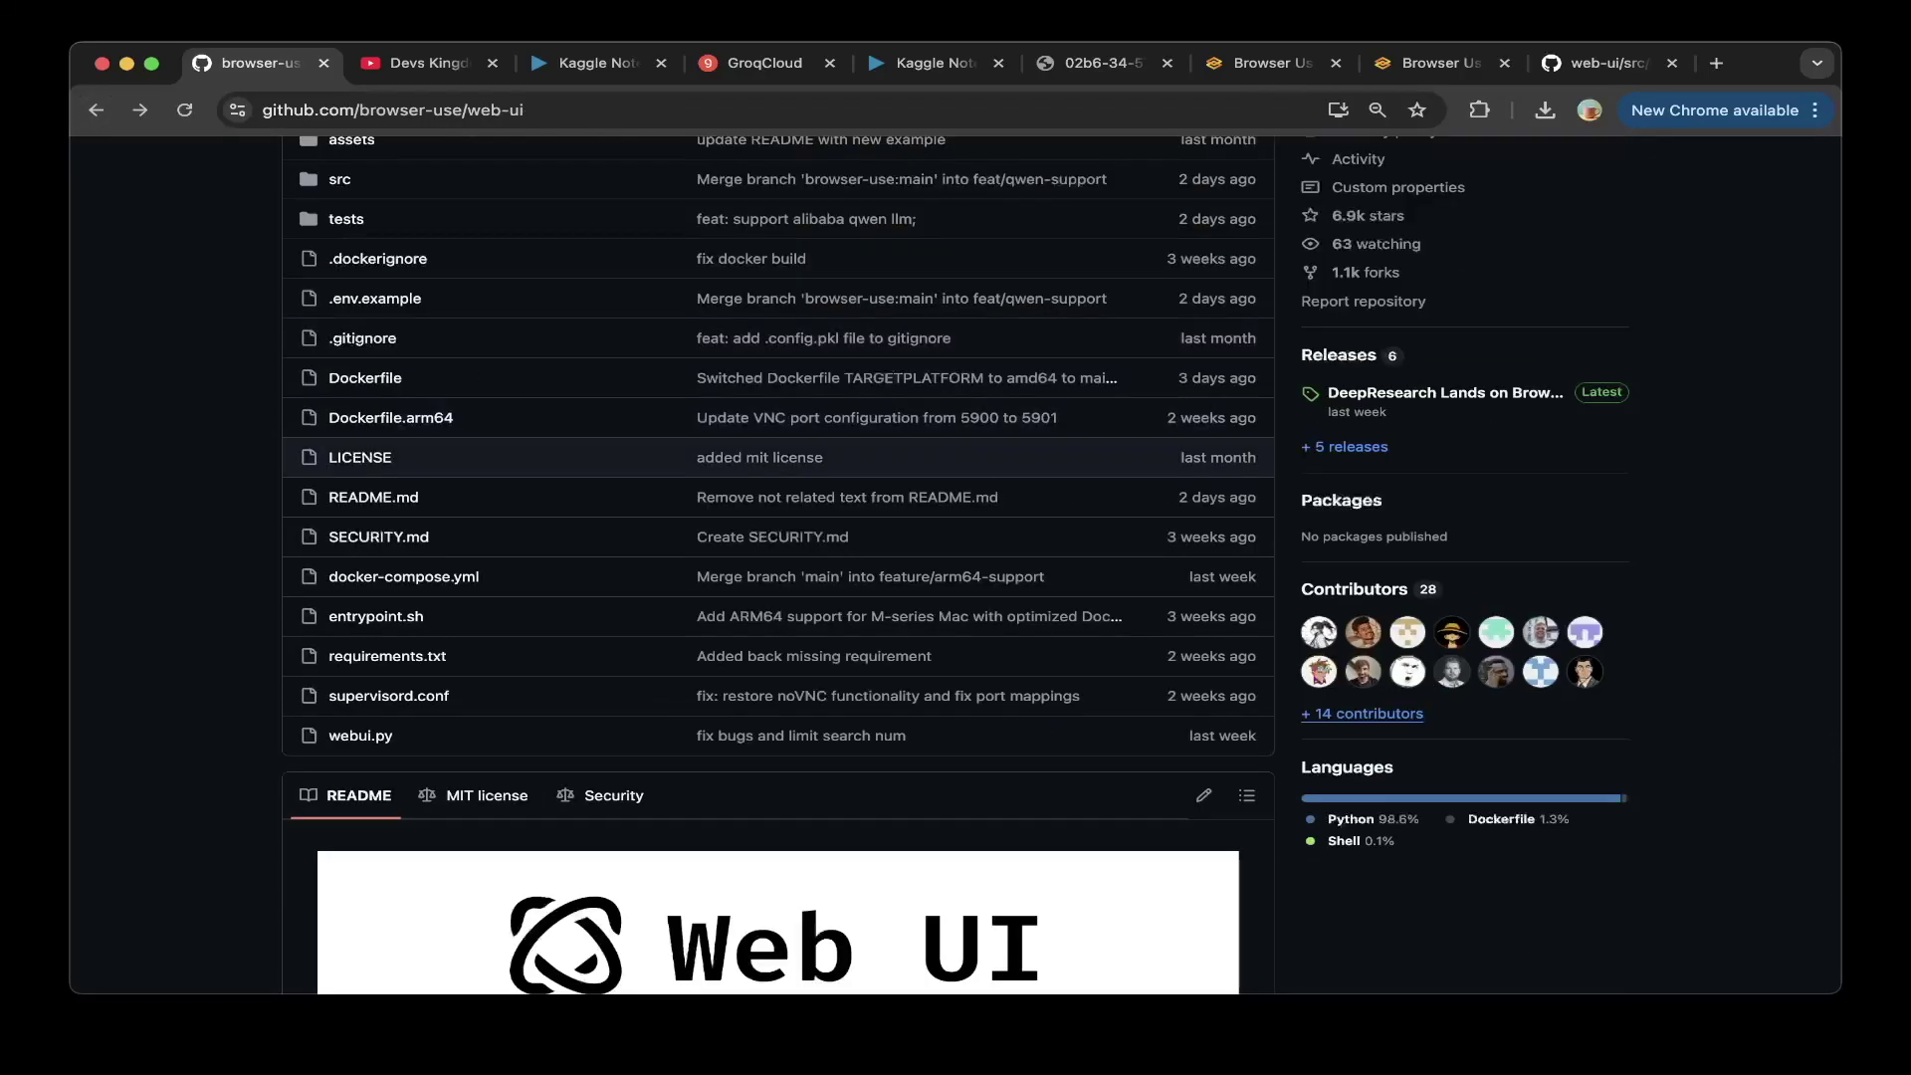
{"action": "scroll", "coordinate": [956, 565], "scroll_direction": "up", "scroll_amount": 3}
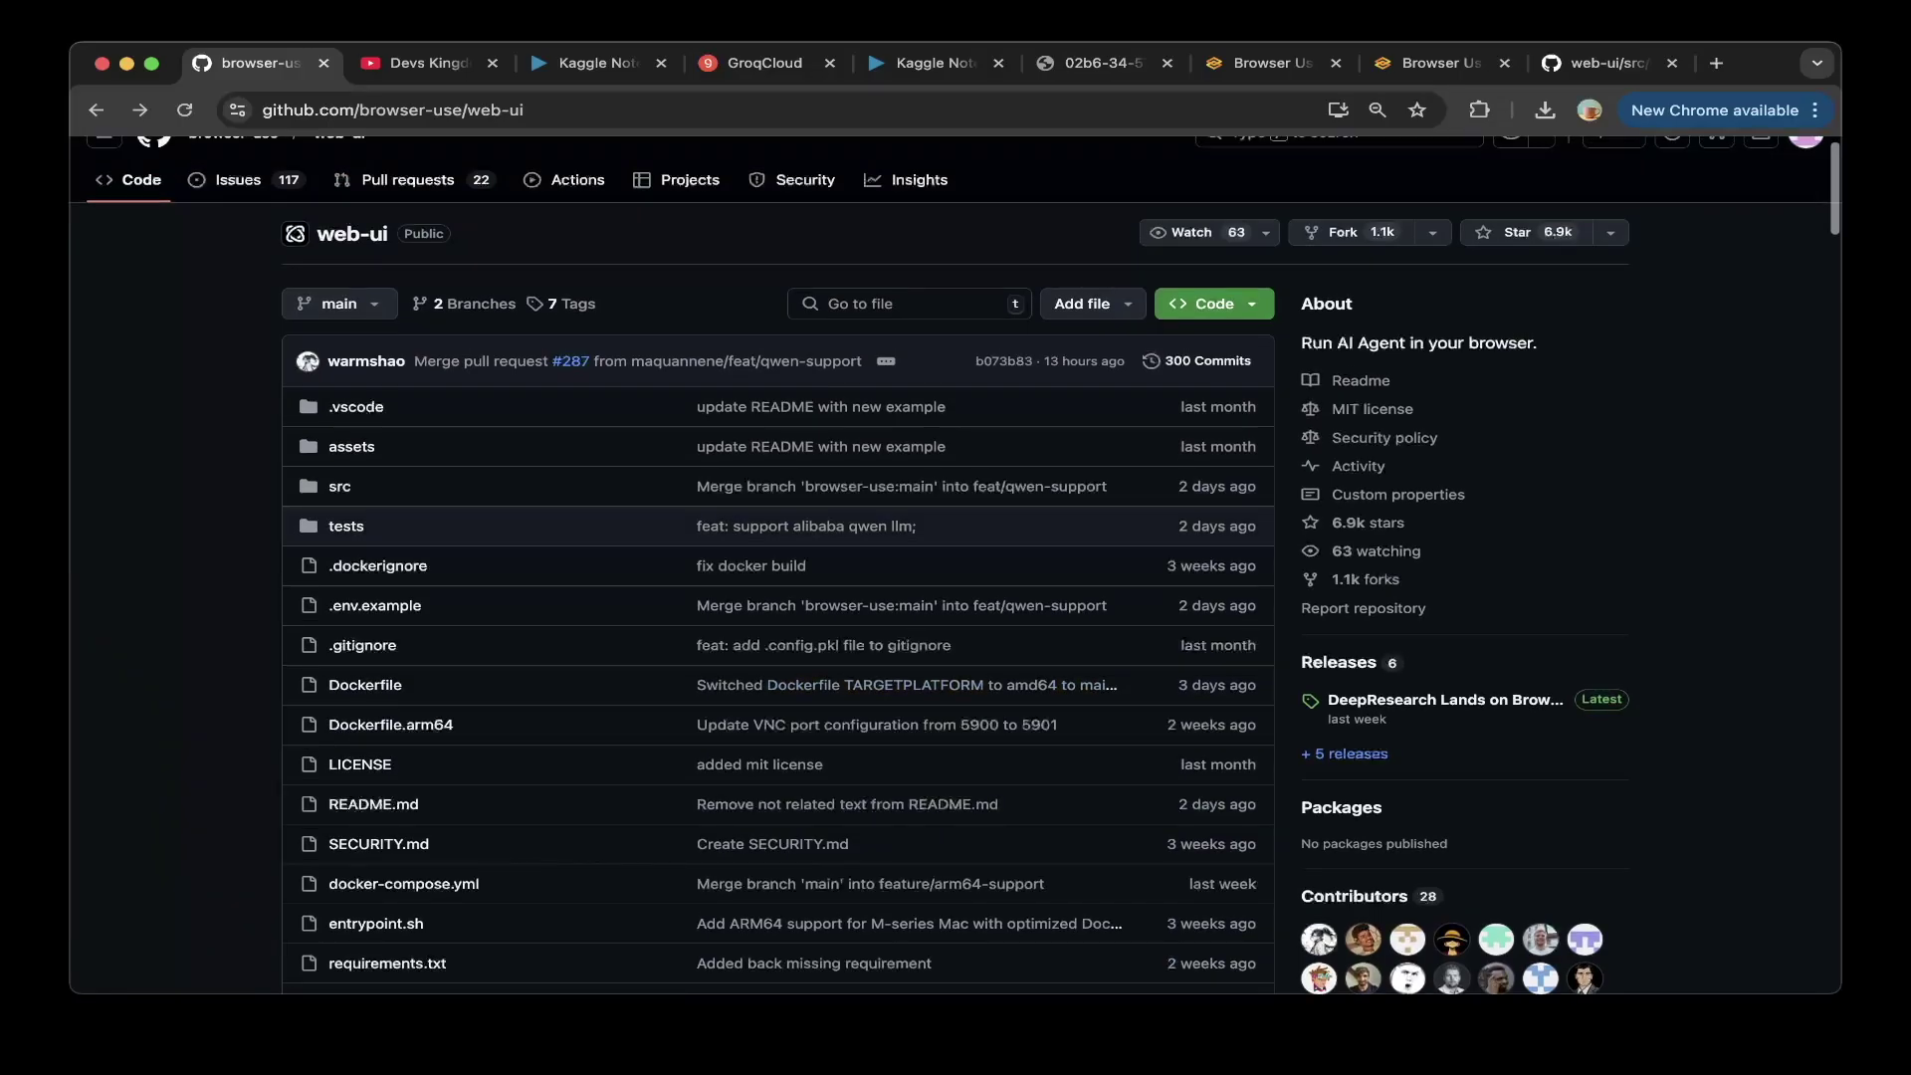
{"action": "scroll", "coordinate": [955, 565], "scroll_direction": "up", "scroll_amount": 1}
- View the Devs Kingdom channel's browser use videos on YouTube and the agent settings in the running Browser Use WebUI
{"action": "left_click", "coordinate": [428, 62]}
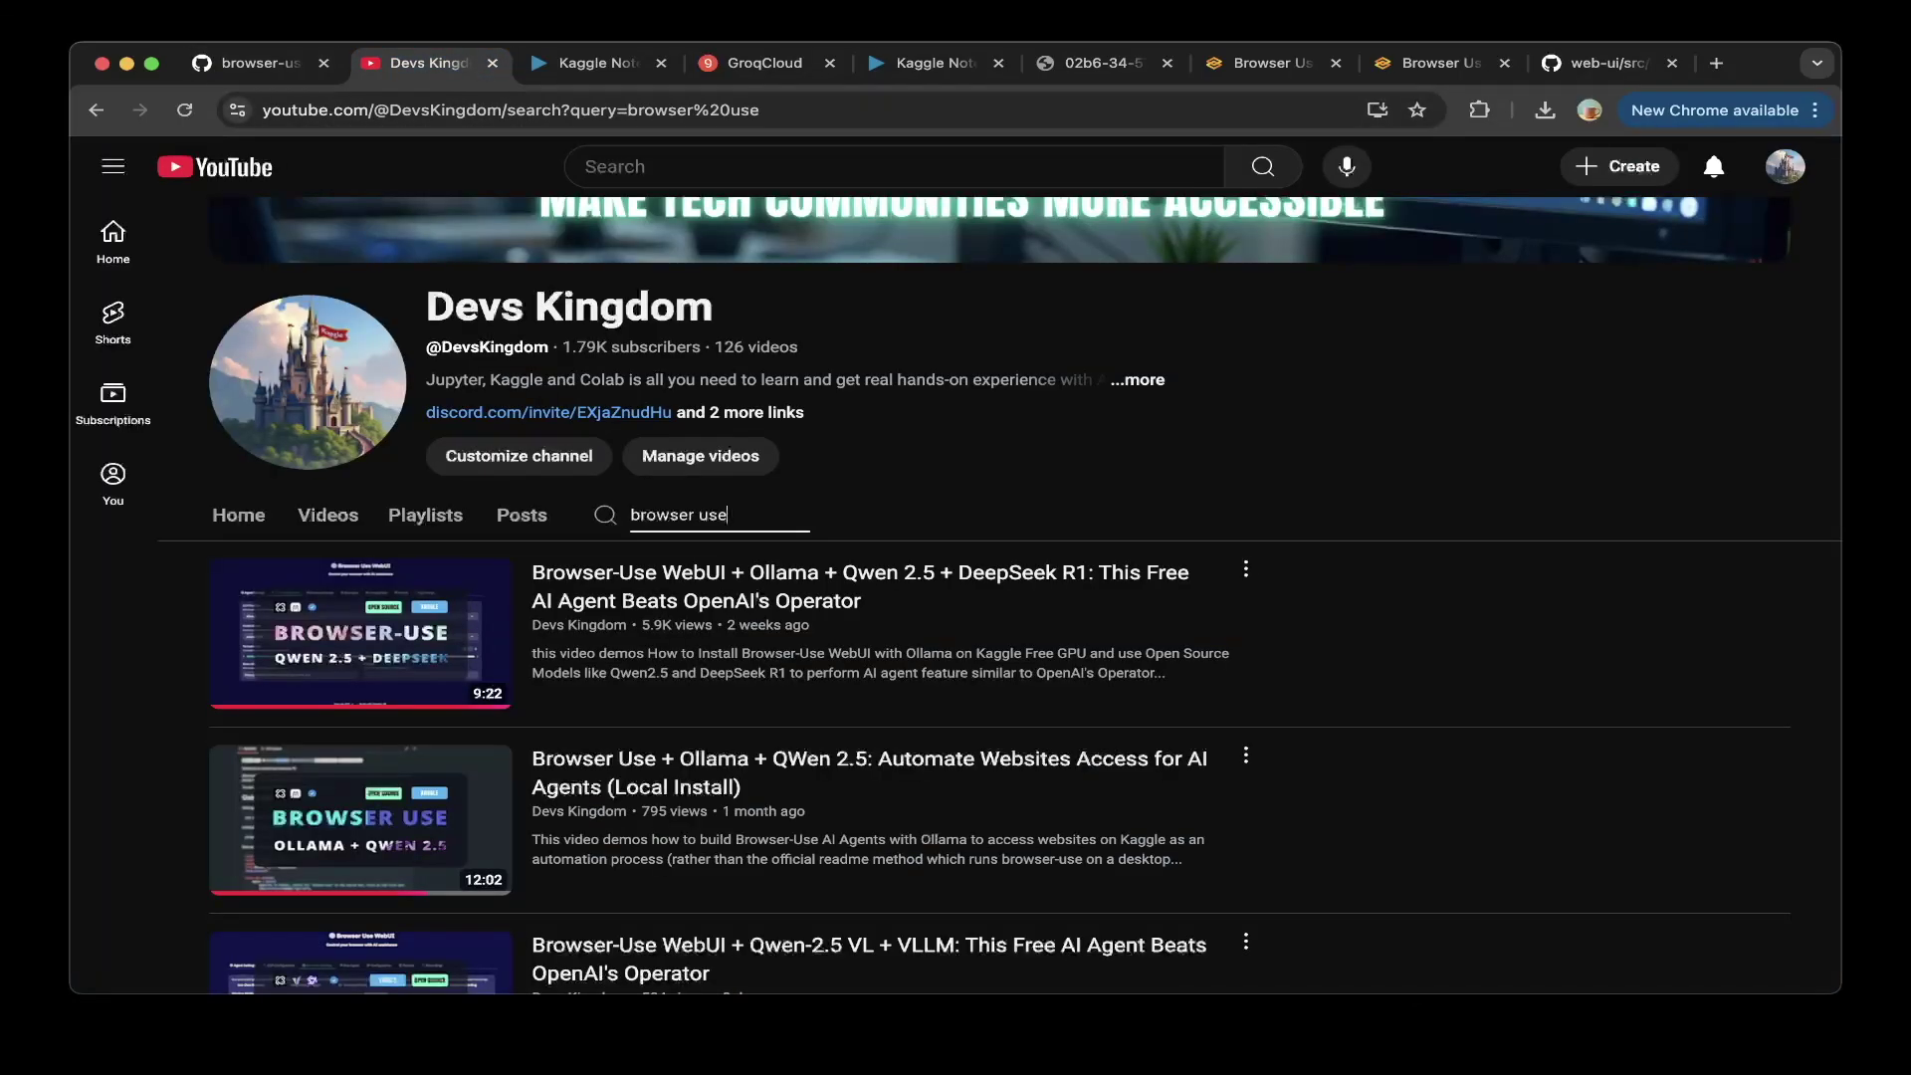
{"action": "mouse_move", "coordinate": [360, 633]}
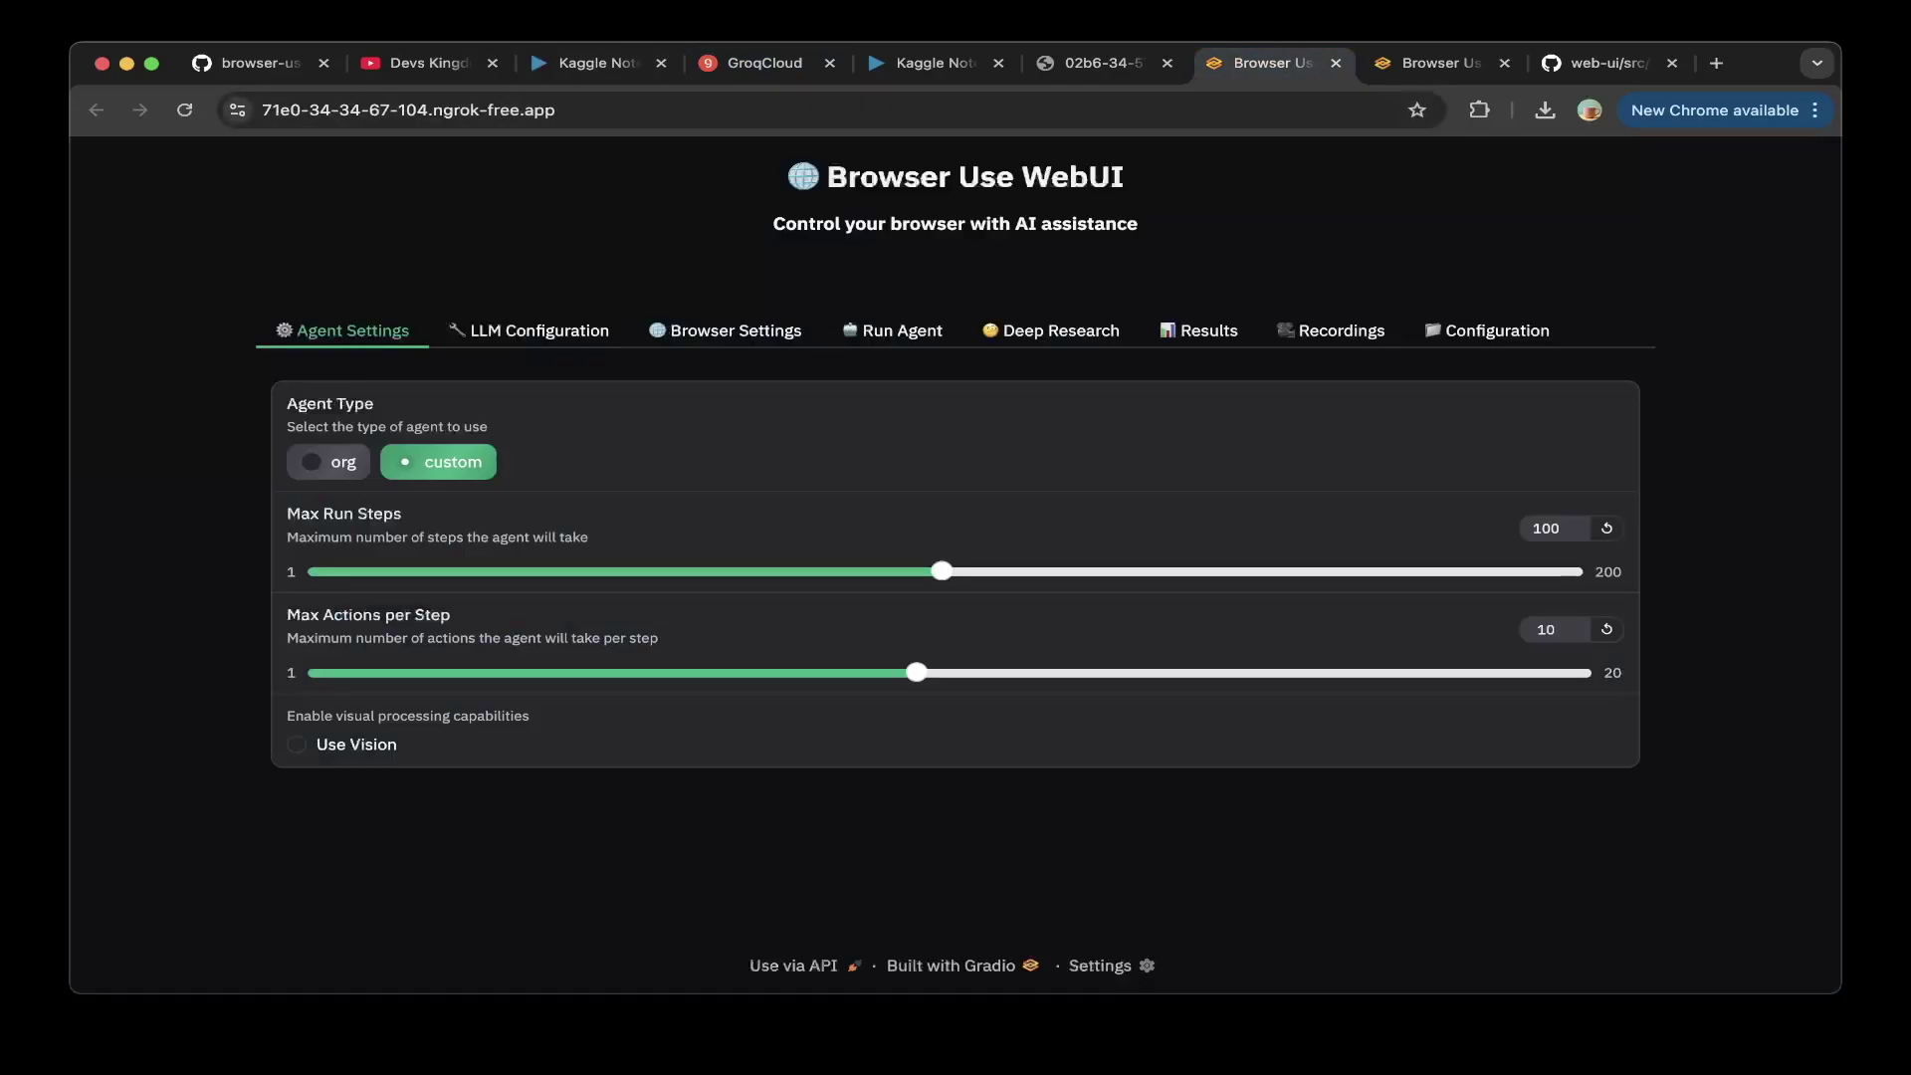
{"action": "left_click", "coordinate": [1273, 62]}
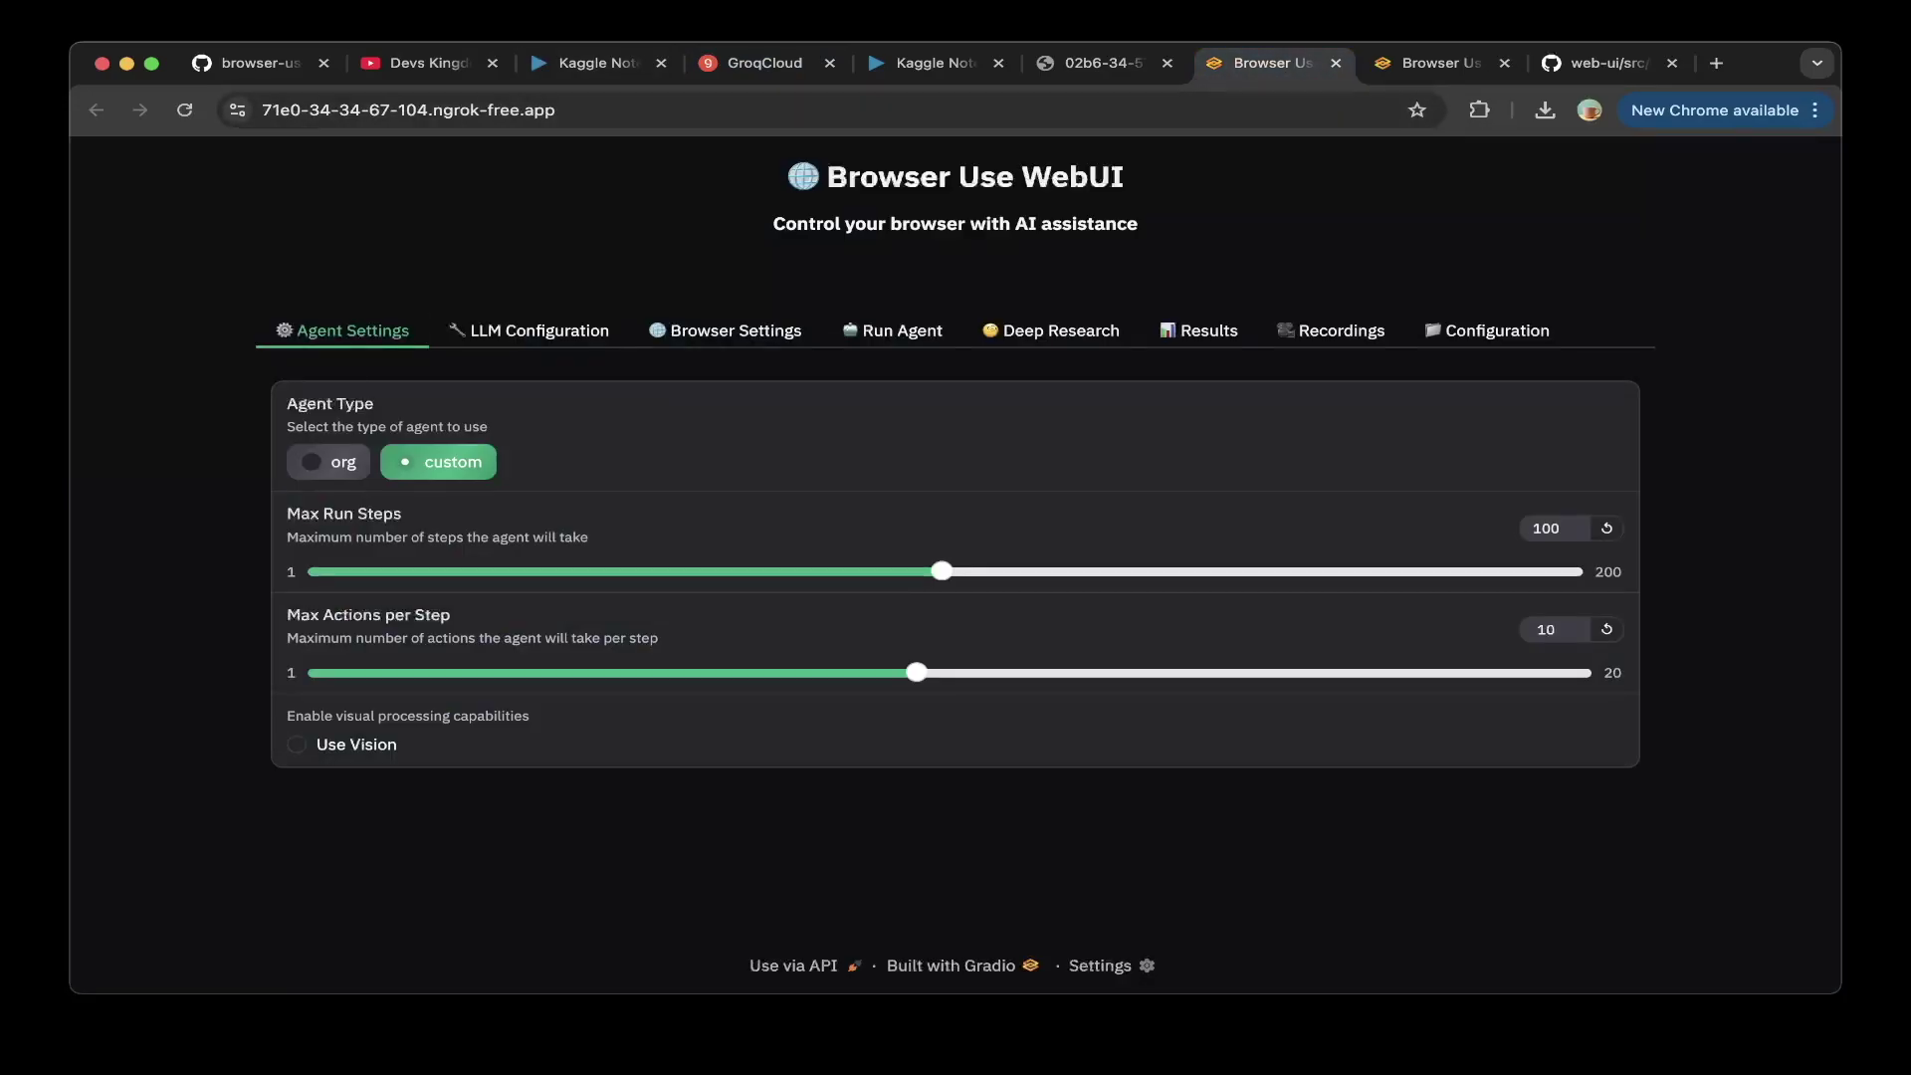
- Check the WebUI launch cell in the browser_use_webui Kaggle notebook and the preview models in the GroqCloud documentation
{"action": "left_click", "coordinate": [595, 63]}
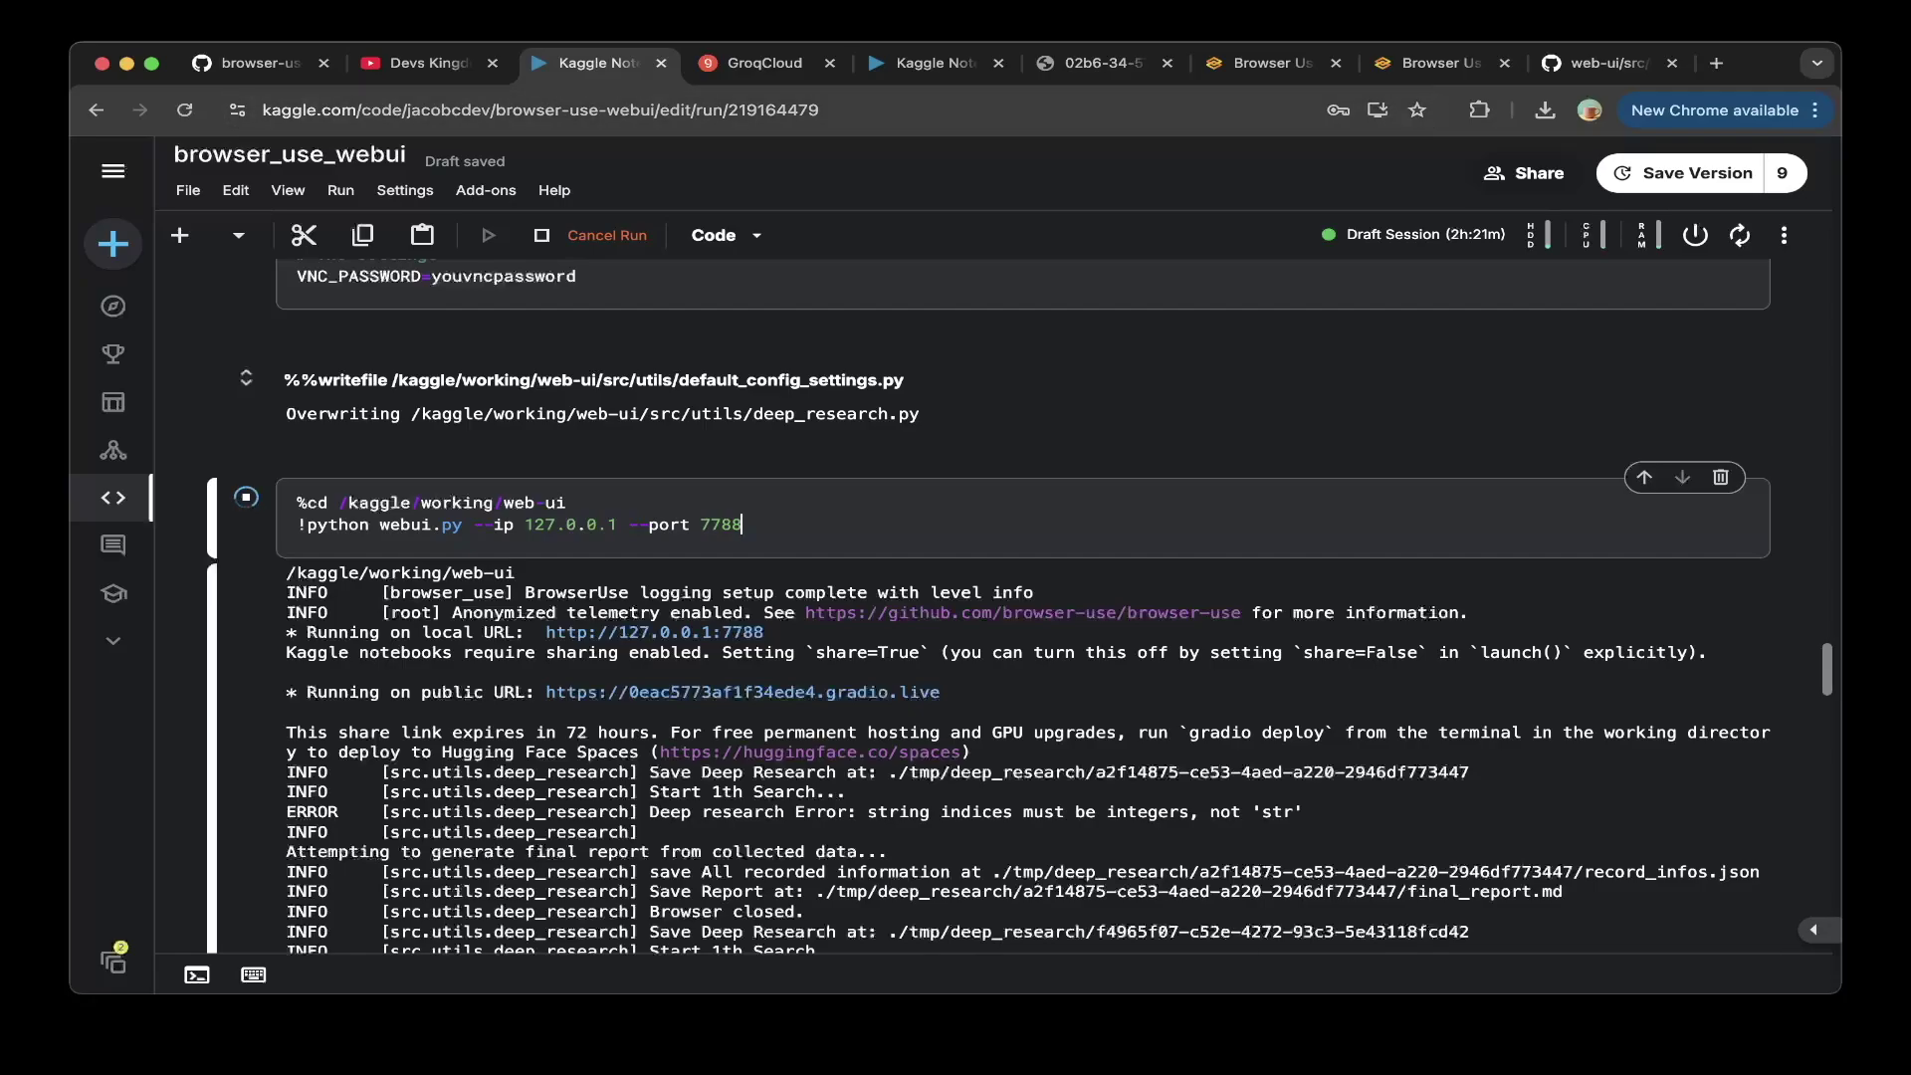
{"action": "left_click", "coordinate": [764, 62]}
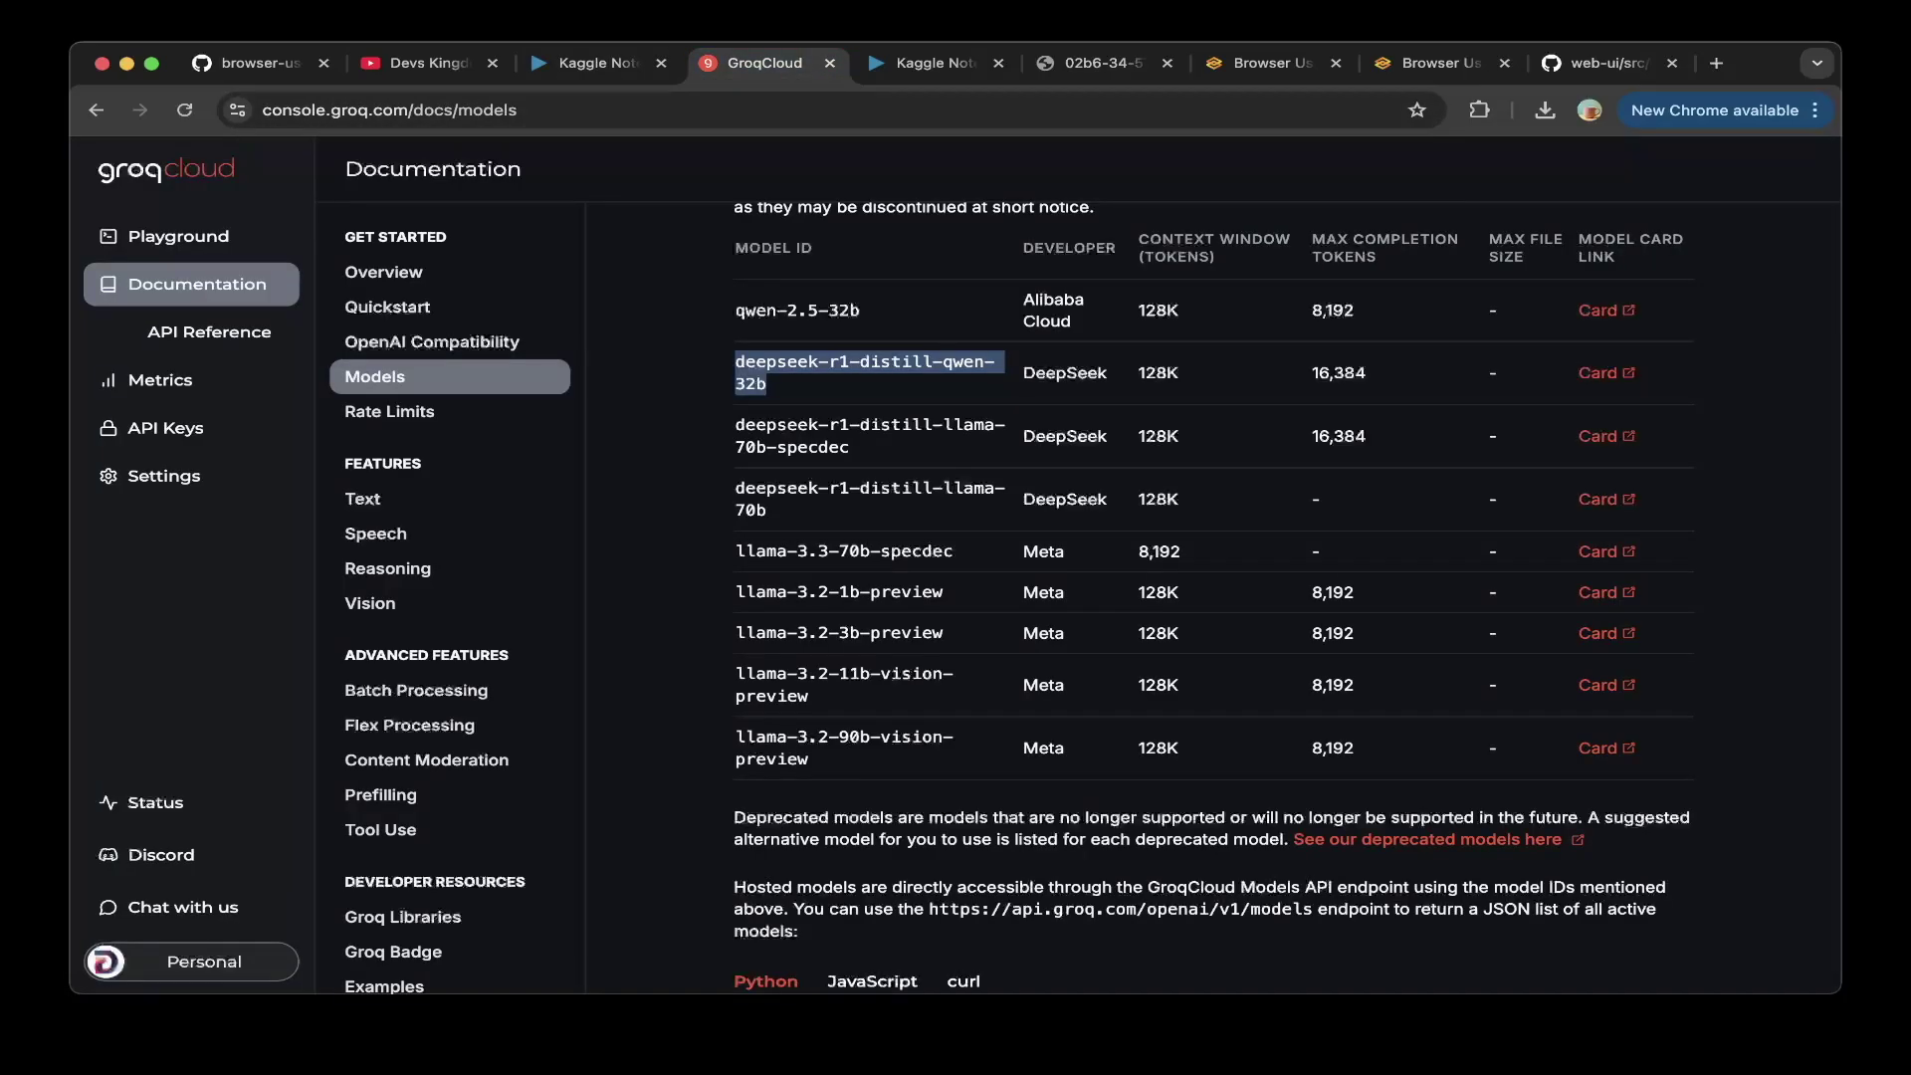
{"action": "scroll", "coordinate": [1212, 597], "scroll_direction": "up", "scroll_amount": 1}
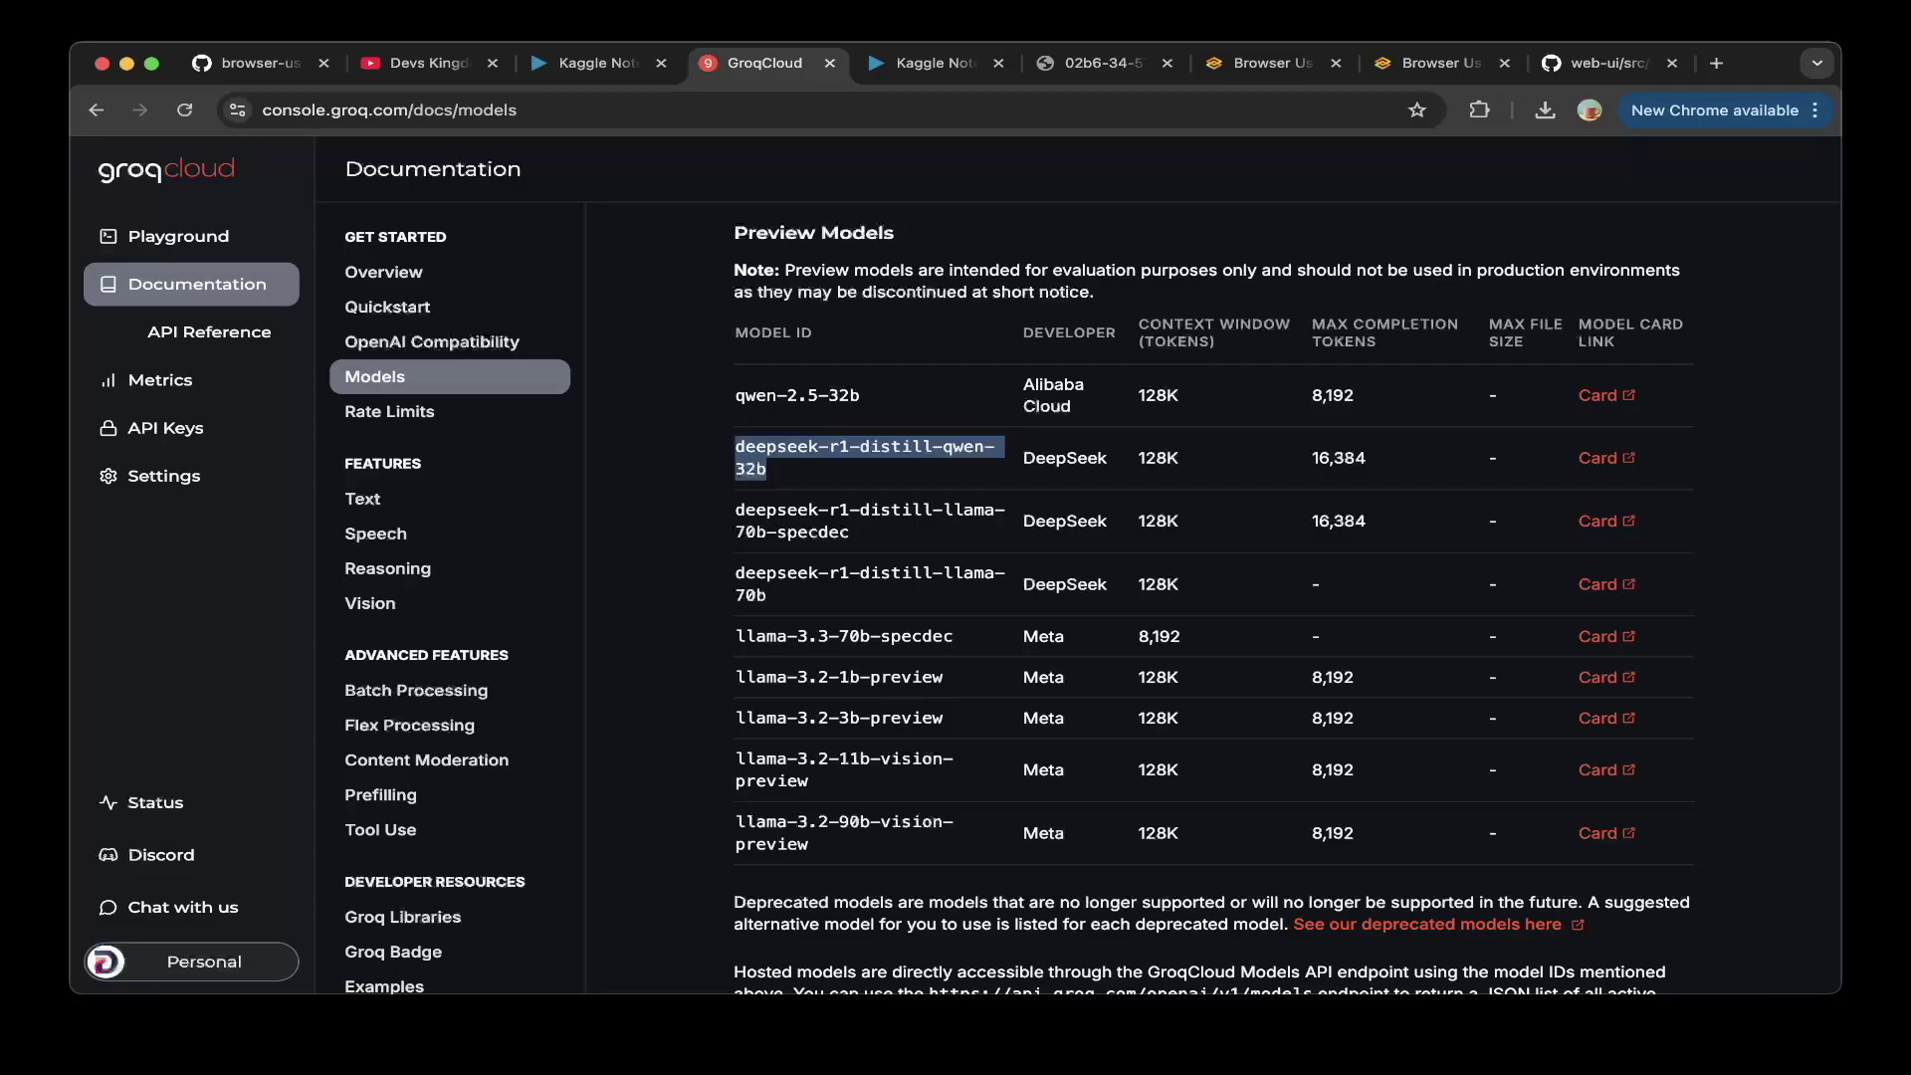
{"action": "left_click", "coordinate": [863, 457]}
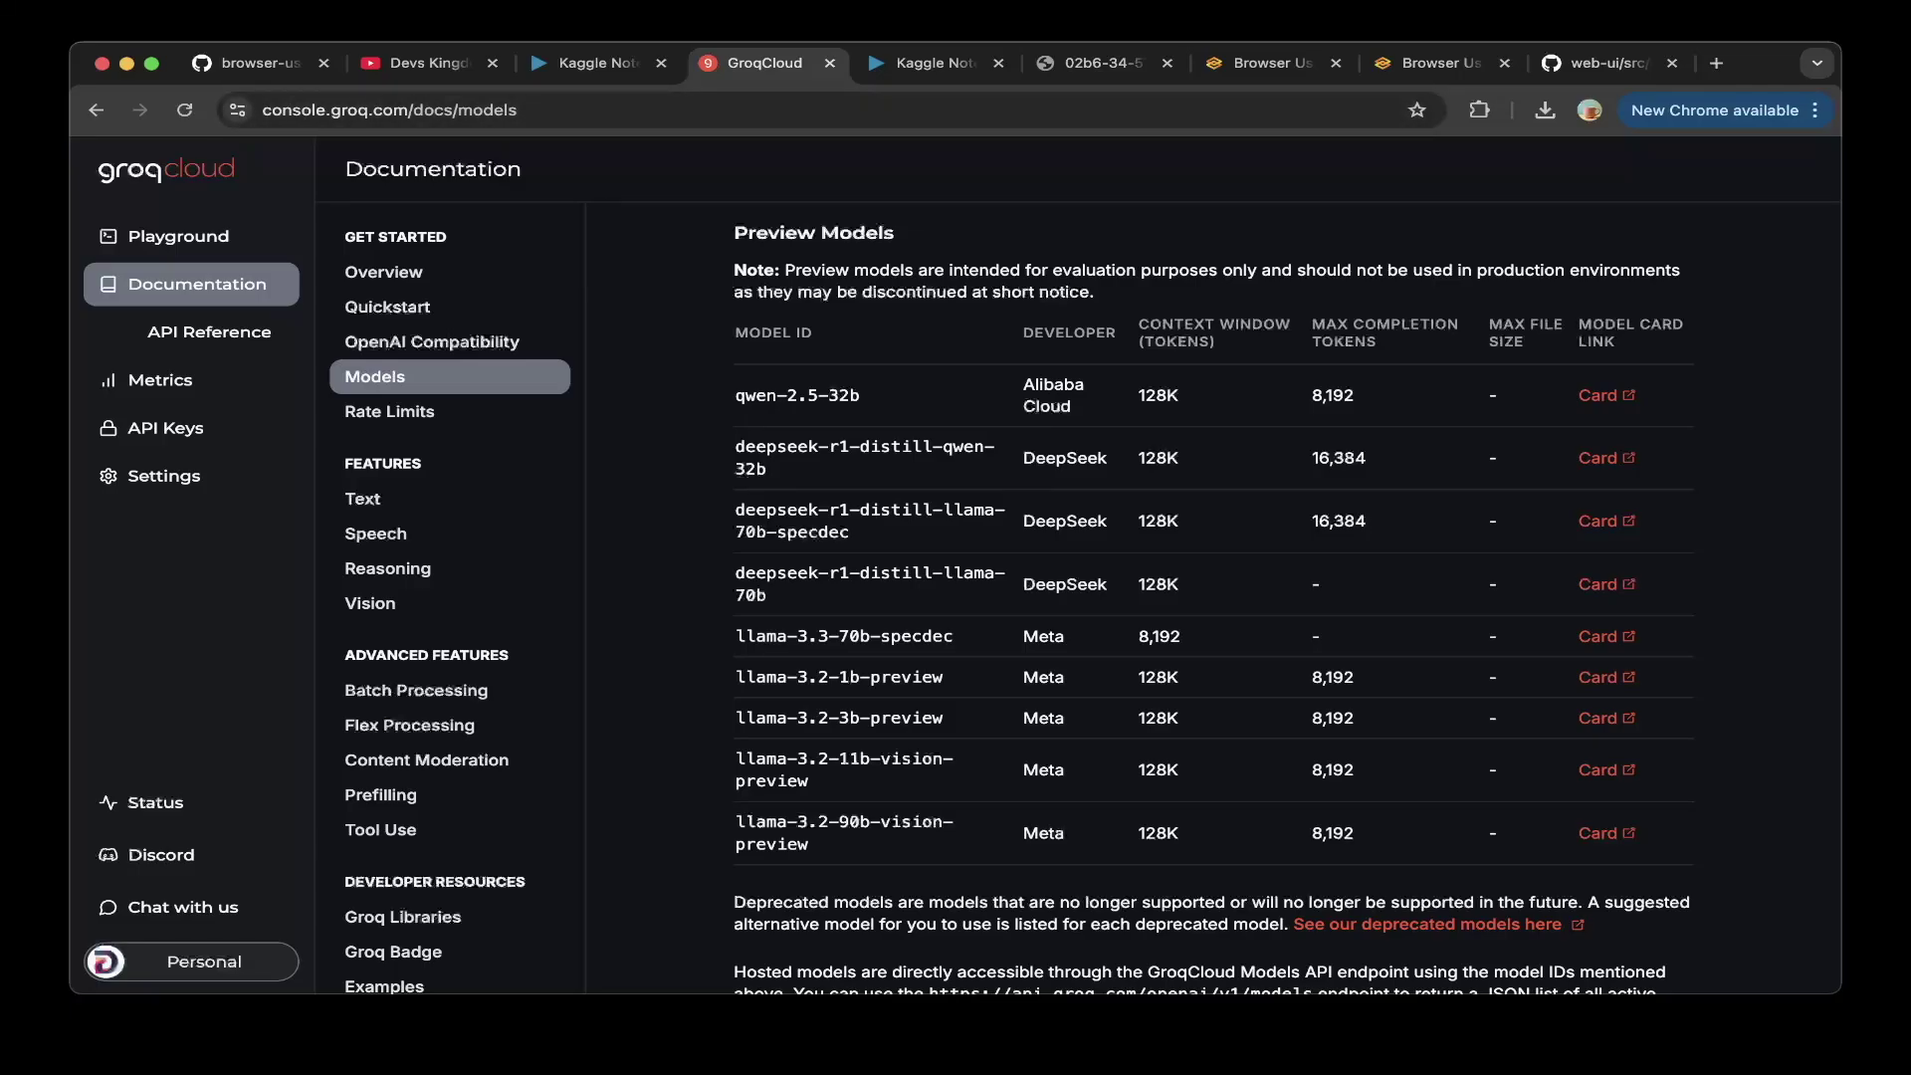
- Examine the vLLM serve command for Qwen2.5-14B-Instruct-Q4_0 in the vllm_public Kaggle notebook
{"action": "left_click", "coordinate": [933, 63]}
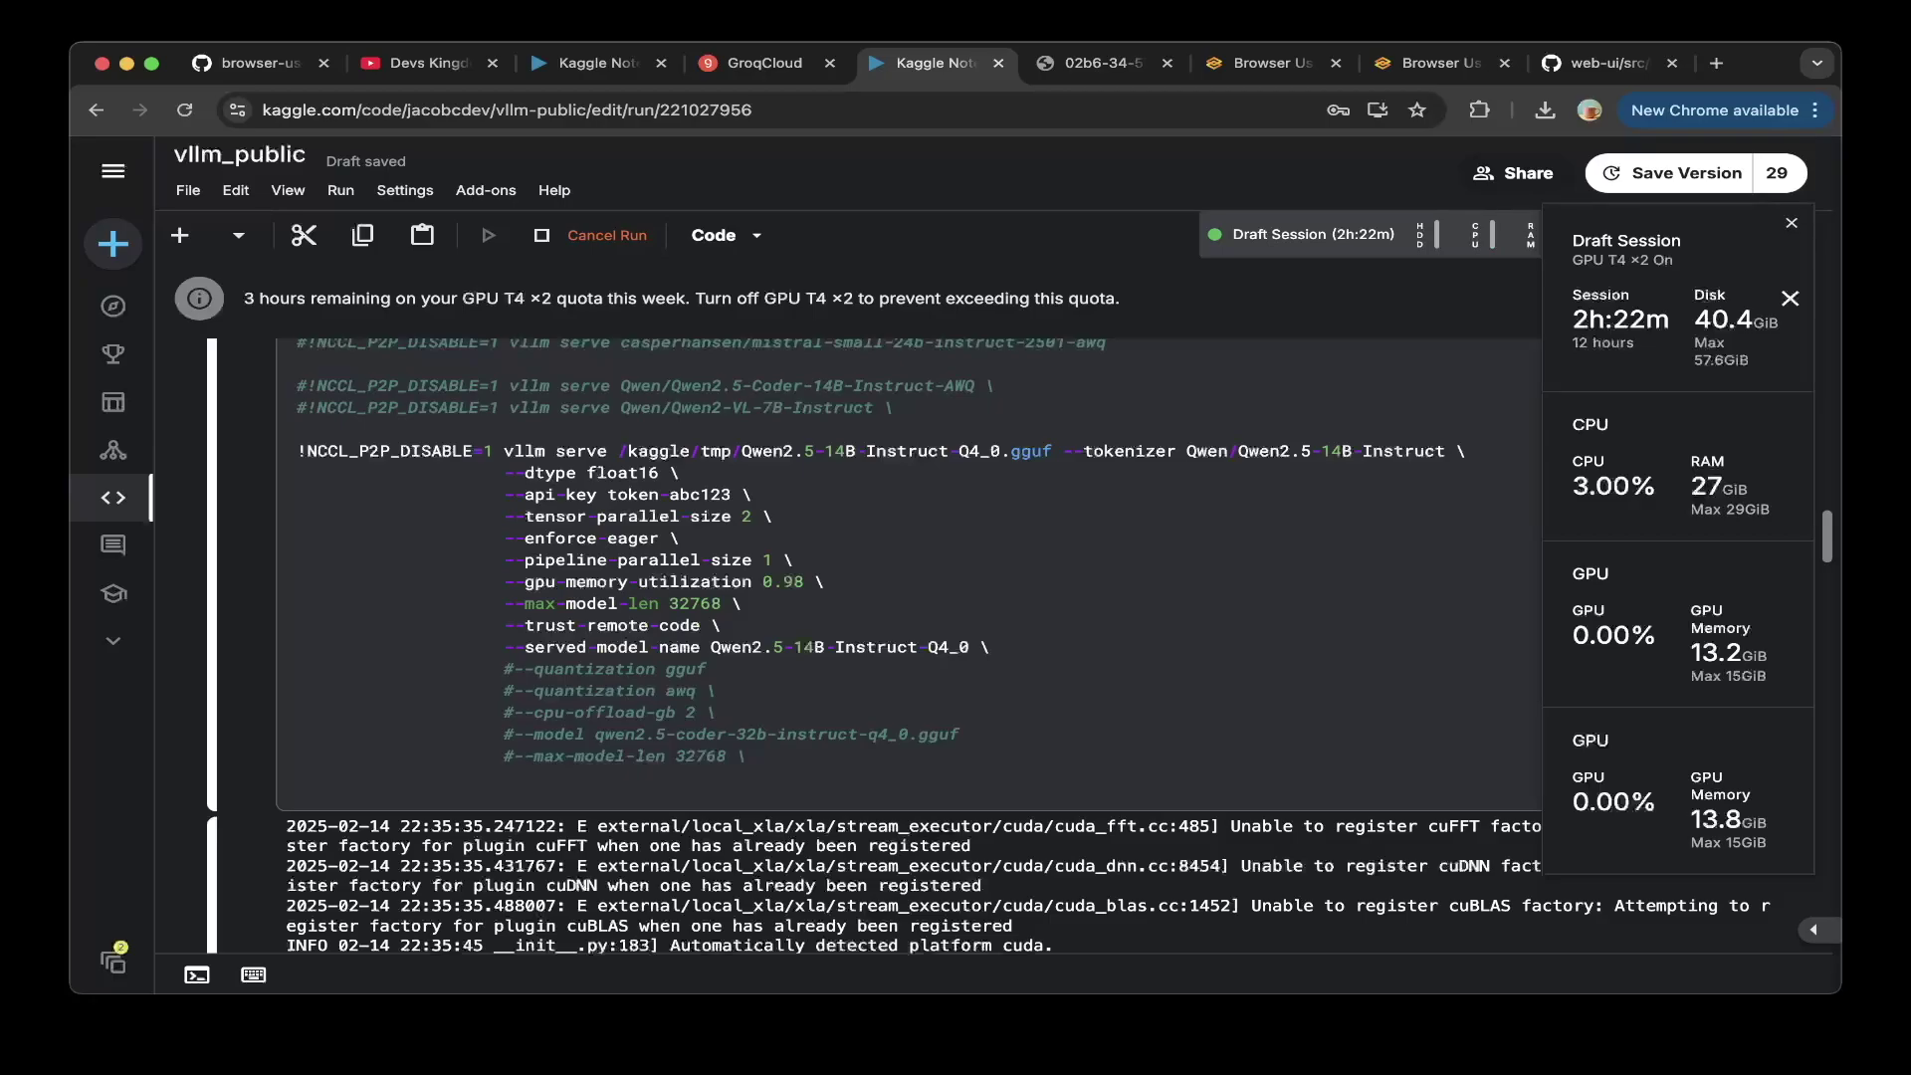
{"action": "scroll", "coordinate": [907, 644], "scroll_direction": "up", "scroll_amount": 4}
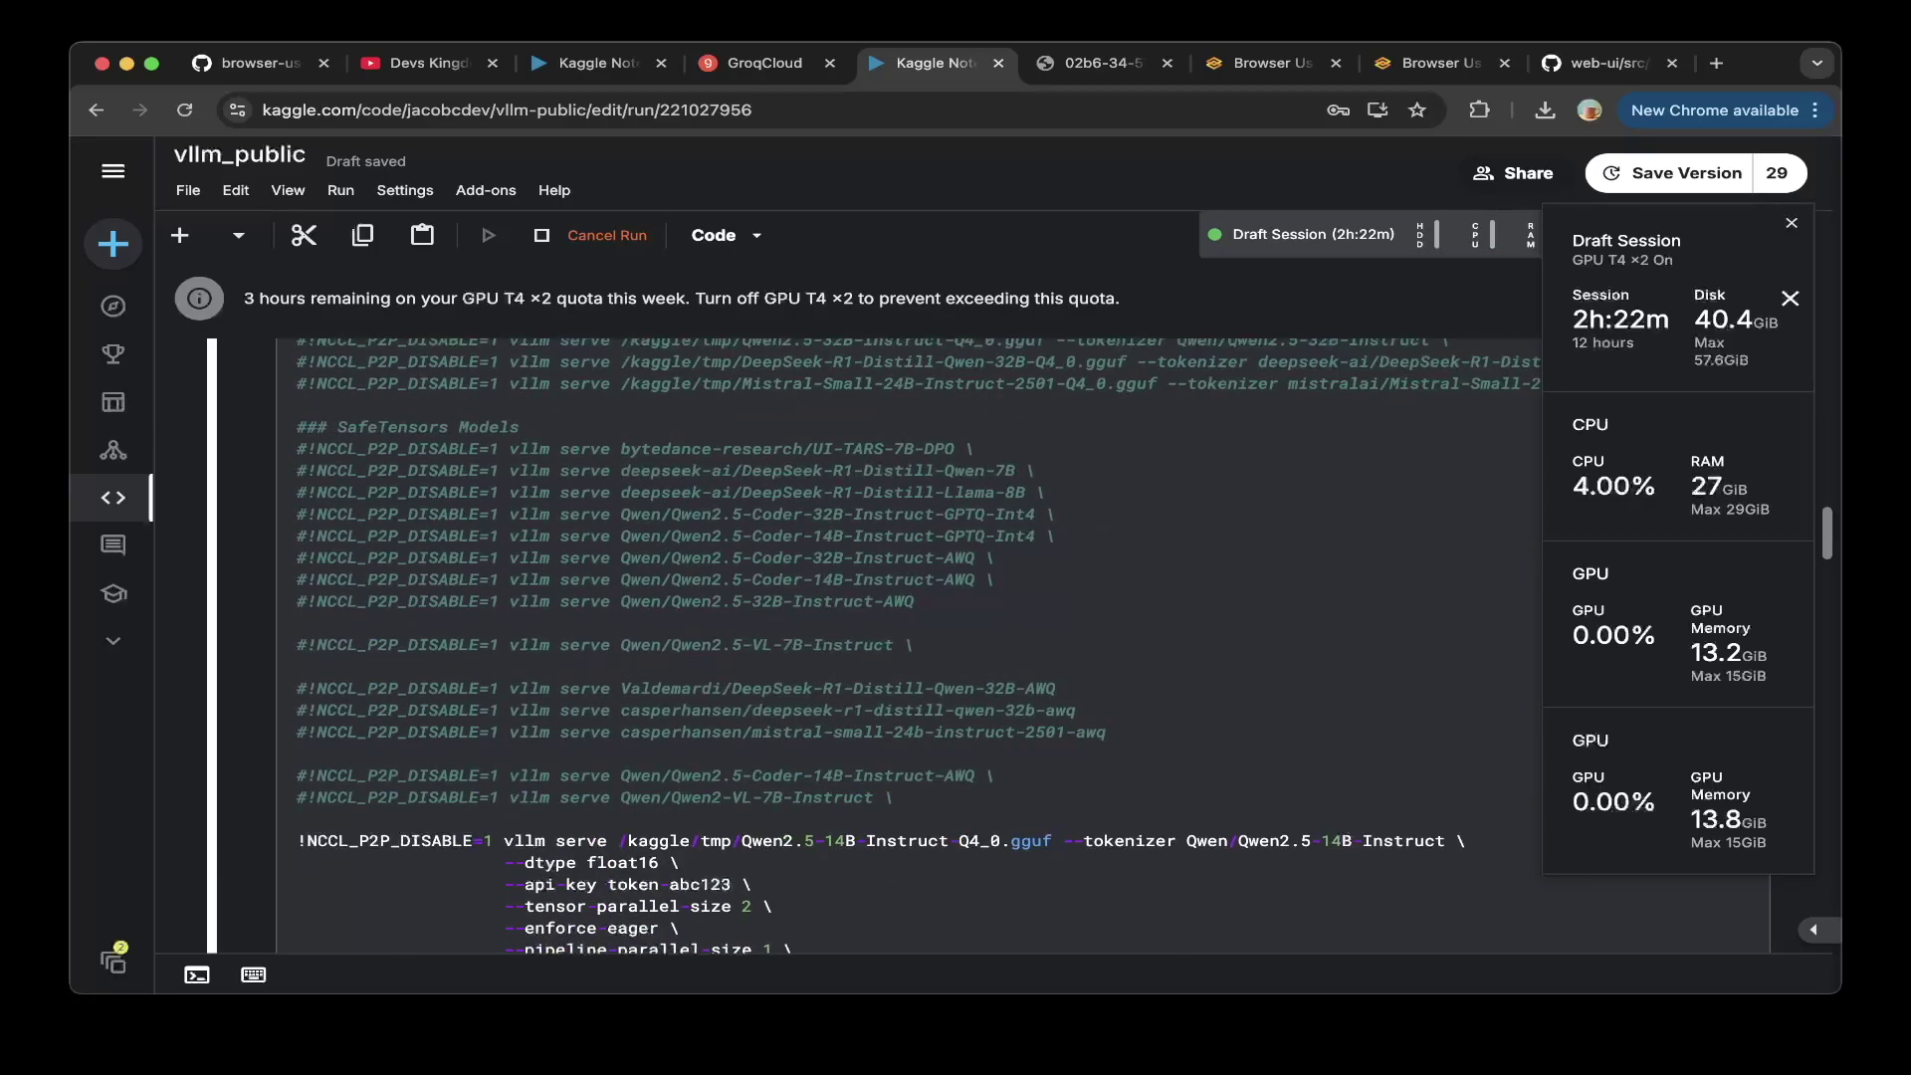
{"action": "scroll", "coordinate": [908, 645], "scroll_direction": "down", "scroll_amount": 1}
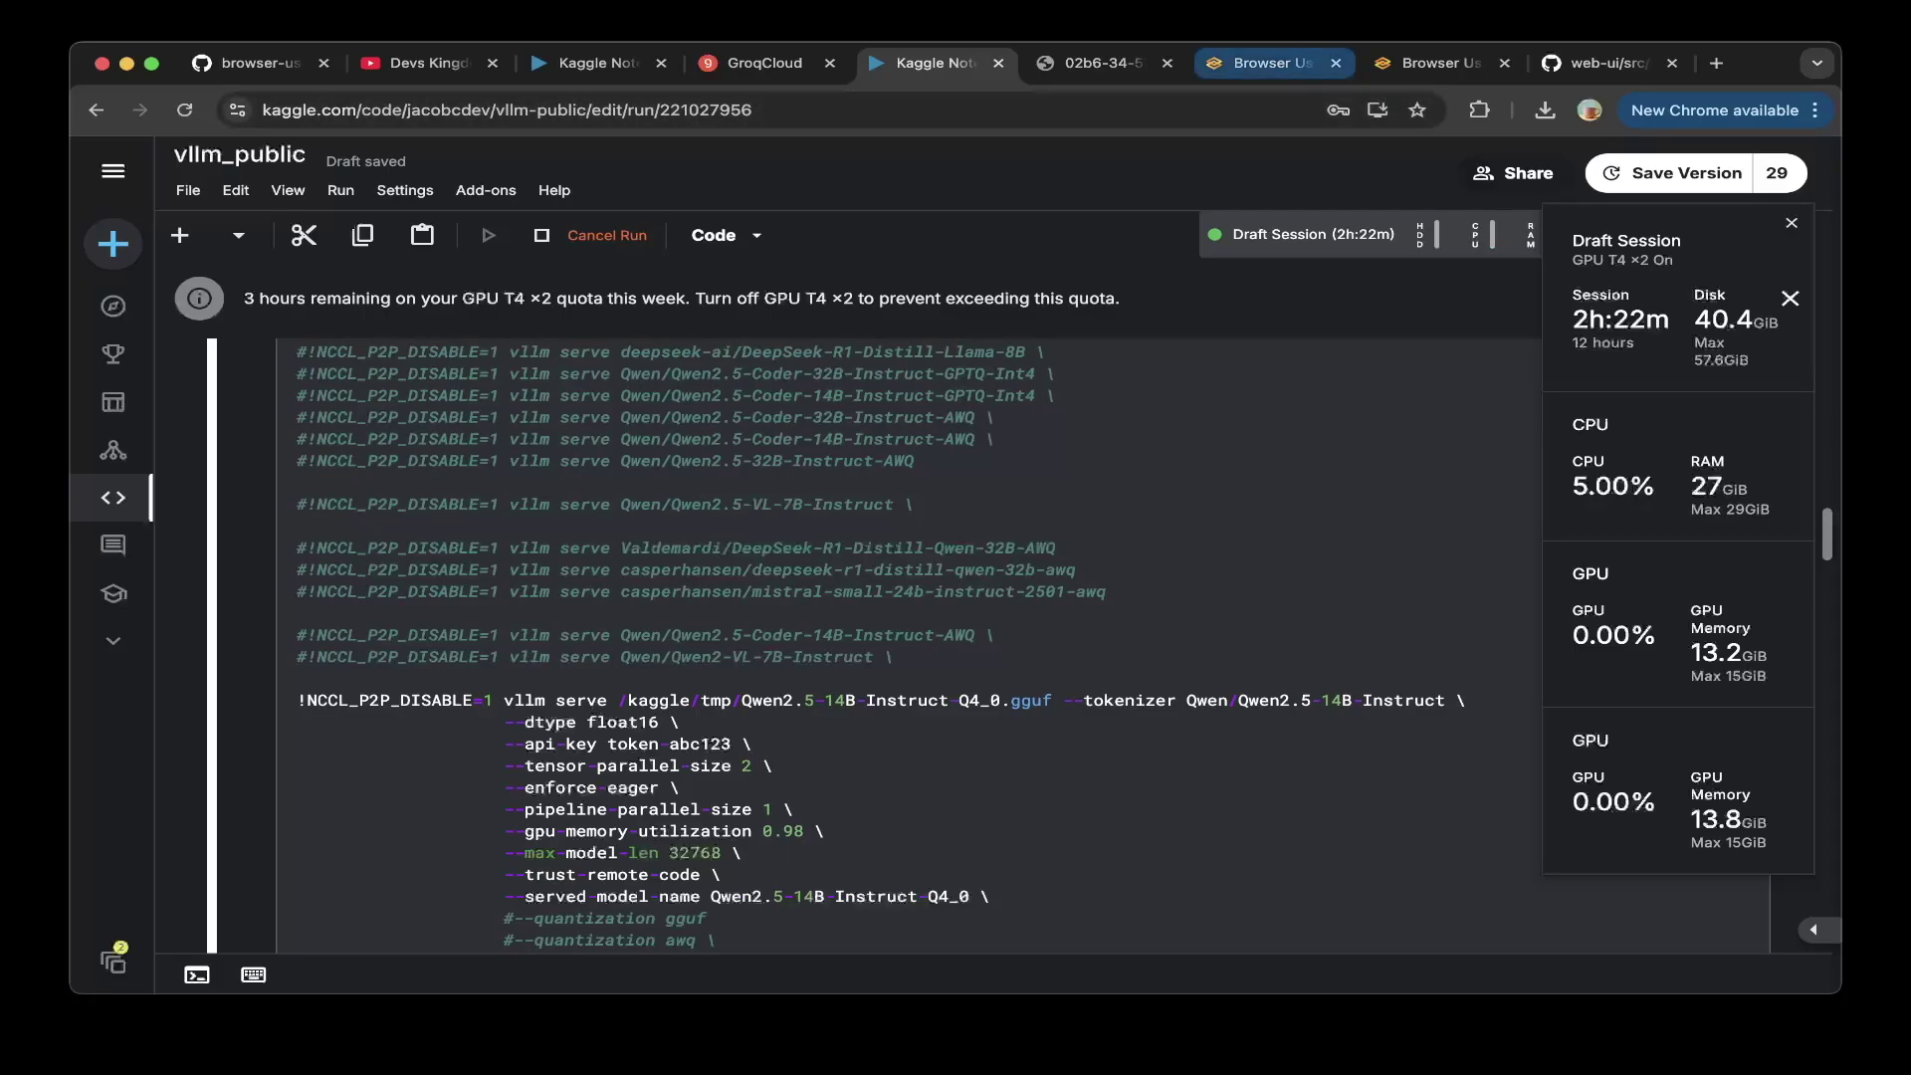
- Examine the ngrok tunnel cell and the .env settings cell in the browser_use_webui Kaggle notebook
{"action": "left_click", "coordinate": [1272, 63]}
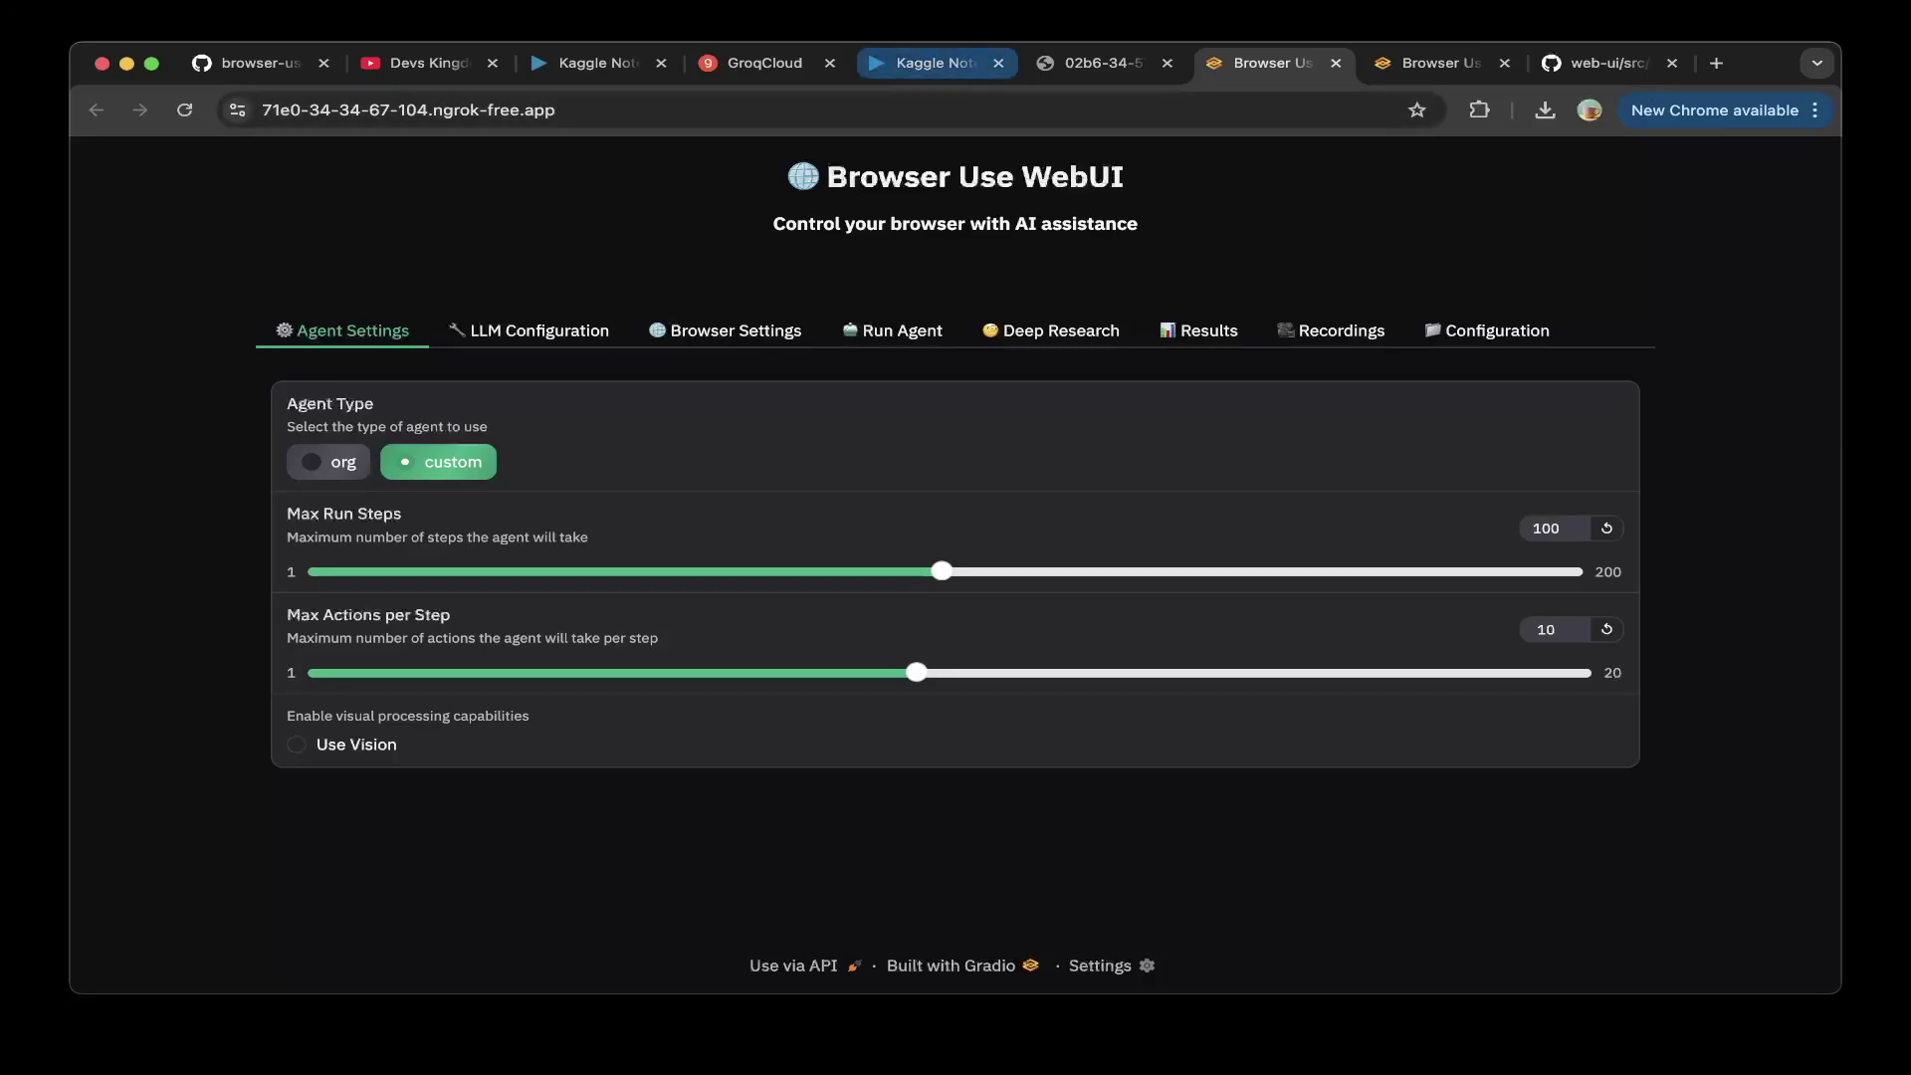
{"action": "left_click", "coordinate": [597, 62]}
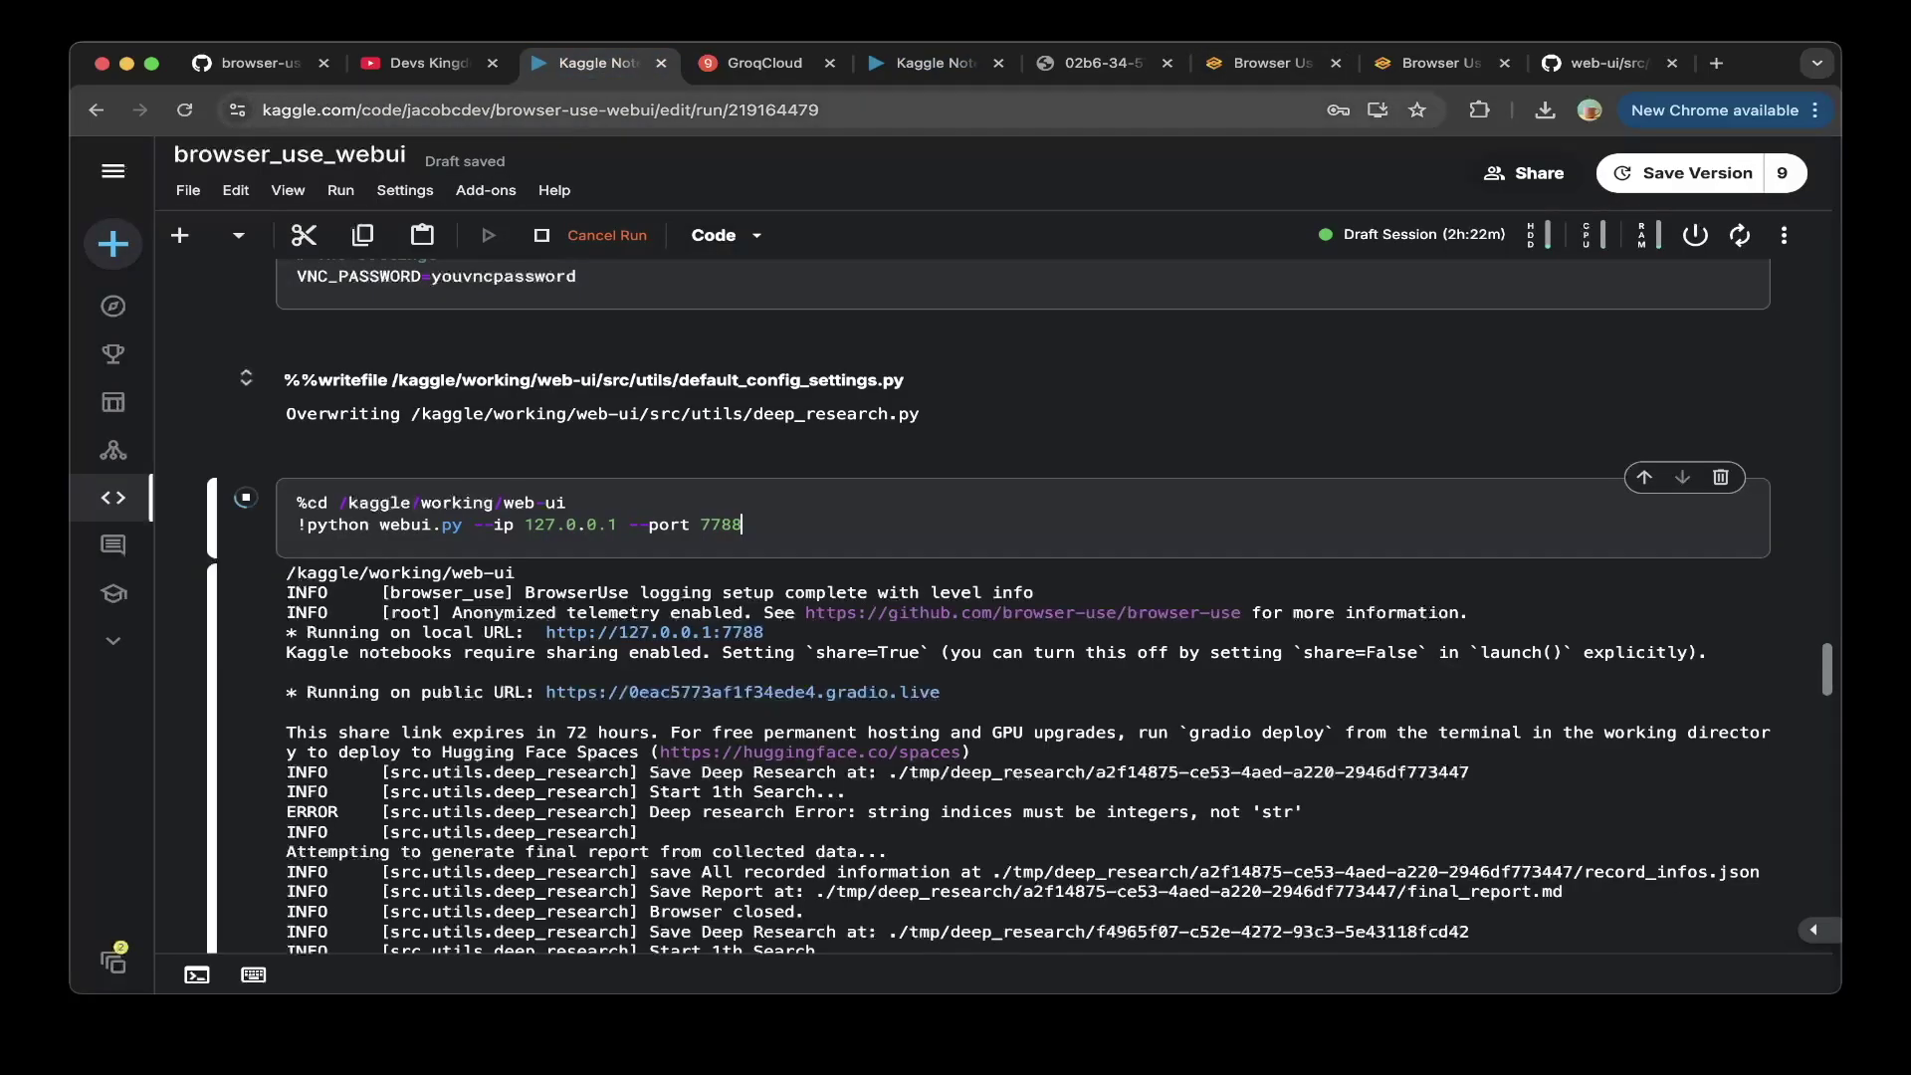
{"action": "scroll", "coordinate": [995, 607], "scroll_direction": "up", "scroll_amount": 15}
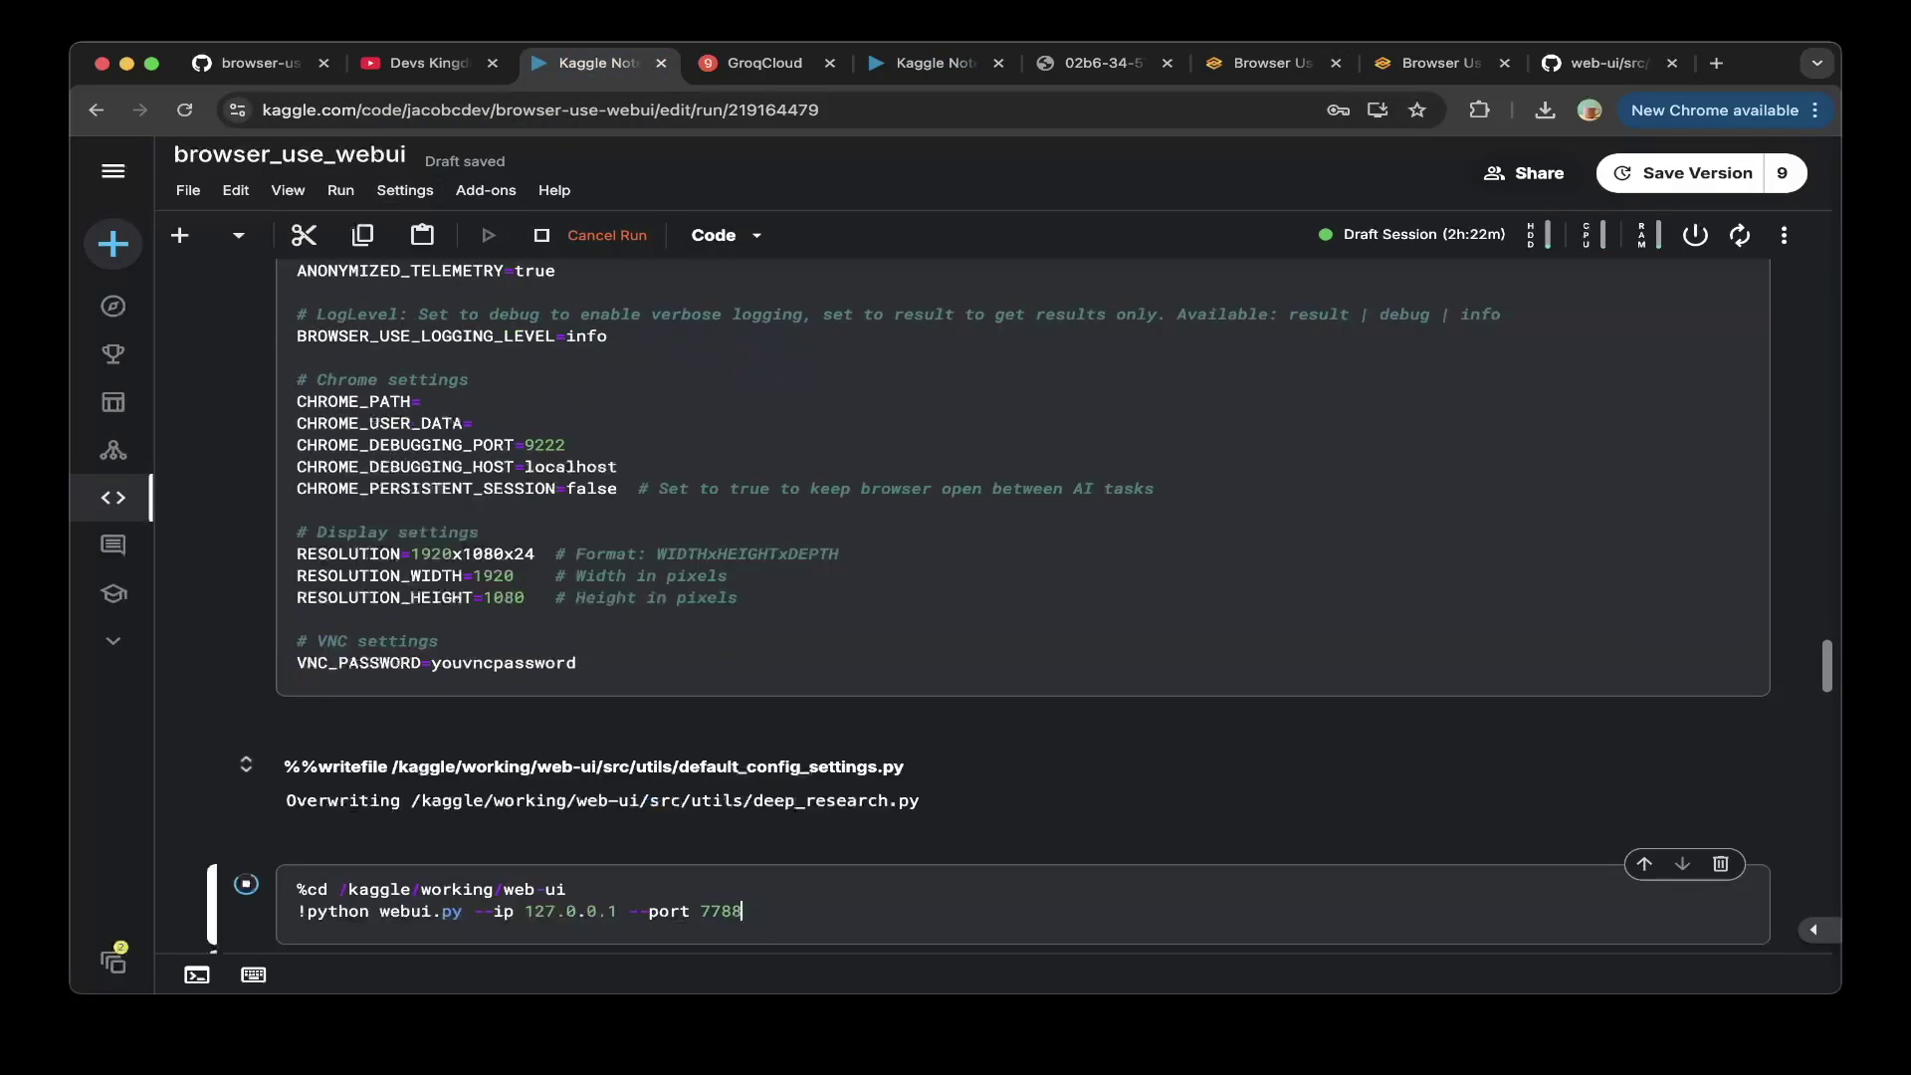
{"action": "scroll", "coordinate": [995, 607], "scroll_direction": "down", "scroll_amount": 3}
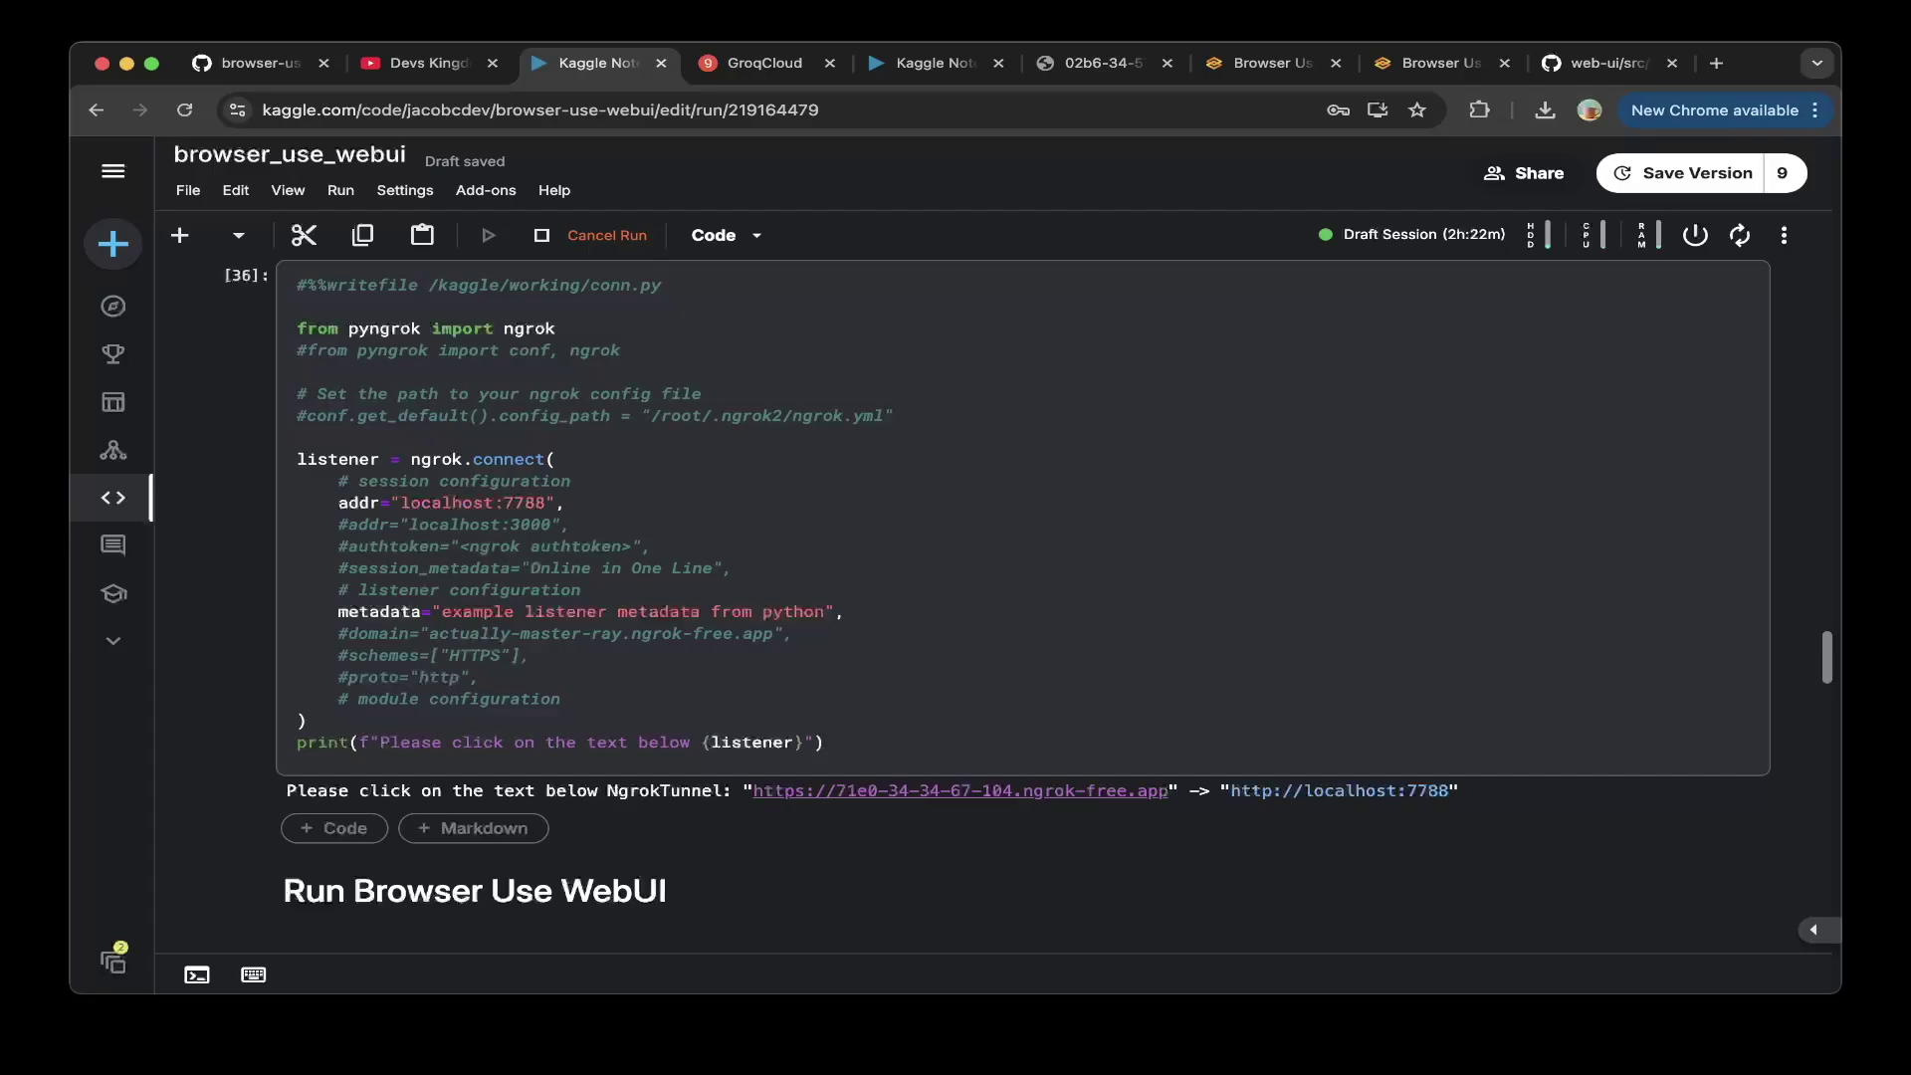
{"action": "scroll", "coordinate": [1022, 607], "scroll_direction": "down", "scroll_amount": 5}
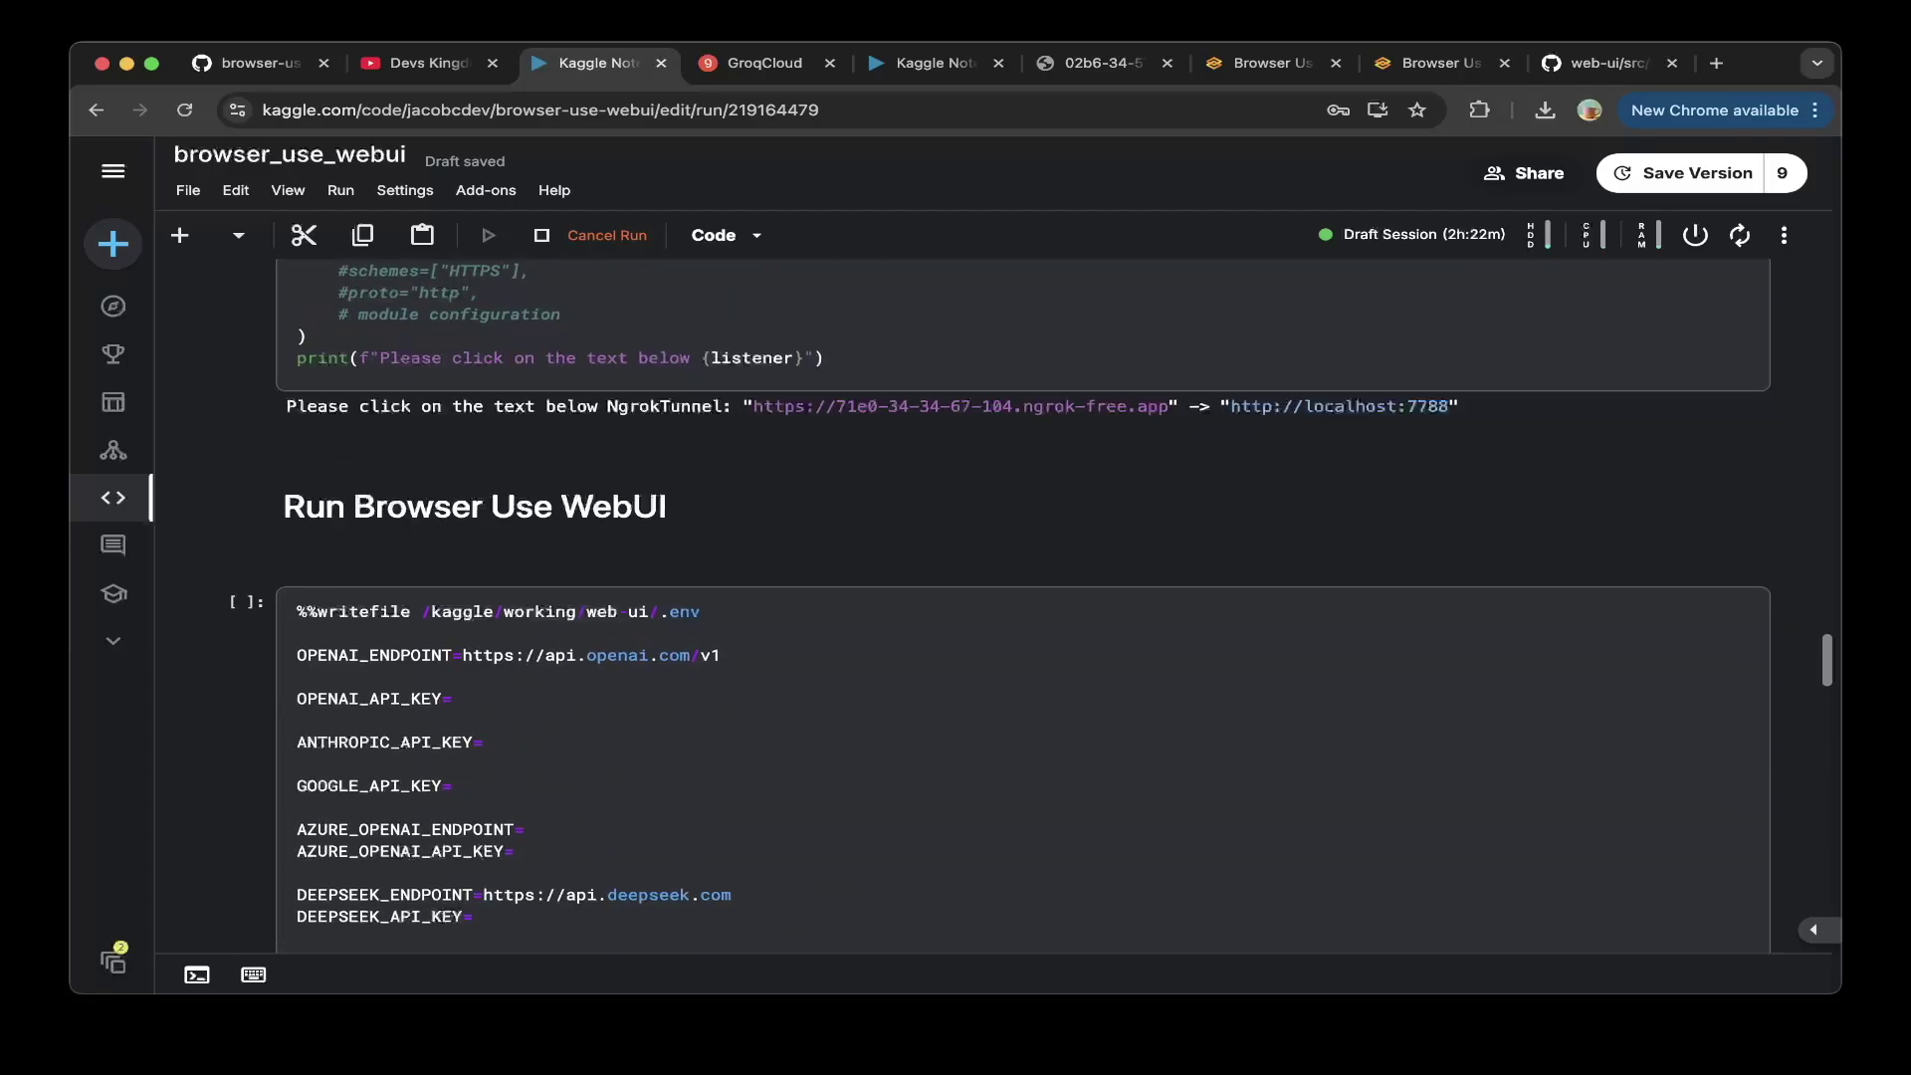
- Set the LLM provider to openai and the model name to qwen-2.5-32b in the Browser Use WebUI's LLM configuration
{"action": "left_click", "coordinate": [1258, 62]}
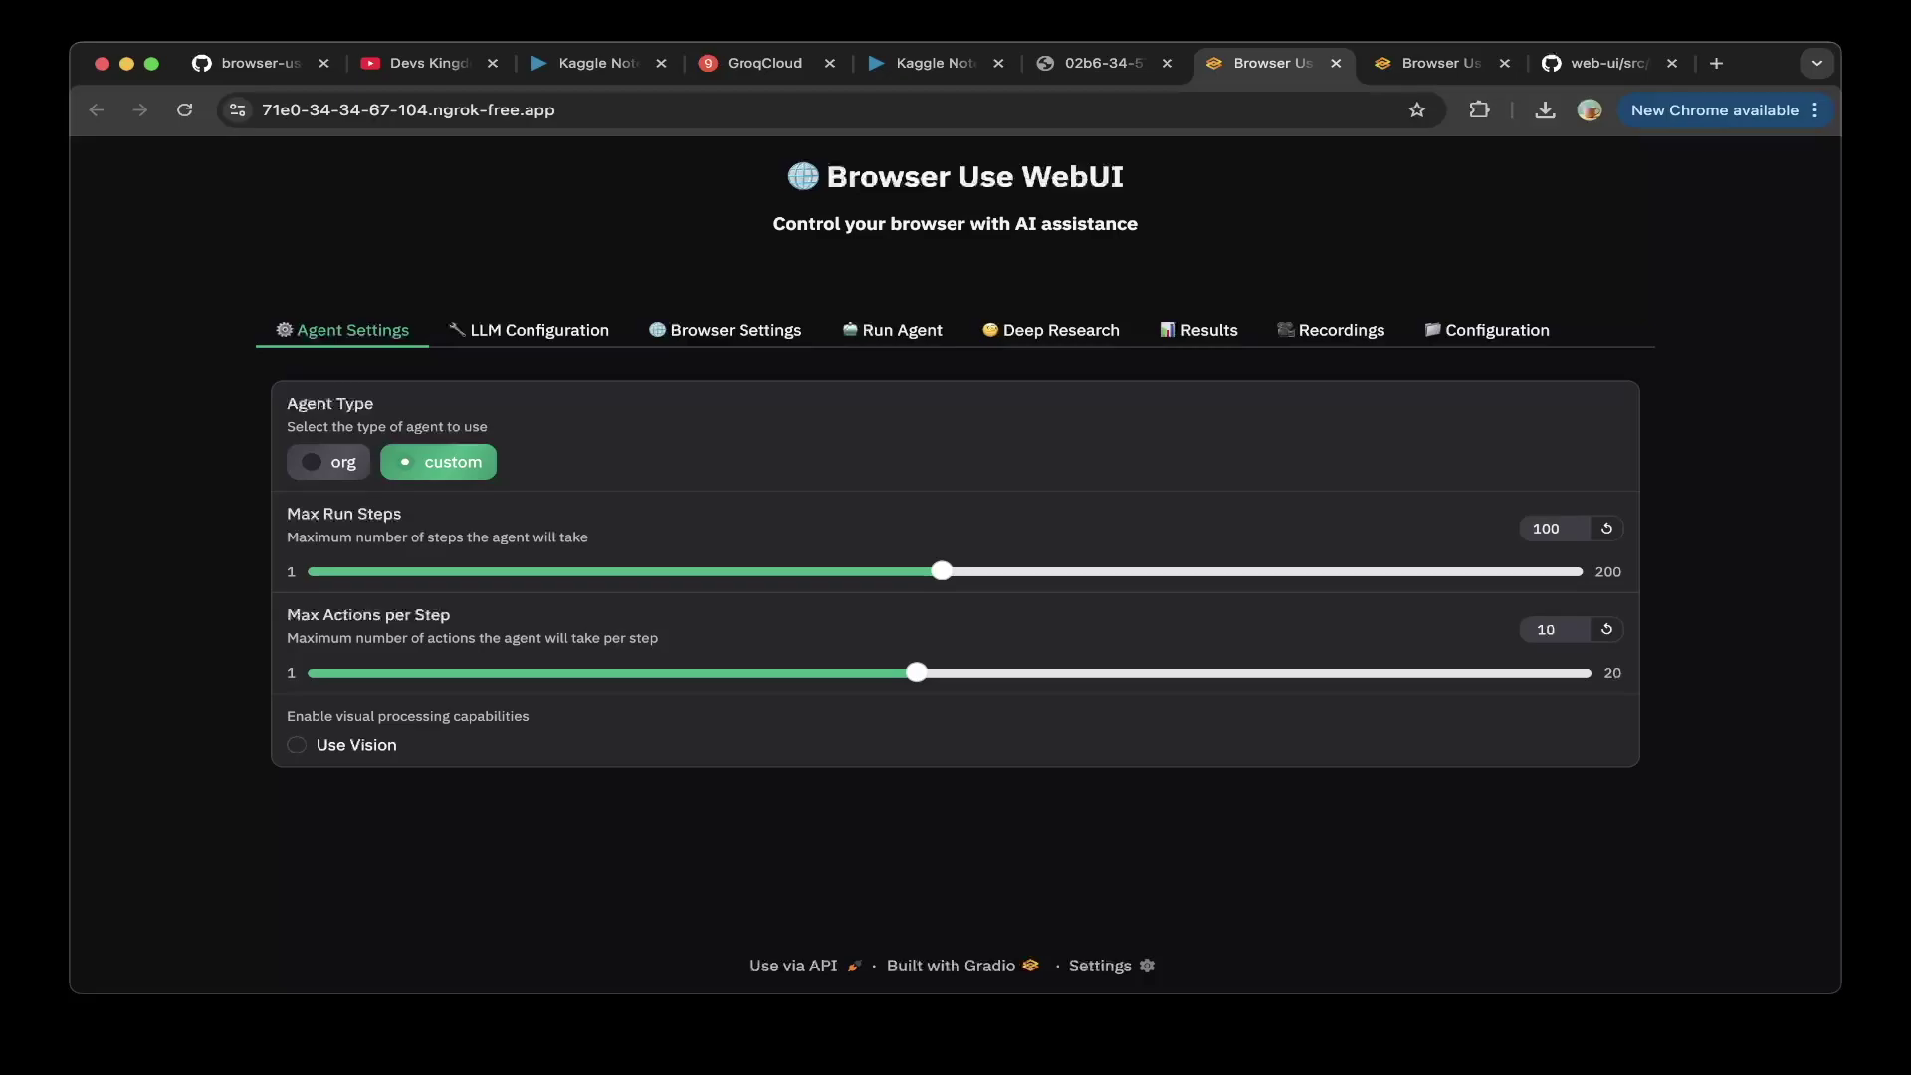
{"action": "left_click", "coordinate": [529, 330]}
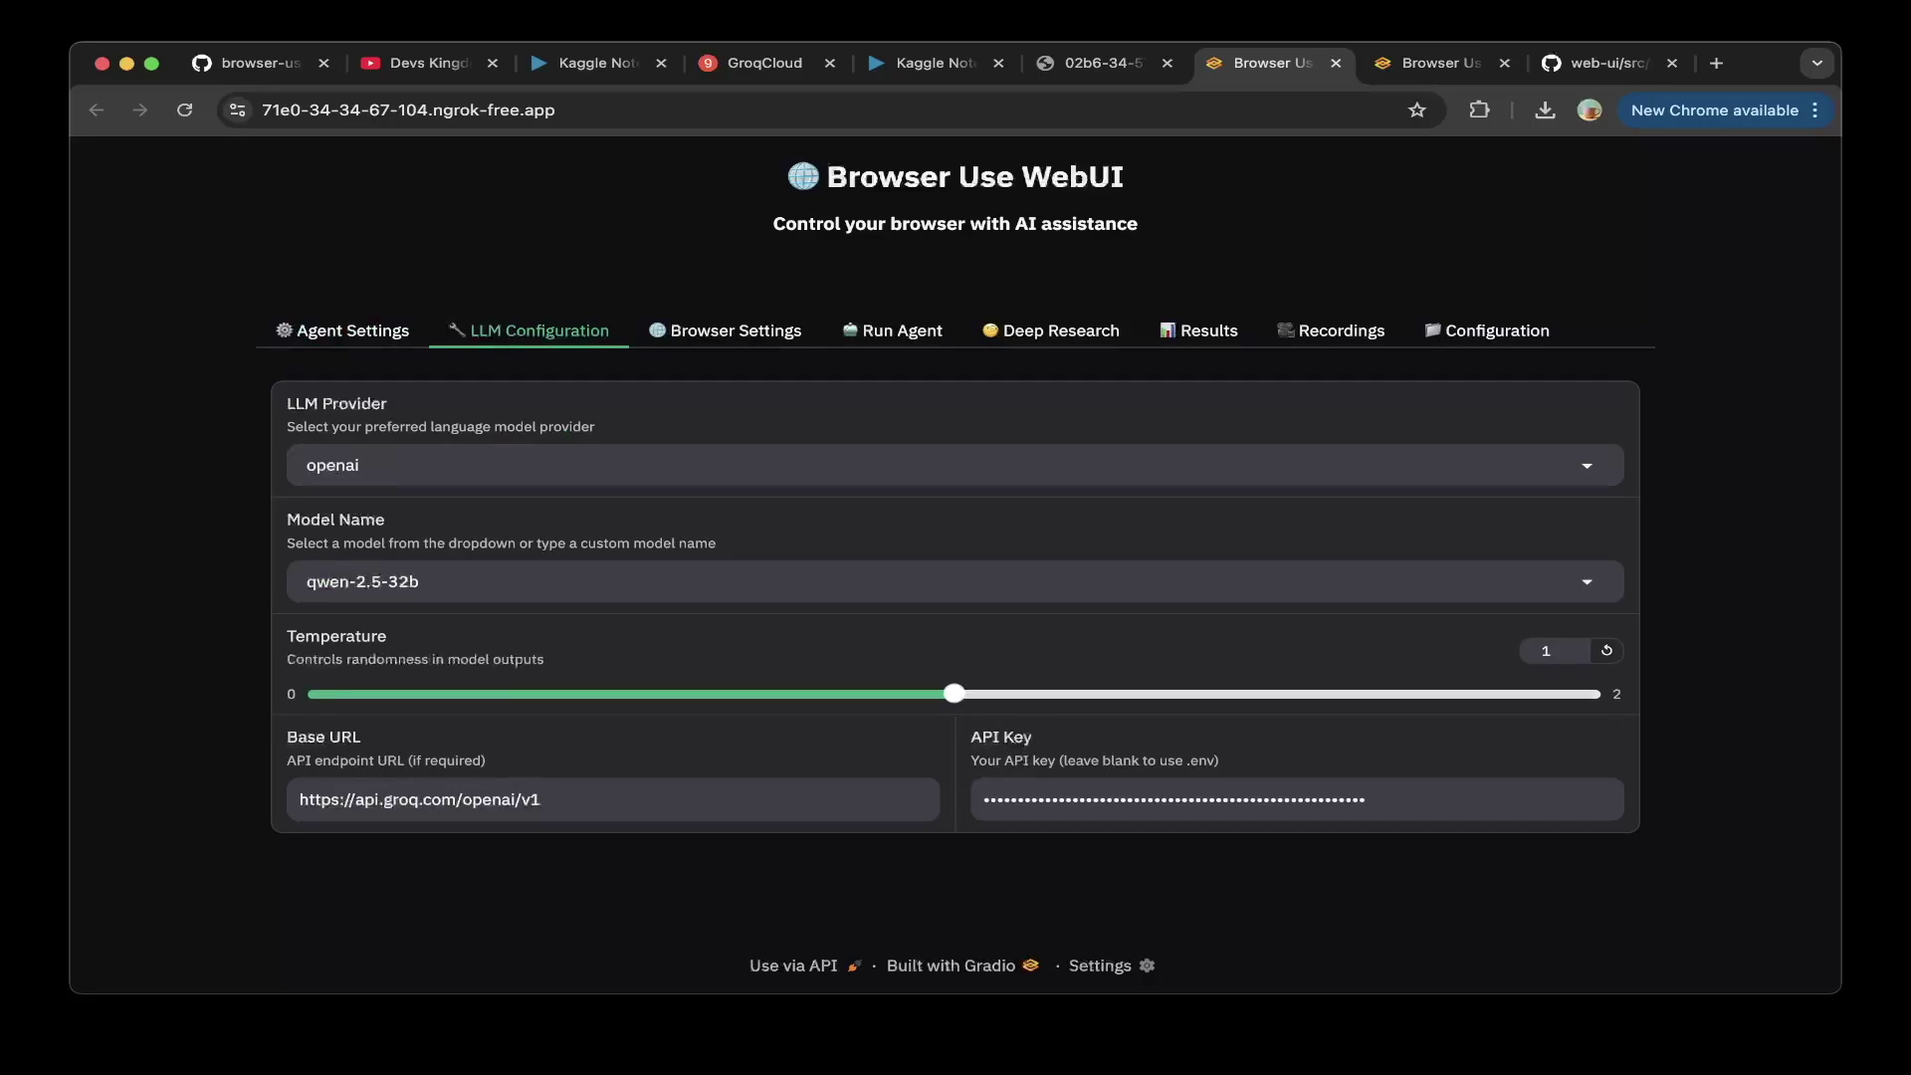
{"action": "left_click", "coordinate": [360, 465]}
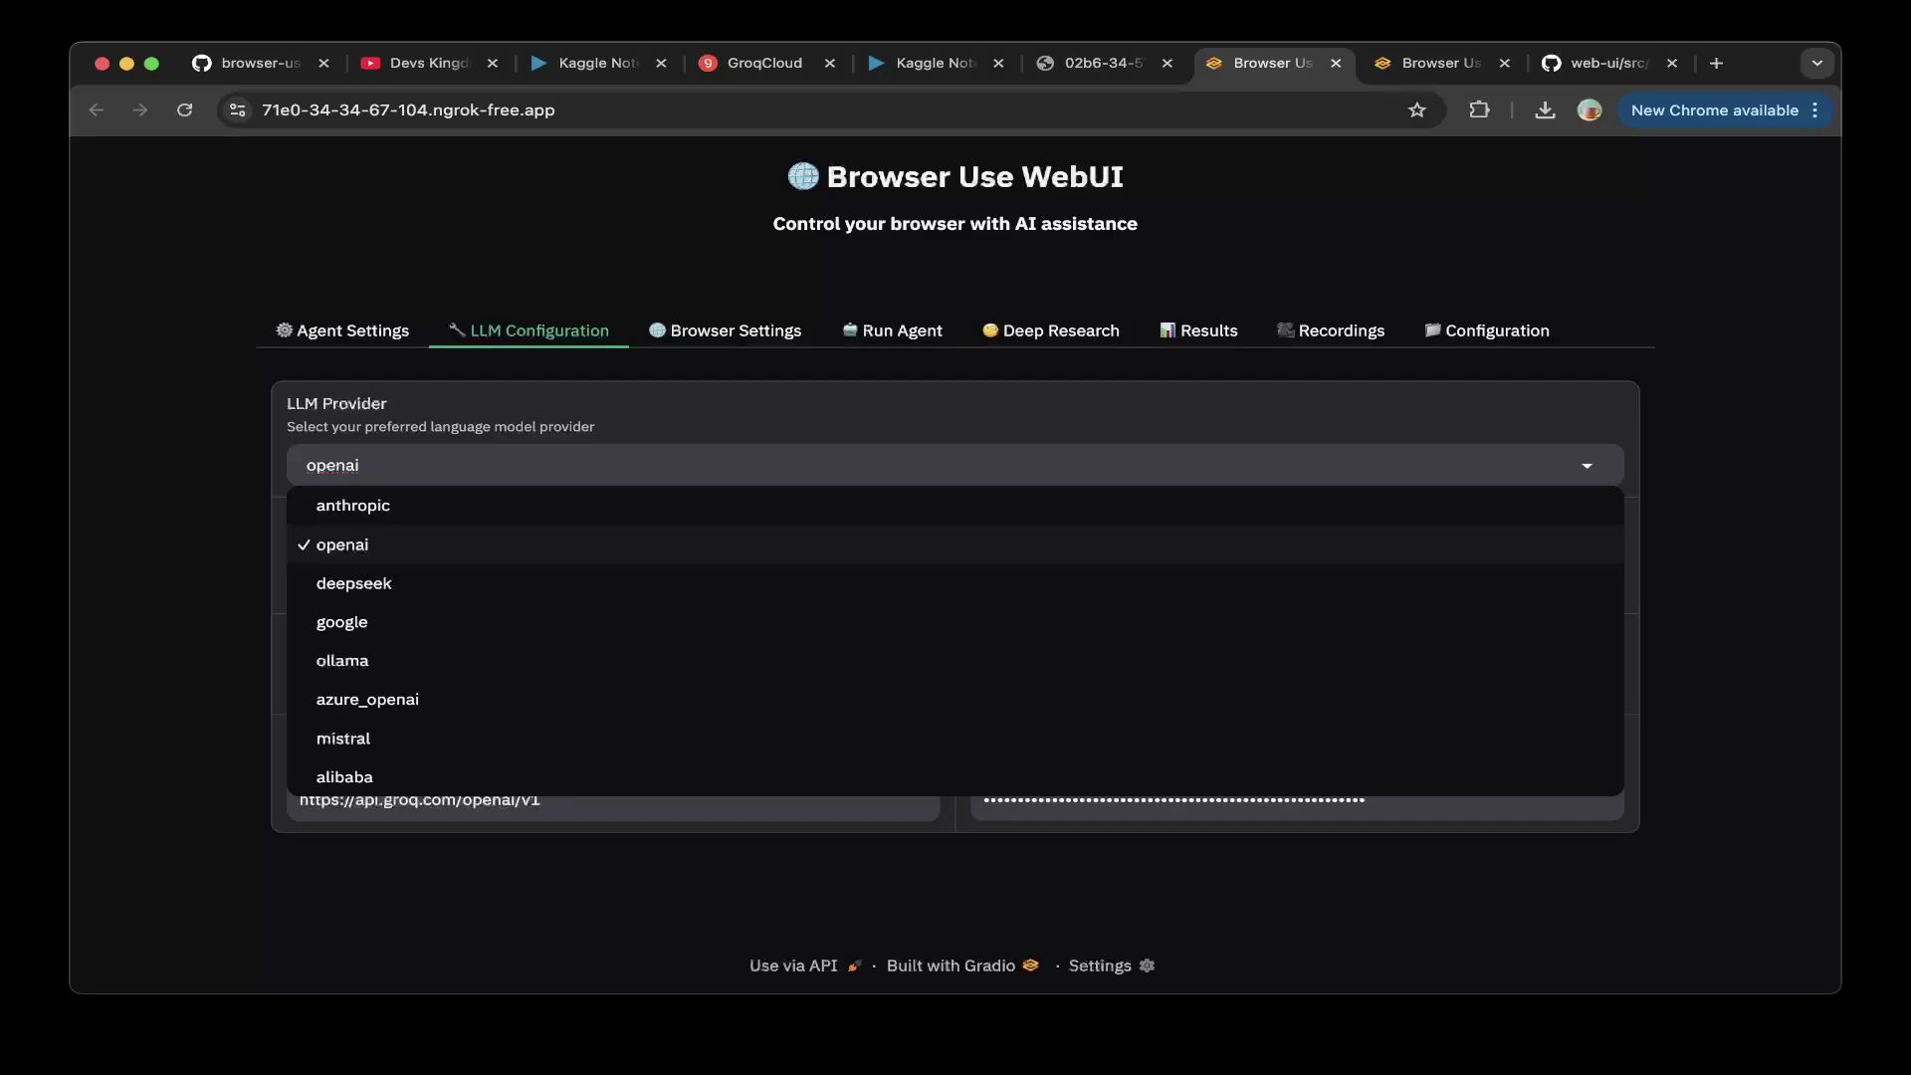
{"action": "left_click", "coordinate": [341, 544]}
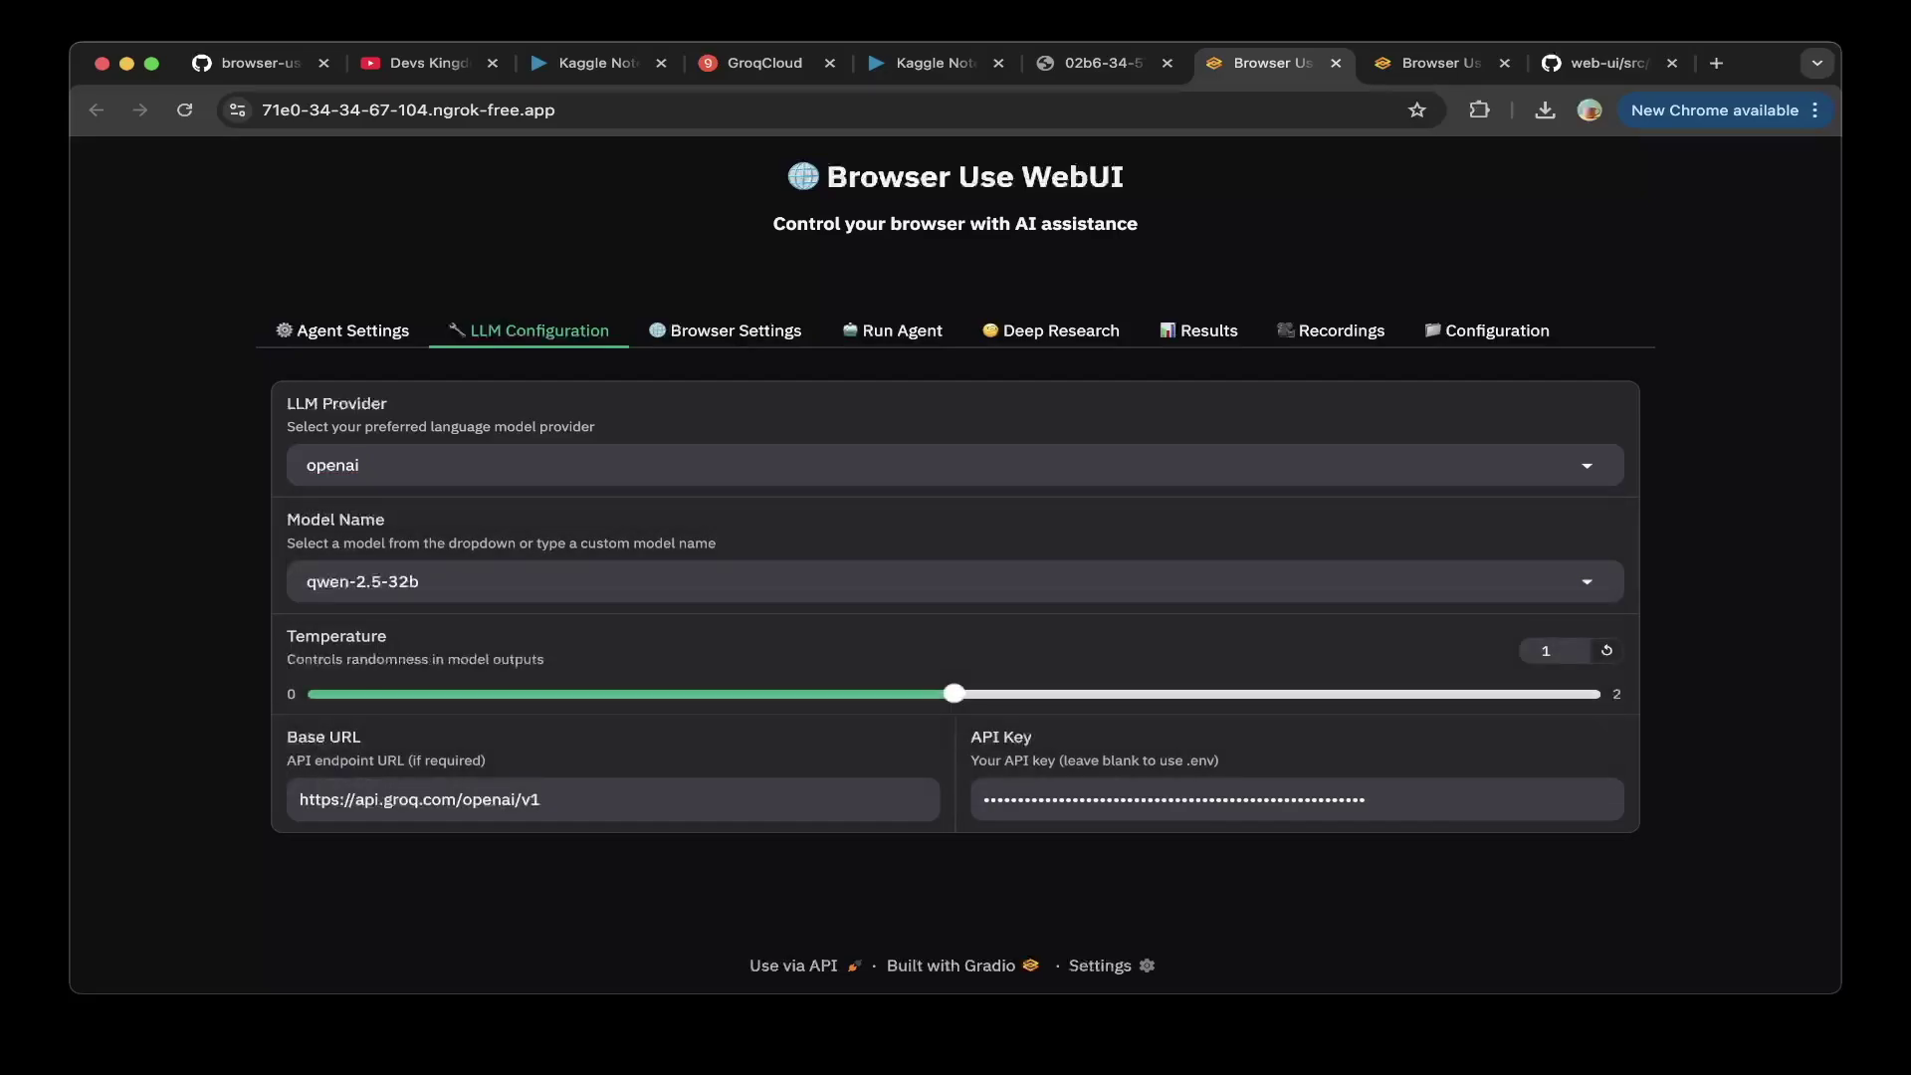
{"action": "left_click", "coordinate": [419, 581]}
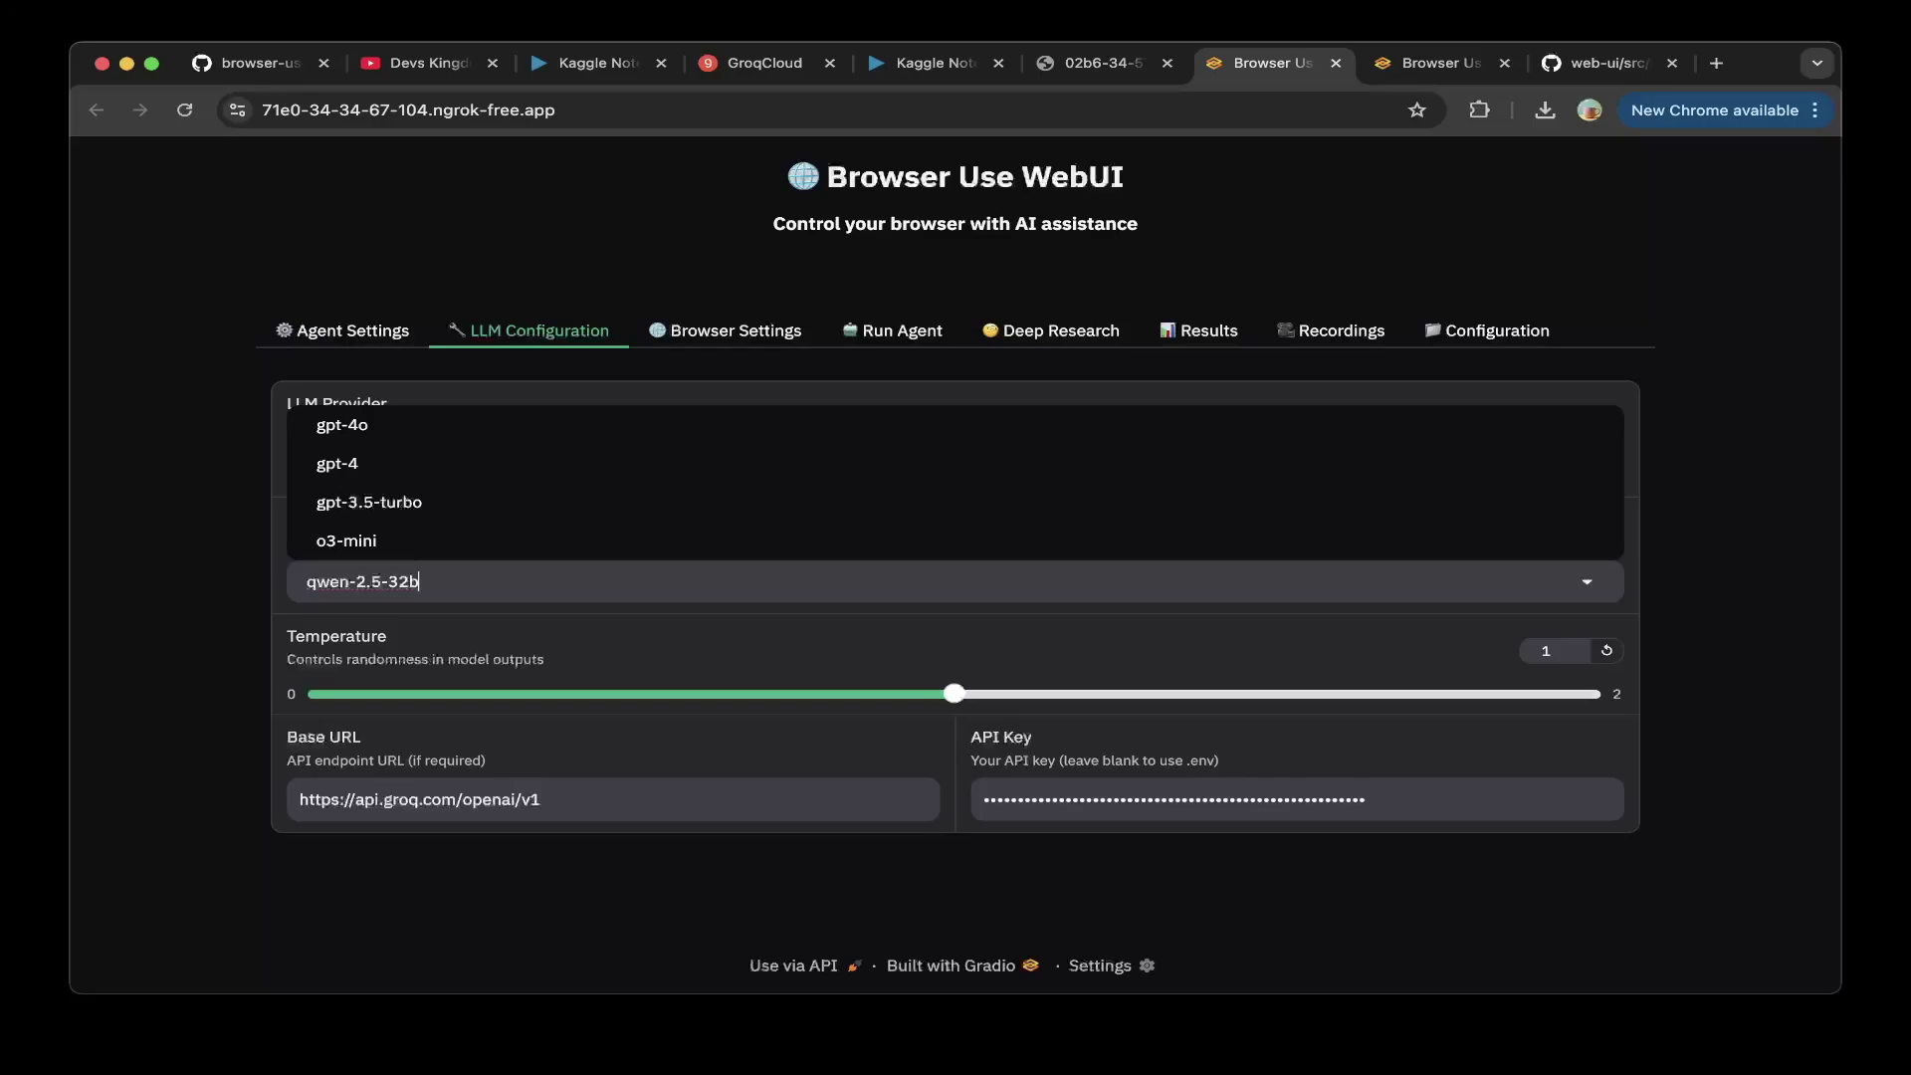
{"action": "key", "text": "Return"}
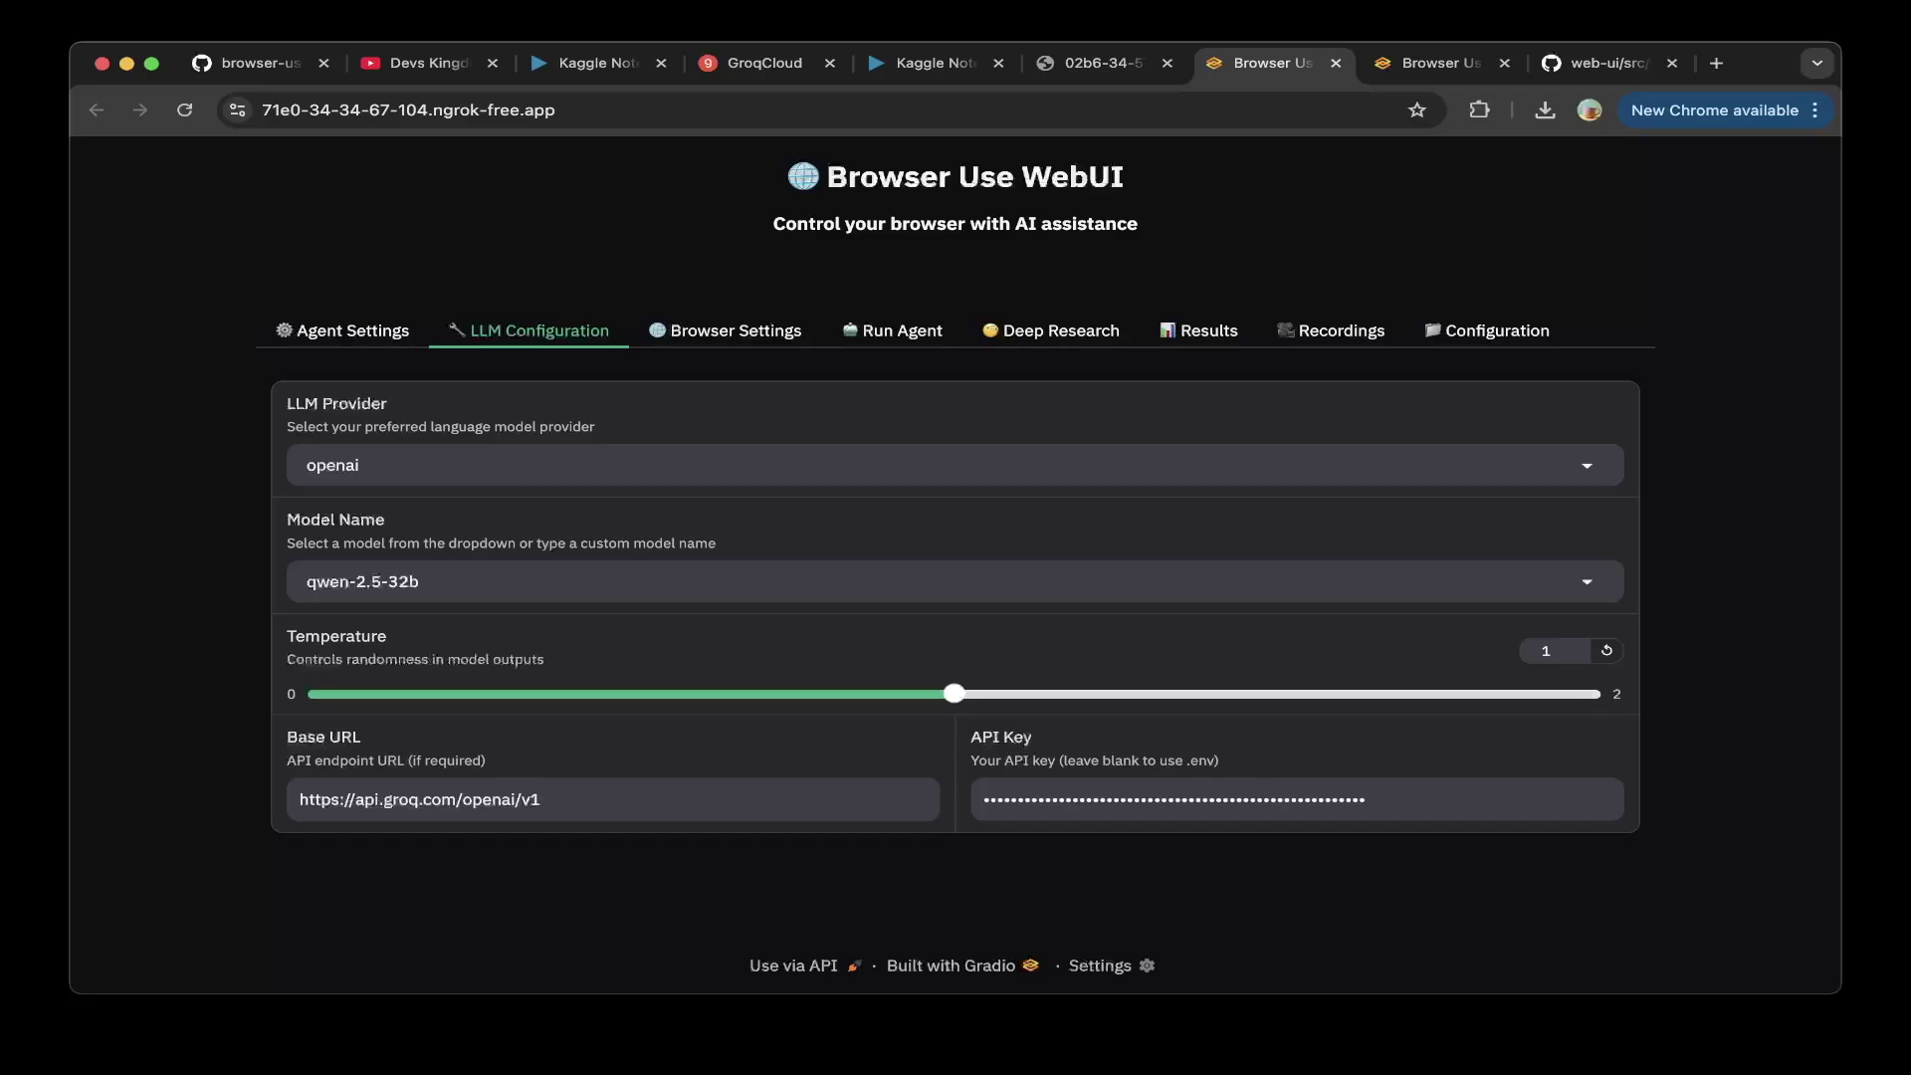
{"action": "key", "text": "Tab"}
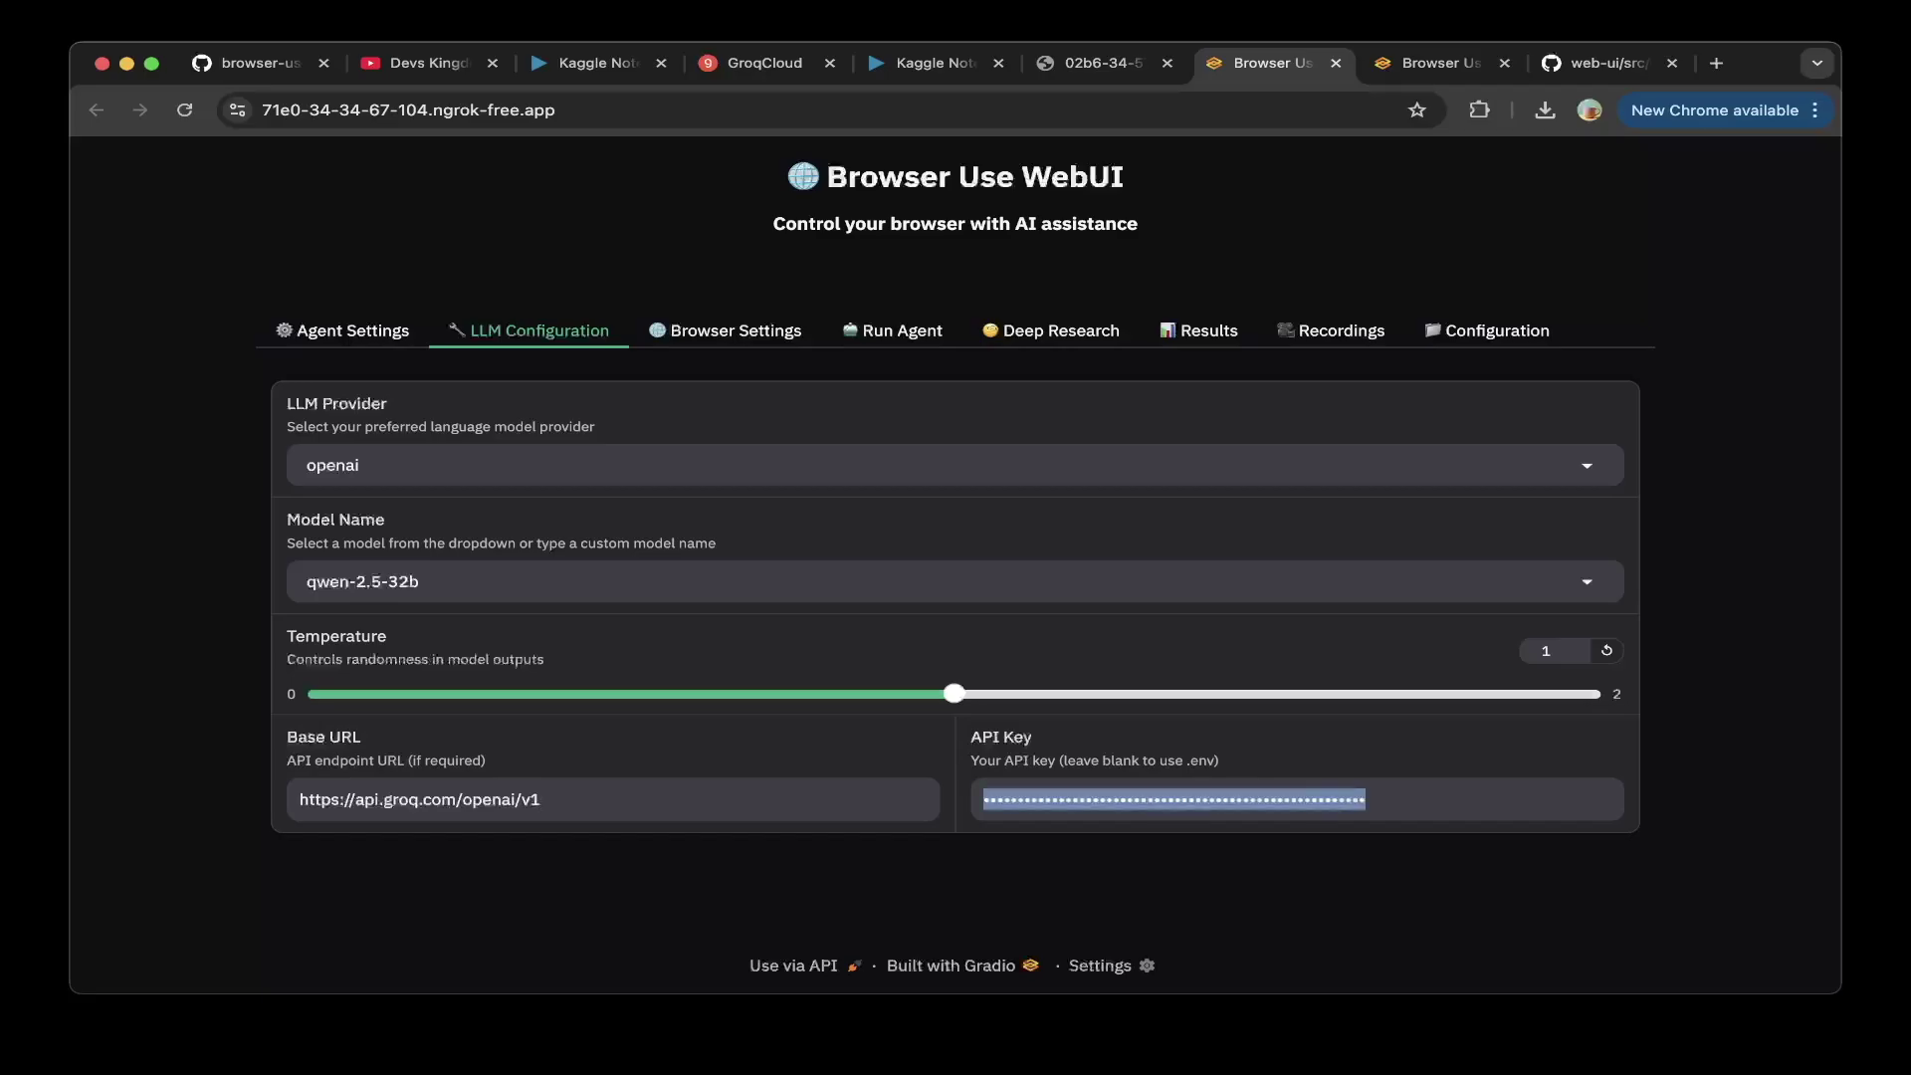
- Review the WebUI's browser settings and the deep_research function in deep_research.py on GitHub
{"action": "left_click", "coordinate": [724, 331]}
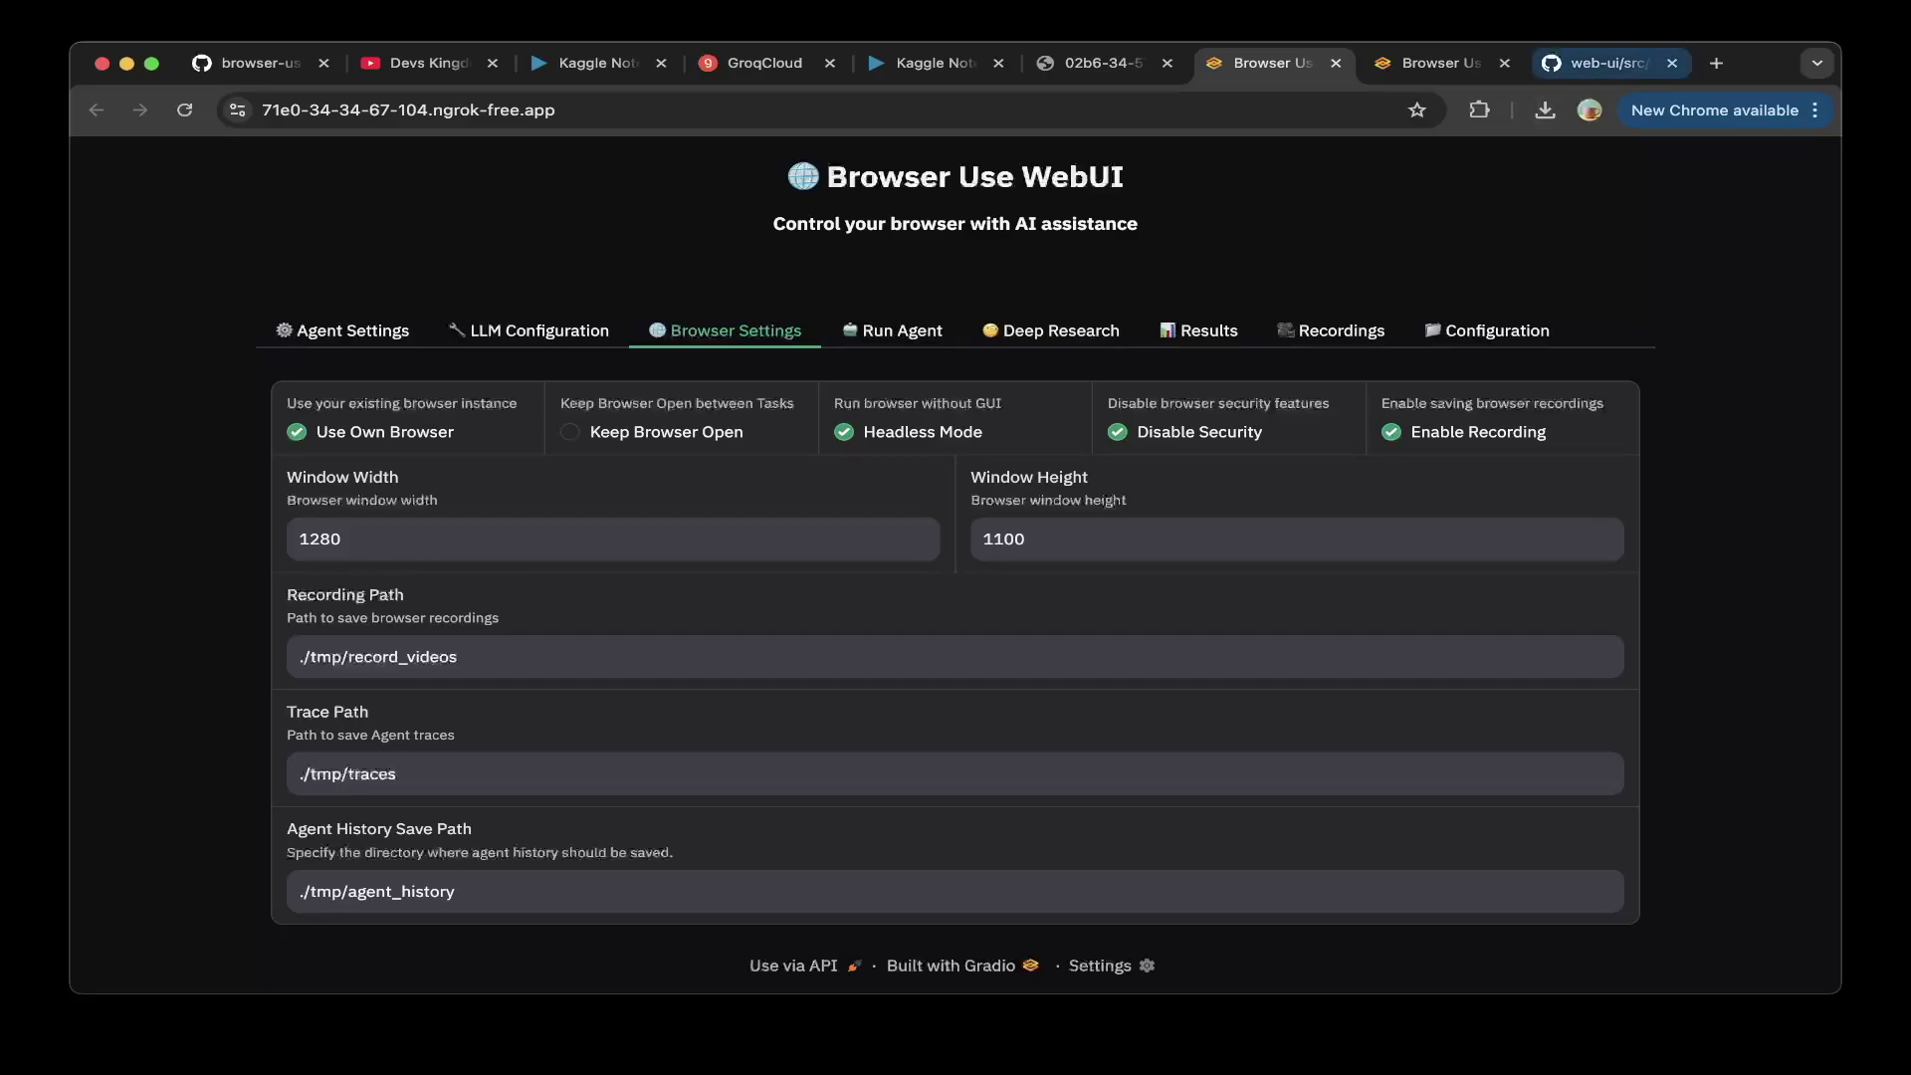
{"action": "left_click", "coordinate": [1599, 62]}
{"action": "scroll", "coordinate": [732, 609], "scroll_direction": "down", "scroll_amount": 1}
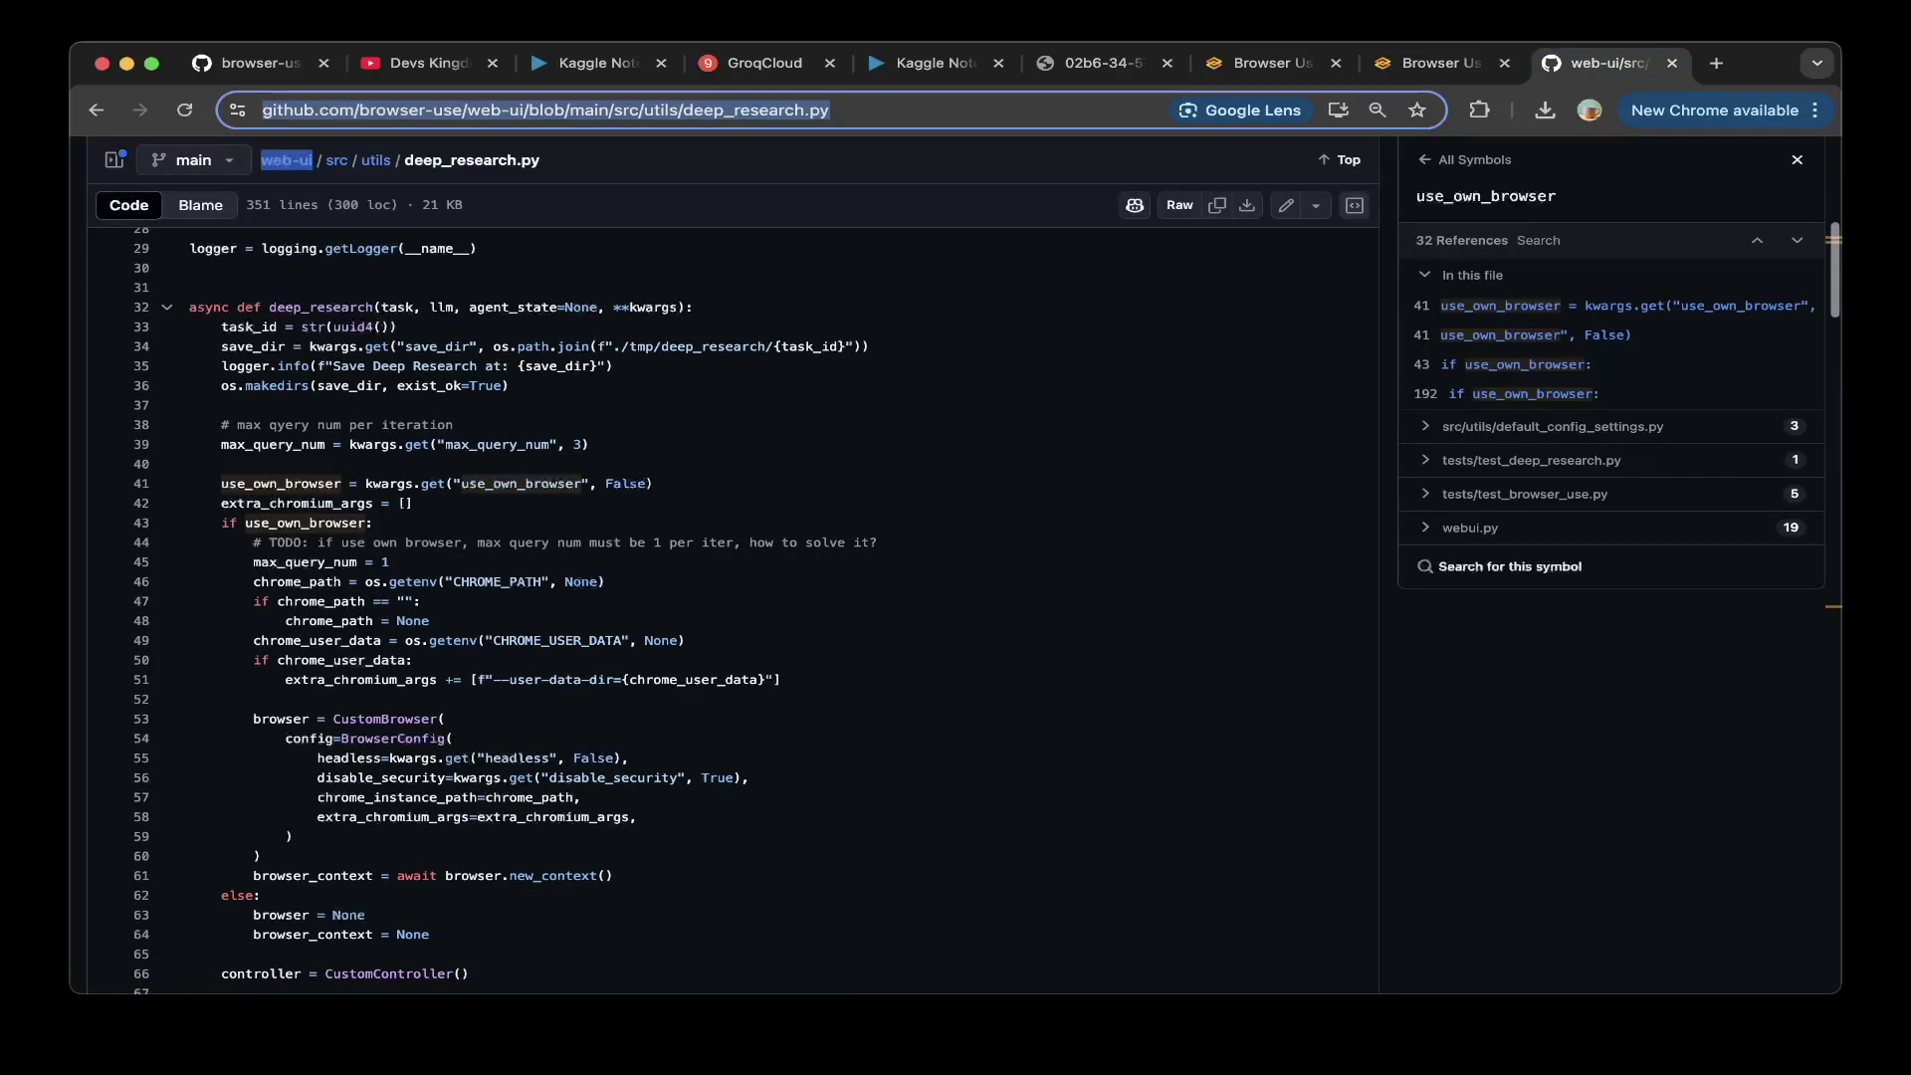
{"action": "scroll", "coordinate": [733, 607], "scroll_direction": "down", "scroll_amount": 1}
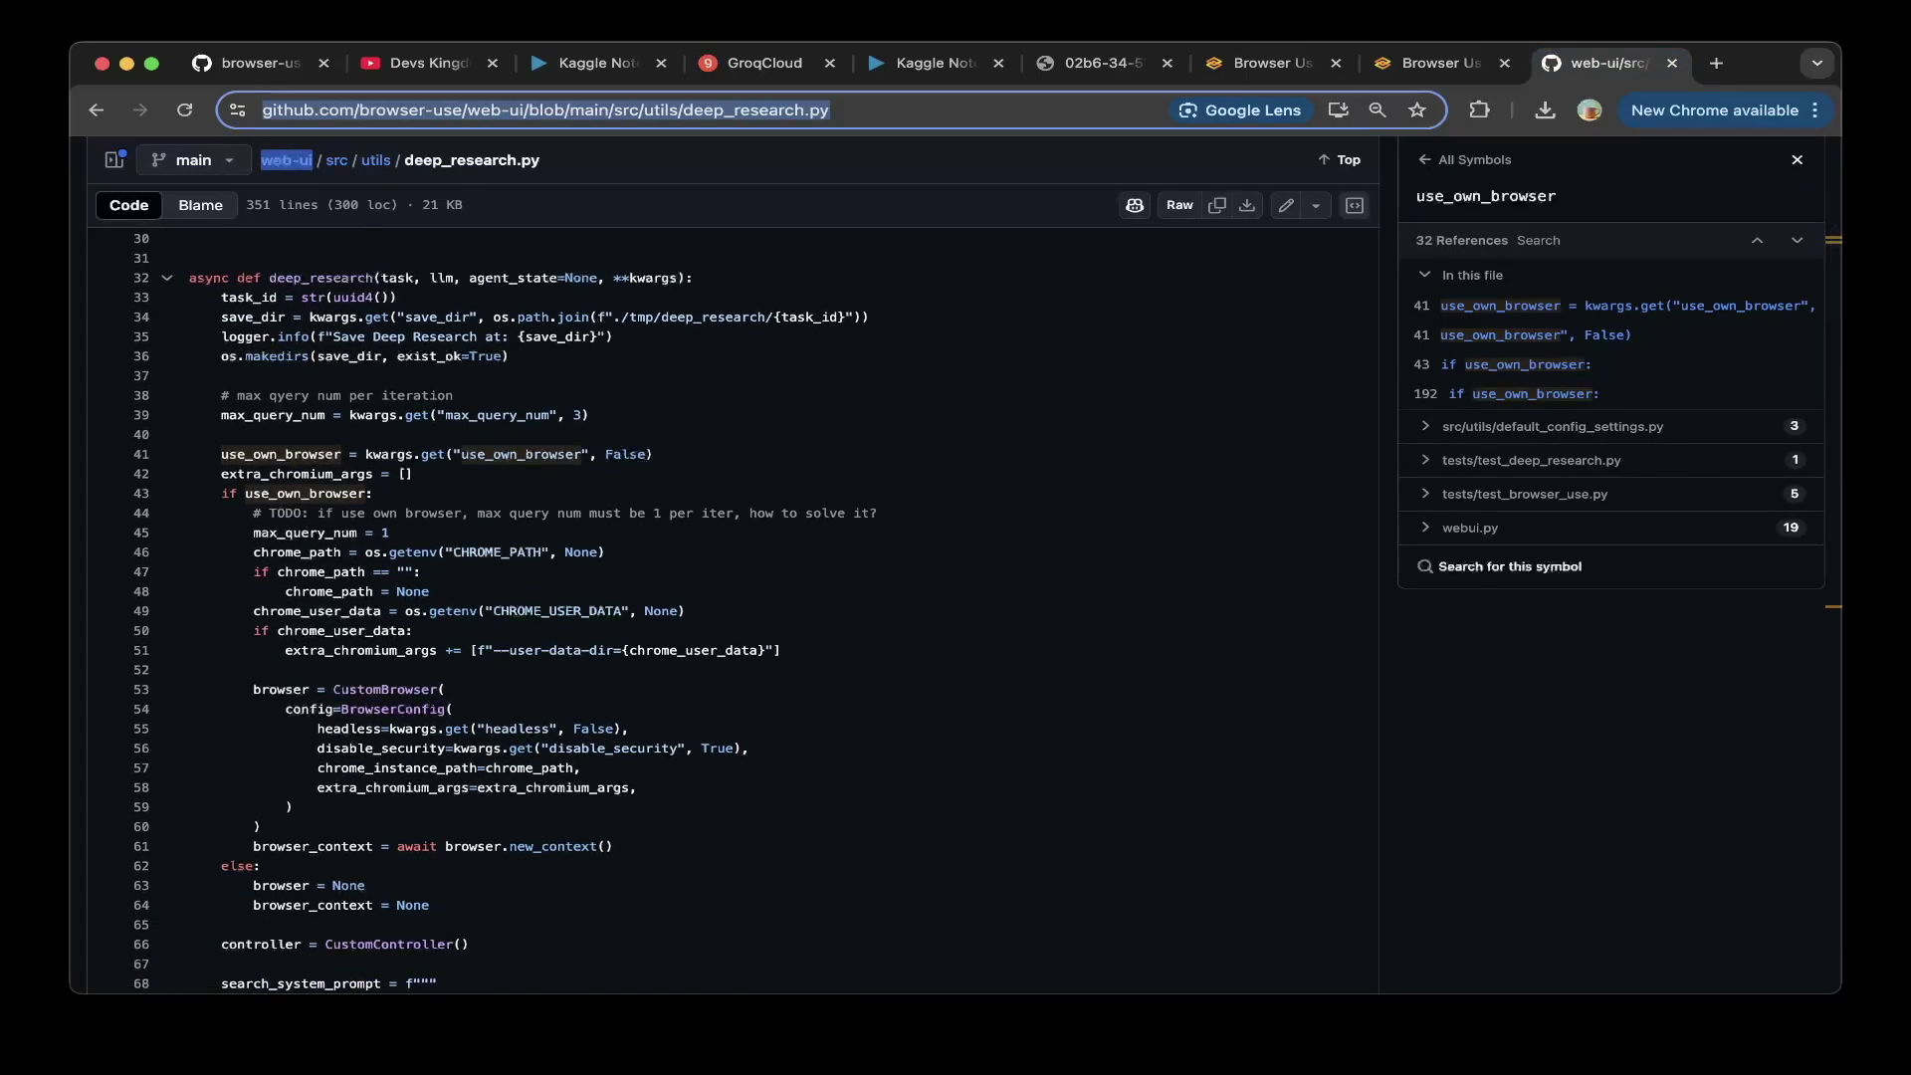
{"action": "scroll", "coordinate": [733, 607], "scroll_direction": "down", "scroll_amount": 1}
{"action": "scroll", "coordinate": [732, 607], "scroll_direction": "down", "scroll_amount": 2}
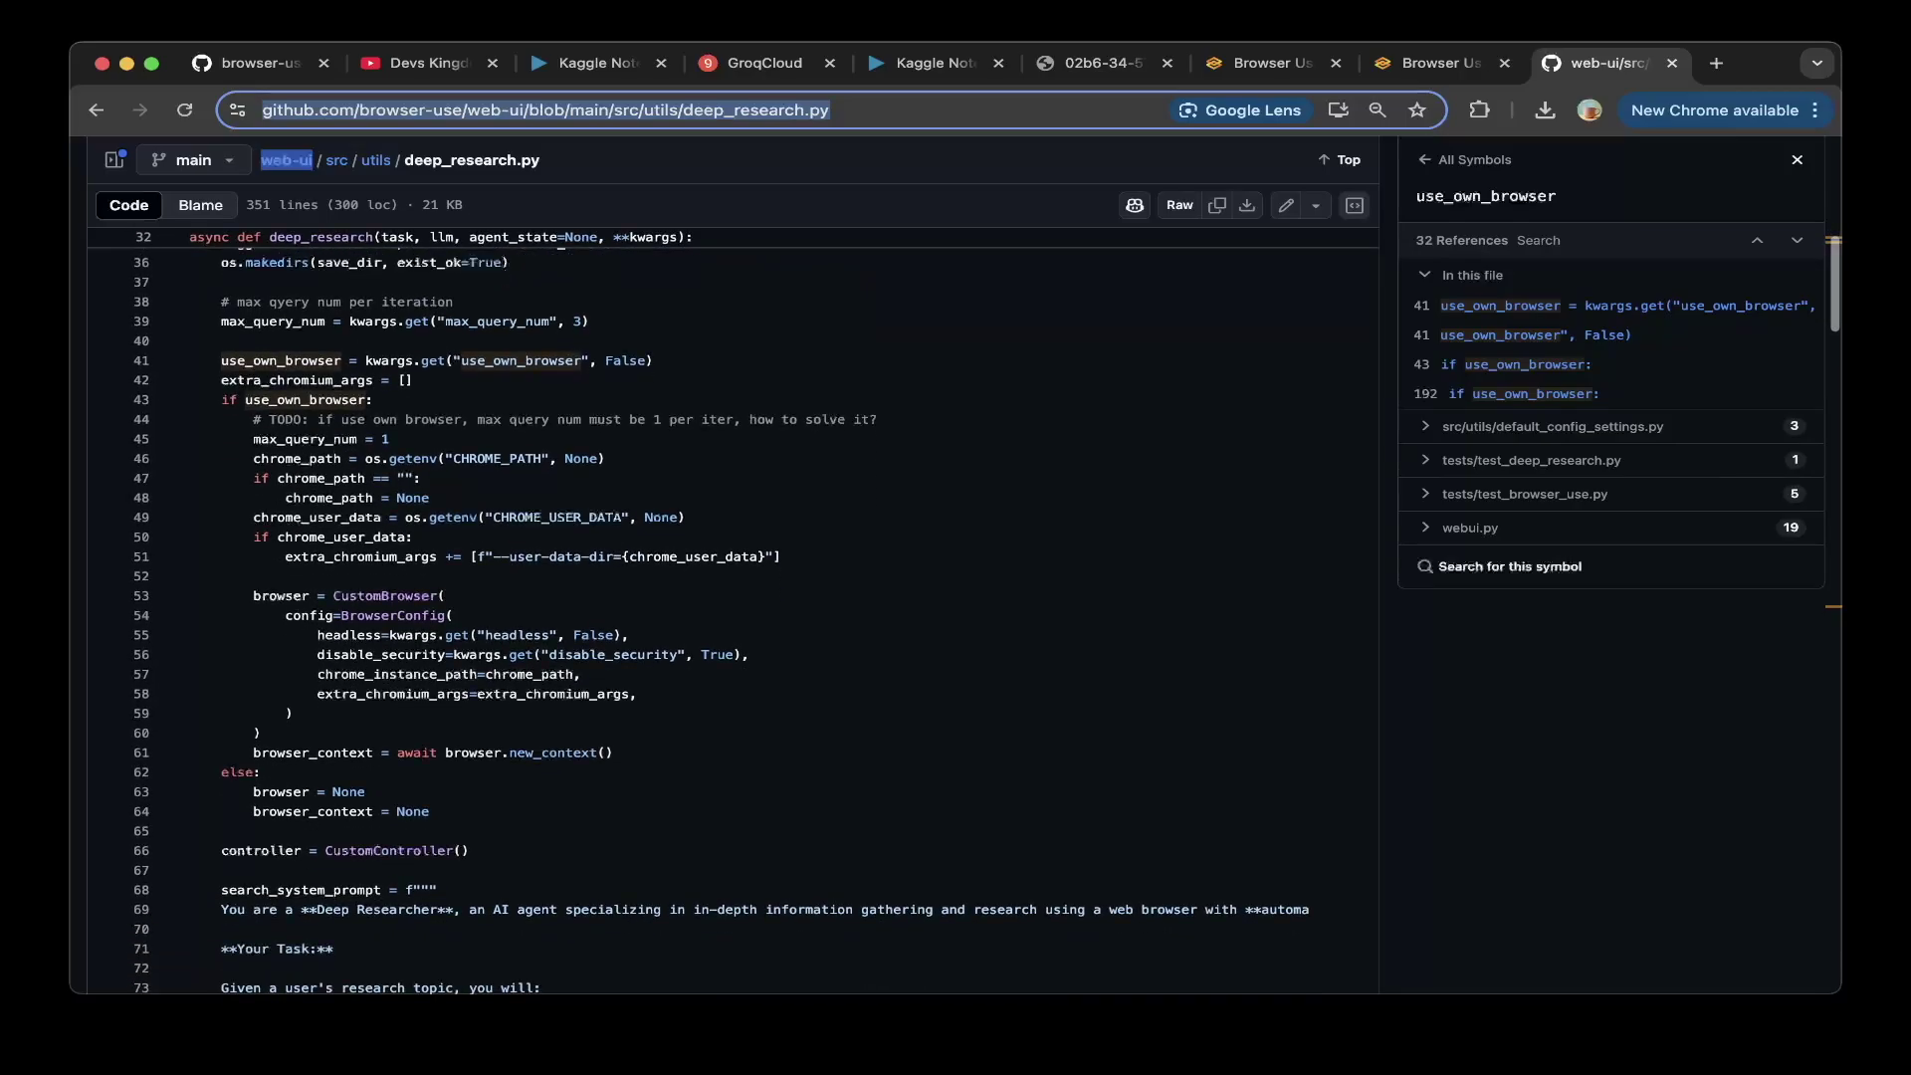
- Examine the use_own_browser condition and the headless argument in deep_research.py, and return to the WebUI's browser settings
{"action": "left_click", "coordinate": [374, 399]}
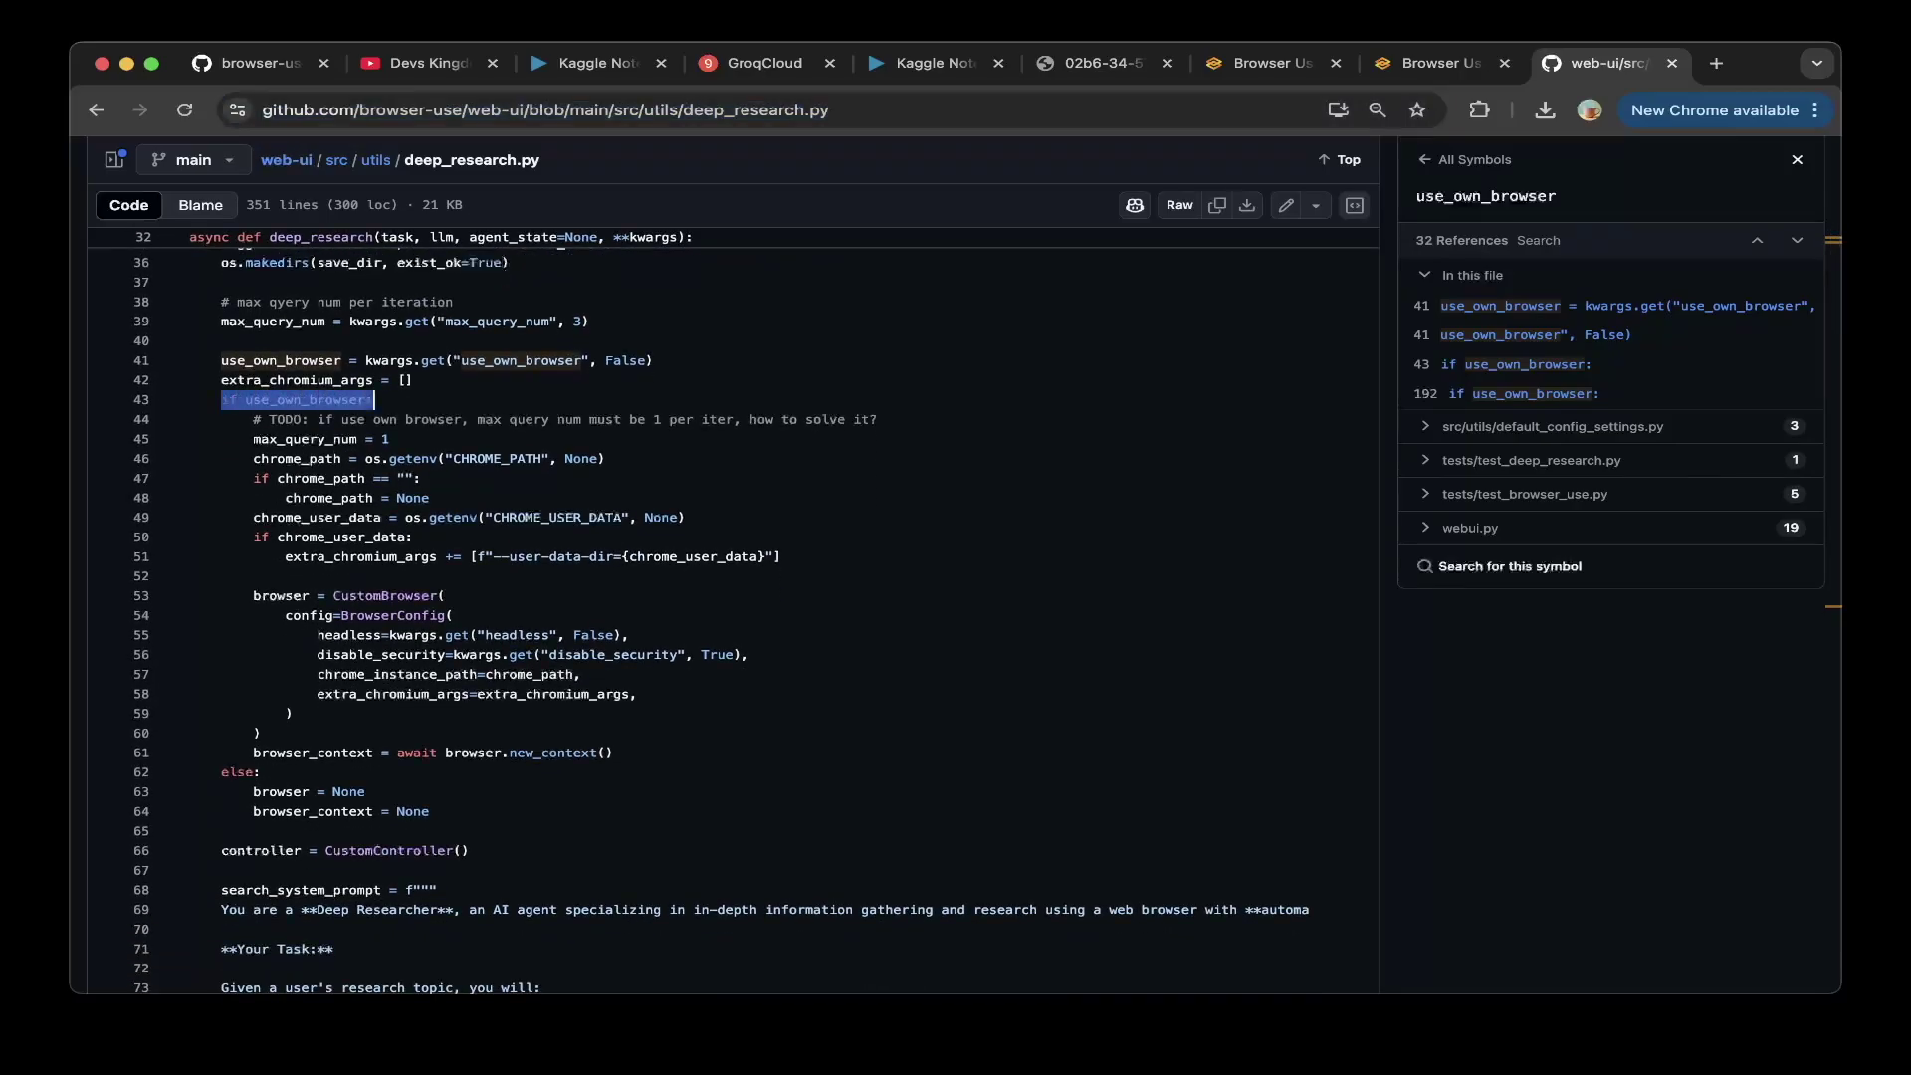
{"action": "scroll", "coordinate": [373, 388], "scroll_direction": "down", "scroll_amount": 1}
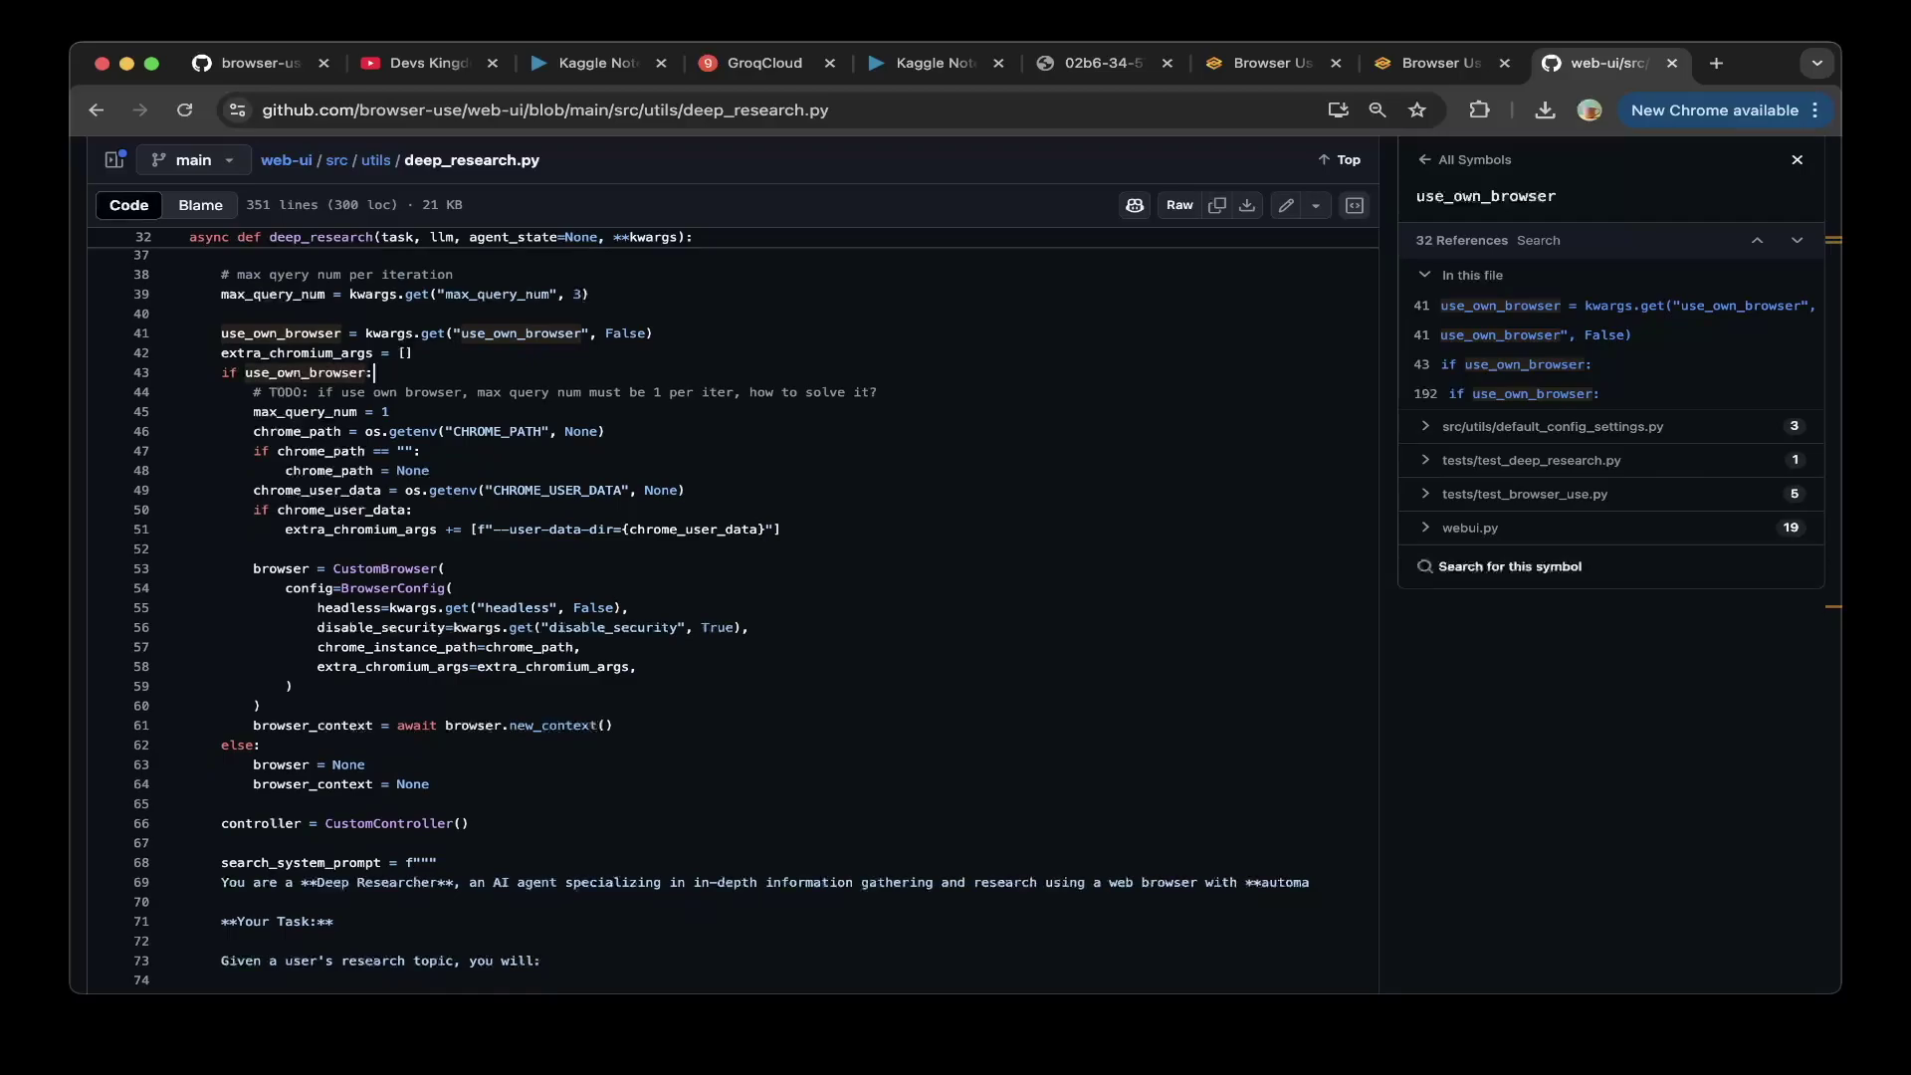
{"action": "left_click_drag", "start_coordinate": [317, 607], "coordinate": [630, 607]}
{"action": "left_click", "coordinate": [630, 607]}
{"action": "scroll", "coordinate": [630, 607], "scroll_direction": "up", "scroll_amount": 1}
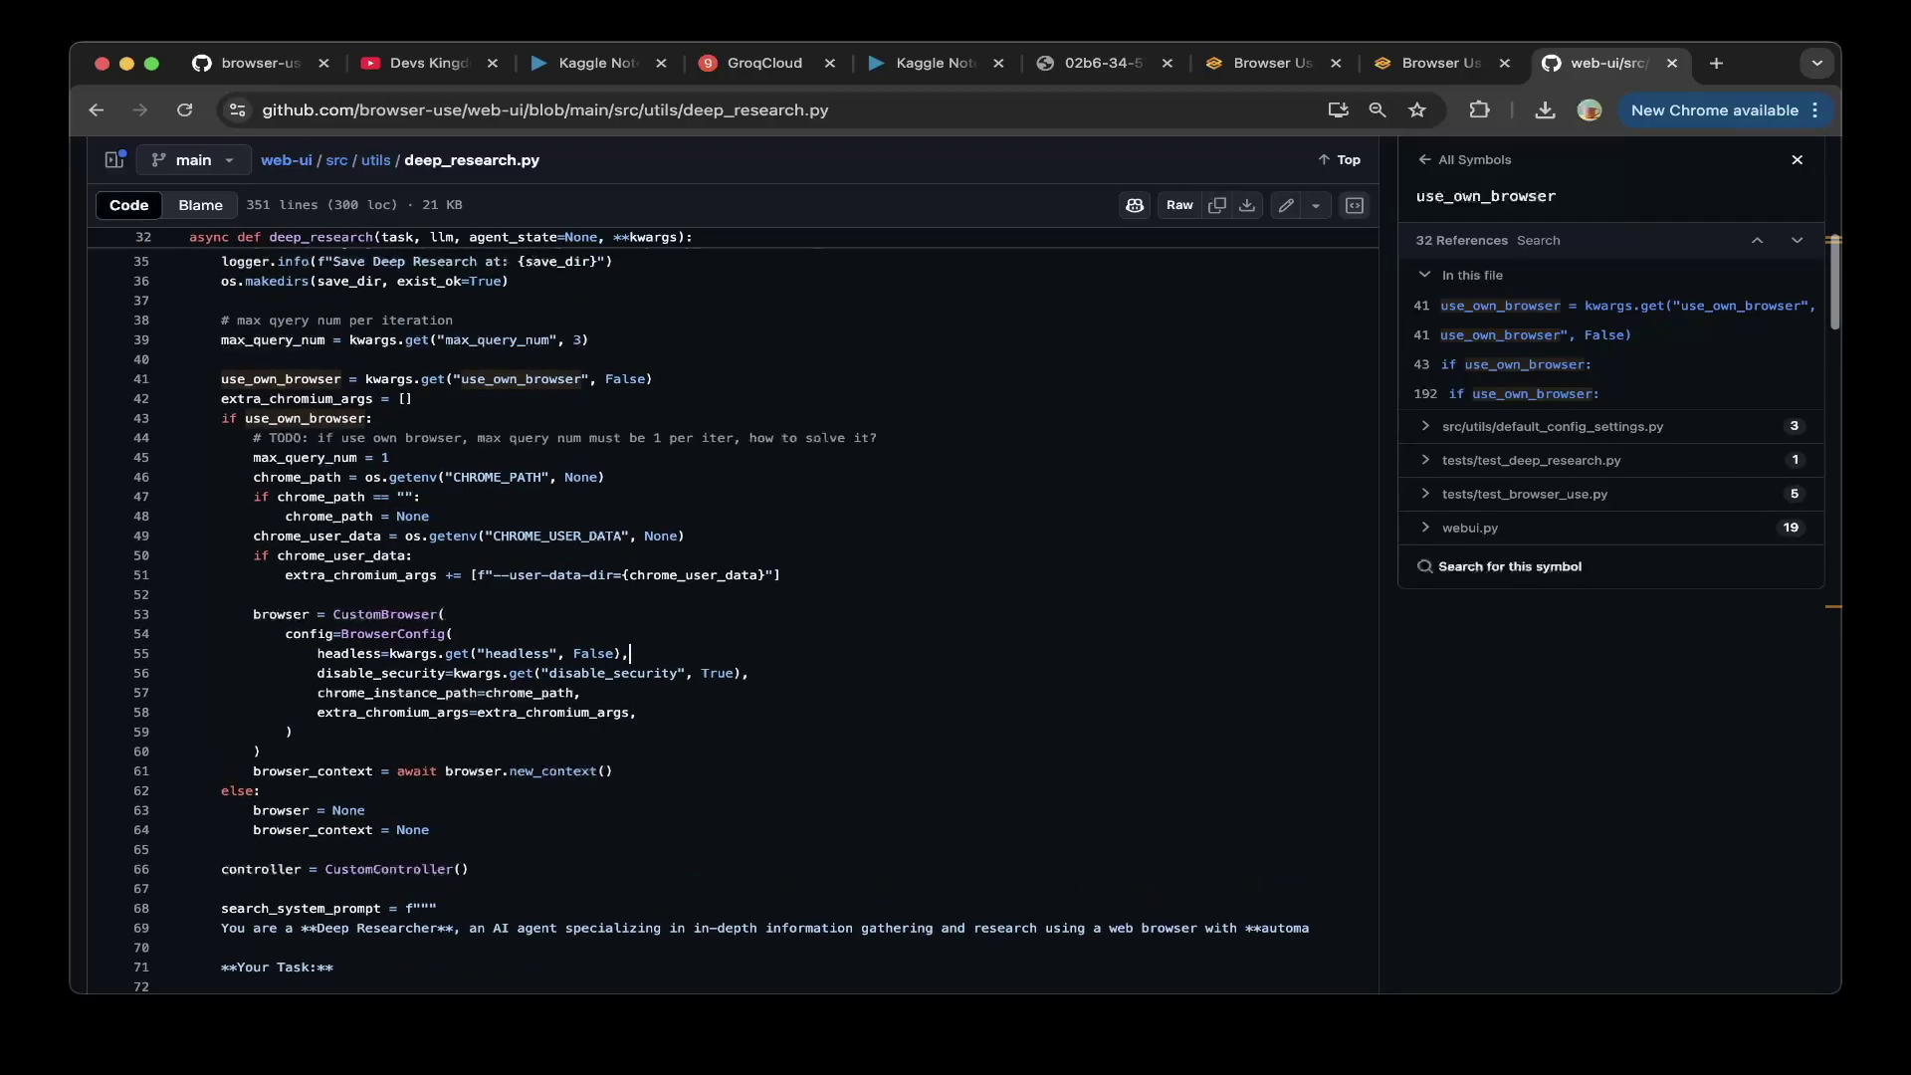
{"action": "left_click", "coordinate": [302, 418]}
{"action": "left_click", "coordinate": [374, 418]}
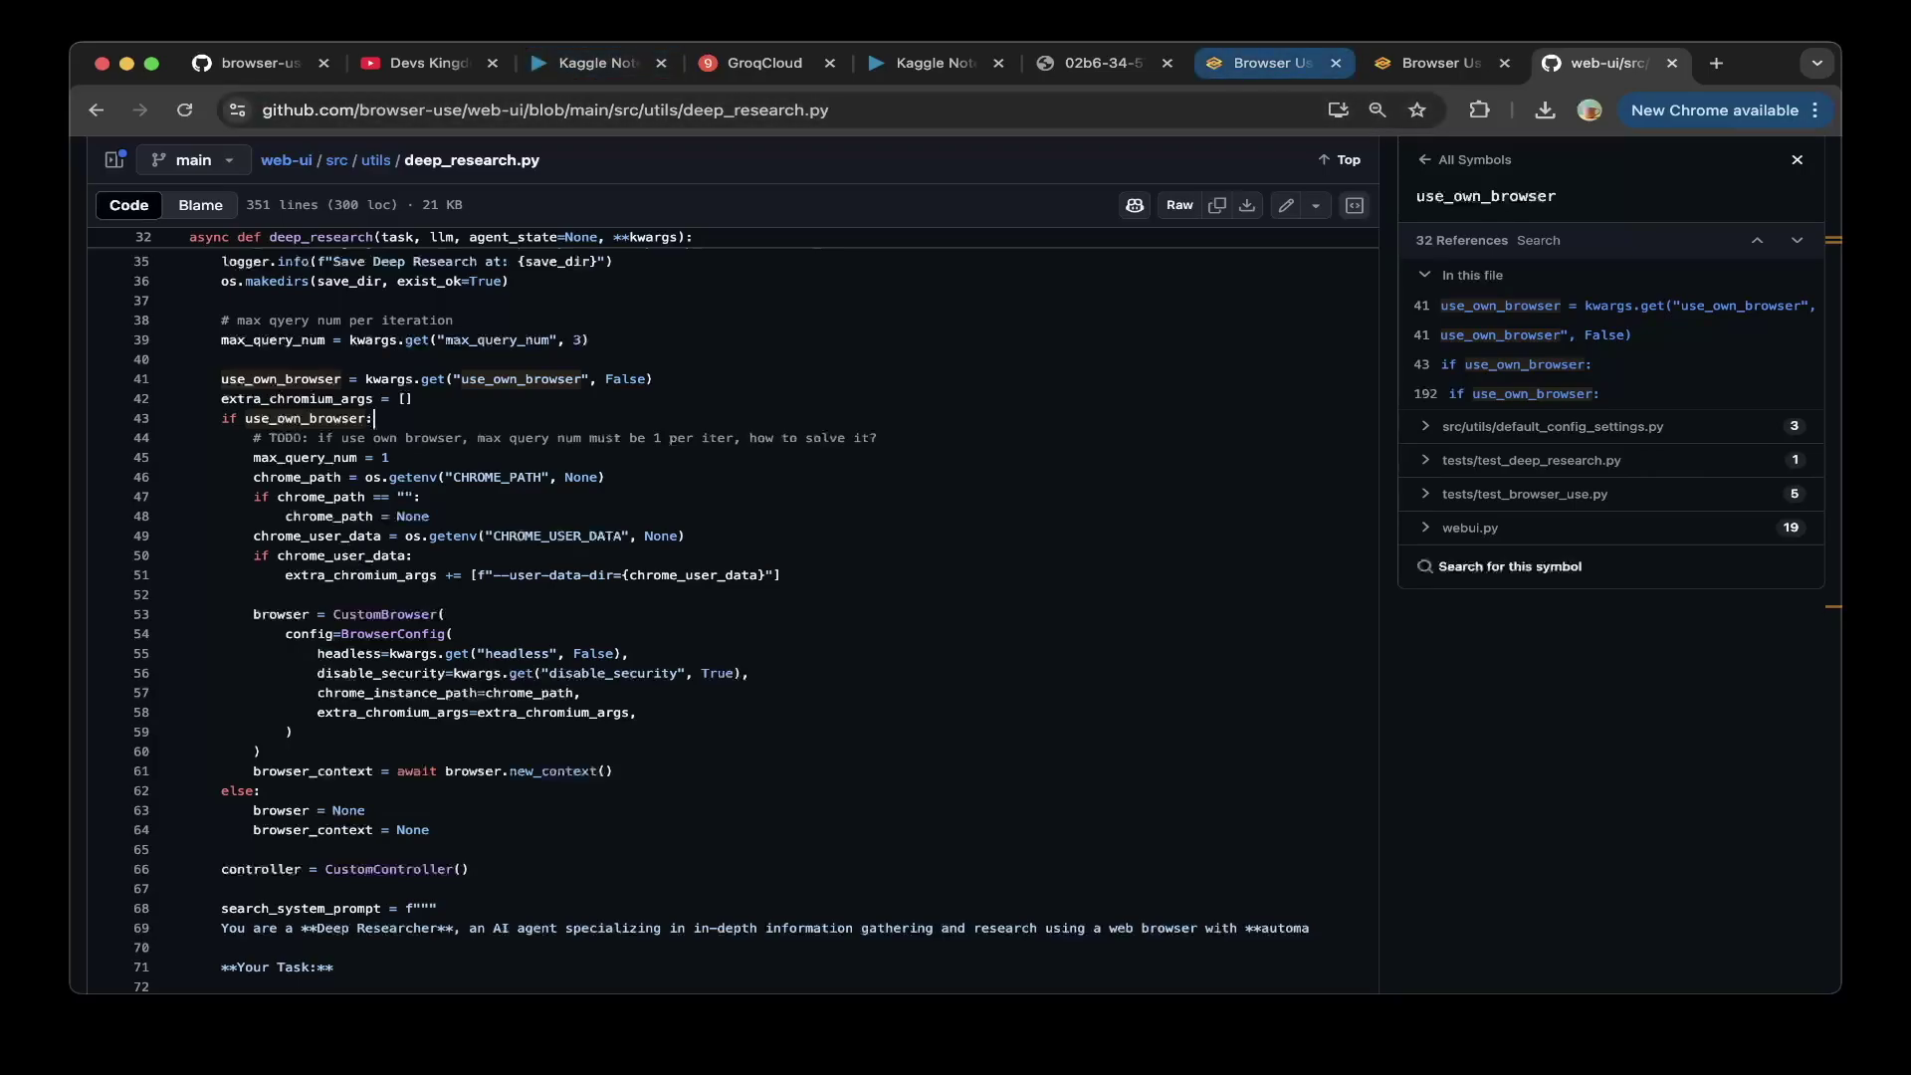
{"action": "left_click", "coordinate": [1264, 63]}
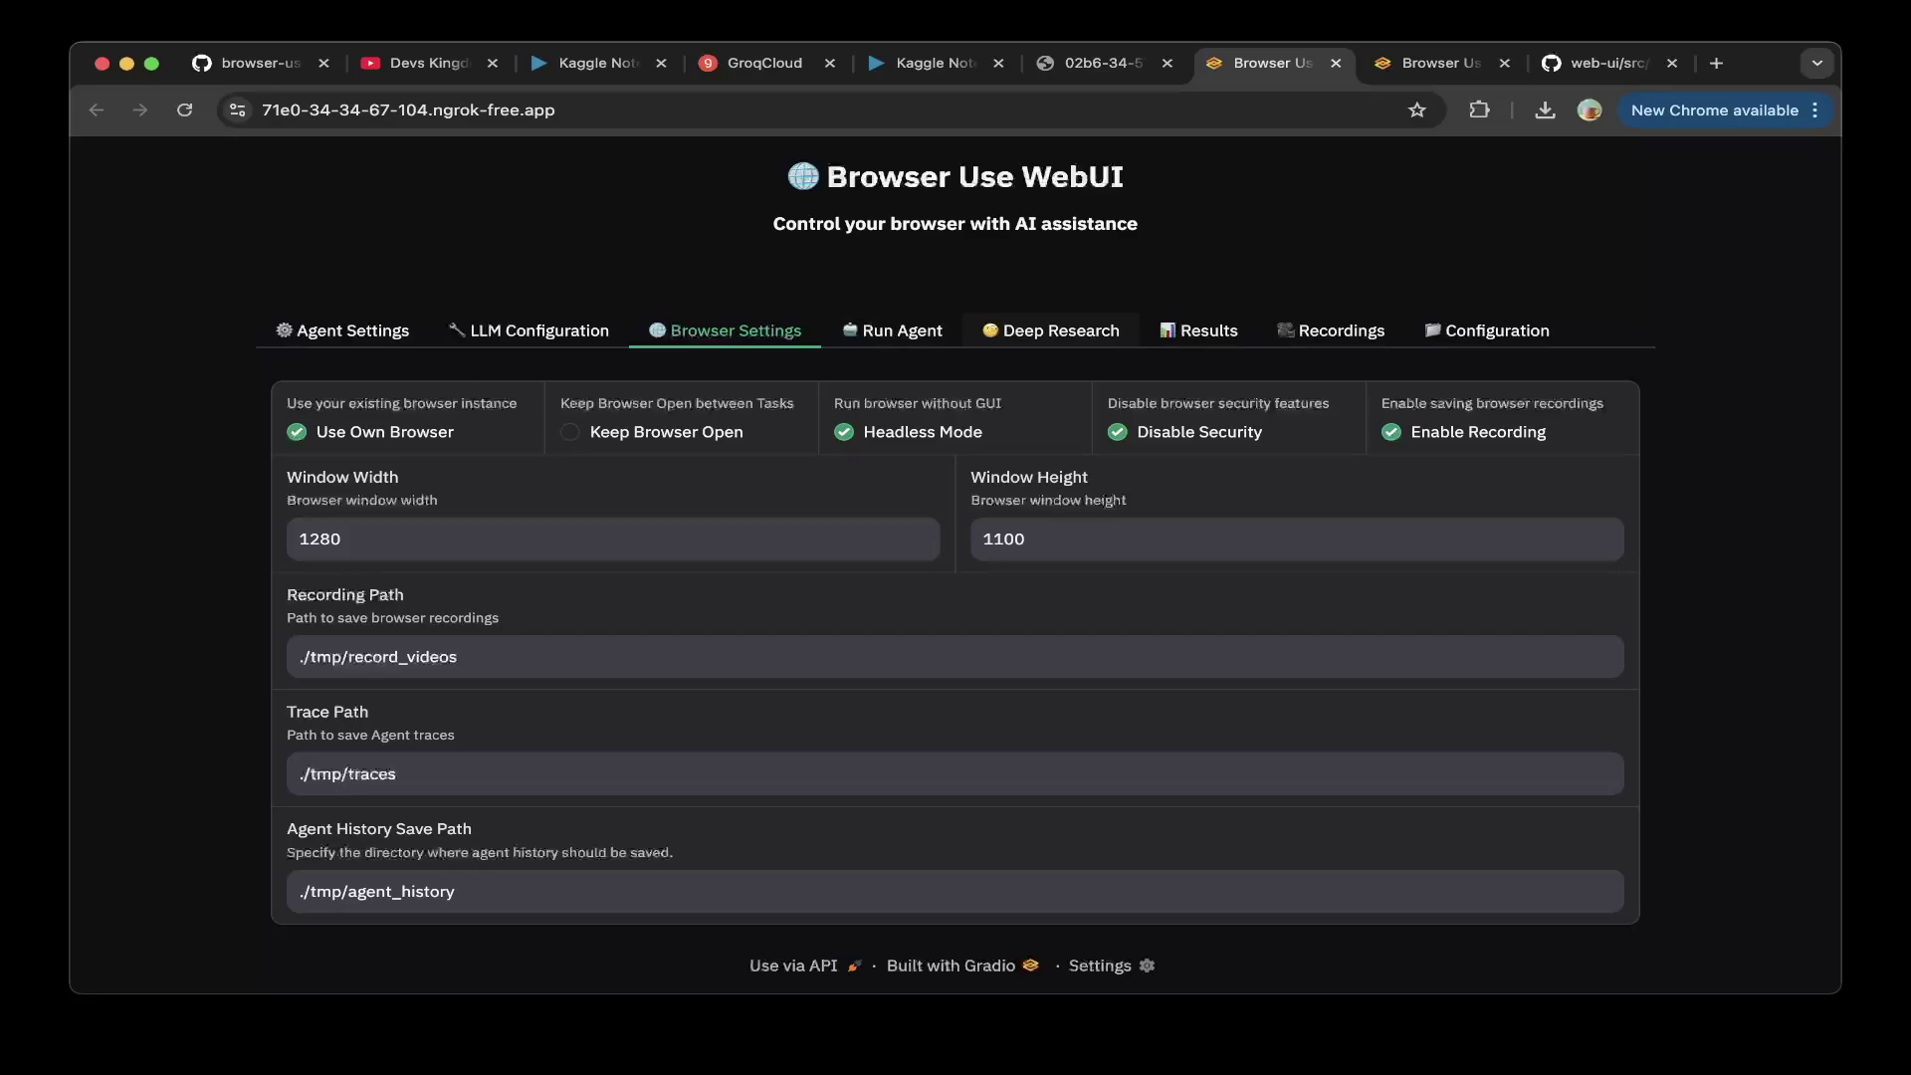
- Examine the Deep Research task, its iteration and query limits, and the partial report on Reinforcement Learning down to its references and download file
{"action": "left_click", "coordinate": [1050, 330]}
{"action": "left_click", "coordinate": [375, 487]}
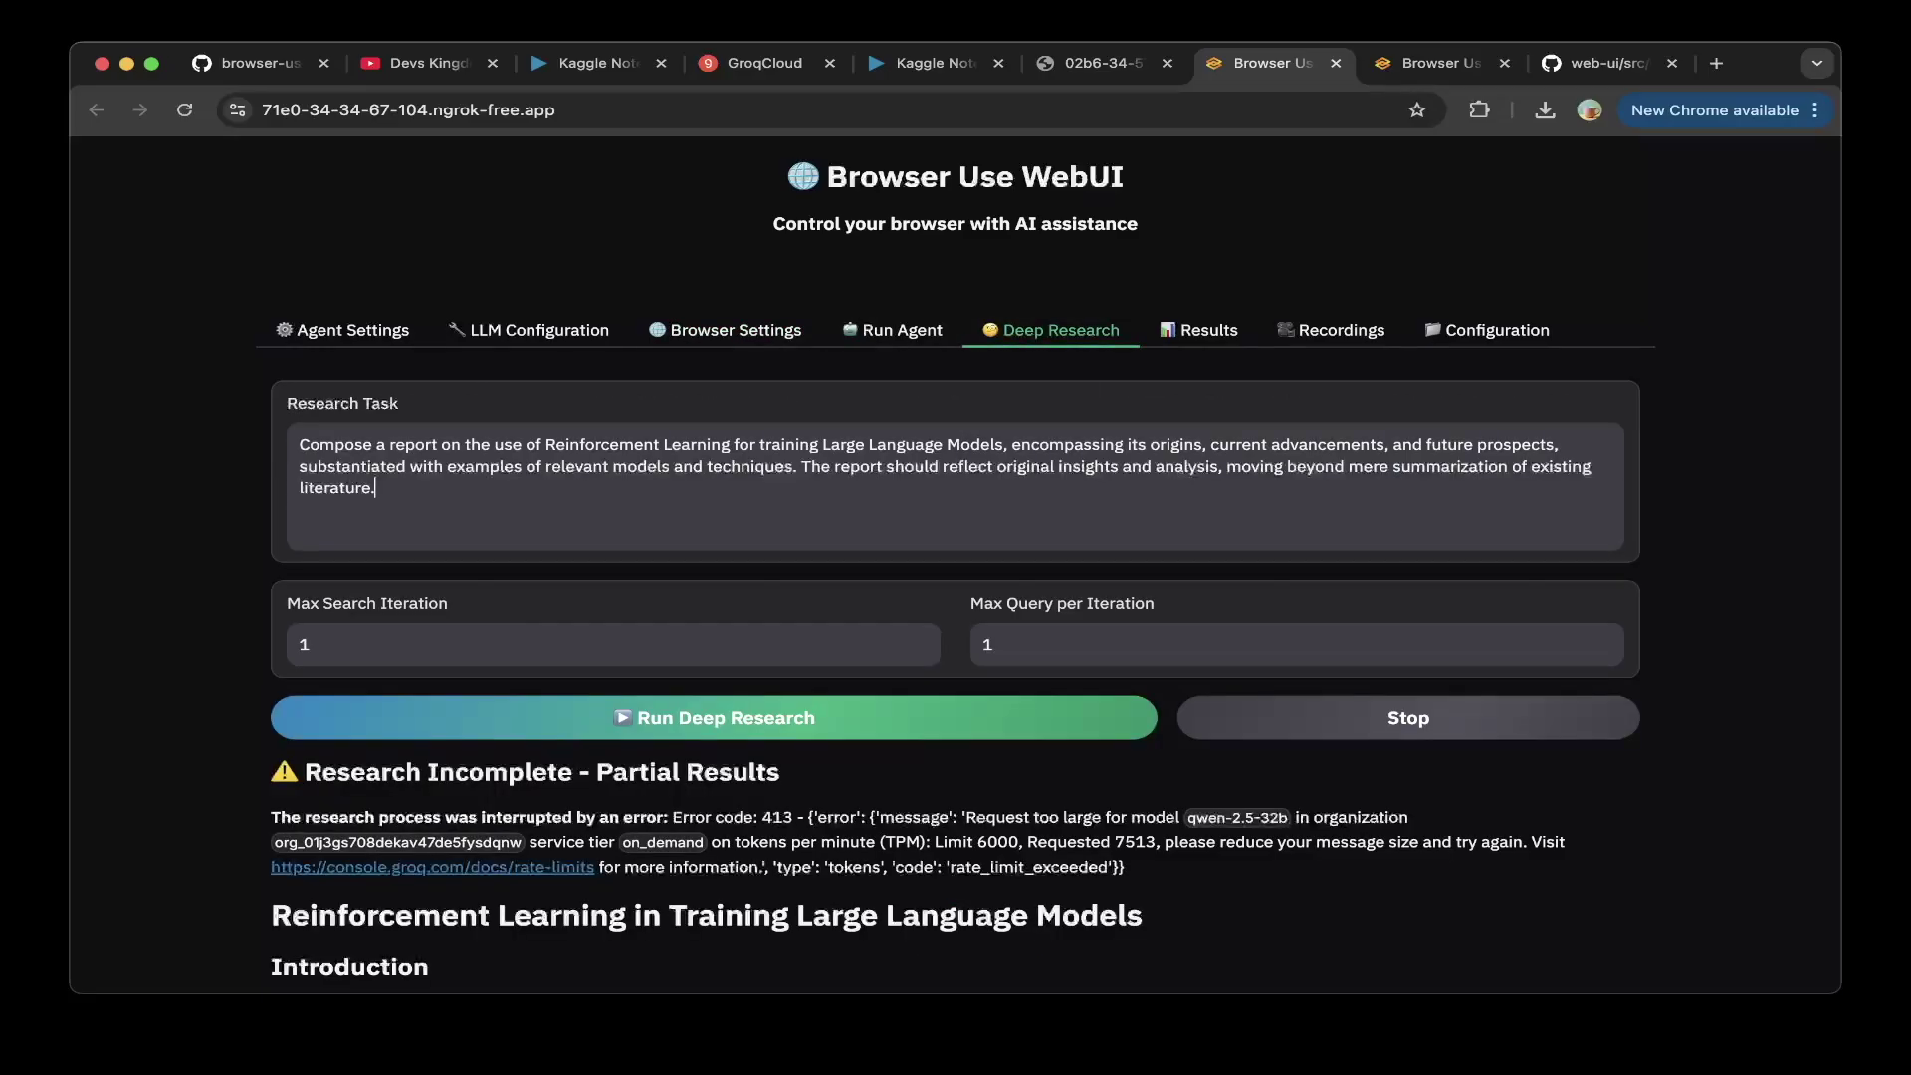
{"action": "scroll", "coordinate": [956, 562], "scroll_direction": "down", "scroll_amount": 1}
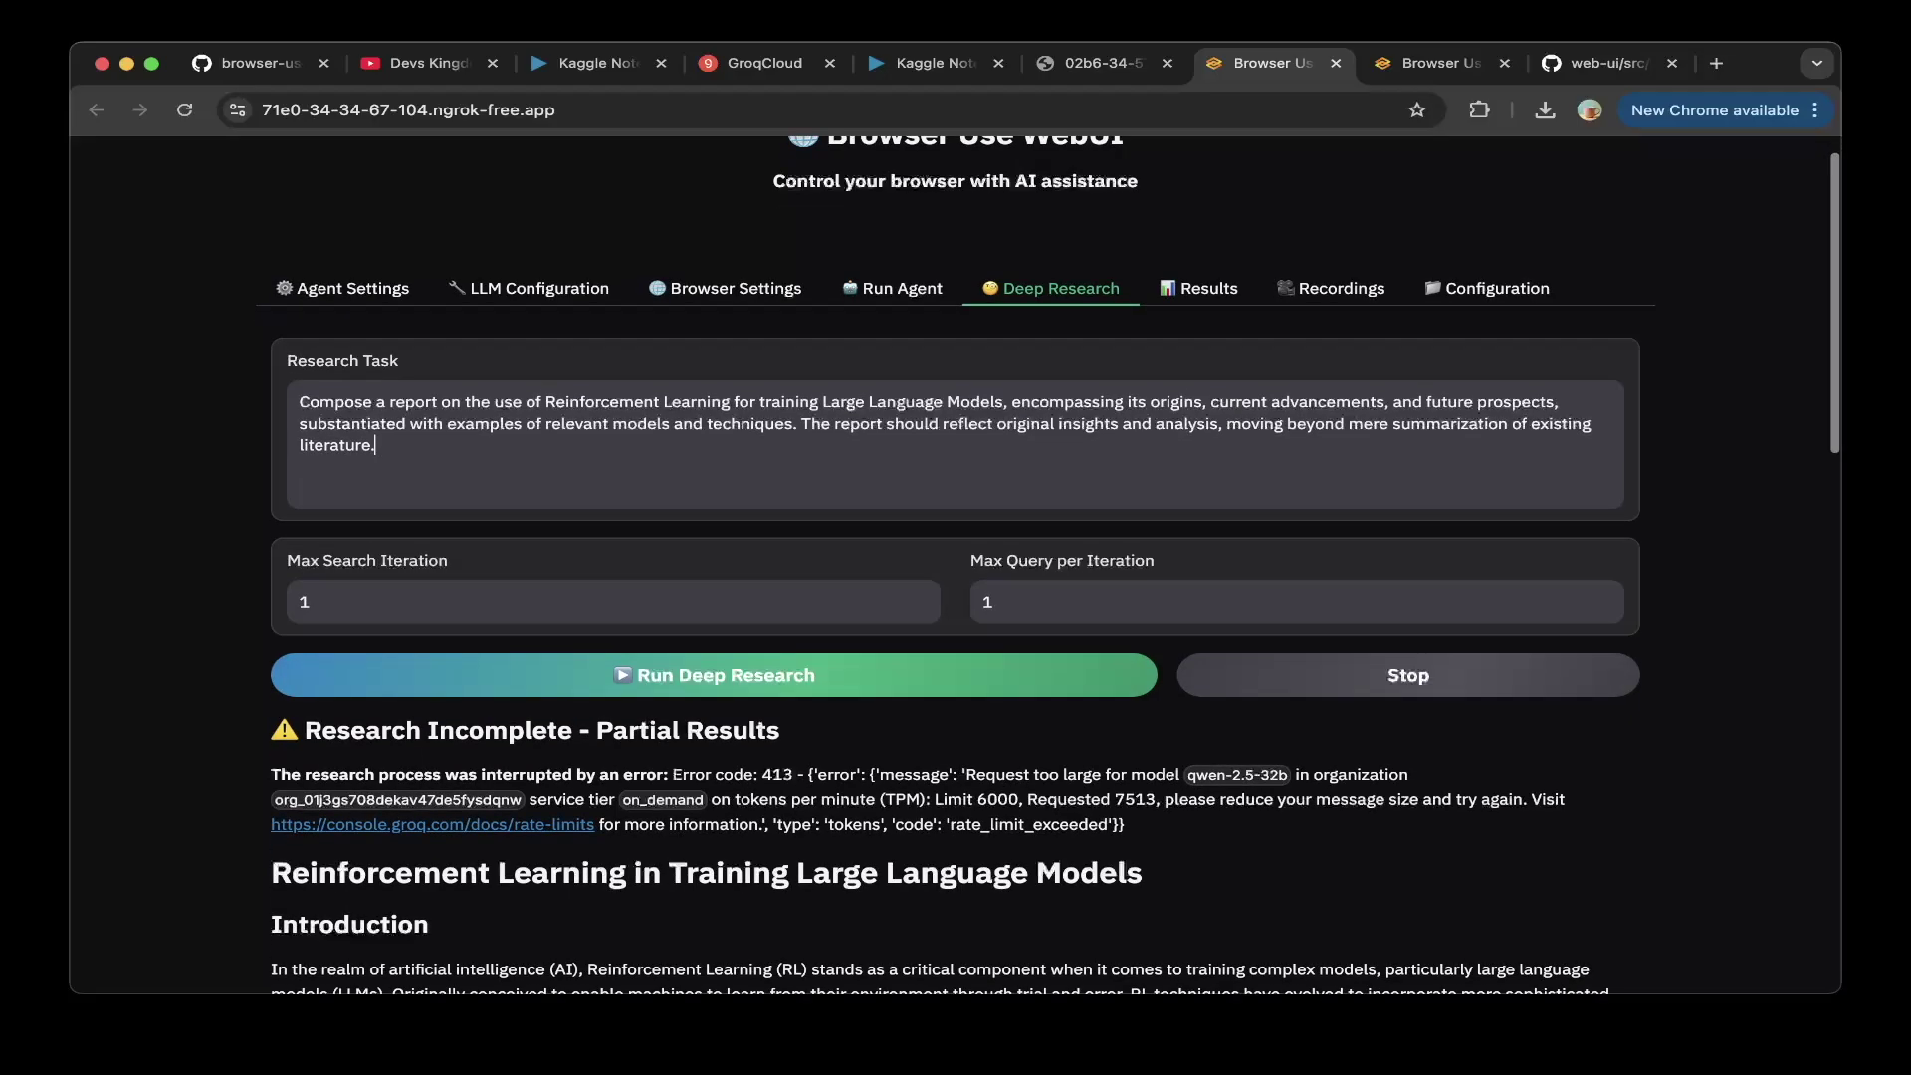
{"action": "scroll", "coordinate": [955, 562], "scroll_direction": "down", "scroll_amount": 2}
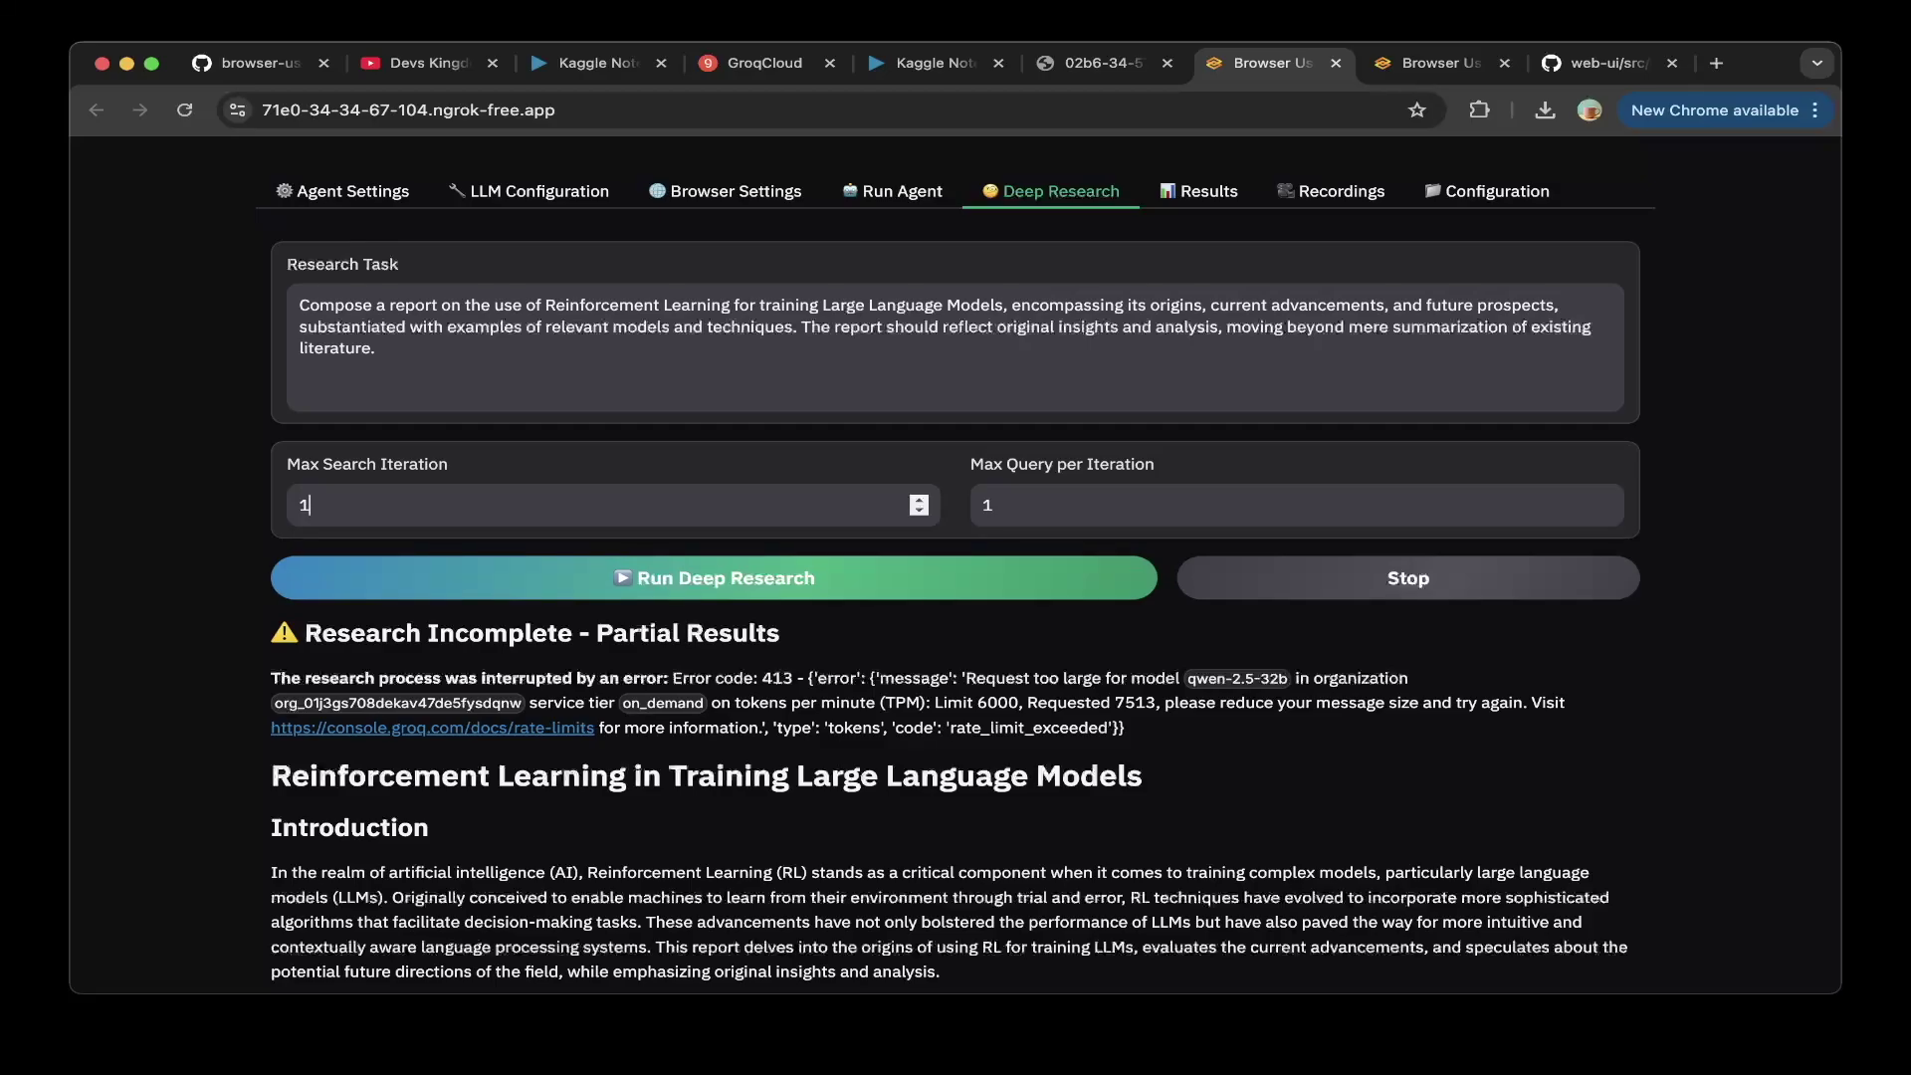
{"action": "scroll", "coordinate": [1048, 558], "scroll_direction": "down", "scroll_amount": 1}
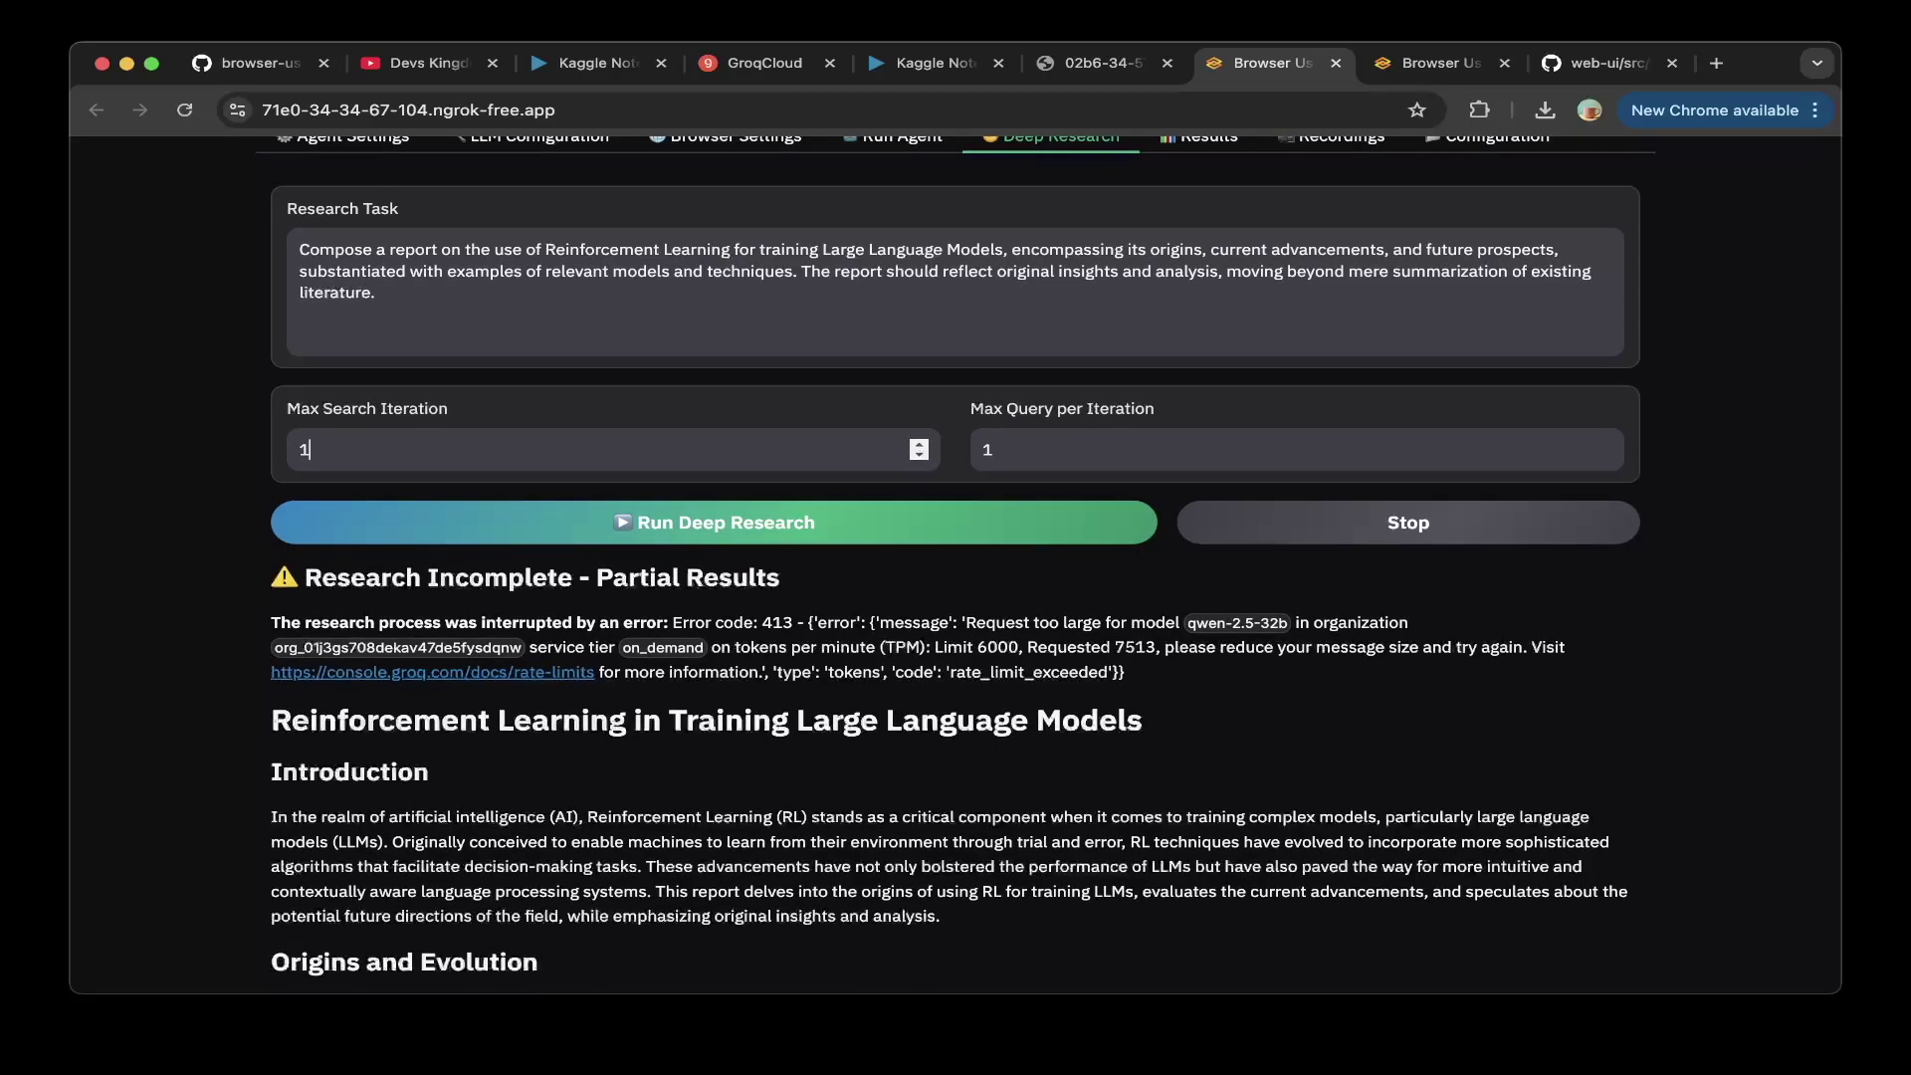
{"action": "scroll", "coordinate": [1048, 558], "scroll_direction": "down", "scroll_amount": 5}
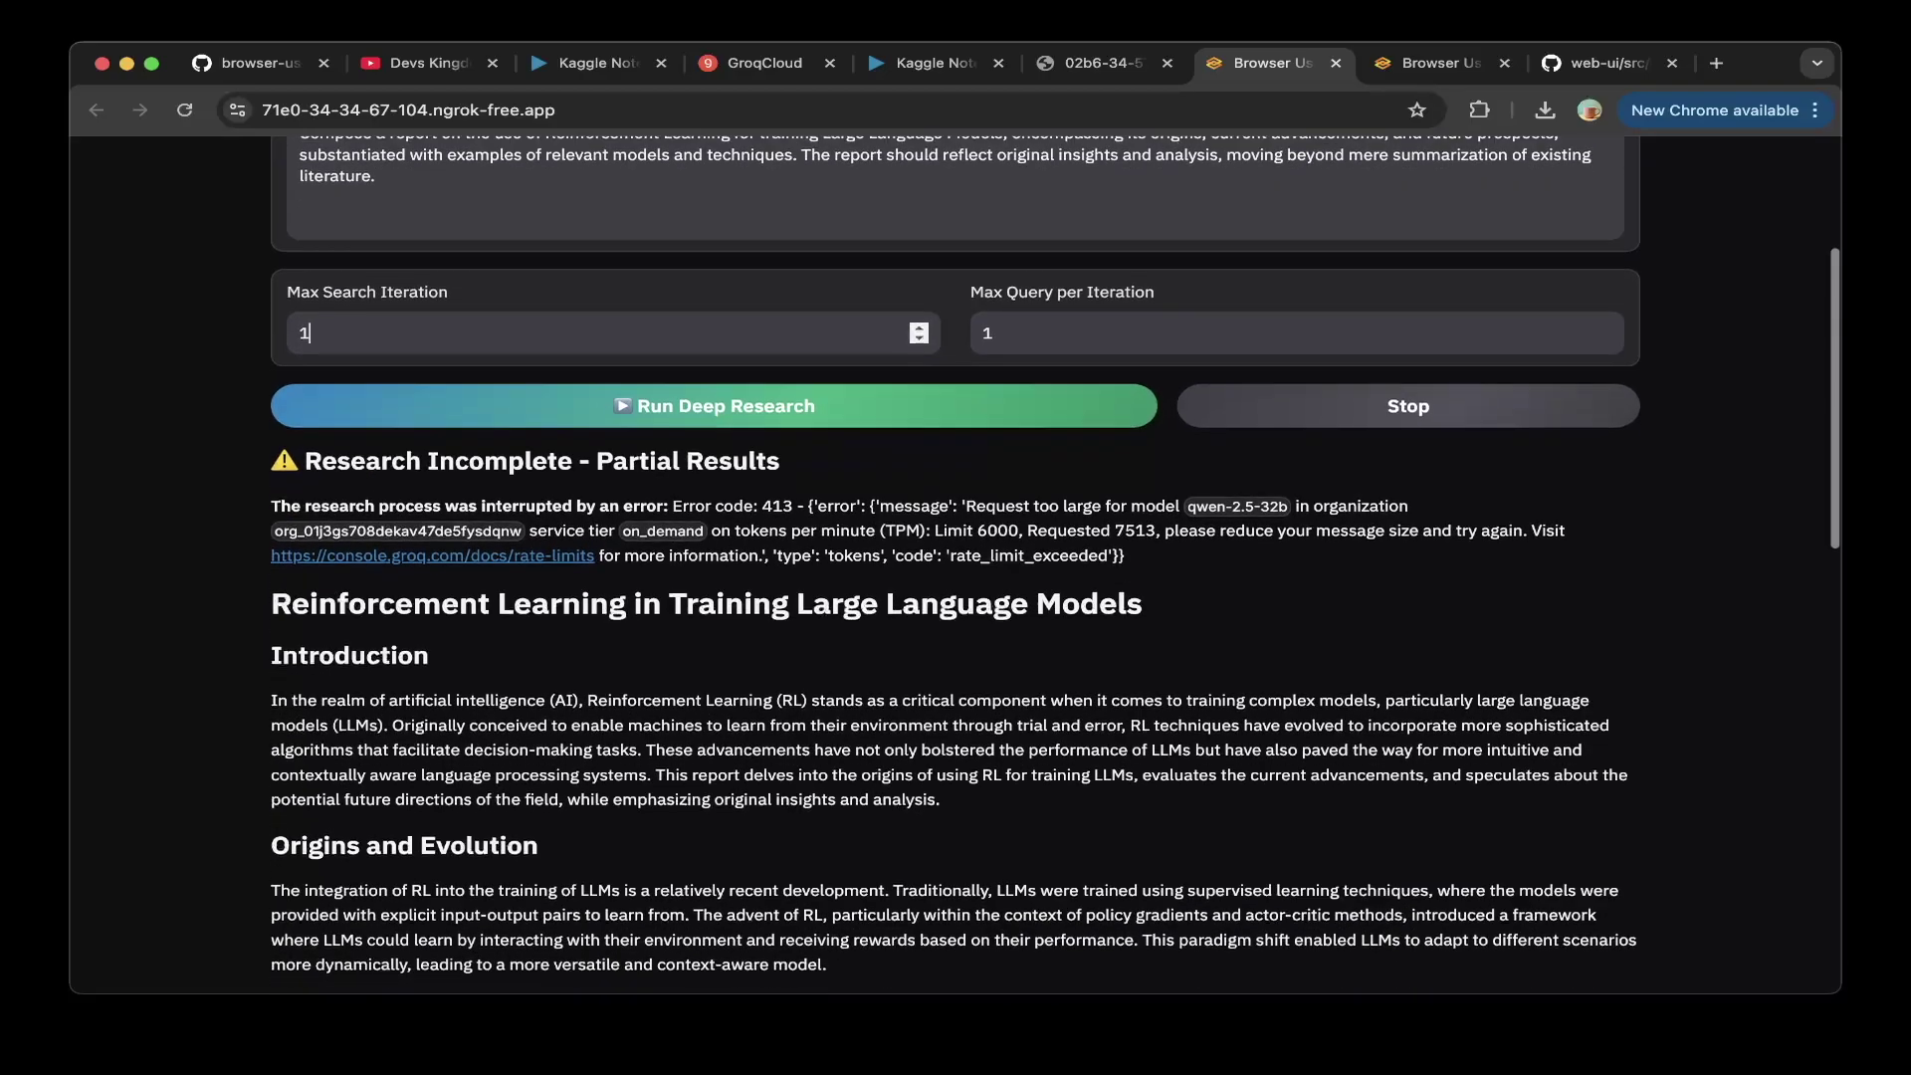
{"action": "scroll", "coordinate": [1055, 561], "scroll_direction": "up", "scroll_amount": 2}
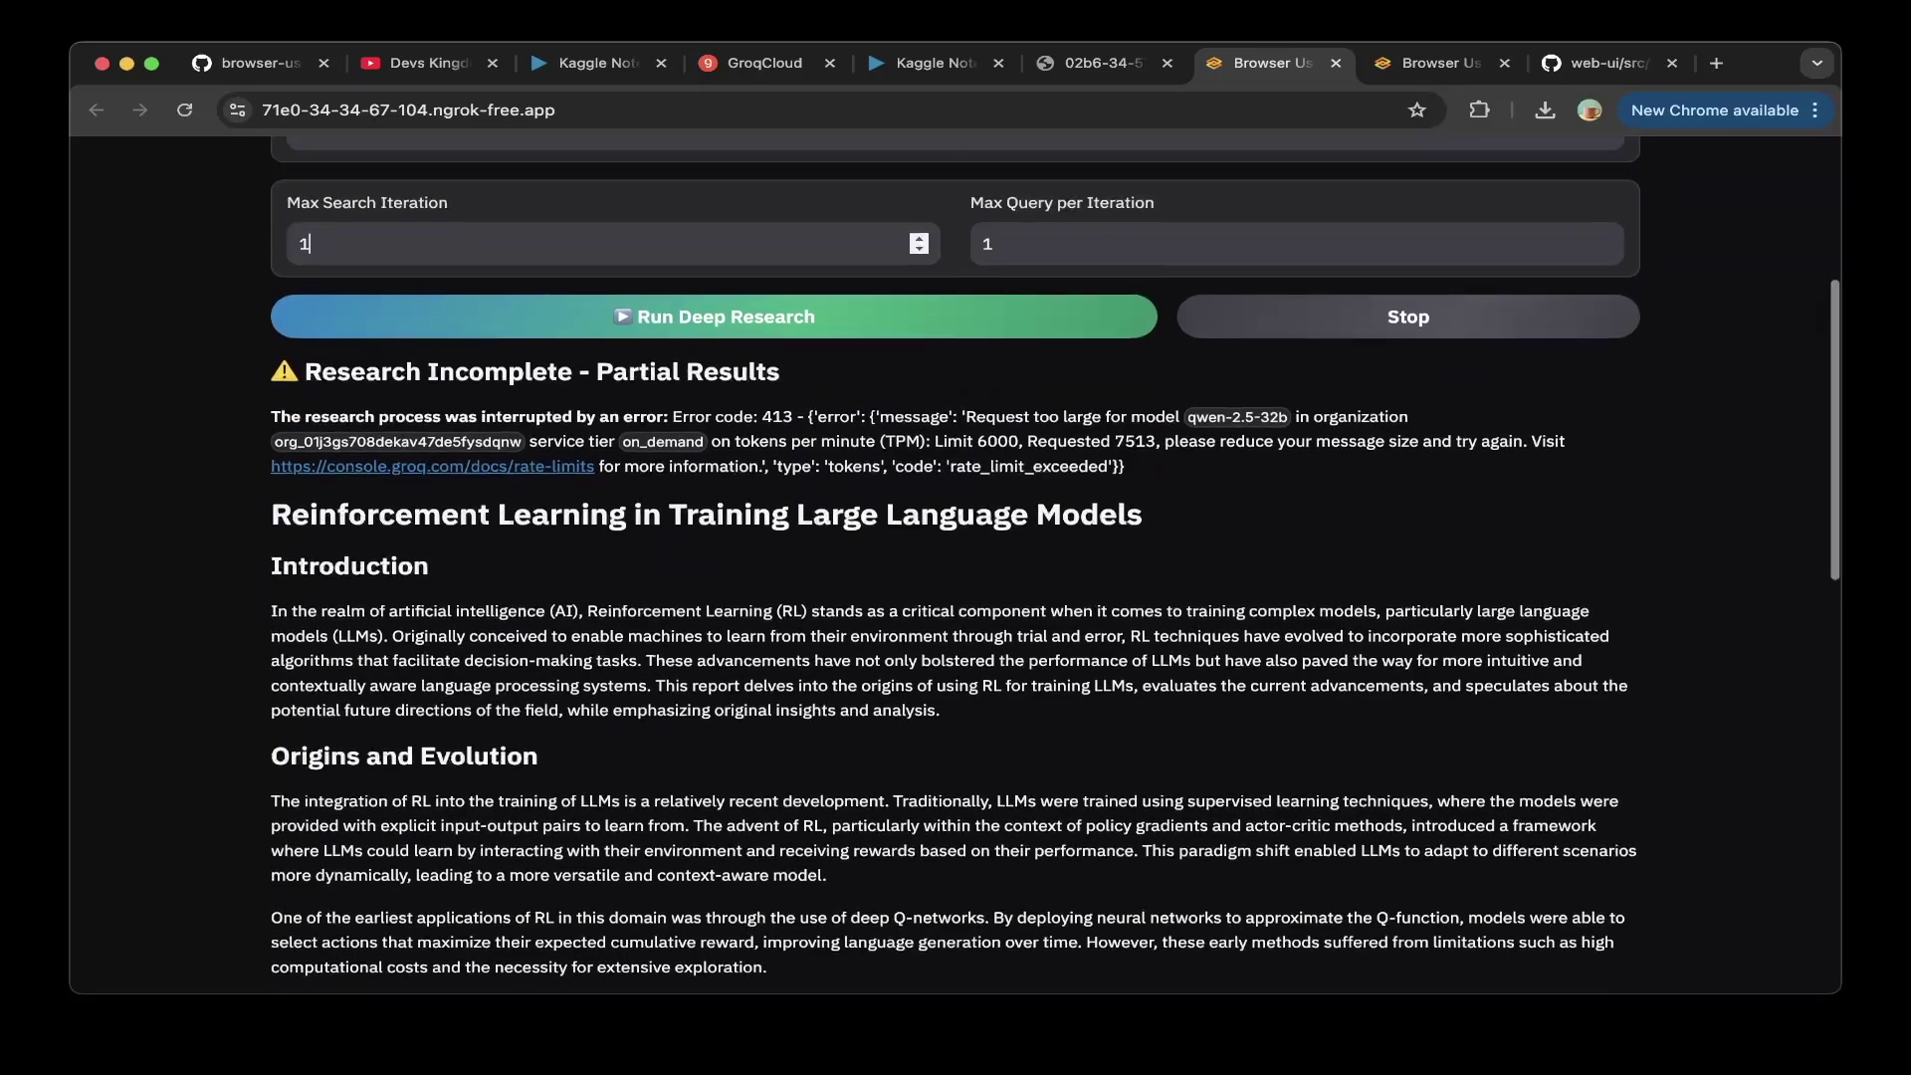
{"action": "scroll", "coordinate": [1055, 562], "scroll_direction": "down", "scroll_amount": 13}
{"action": "scroll", "coordinate": [1055, 562], "scroll_direction": "down", "scroll_amount": 5}
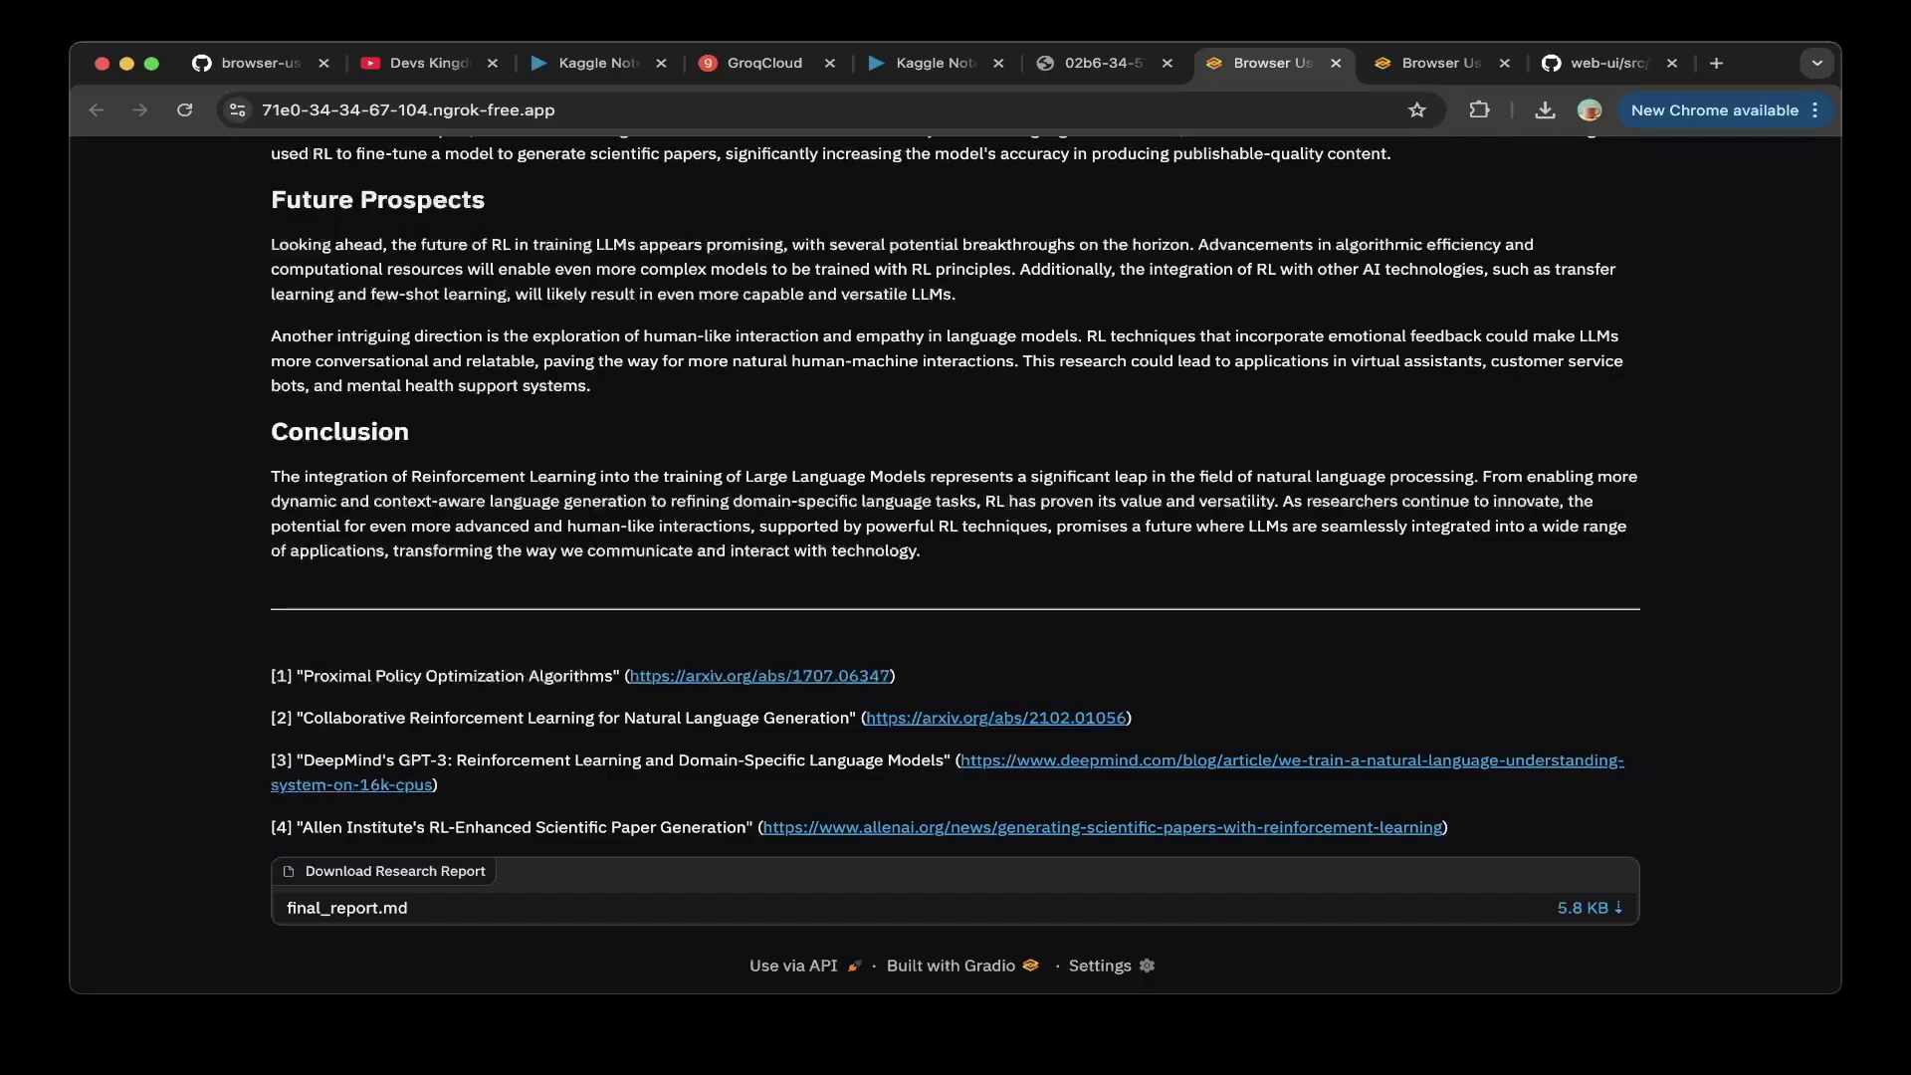
{"action": "scroll", "coordinate": [955, 567], "scroll_direction": "up", "scroll_amount": 20}
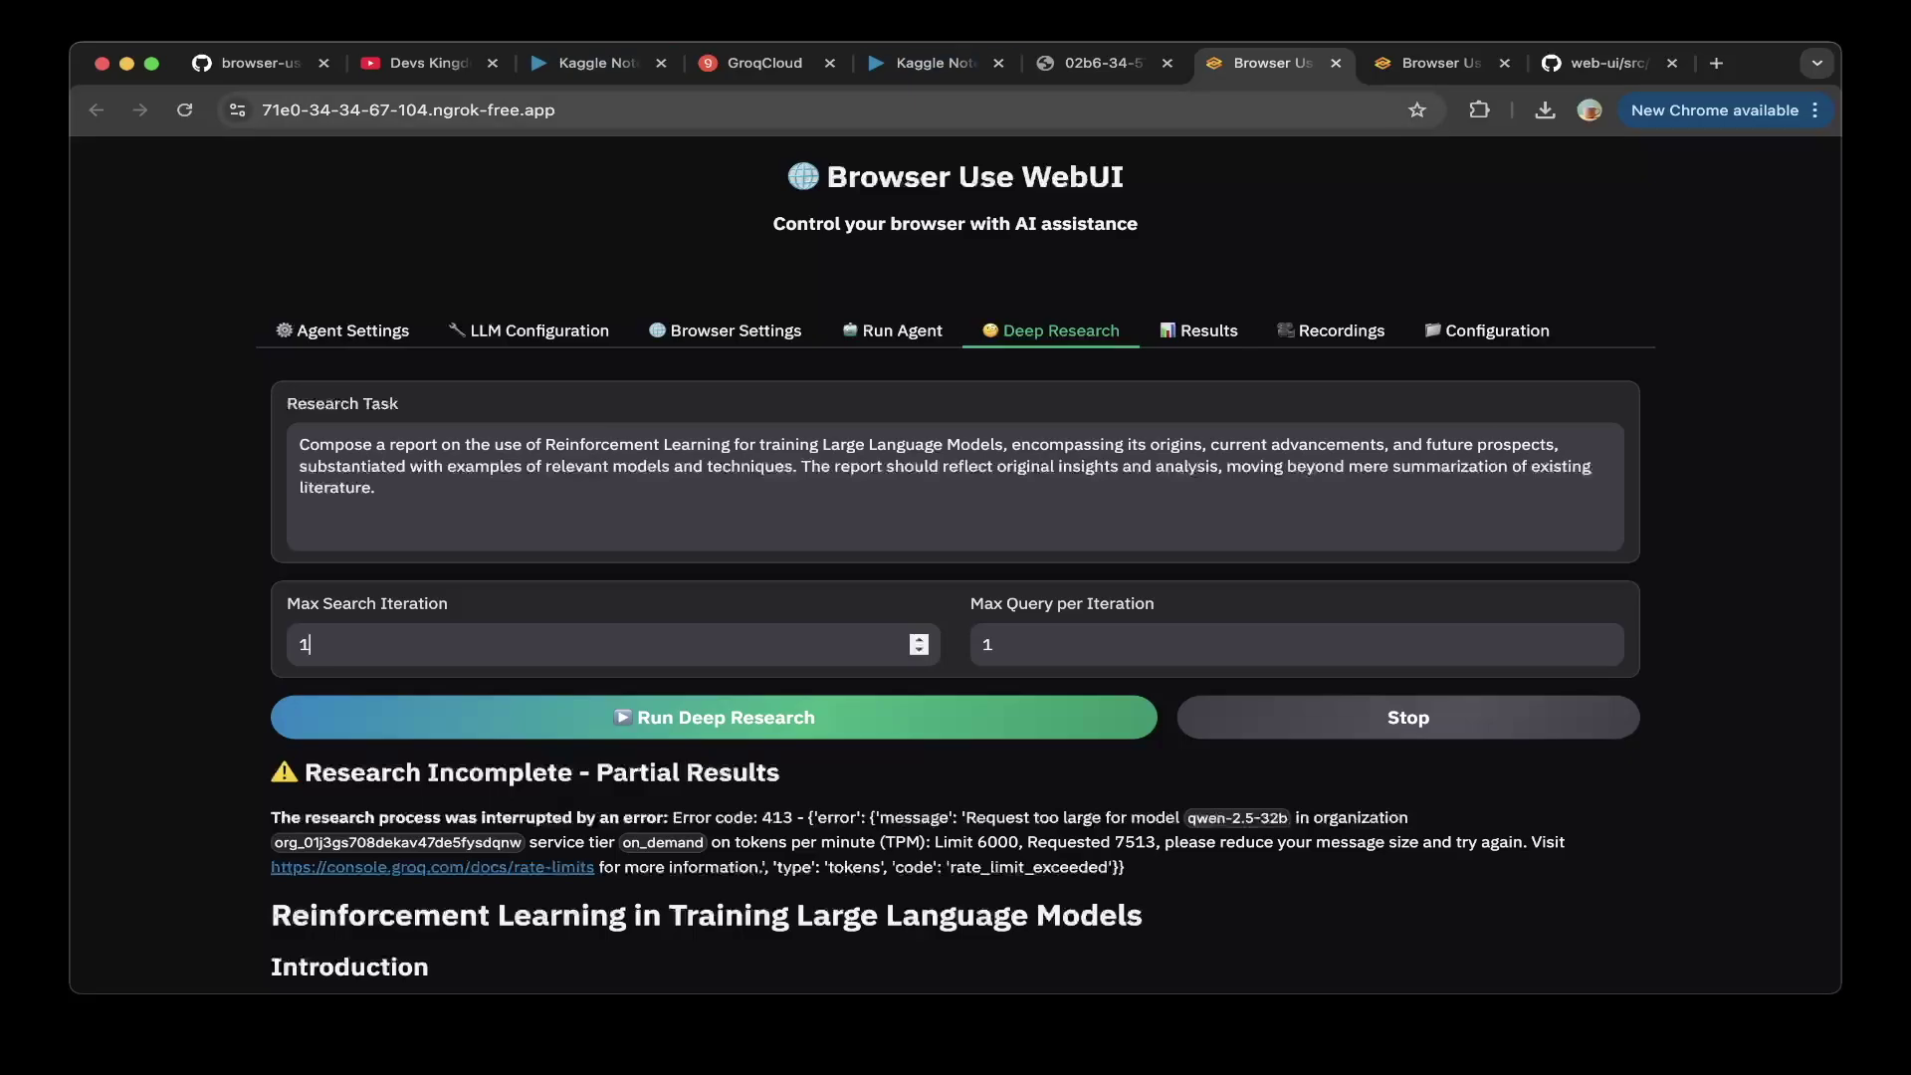
{"action": "left_click", "coordinate": [934, 63]}
{"action": "scroll", "coordinate": [845, 606], "scroll_direction": "down", "scroll_amount": 1}
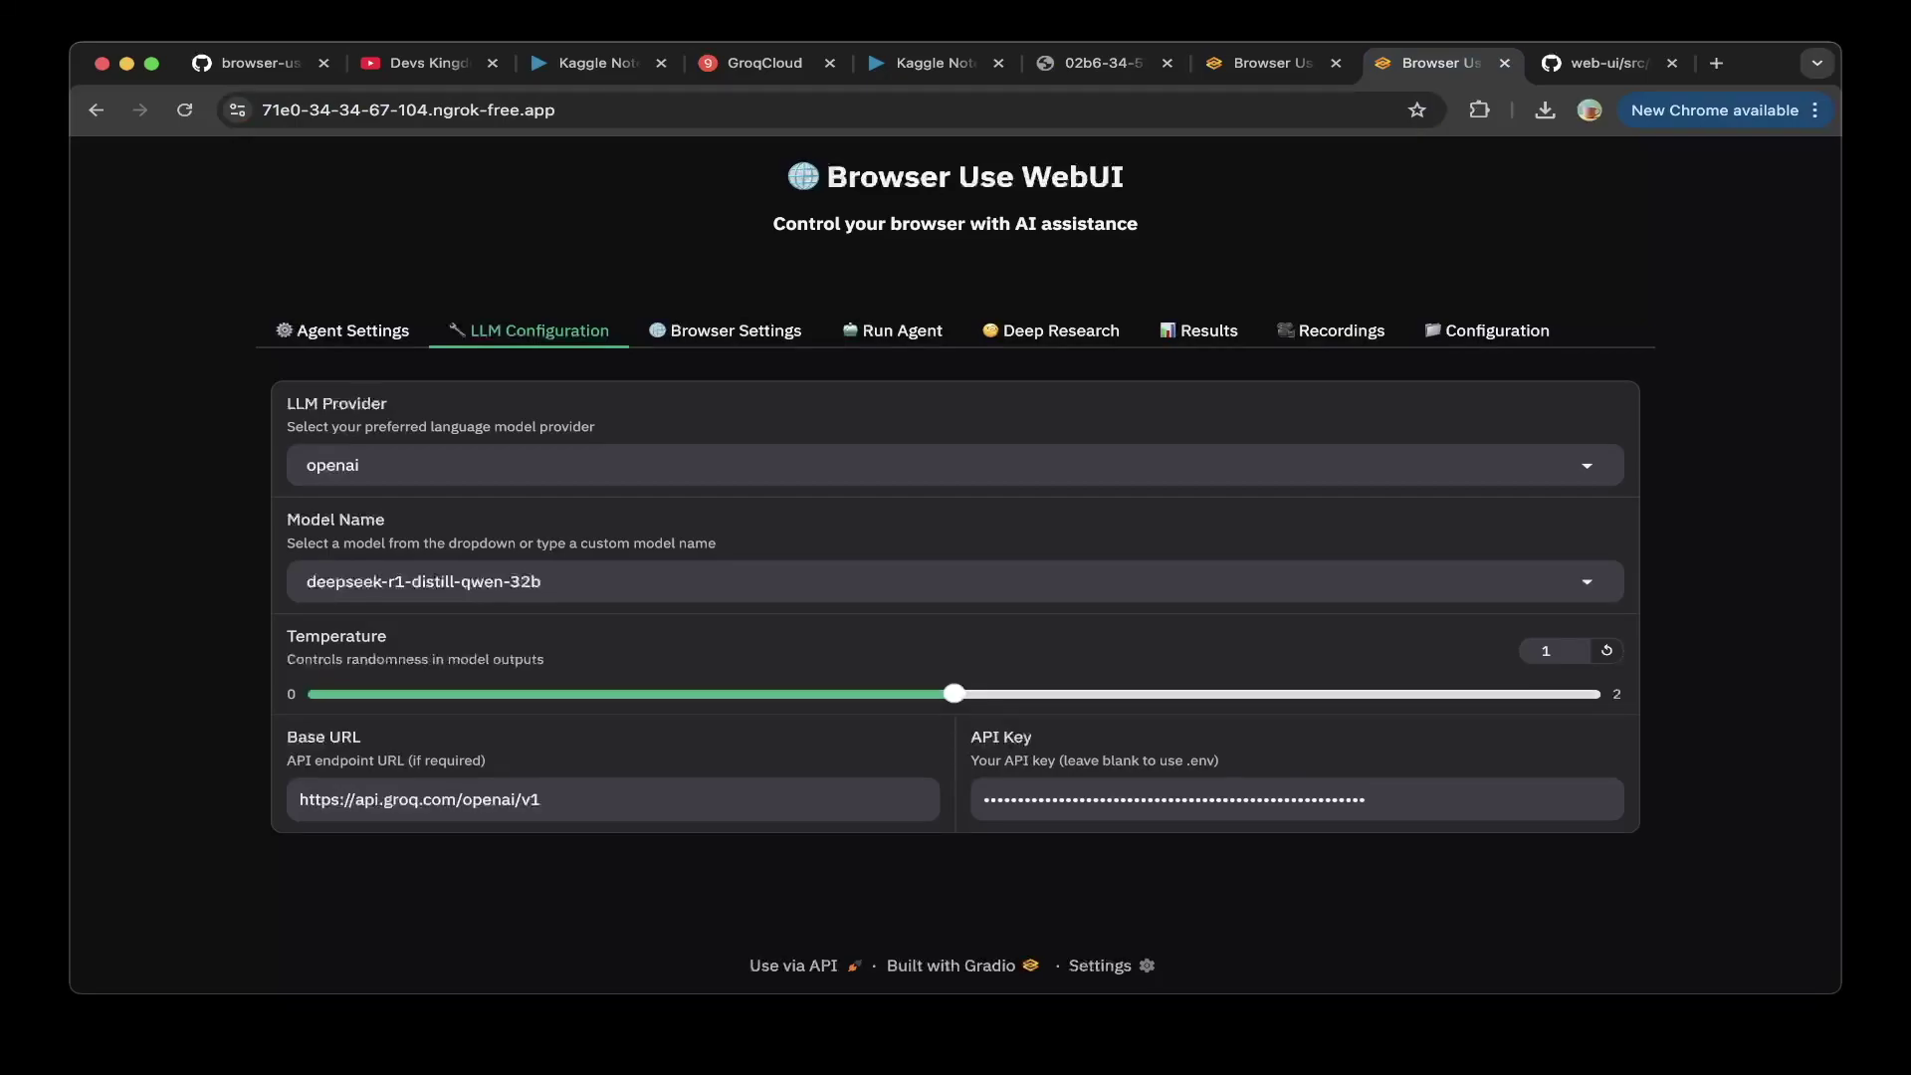
{"action": "left_click", "coordinate": [540, 799]}
{"action": "key", "text": "super+a"}
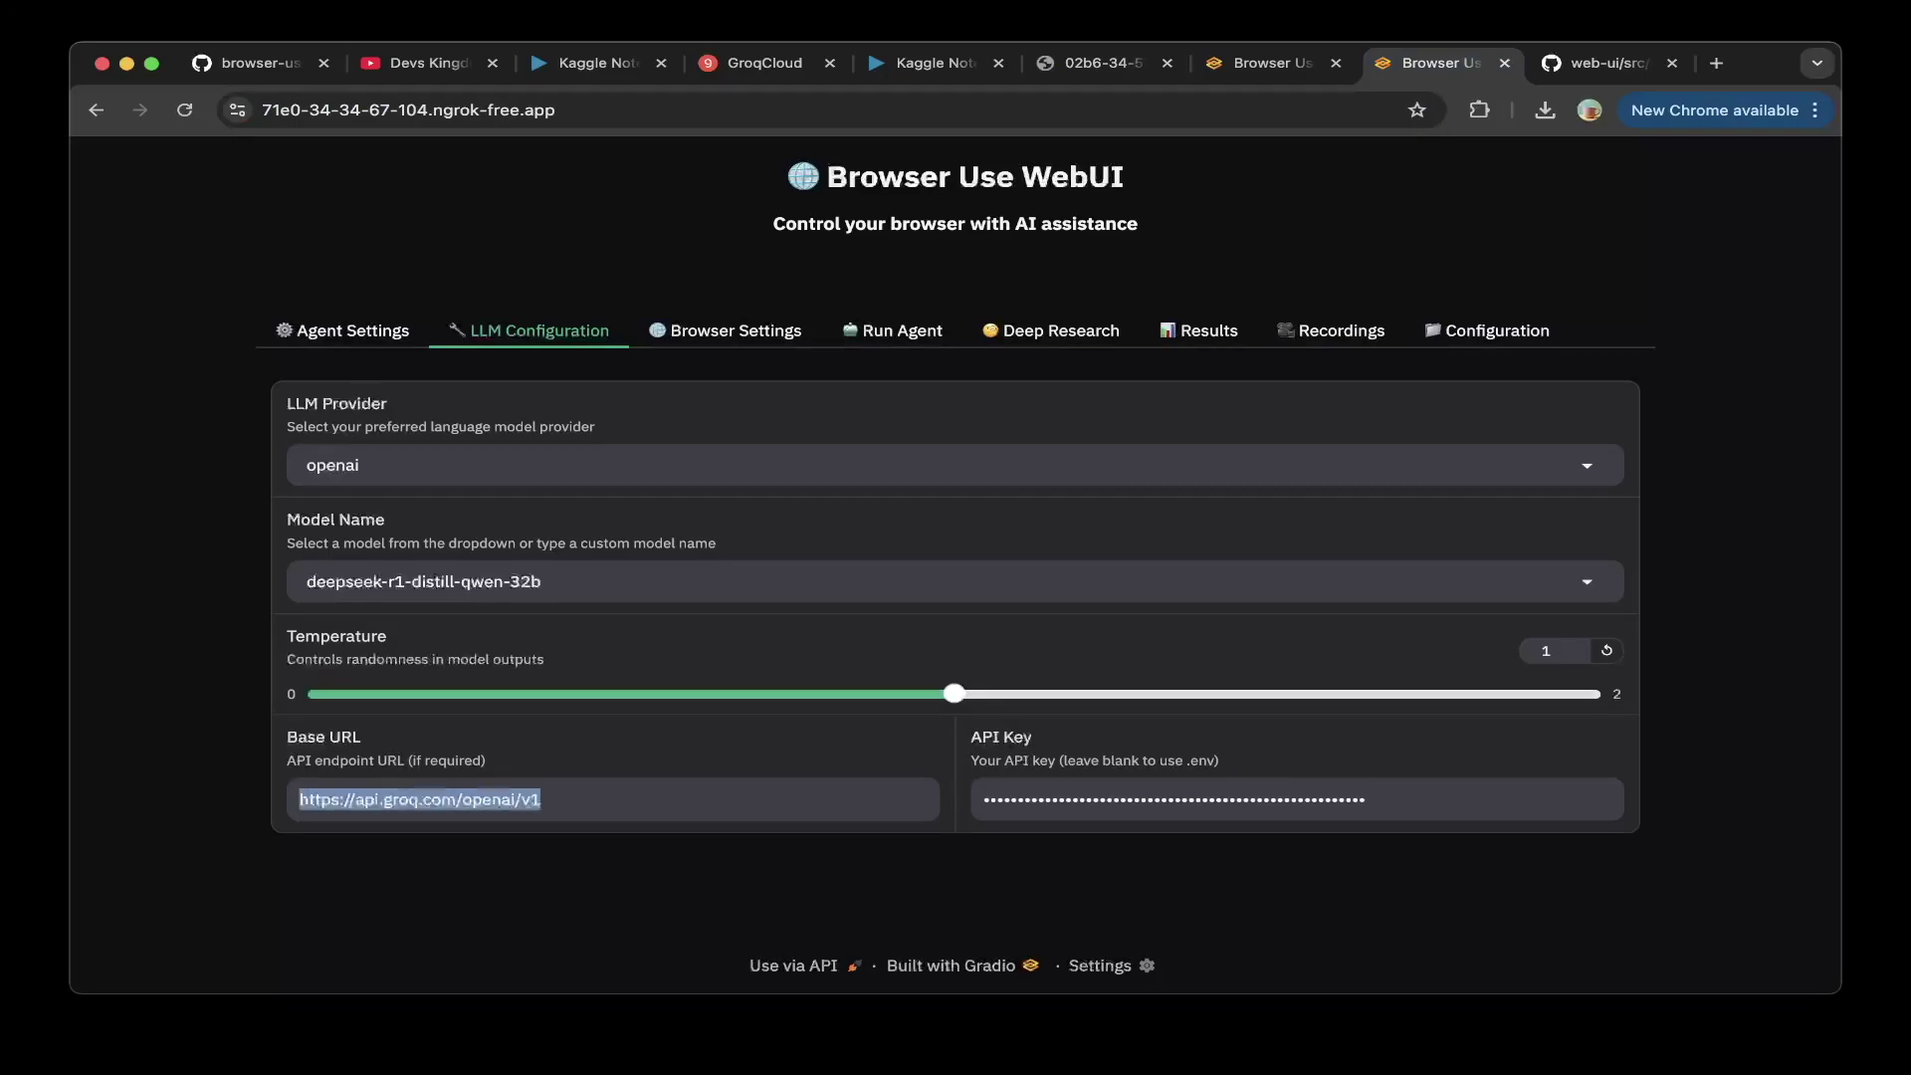
{"action": "type", "text": "https://02b6-34-57-251-231.ngrok-free.app/"}
{"action": "type", "text": "v1"}
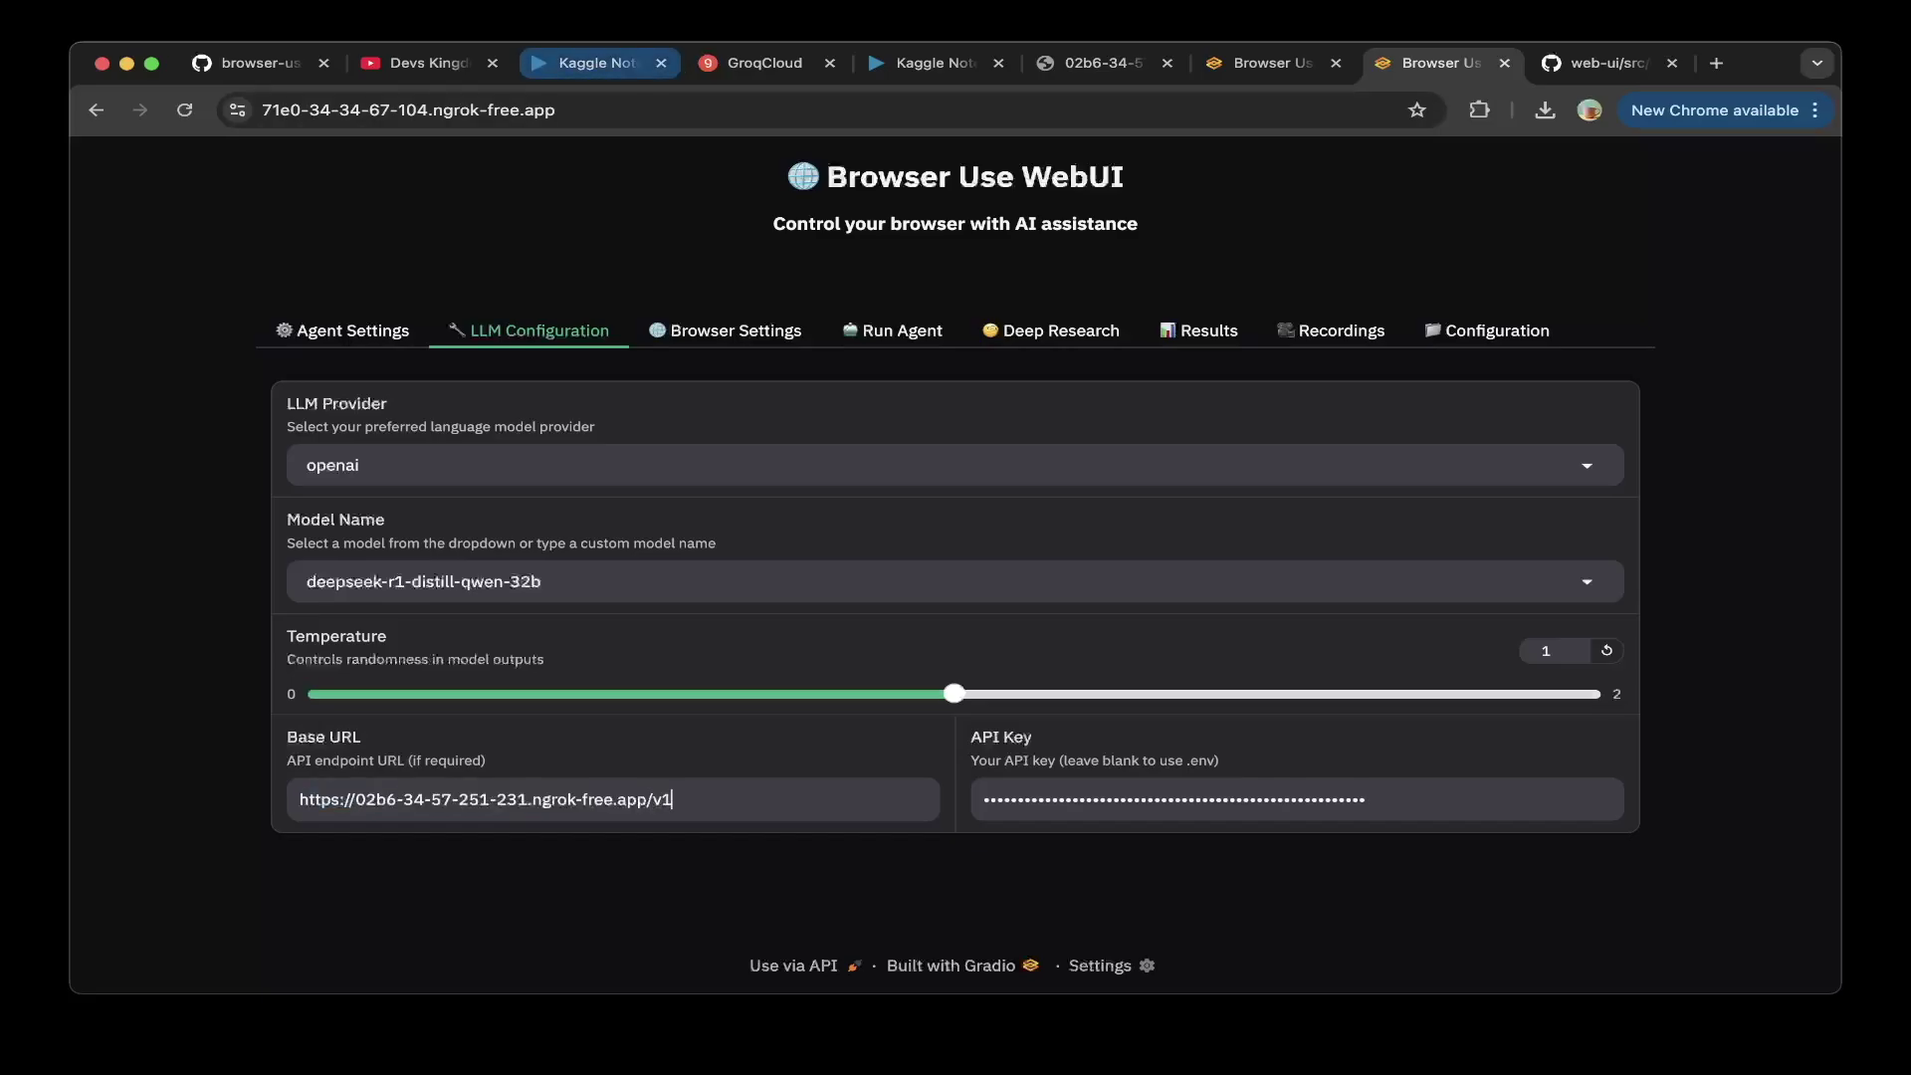
- Copy the served model name from the vllm_public notebook and set the WebUI's model name to Qwen2.5-14B-Instruct-Q4_0
{"action": "left_click", "coordinate": [589, 63]}
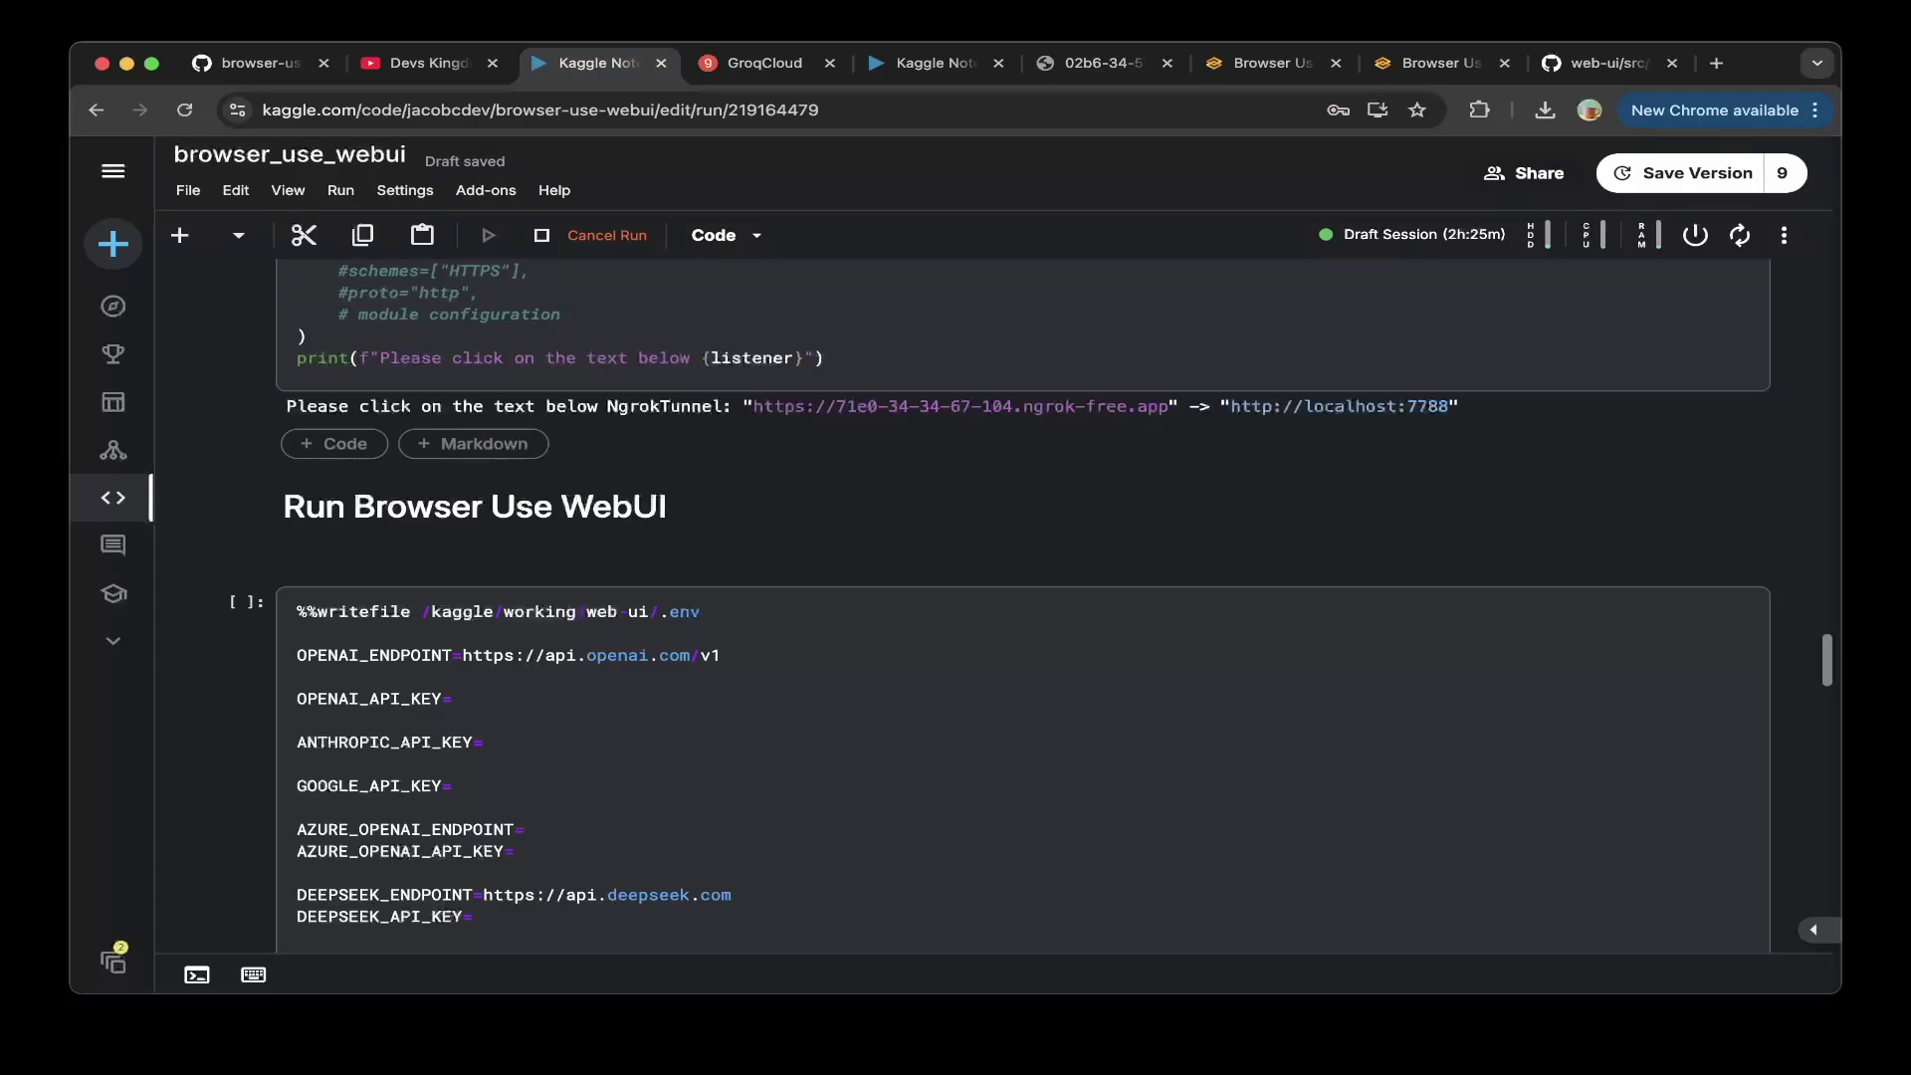
{"action": "left_click", "coordinate": [935, 63]}
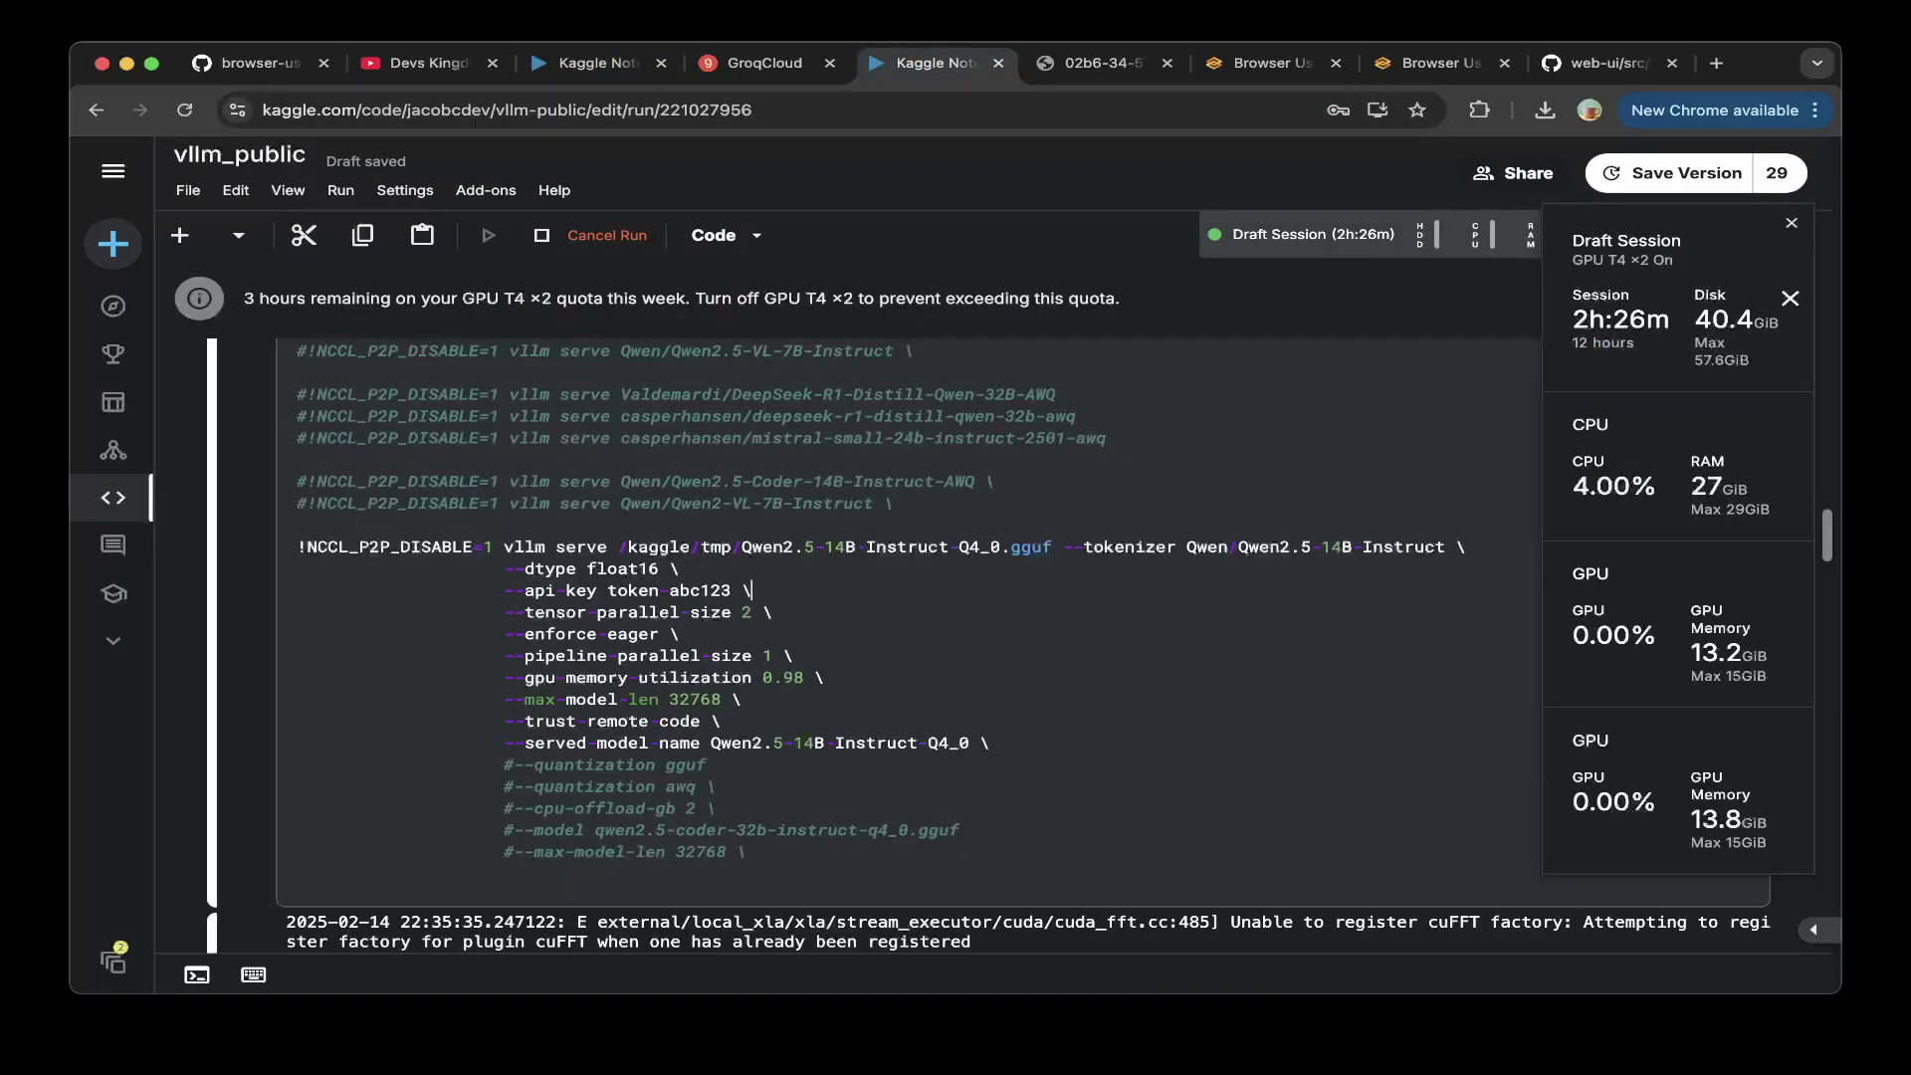
{"action": "left_click_drag", "start_coordinate": [741, 546], "coordinate": [865, 546]}
{"action": "left_click_drag", "start_coordinate": [710, 743], "coordinate": [969, 743]}
{"action": "key", "text": "ctrl+c"}
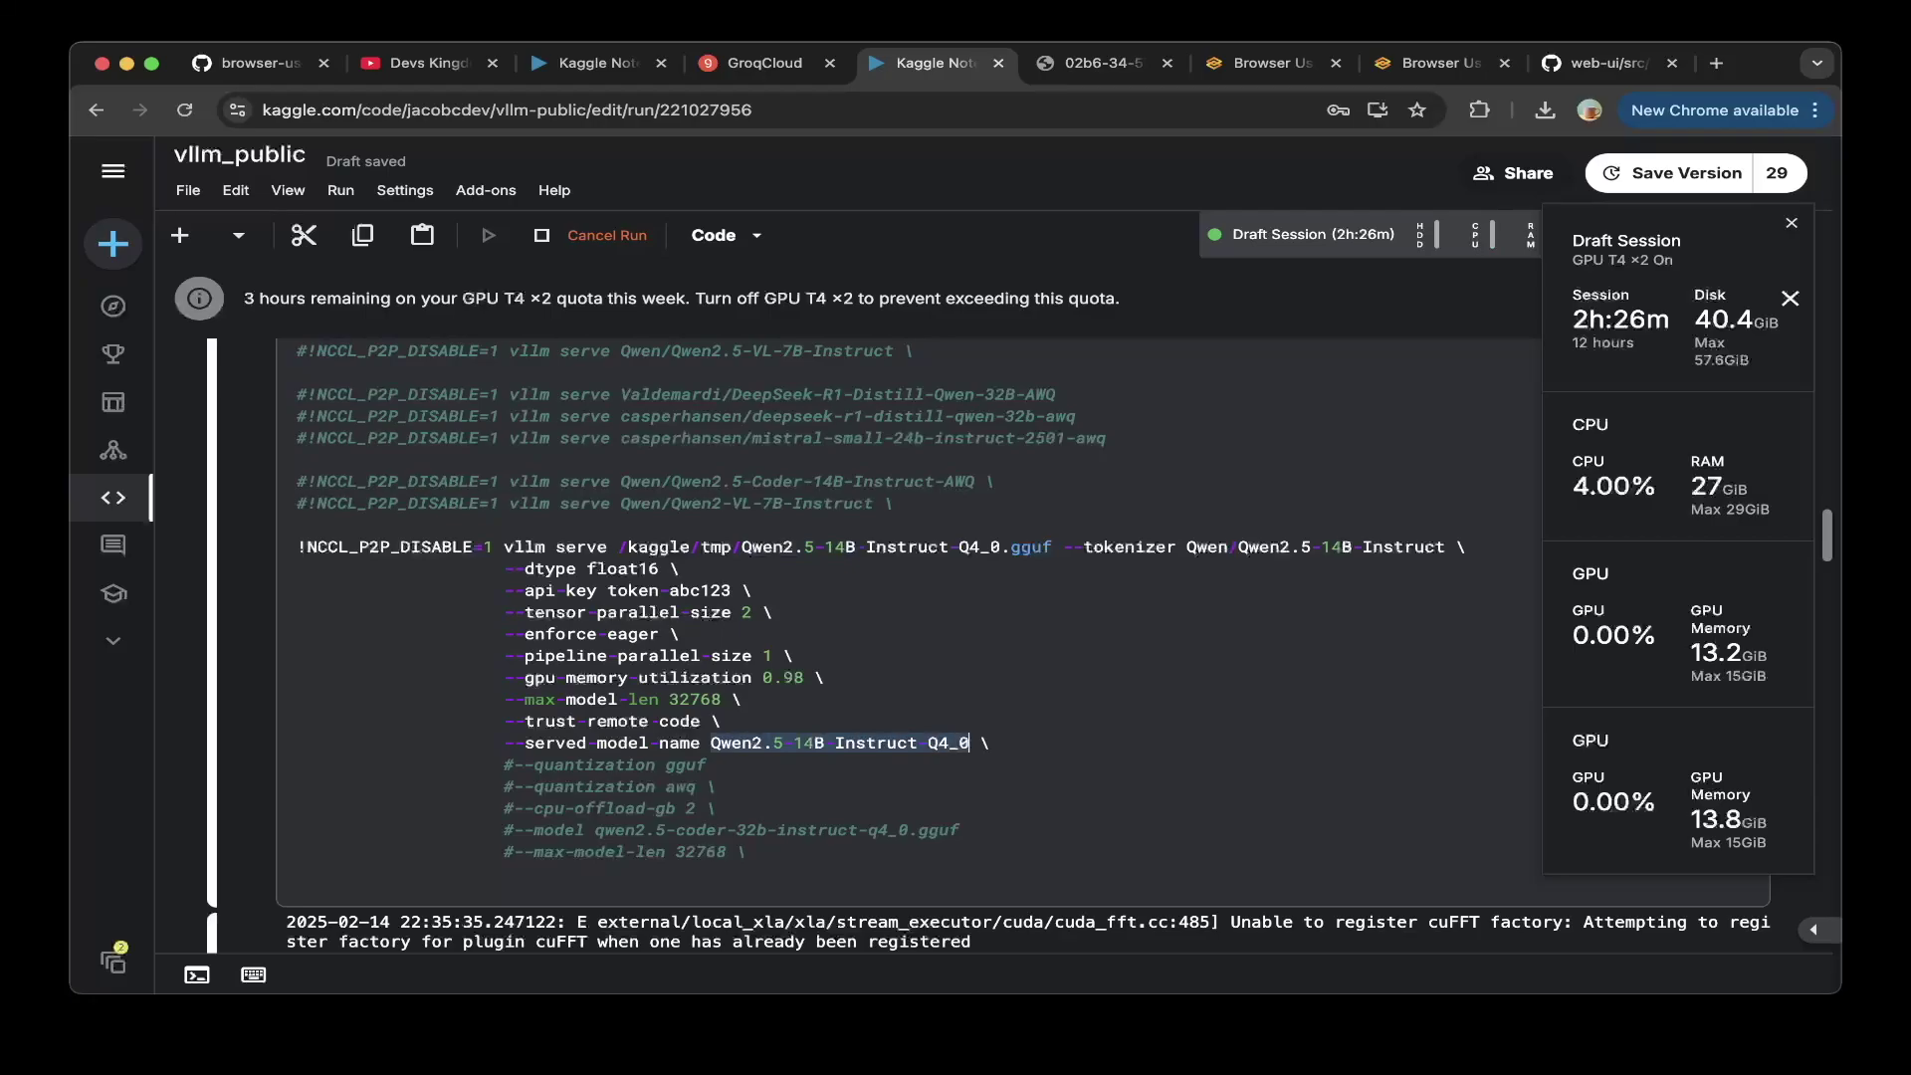
{"action": "left_click", "coordinate": [1439, 62]}
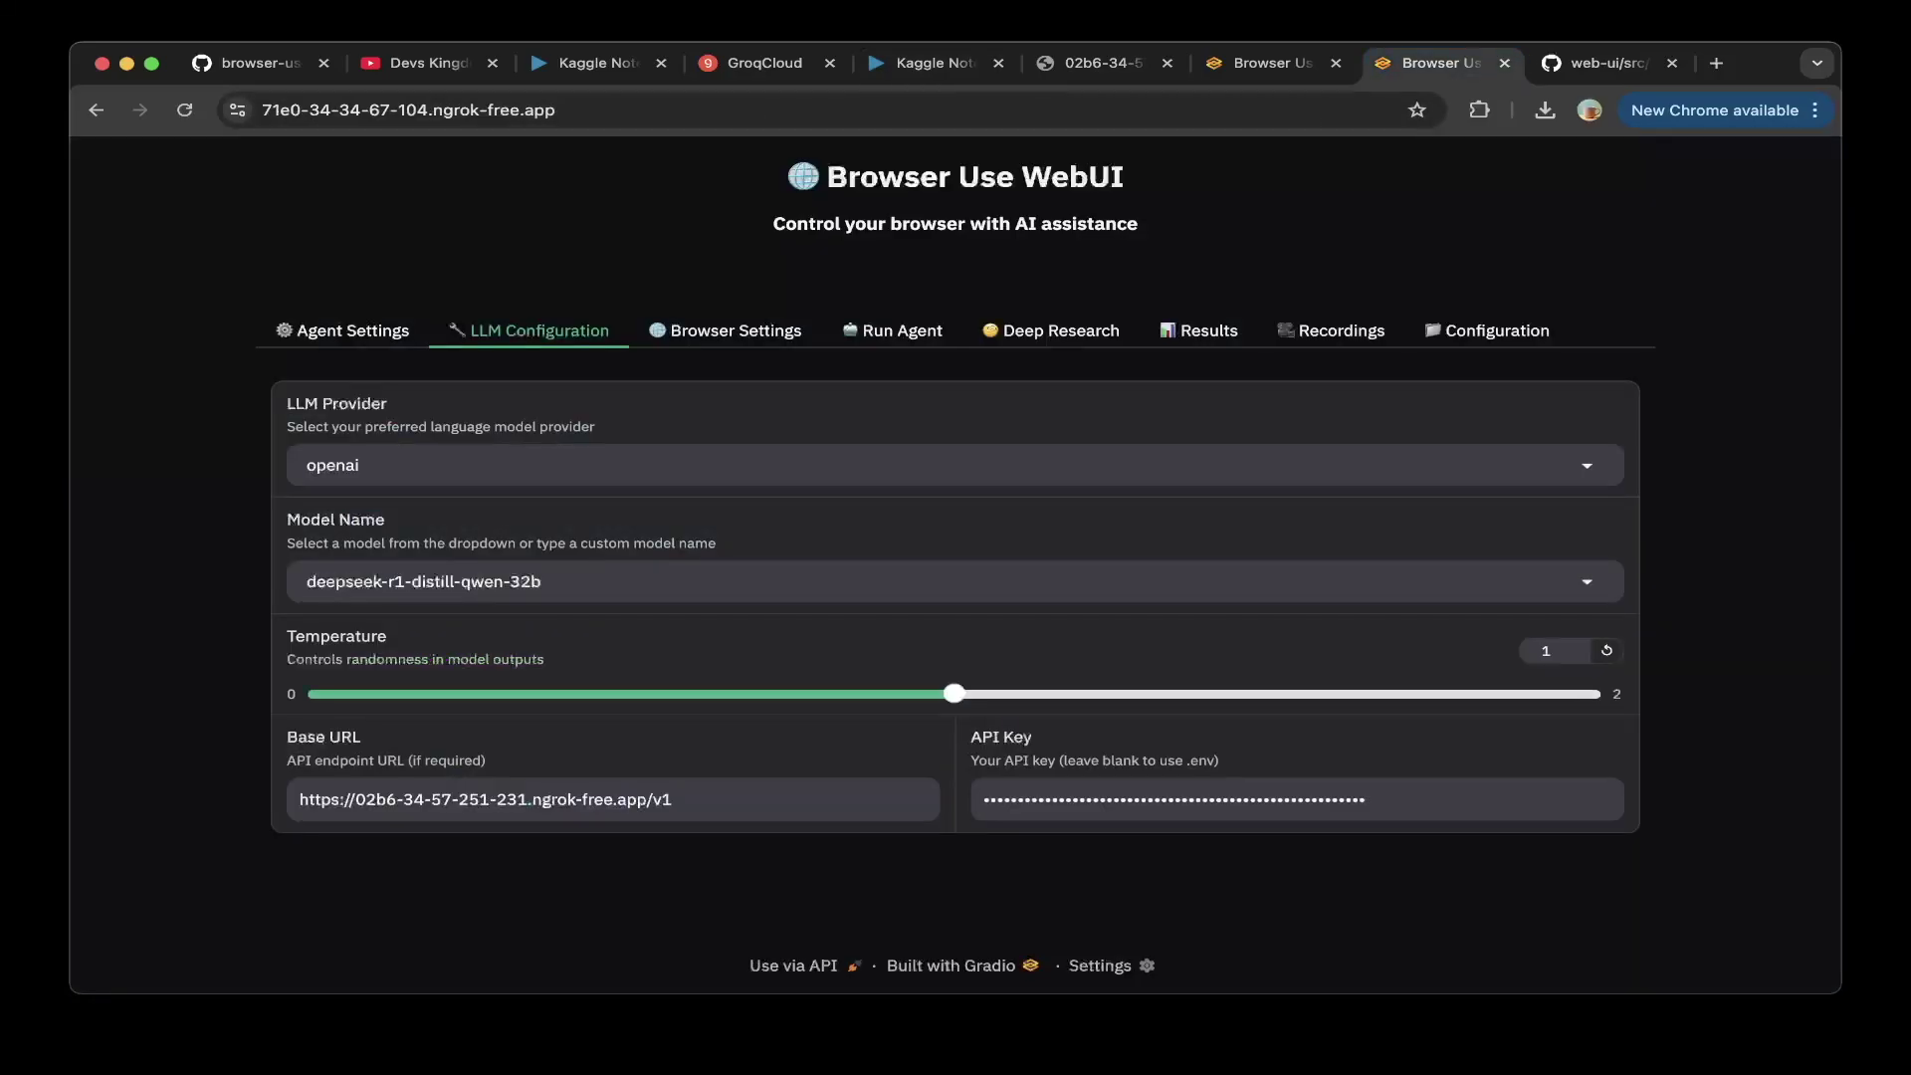
{"action": "left_click", "coordinate": [540, 581]}
{"action": "key", "text": "ctrl+a"}
{"action": "key", "text": "ctrl+v"}
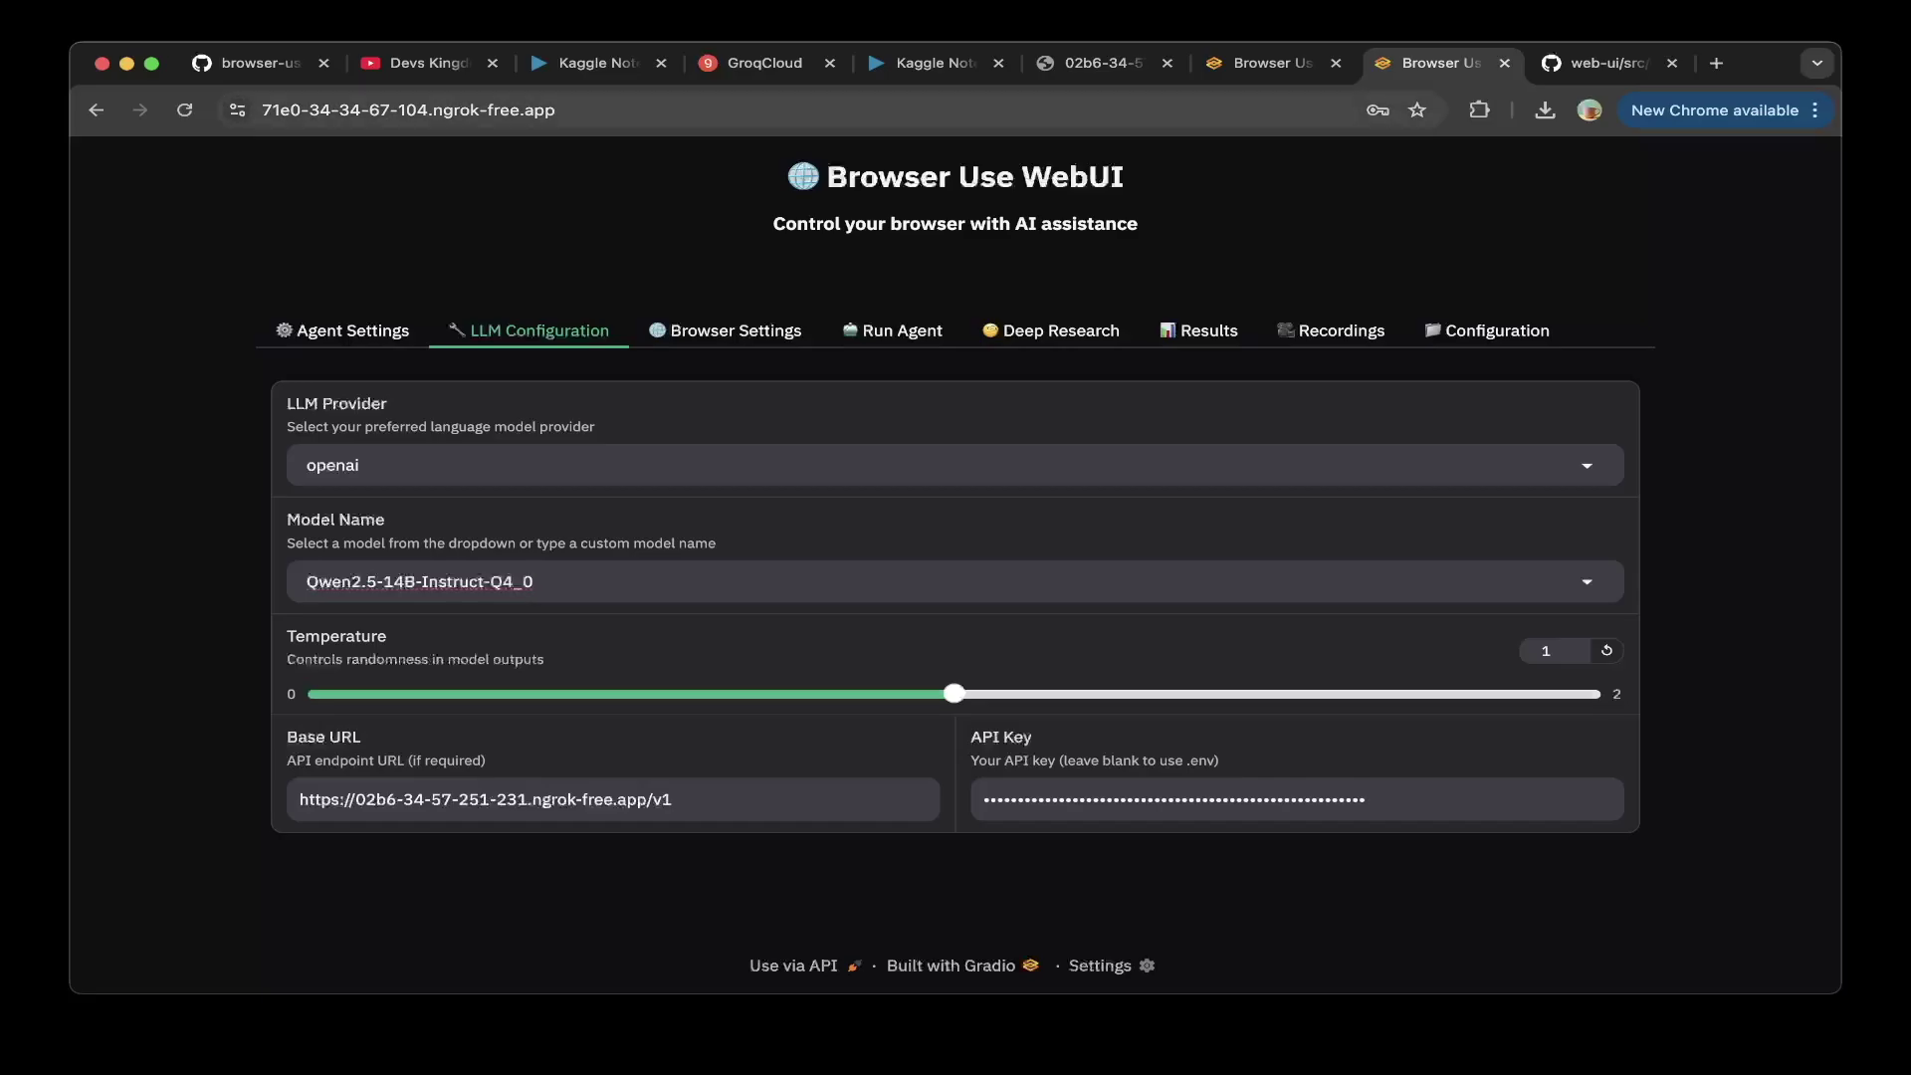
- Locate the API key argument in the vllm_public serve command and select the contents of the WebUI's API Key field
{"action": "key", "text": "super+5"}
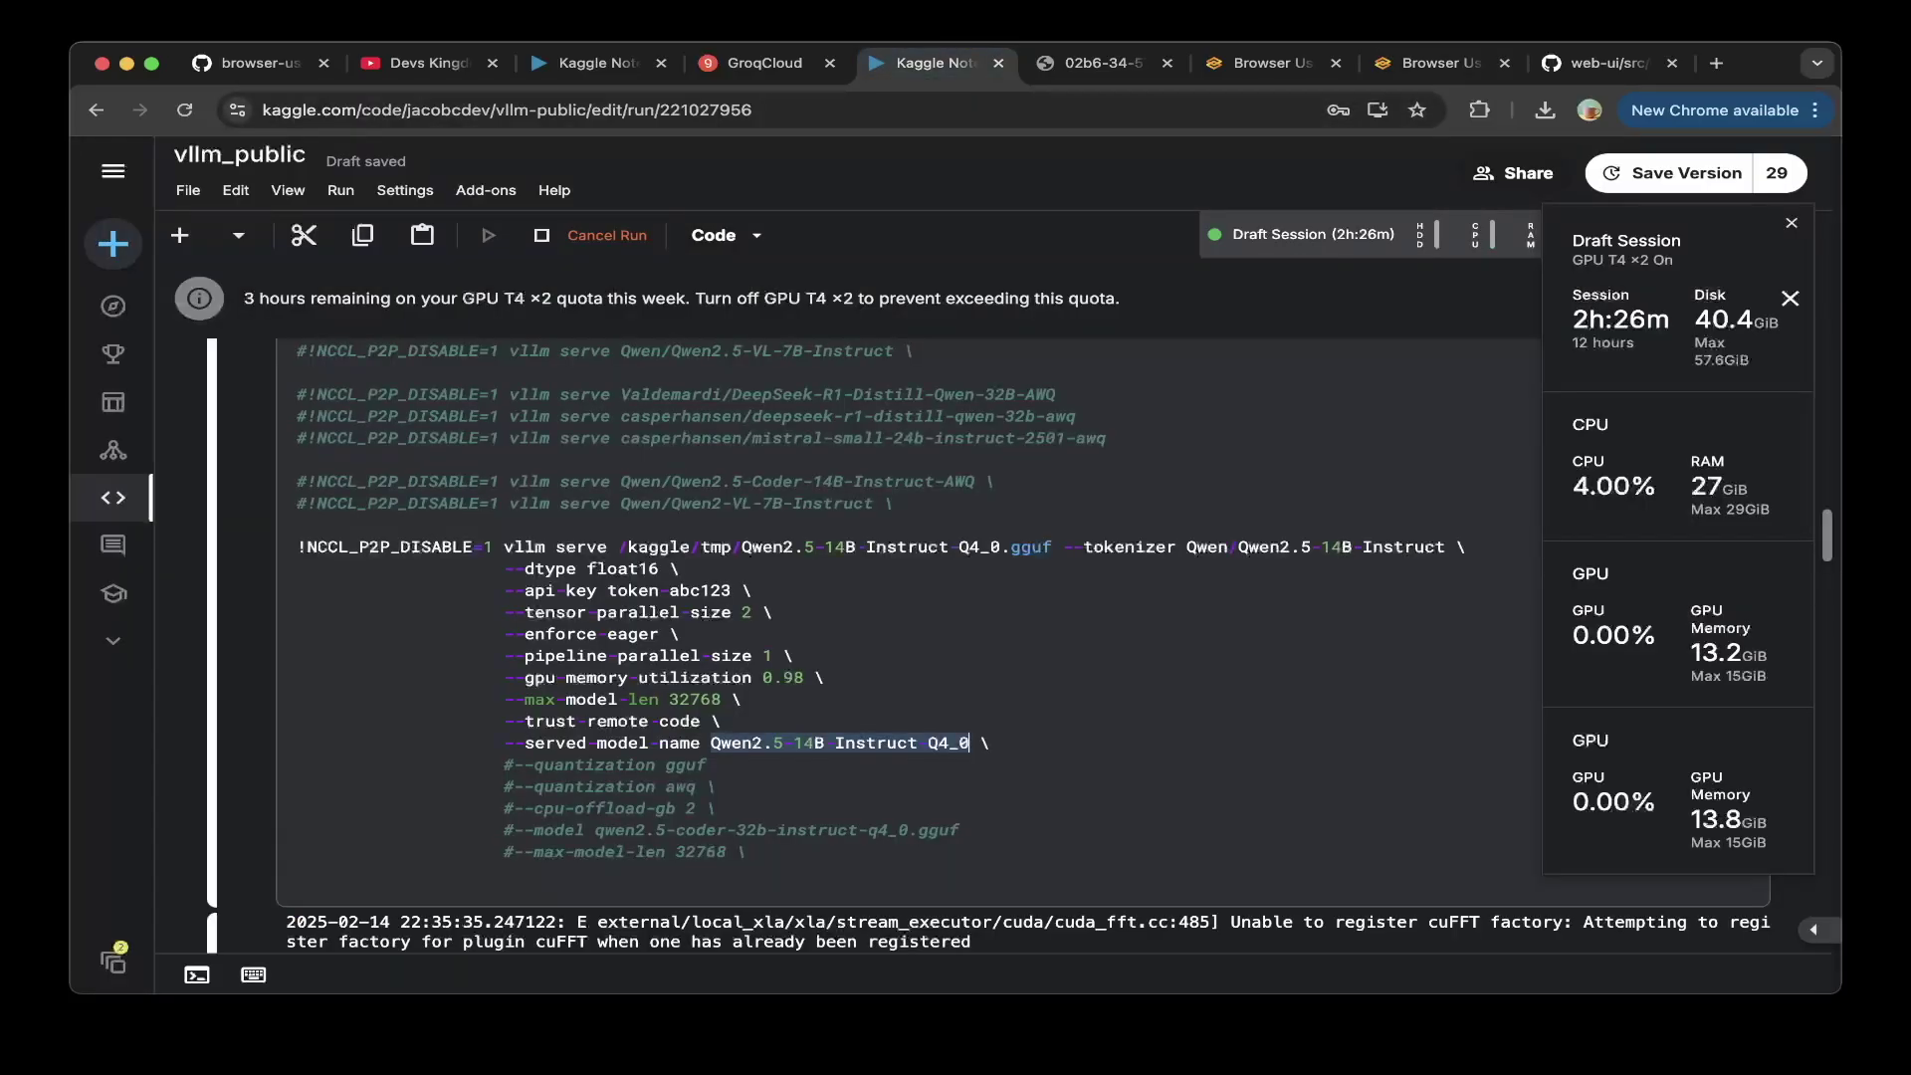
{"action": "left_click_drag", "start_coordinate": [607, 591], "coordinate": [732, 590]}
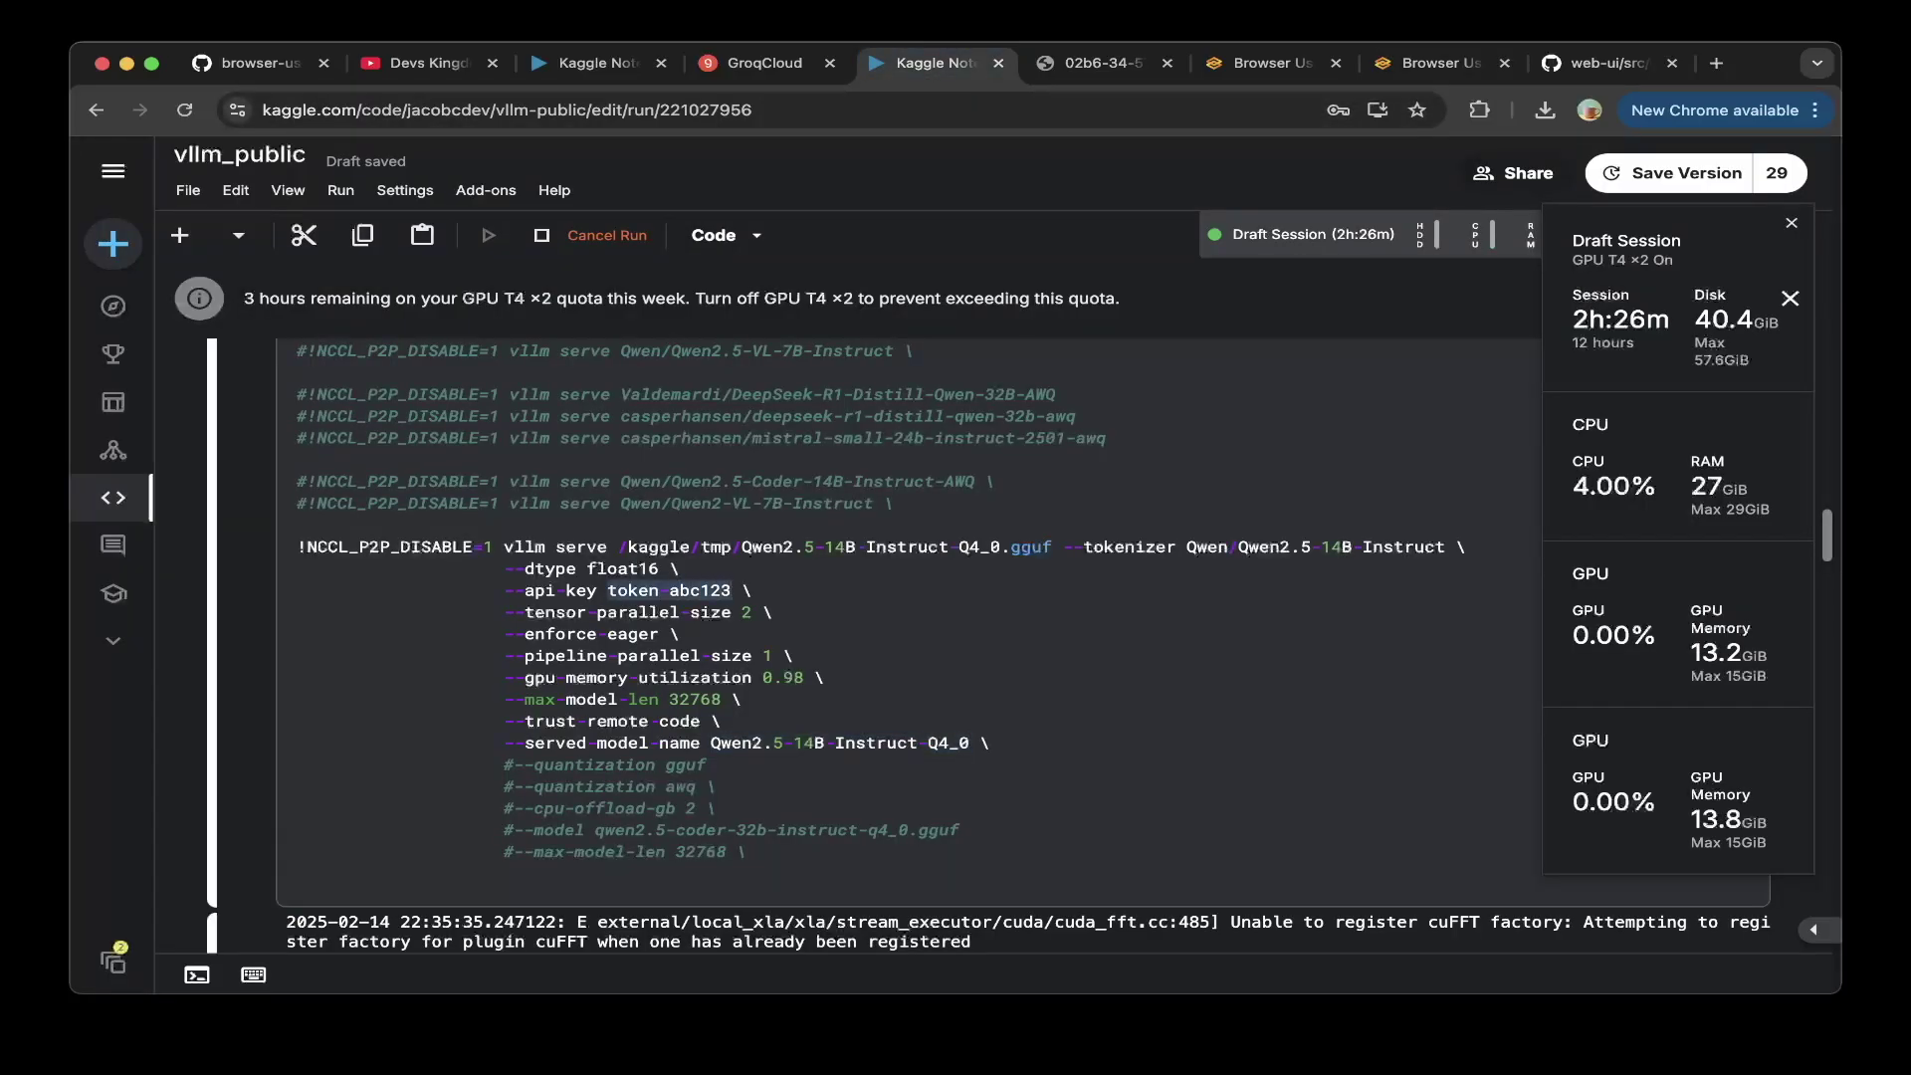
{"action": "key", "text": "super+8"}
{"action": "double_click", "coordinate": [1173, 799]}
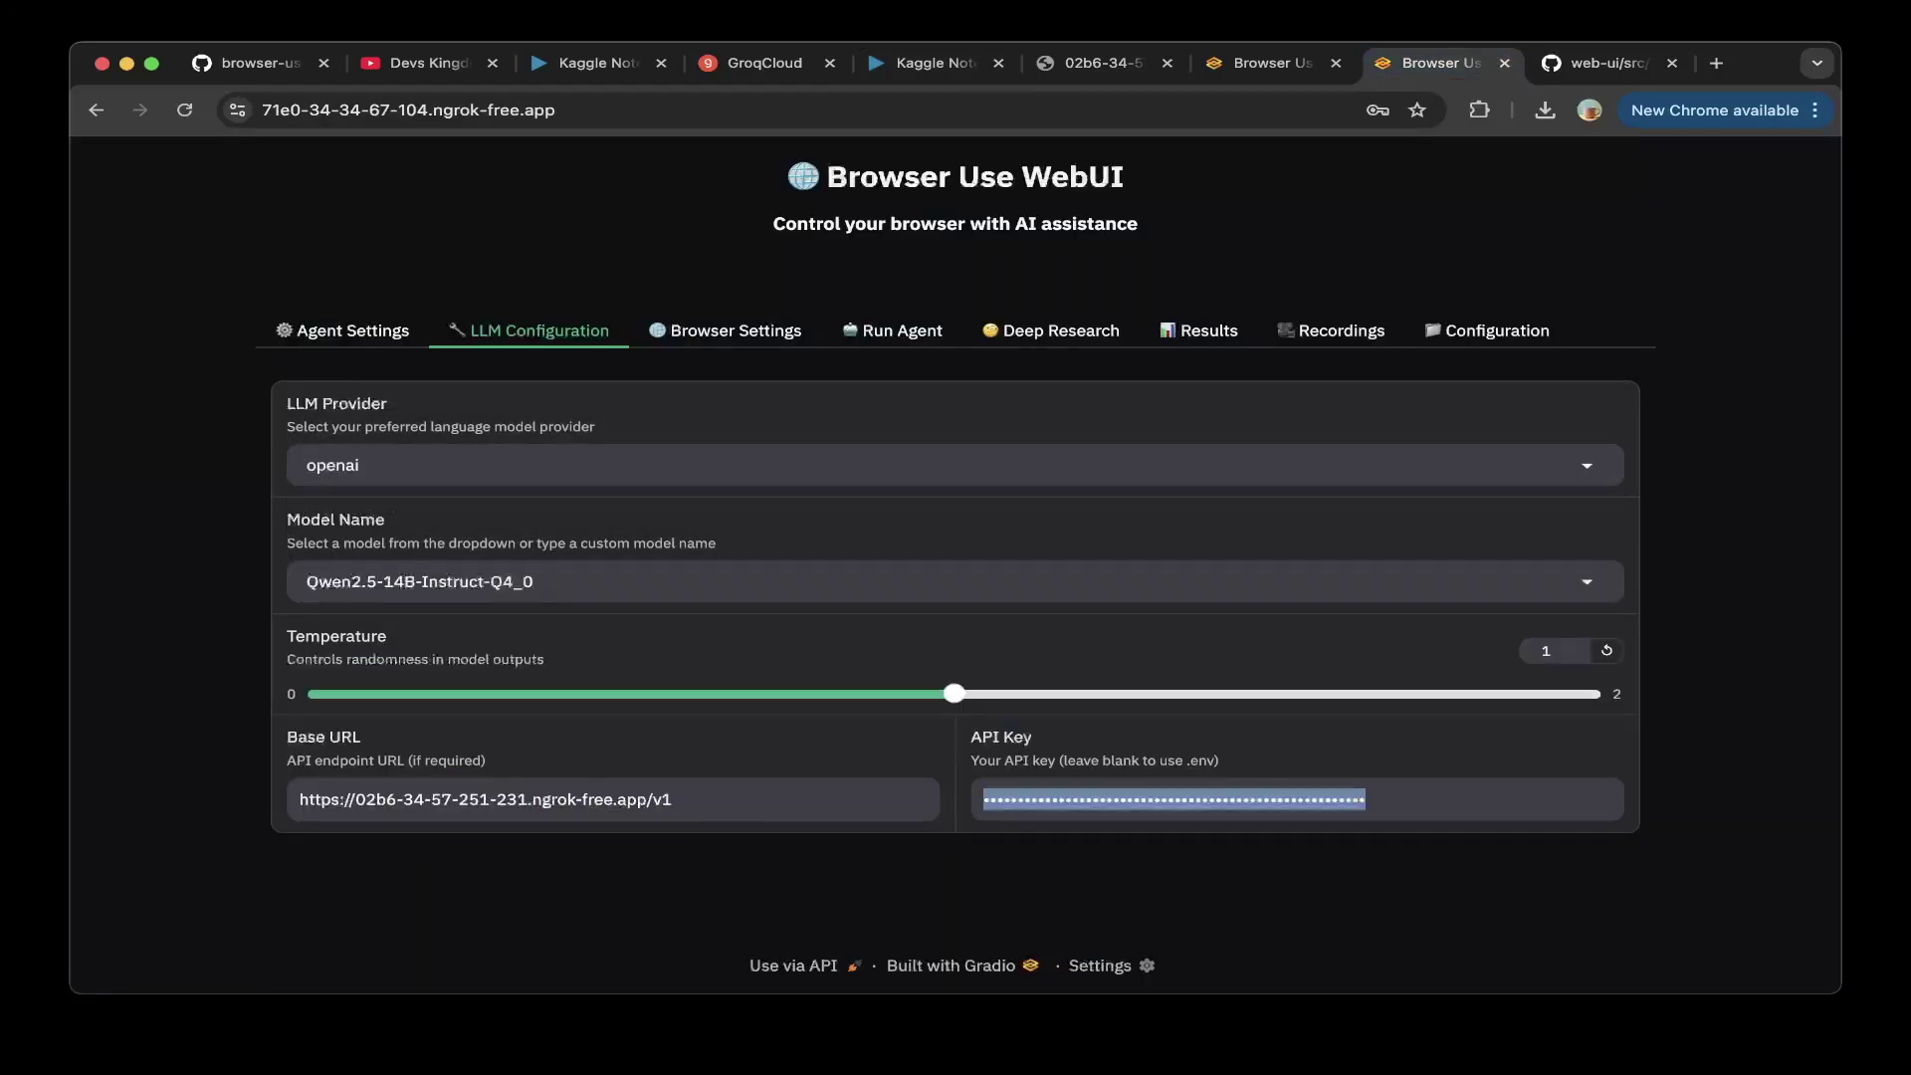
{"action": "left_click", "coordinate": [534, 581]}
{"action": "key", "text": "super+z"}
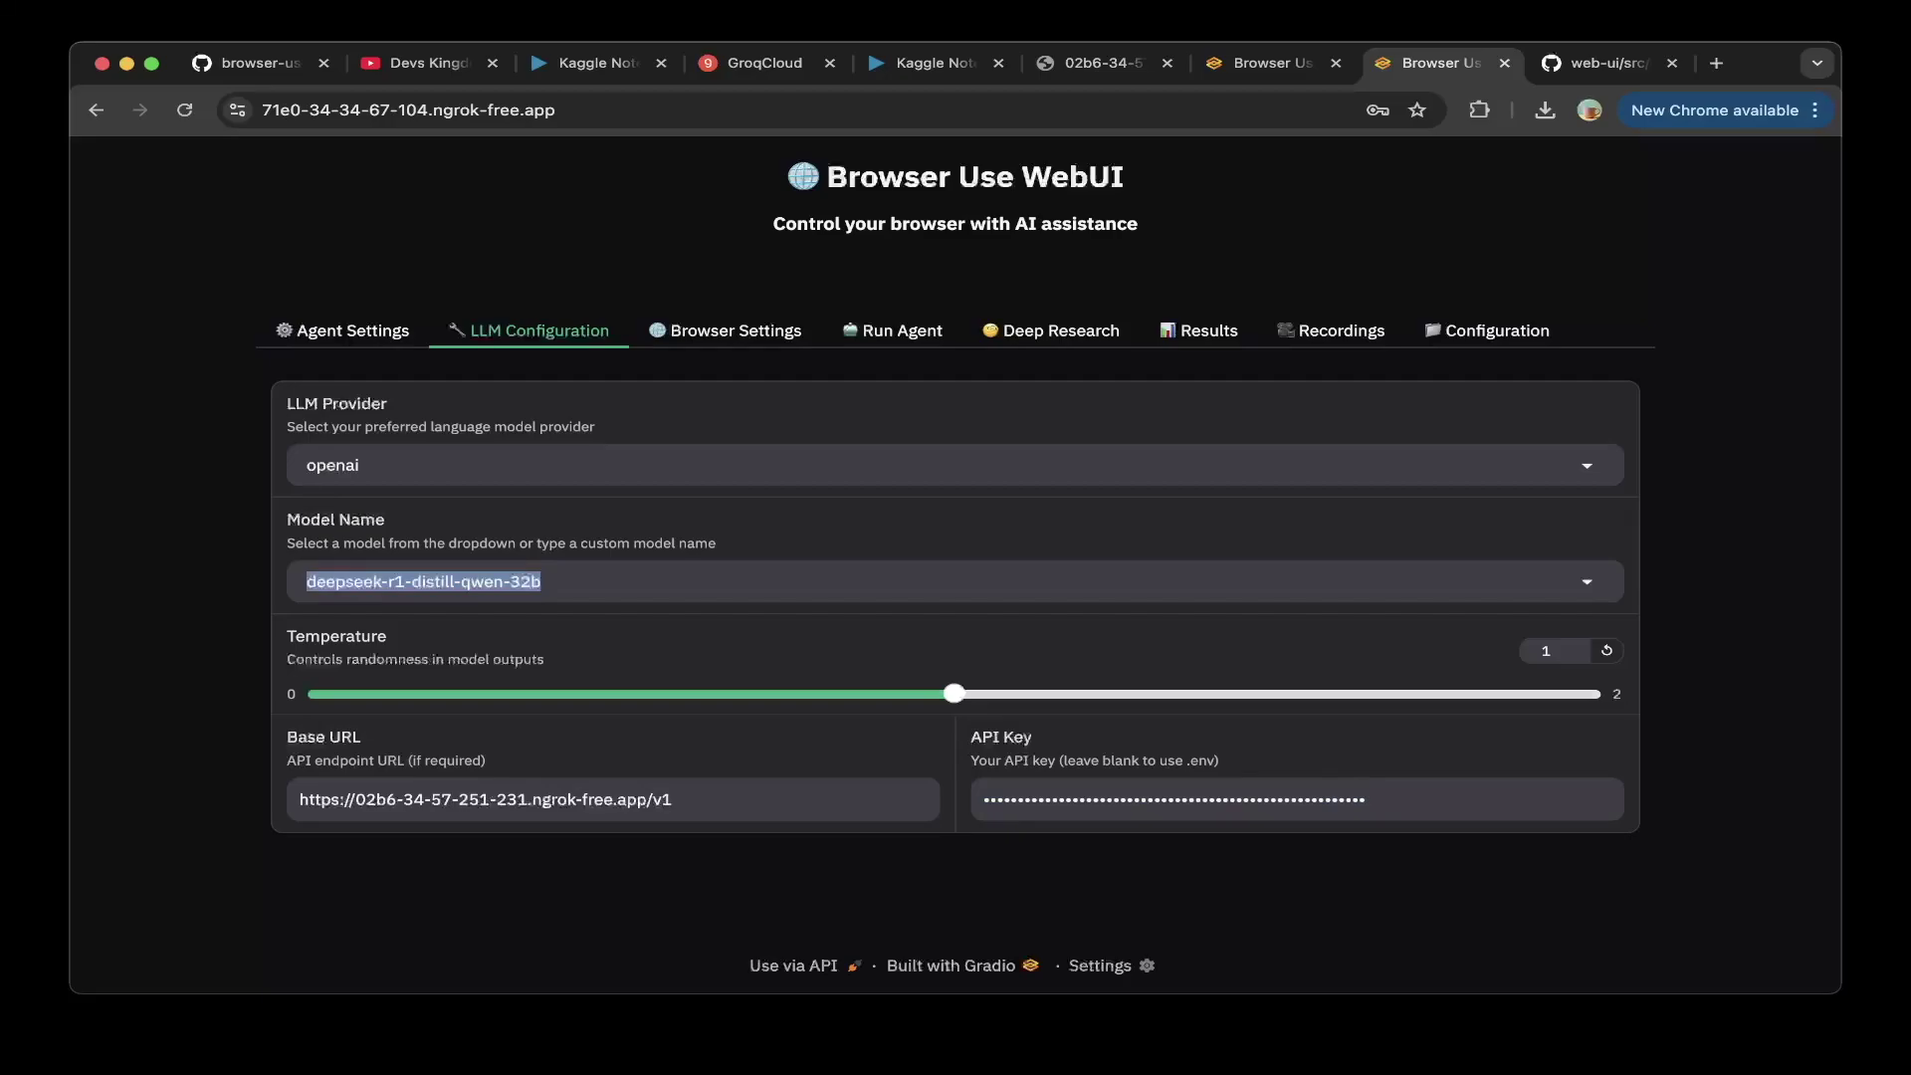
{"action": "left_click", "coordinate": [540, 581]}
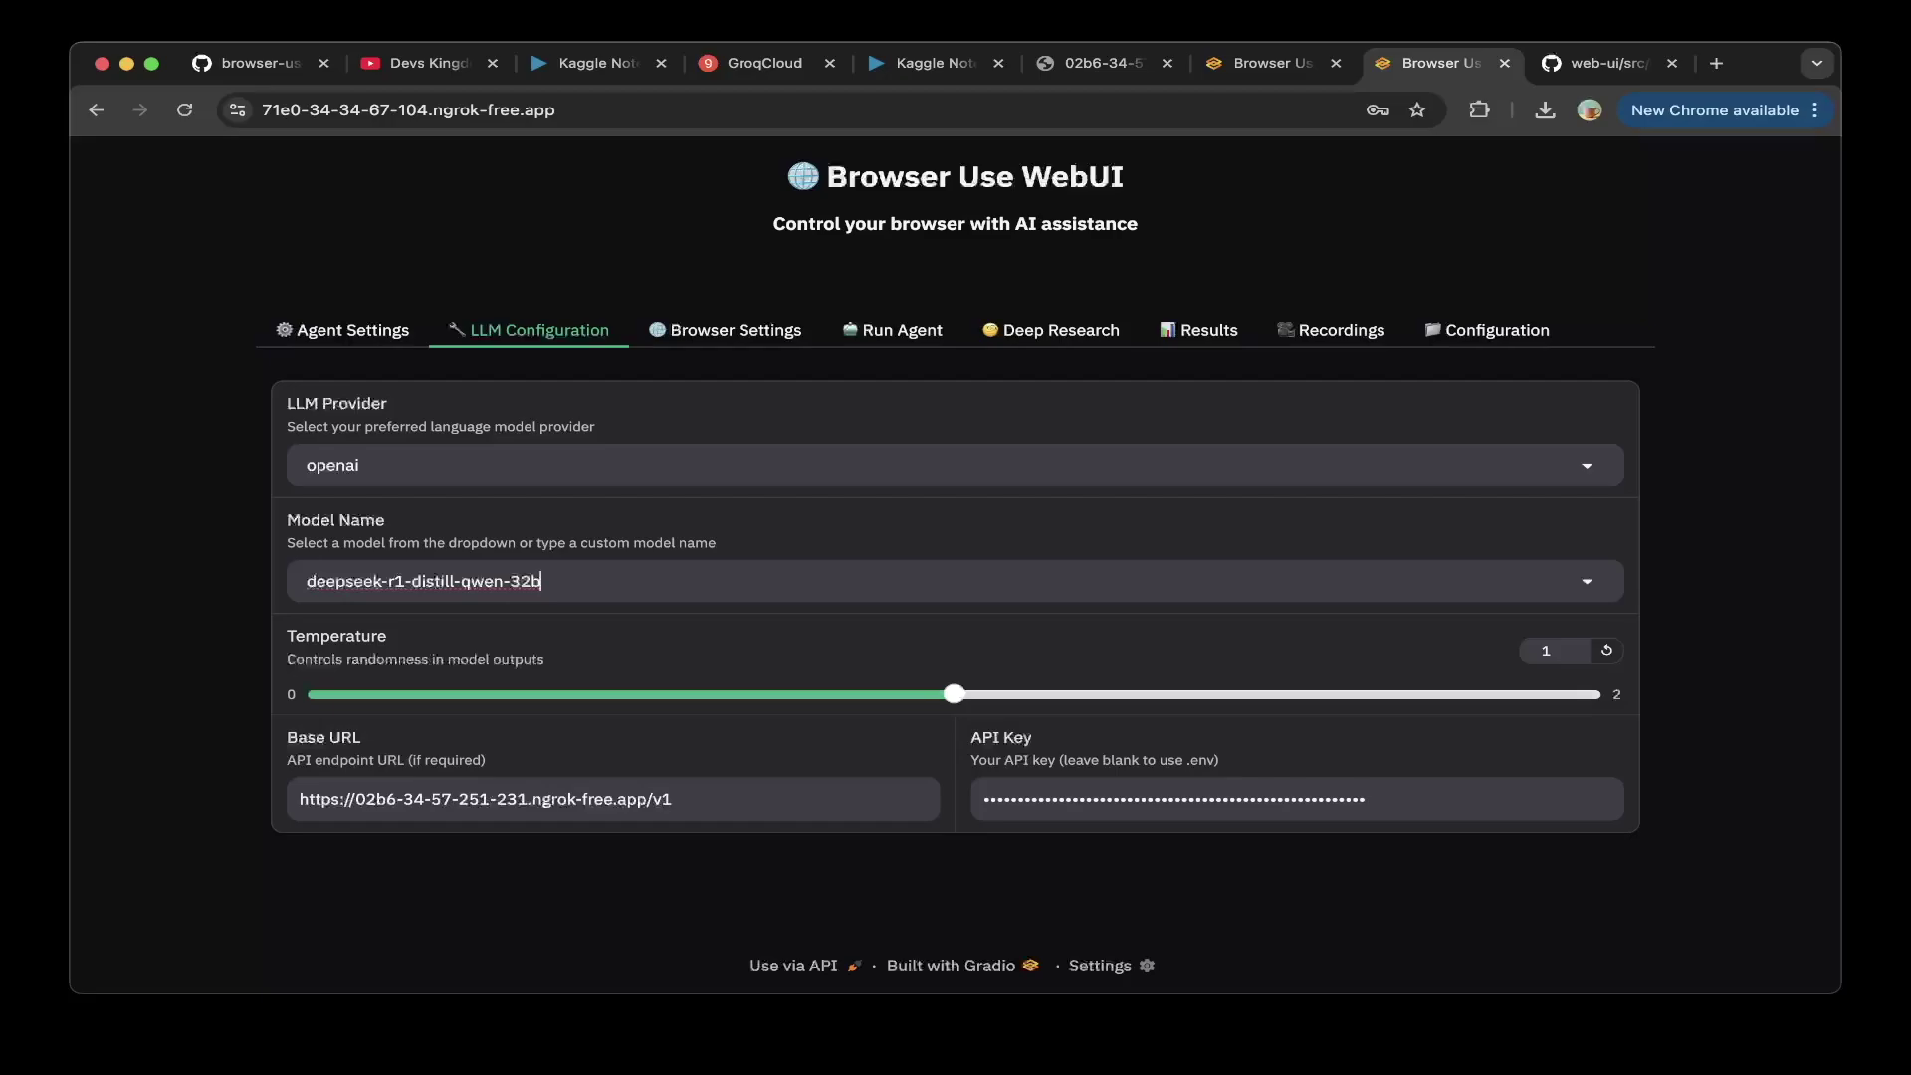
{"action": "left_click", "coordinate": [672, 799]}
{"action": "key", "text": "BackSpace"}
{"action": "key", "text": "BackSpace"}
{"action": "key", "text": "super+z"}
{"action": "left_click", "coordinate": [541, 799]}
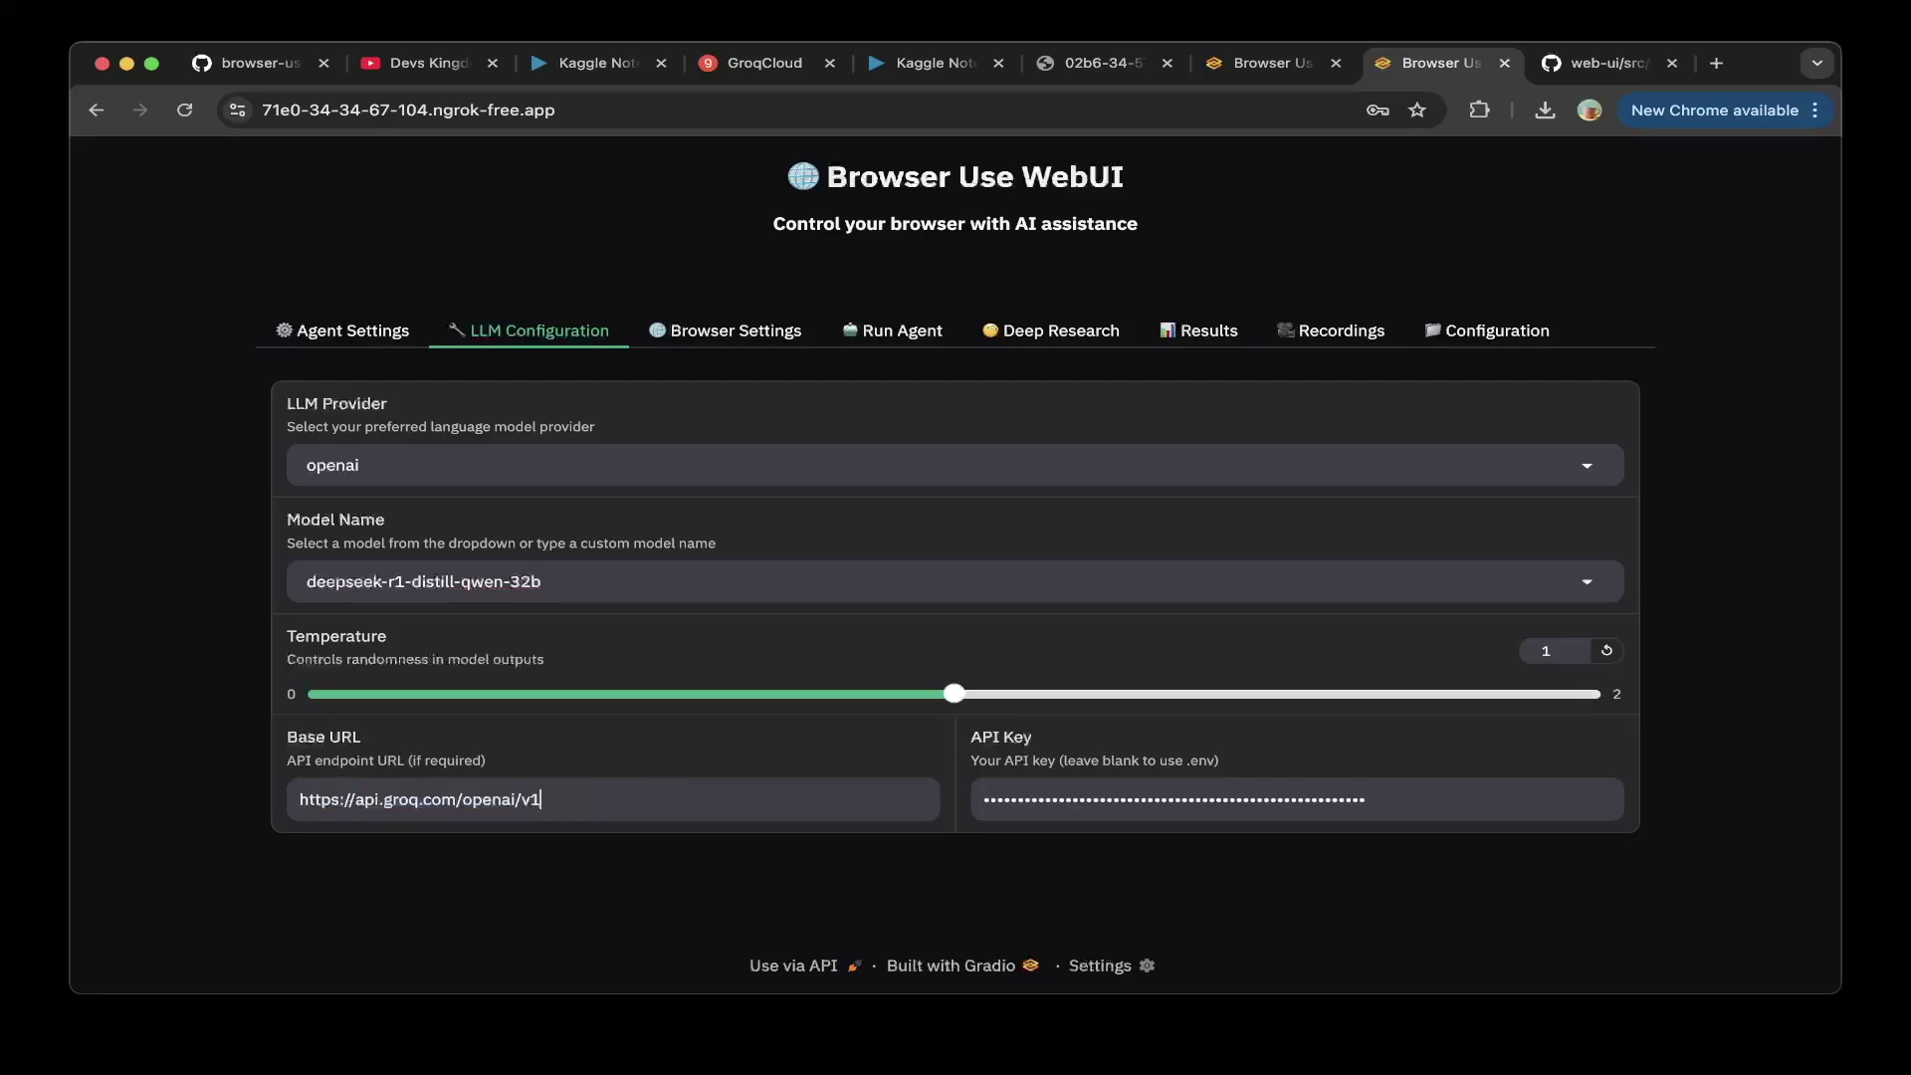
{"action": "left_click", "coordinate": [541, 581]}
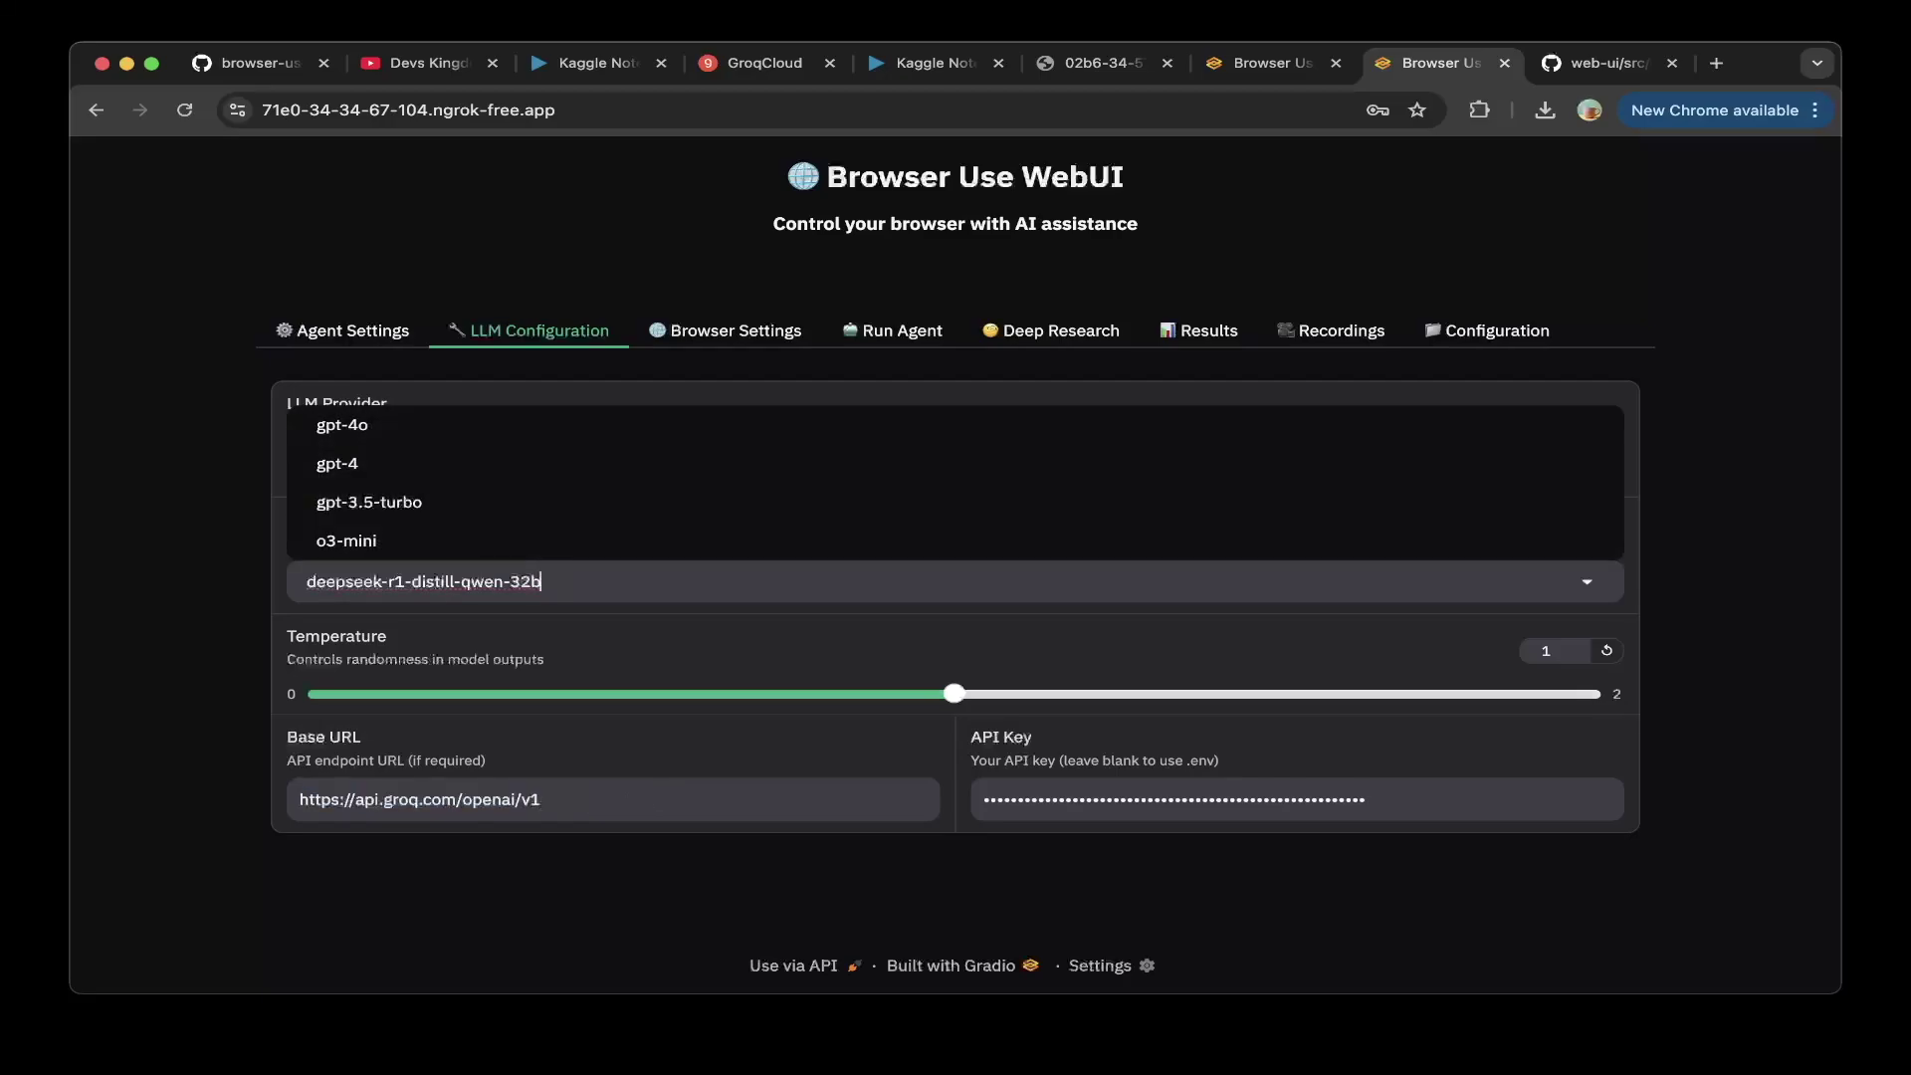
{"action": "left_click", "coordinate": [540, 799]}
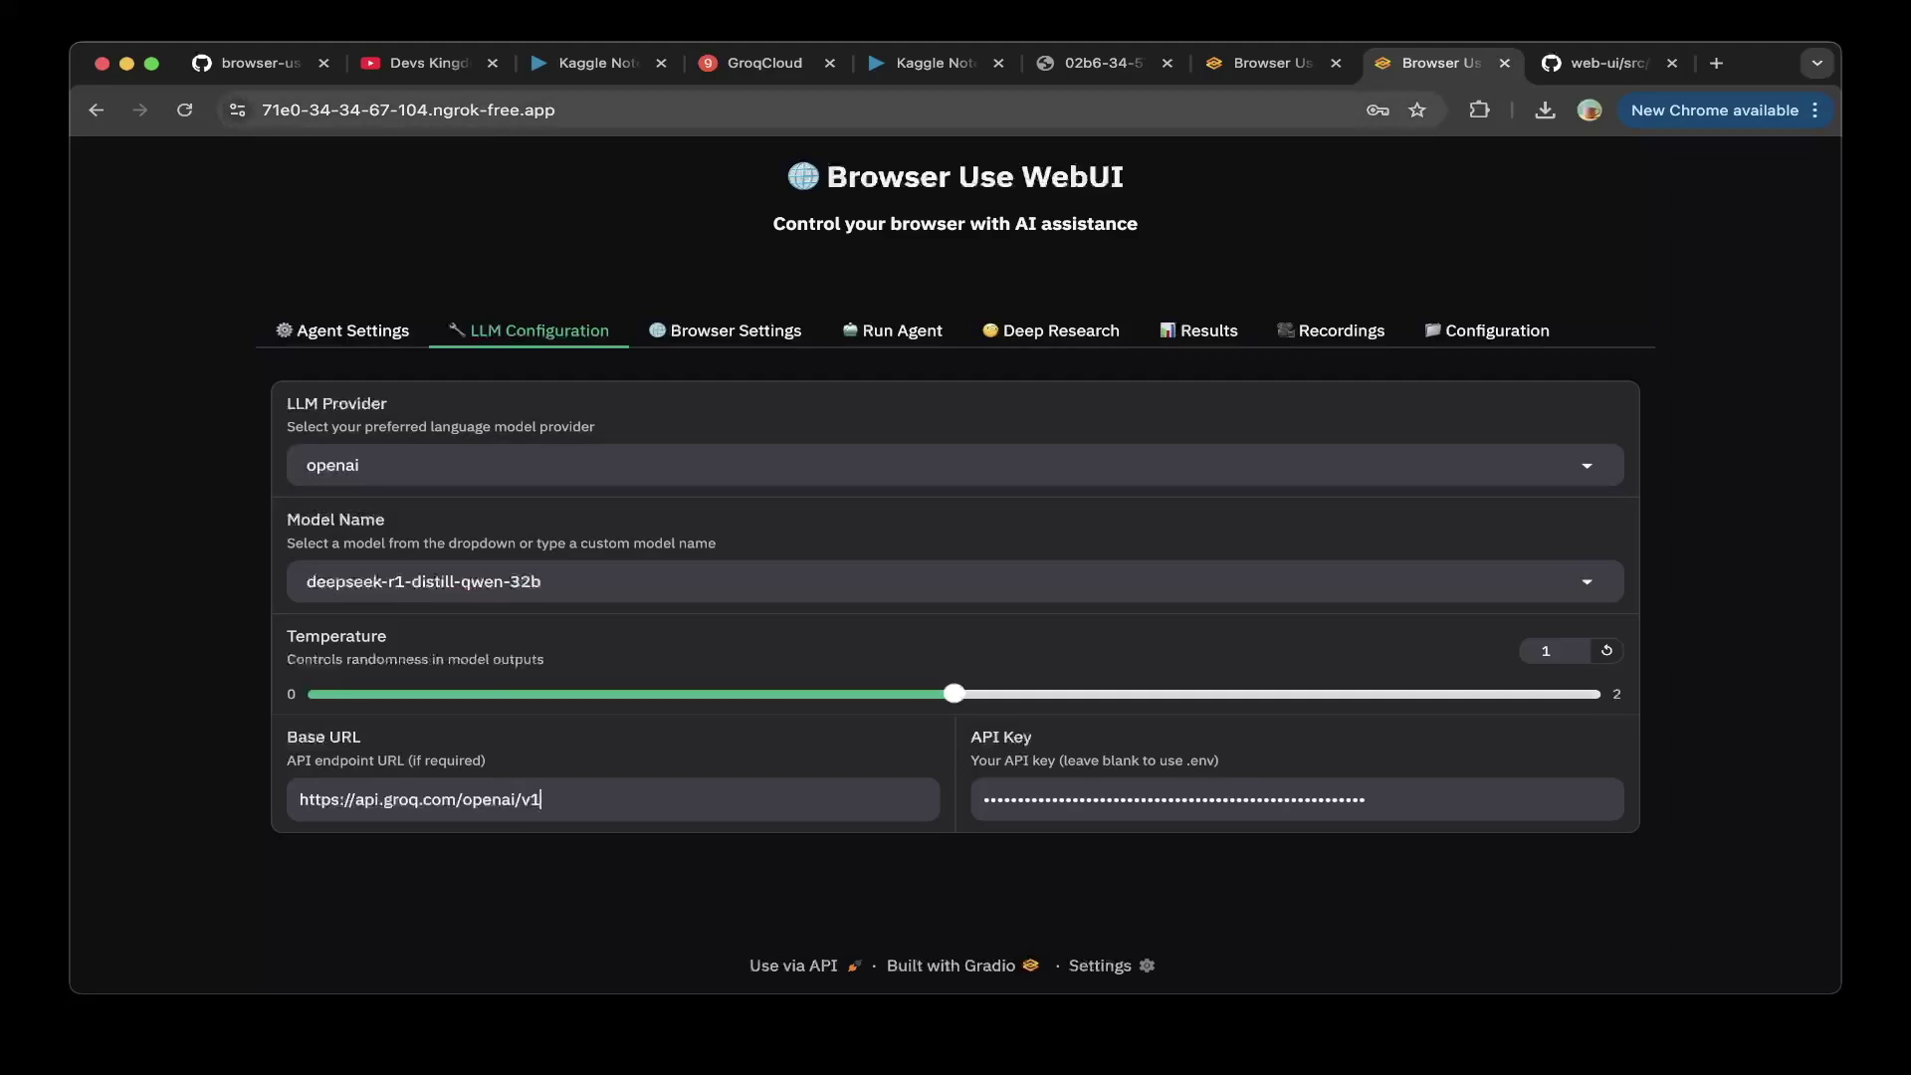
- Open the latest DeepResearch release notes of the browser-use/web-ui repository on GitHub and examine the recommended LLMs, including deepseek-r1
{"action": "key", "text": "super+1"}
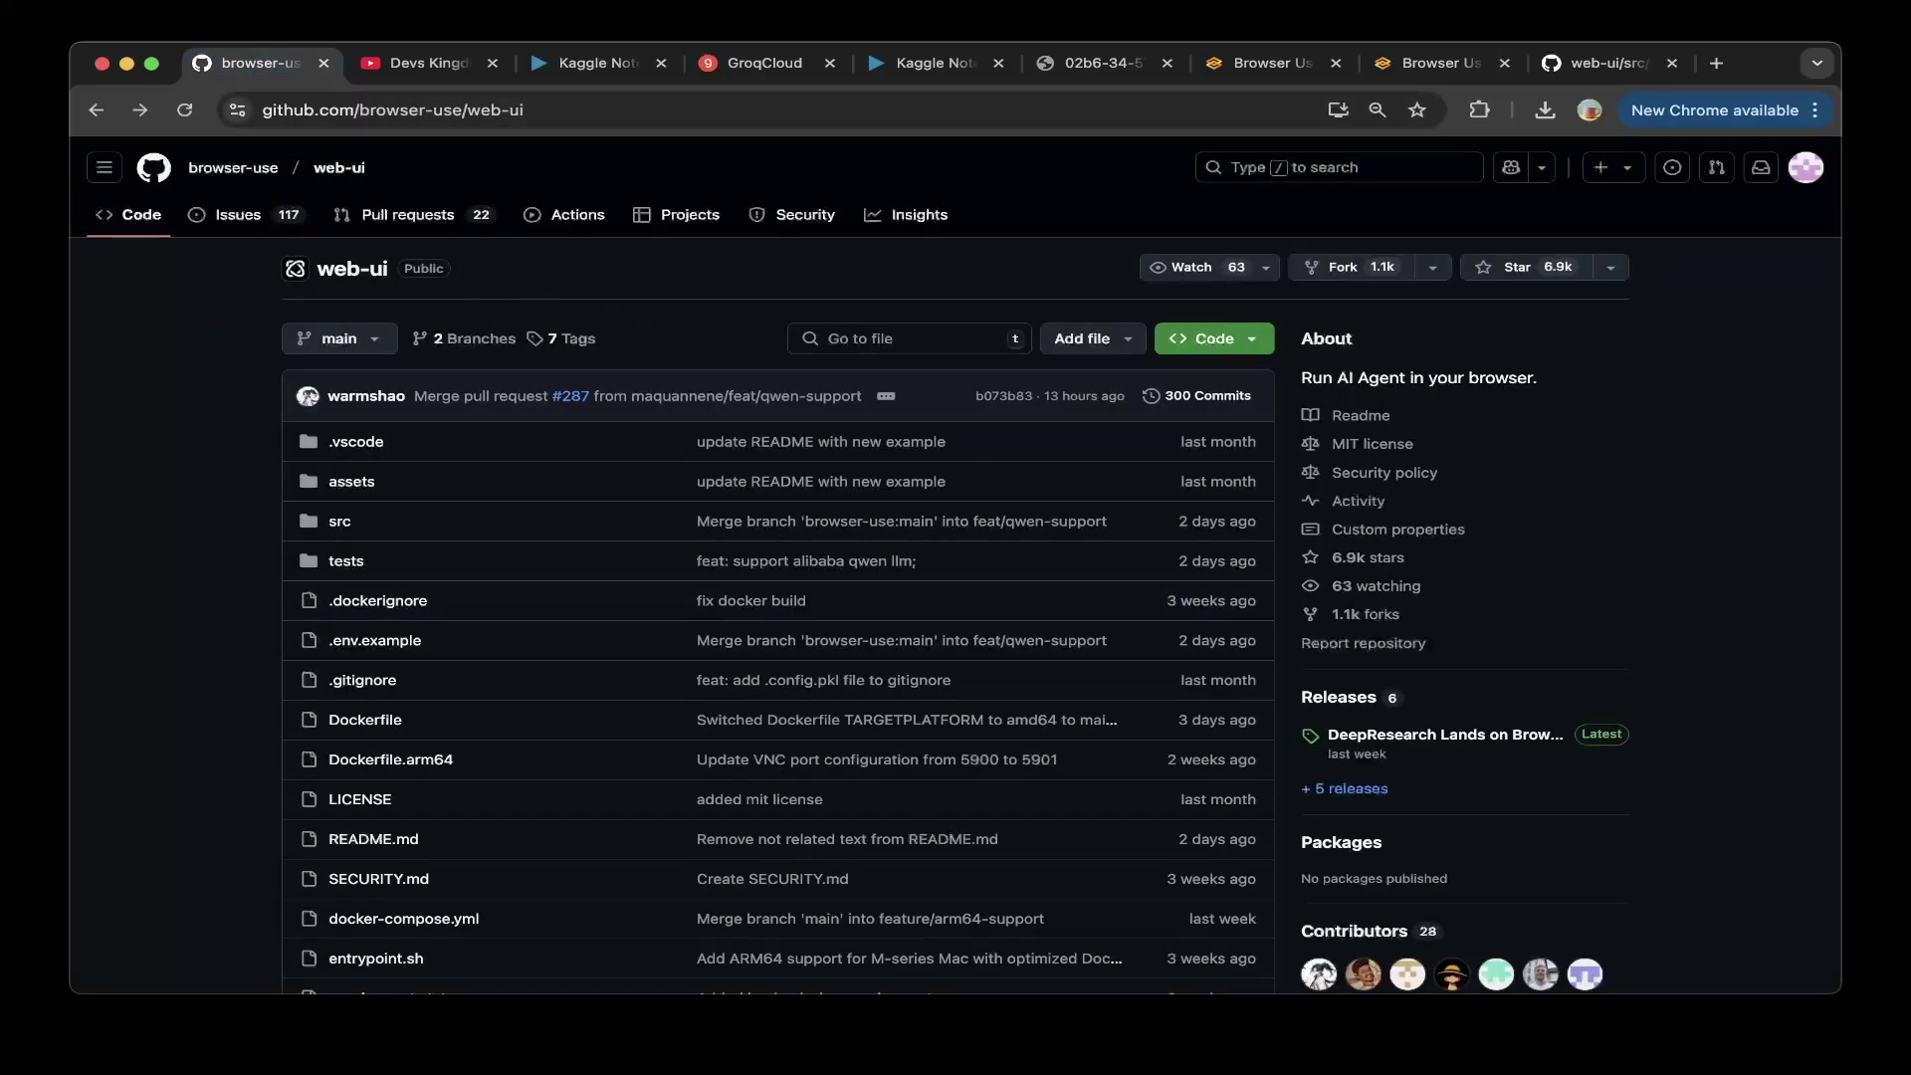
{"action": "left_click", "coordinate": [1407, 735]}
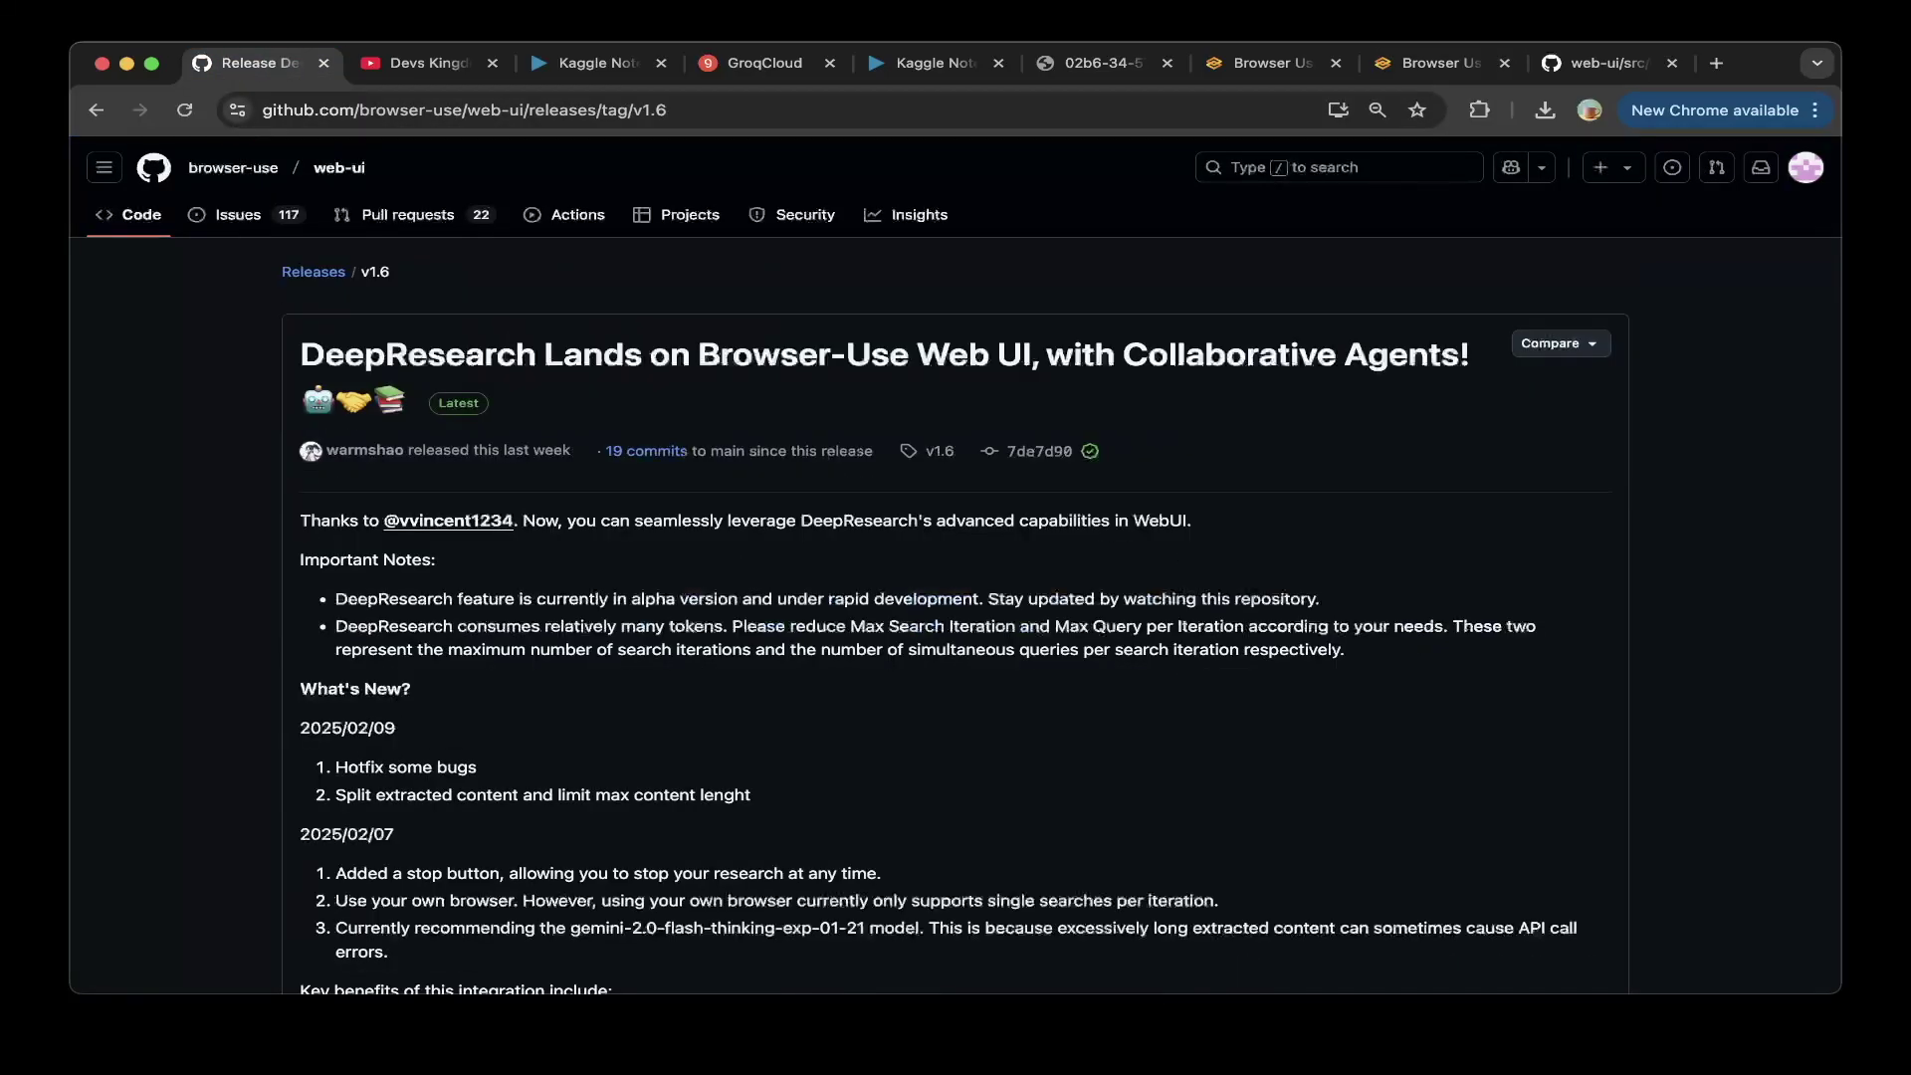
{"action": "scroll", "coordinate": [956, 557], "scroll_direction": "down", "scroll_amount": 10}
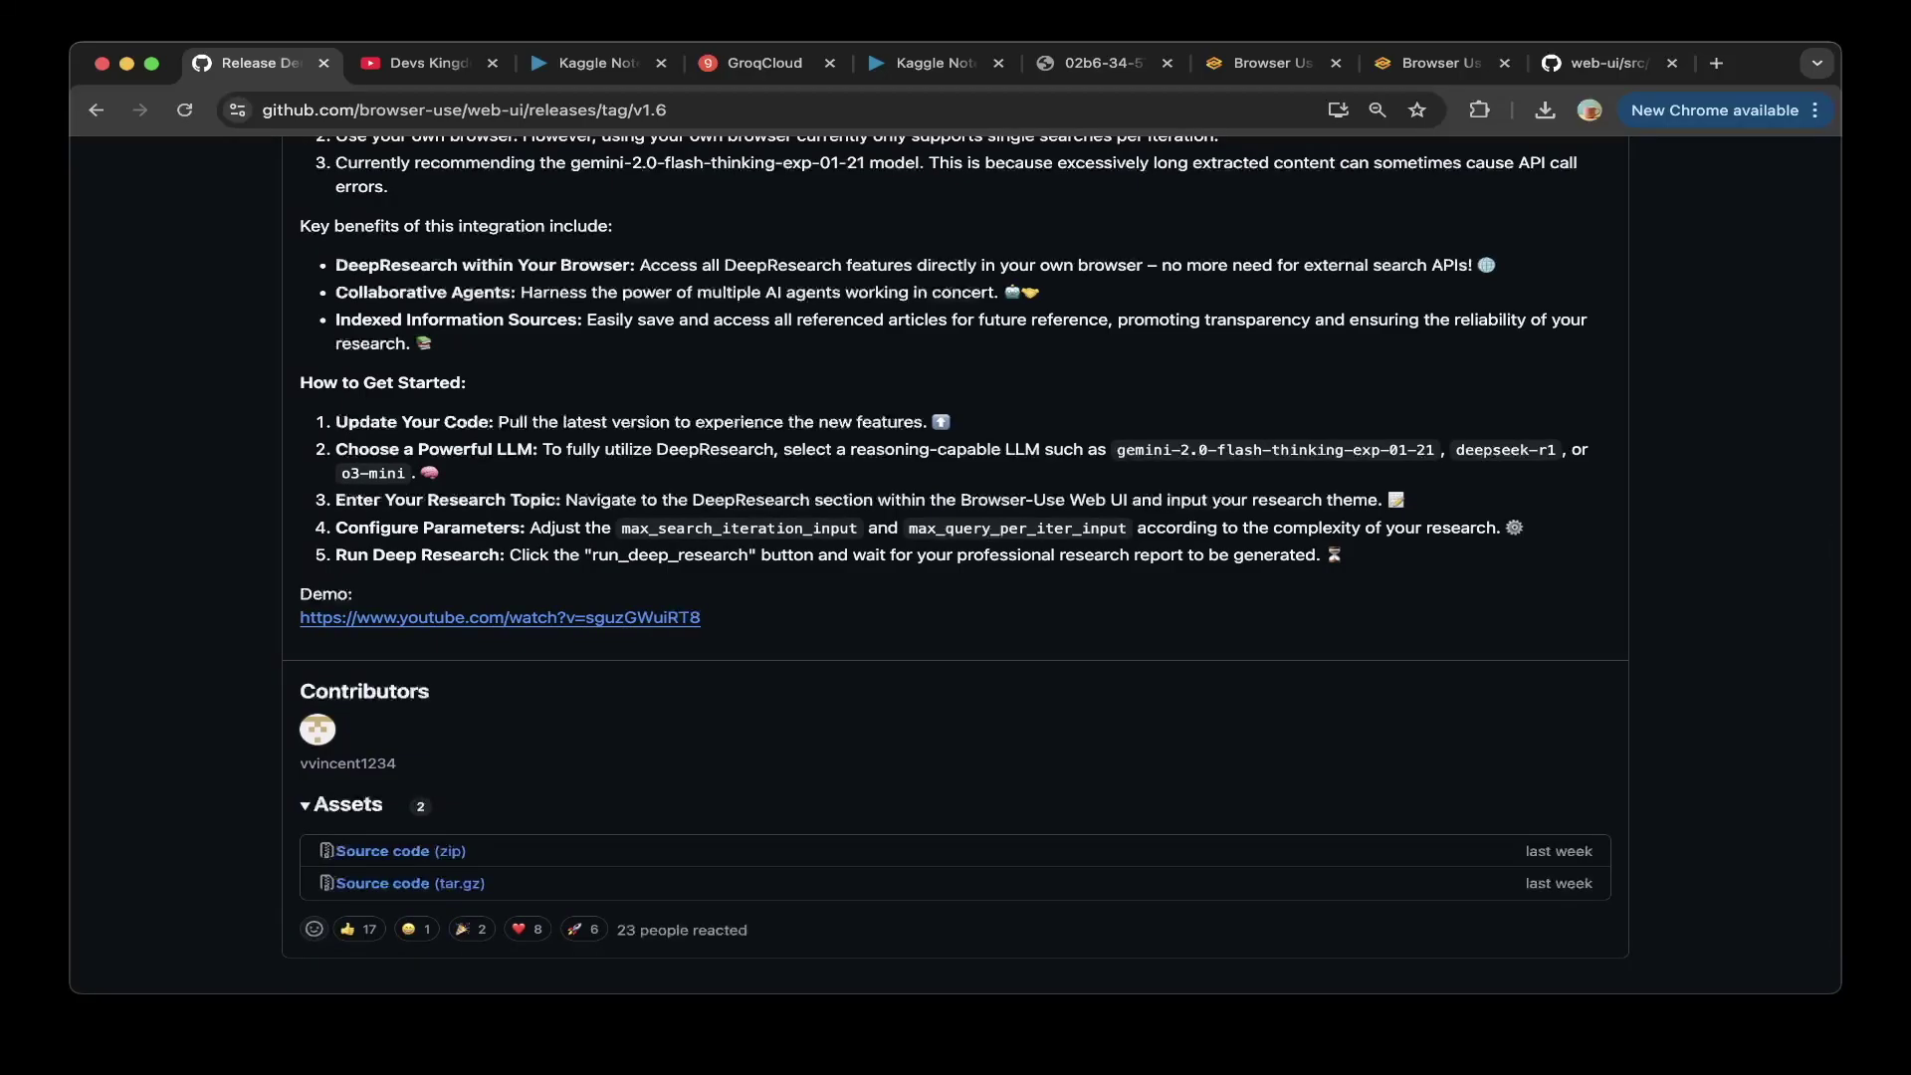
{"action": "left_click_drag", "start_coordinate": [1456, 450], "coordinate": [1555, 450]}
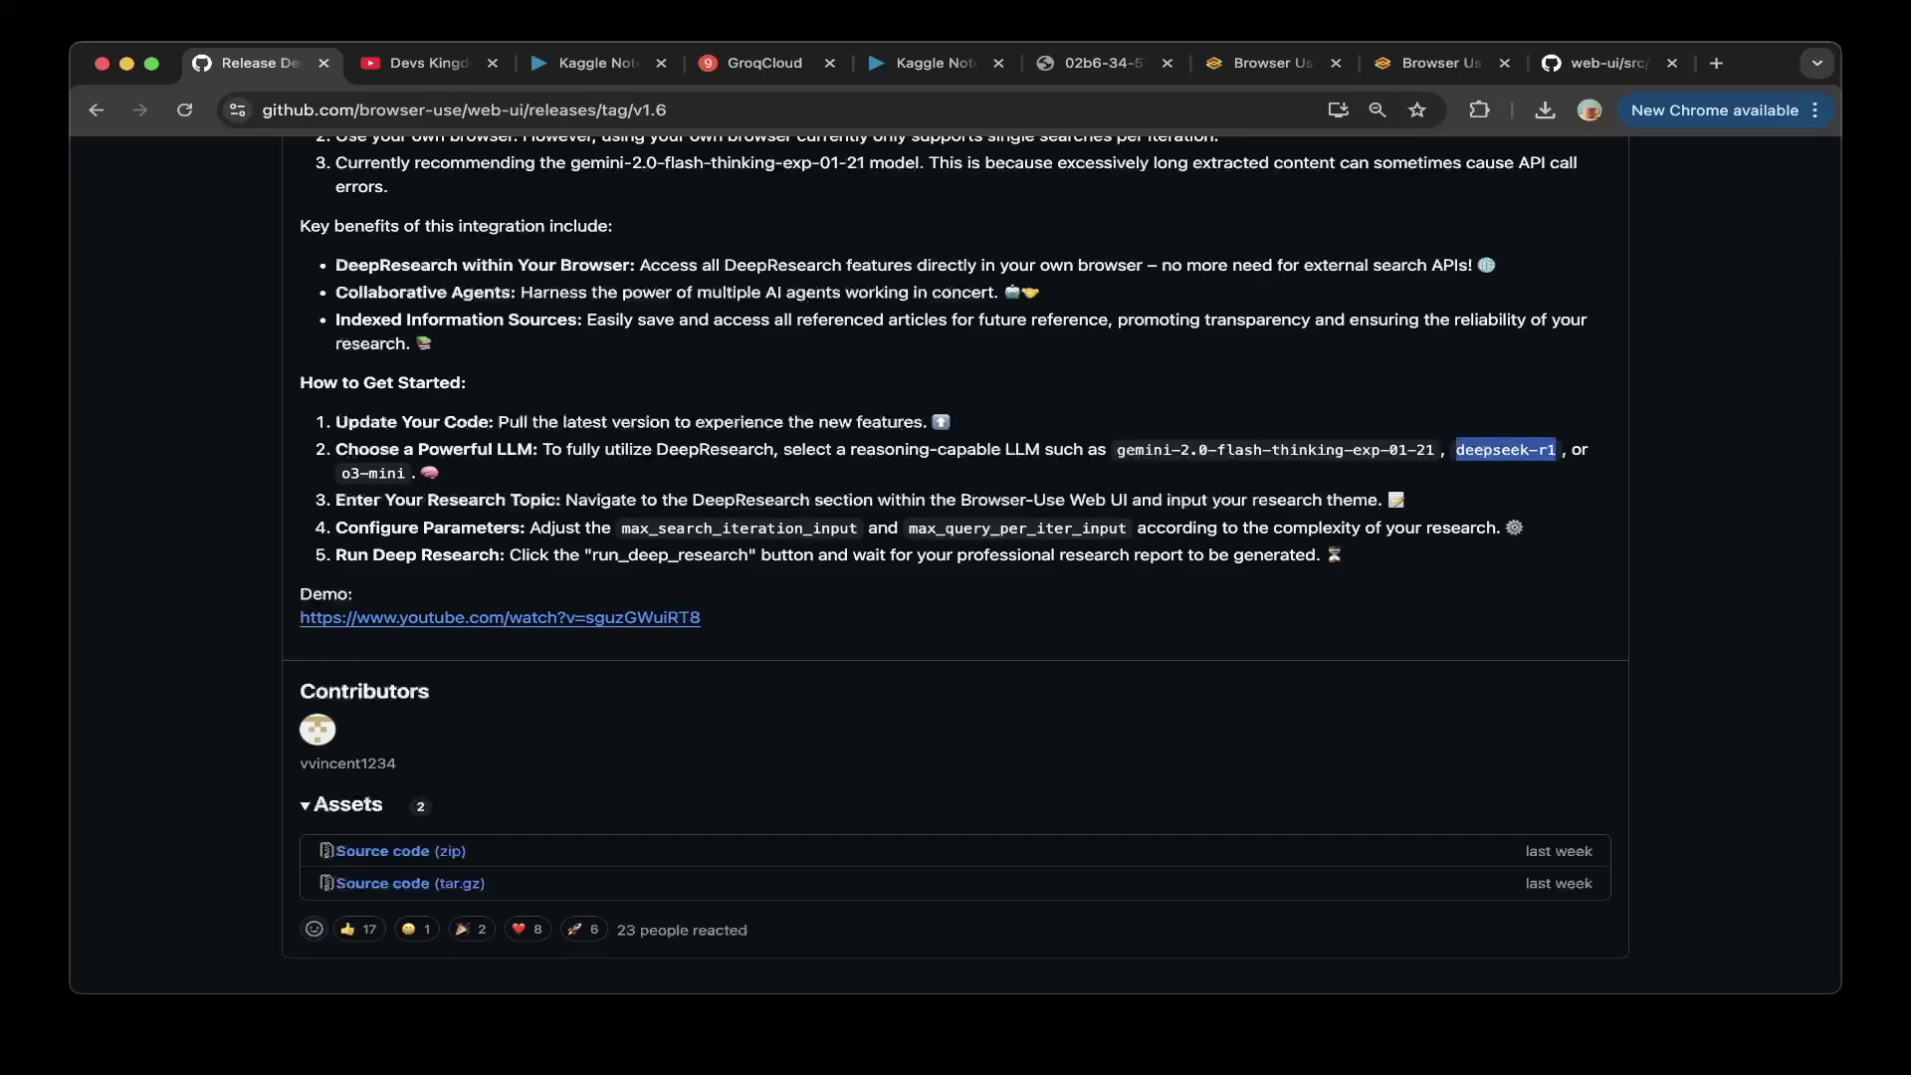
{"action": "left_click", "coordinate": [1505, 450]}
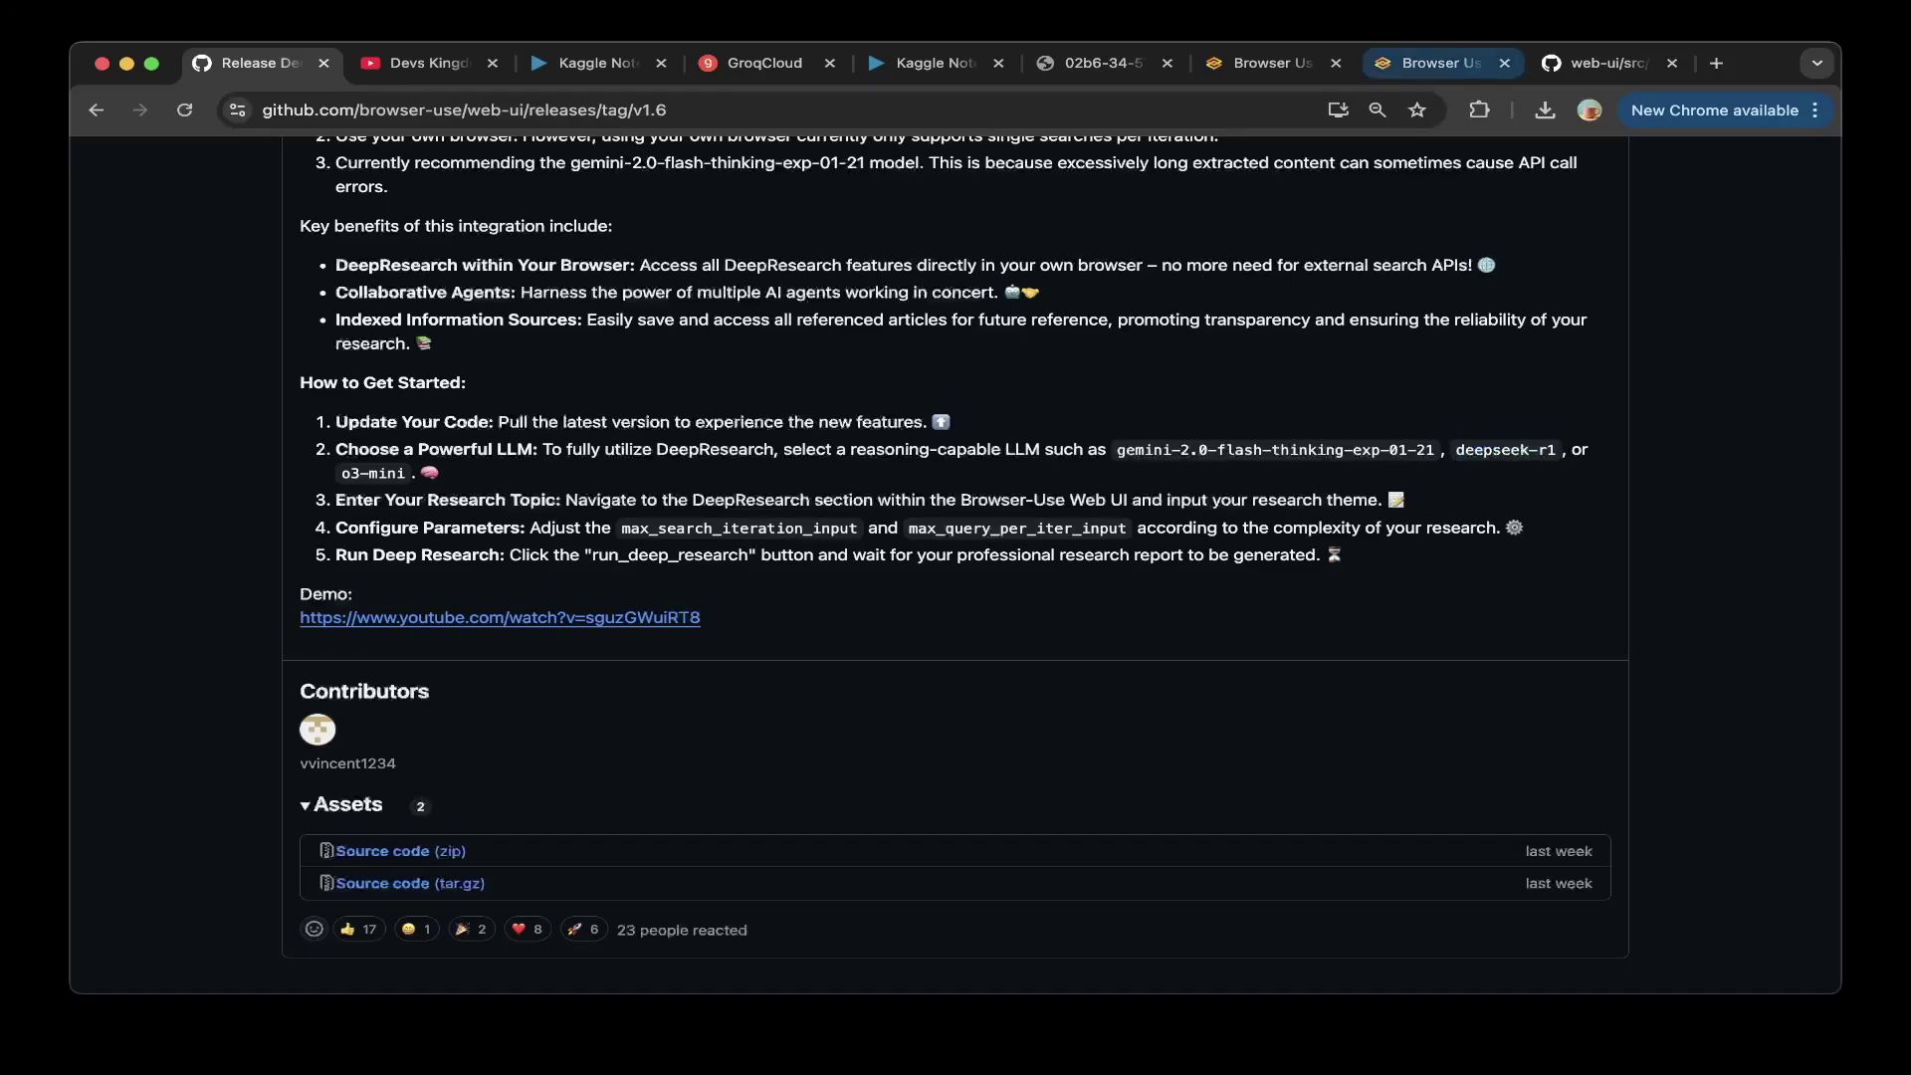
- Return to the WebUI, review the model name, base URL and API key in the LLM configuration, and open Deep Research
{"action": "left_click", "coordinate": [1438, 63]}
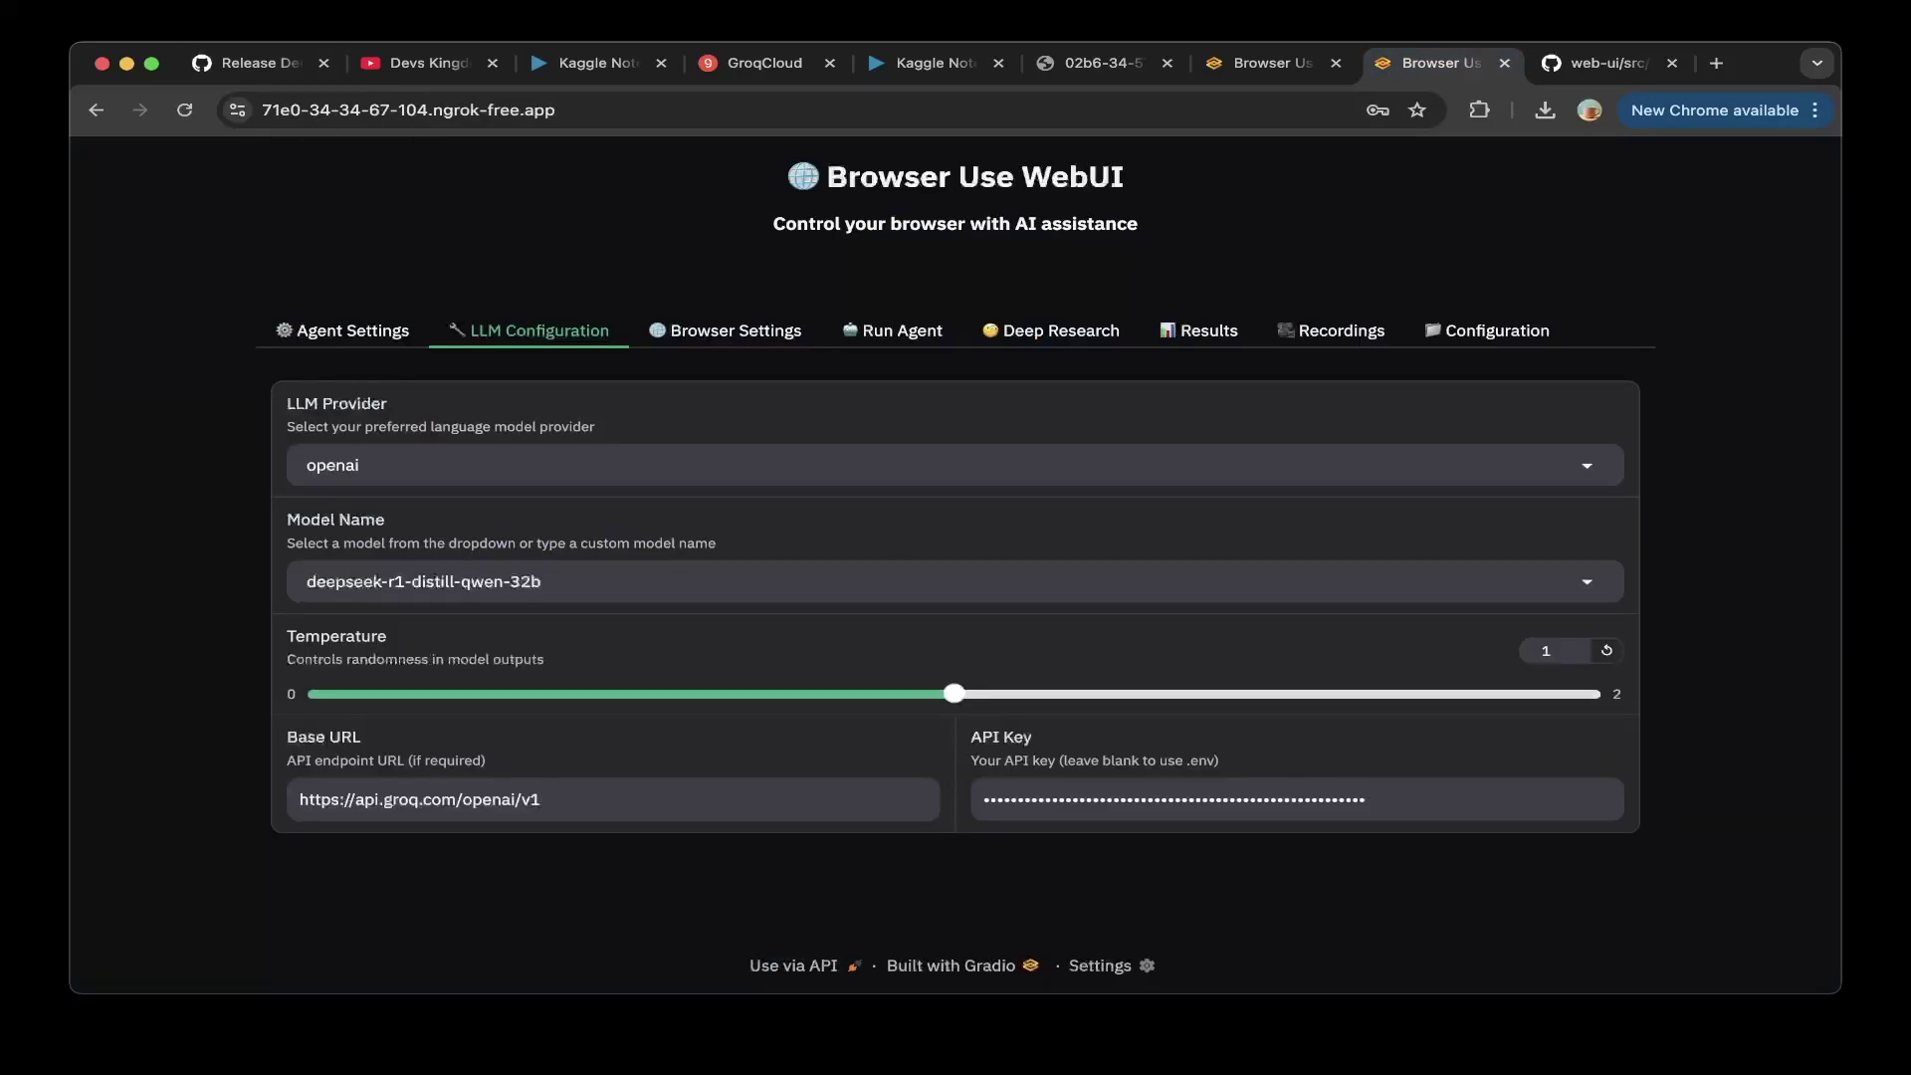
{"action": "left_click", "coordinate": [541, 582]}
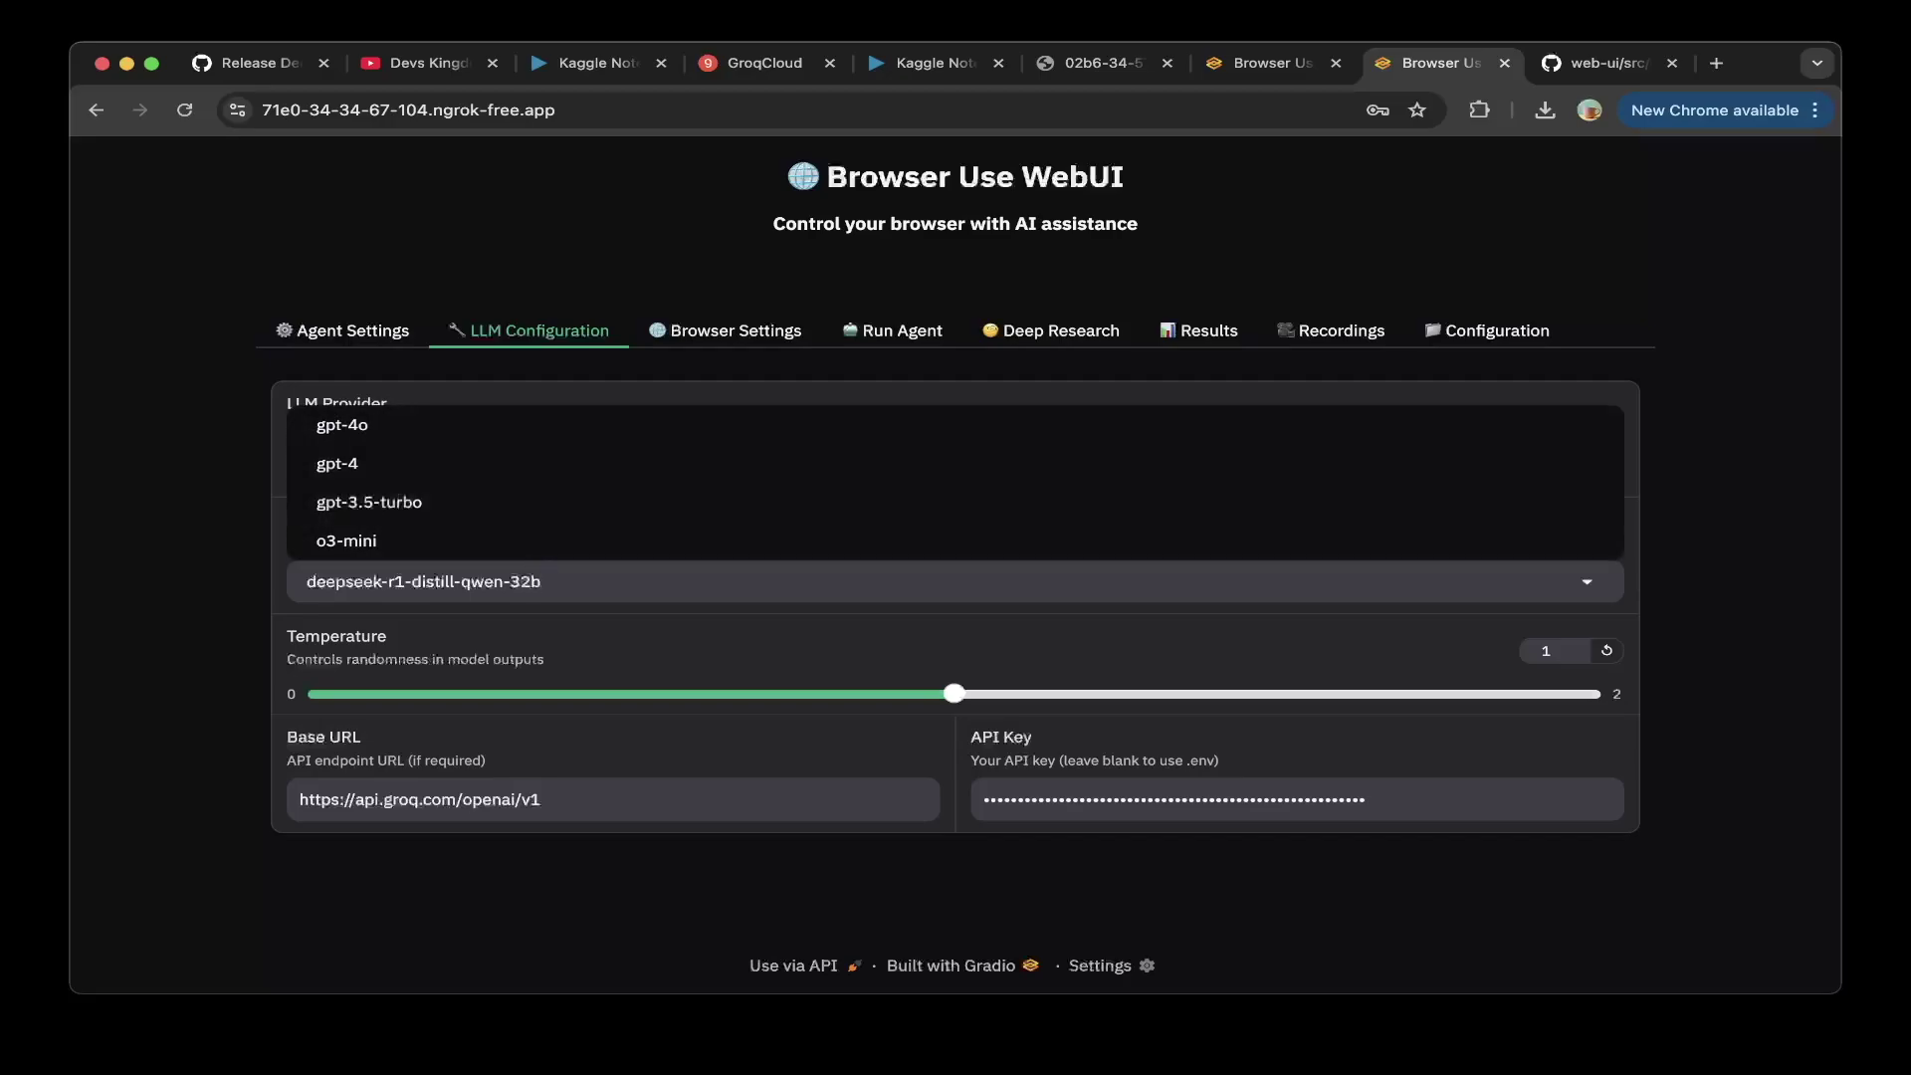
{"action": "key", "text": "Return"}
{"action": "left_click", "coordinate": [541, 582]}
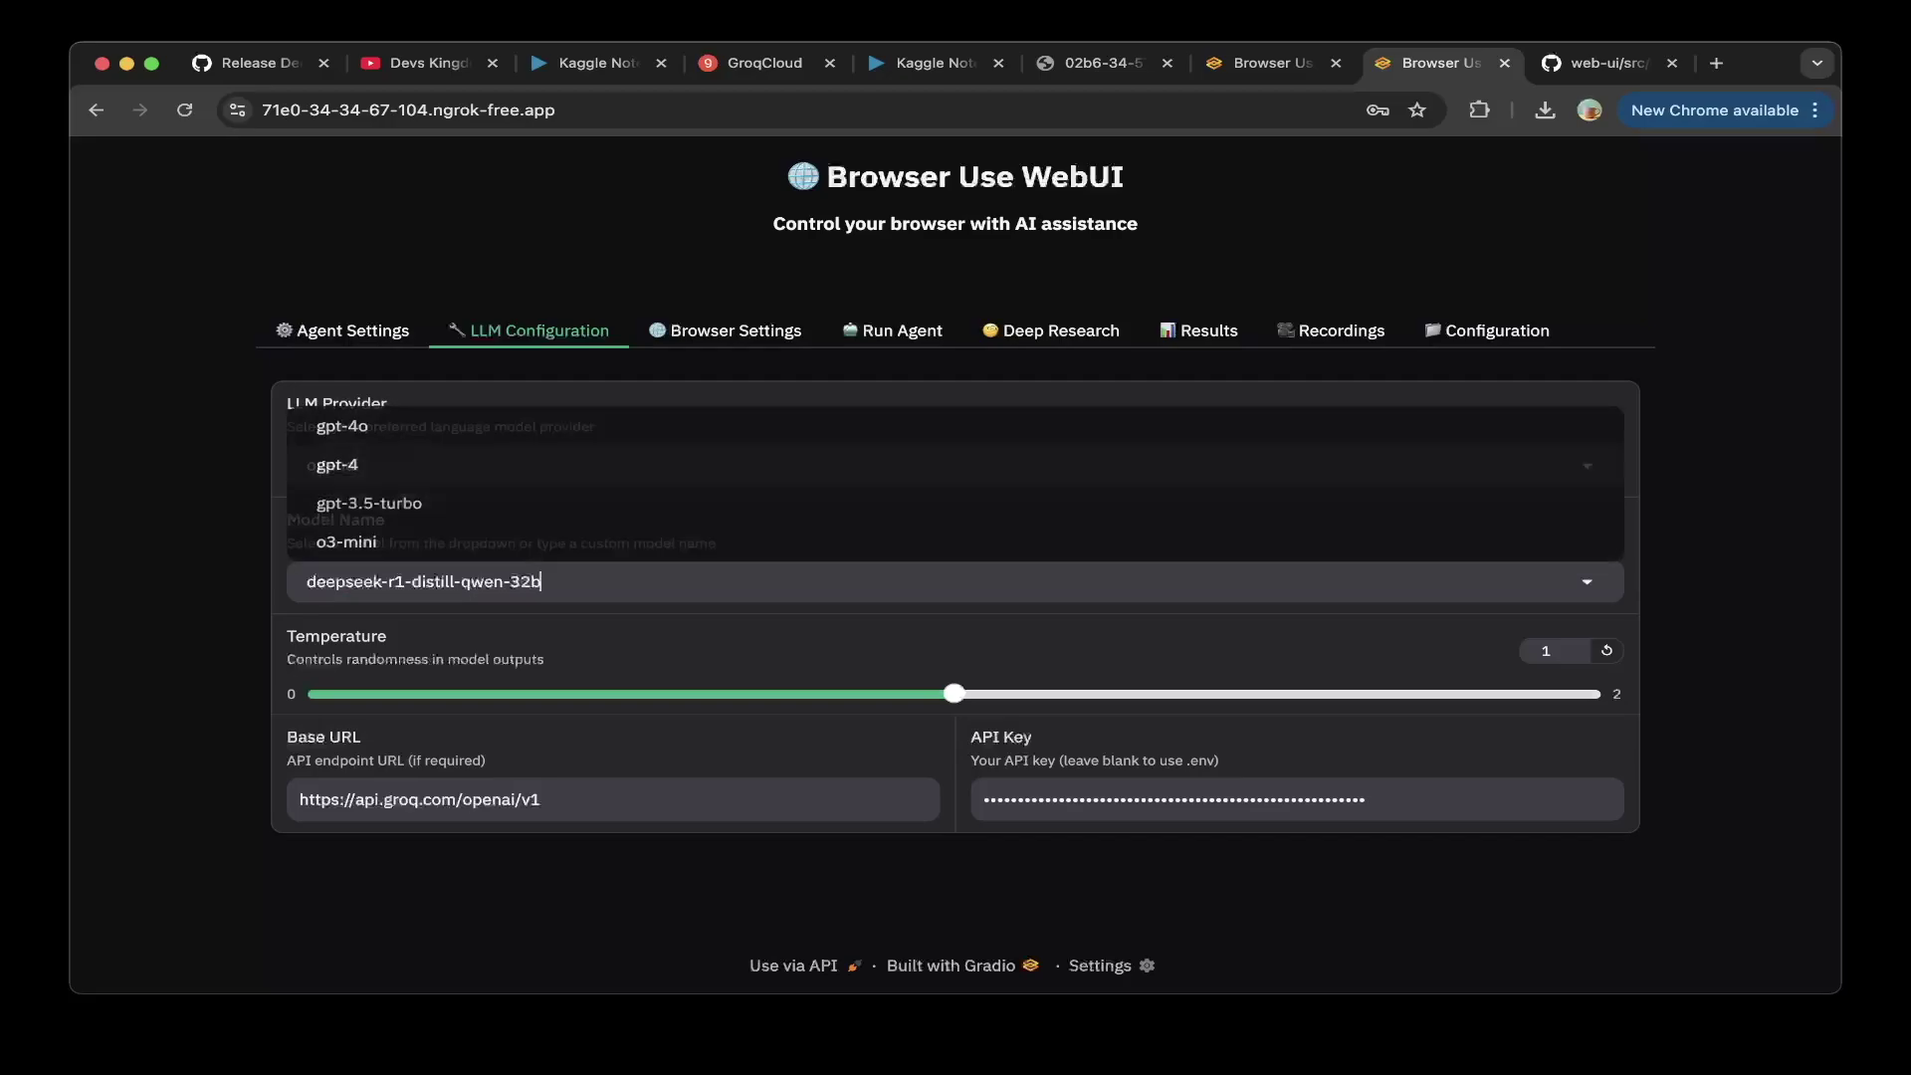
{"action": "left_click", "coordinate": [540, 799]}
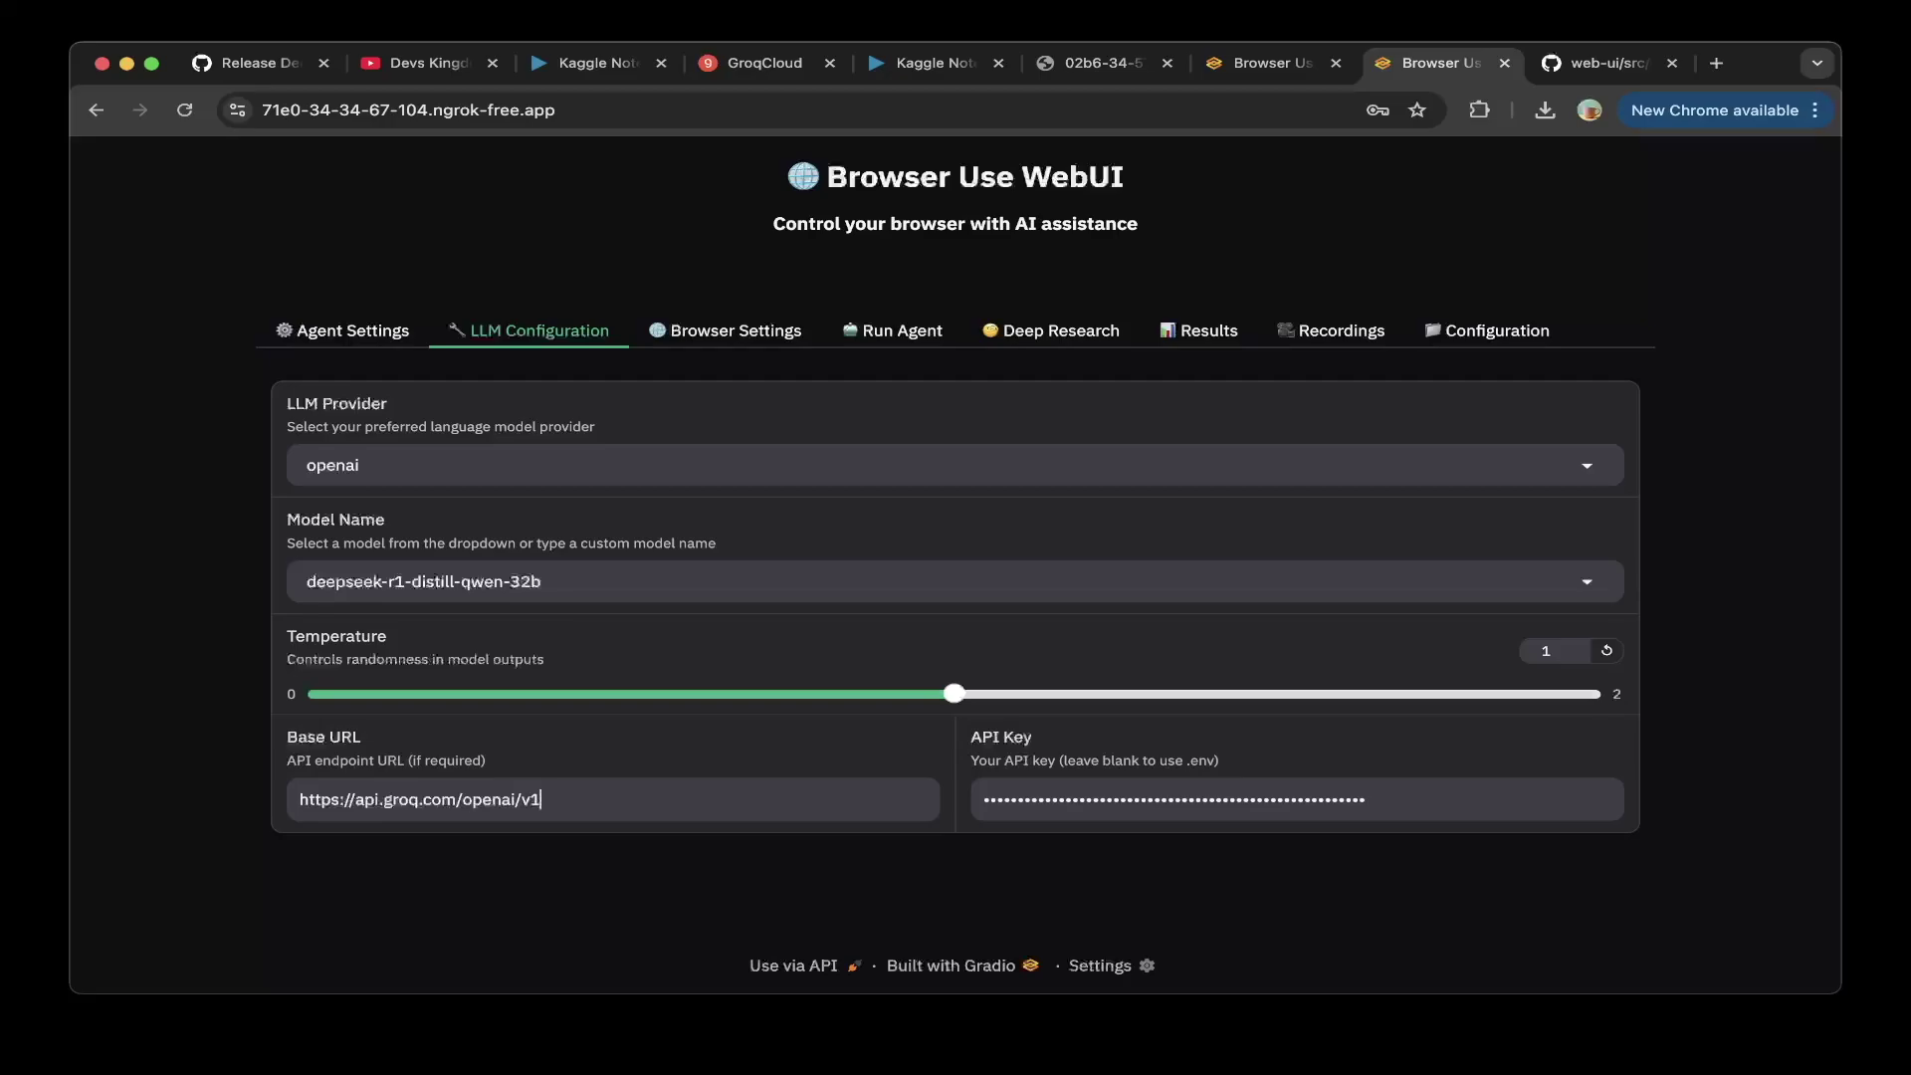
{"action": "double_click", "coordinate": [1084, 800]}
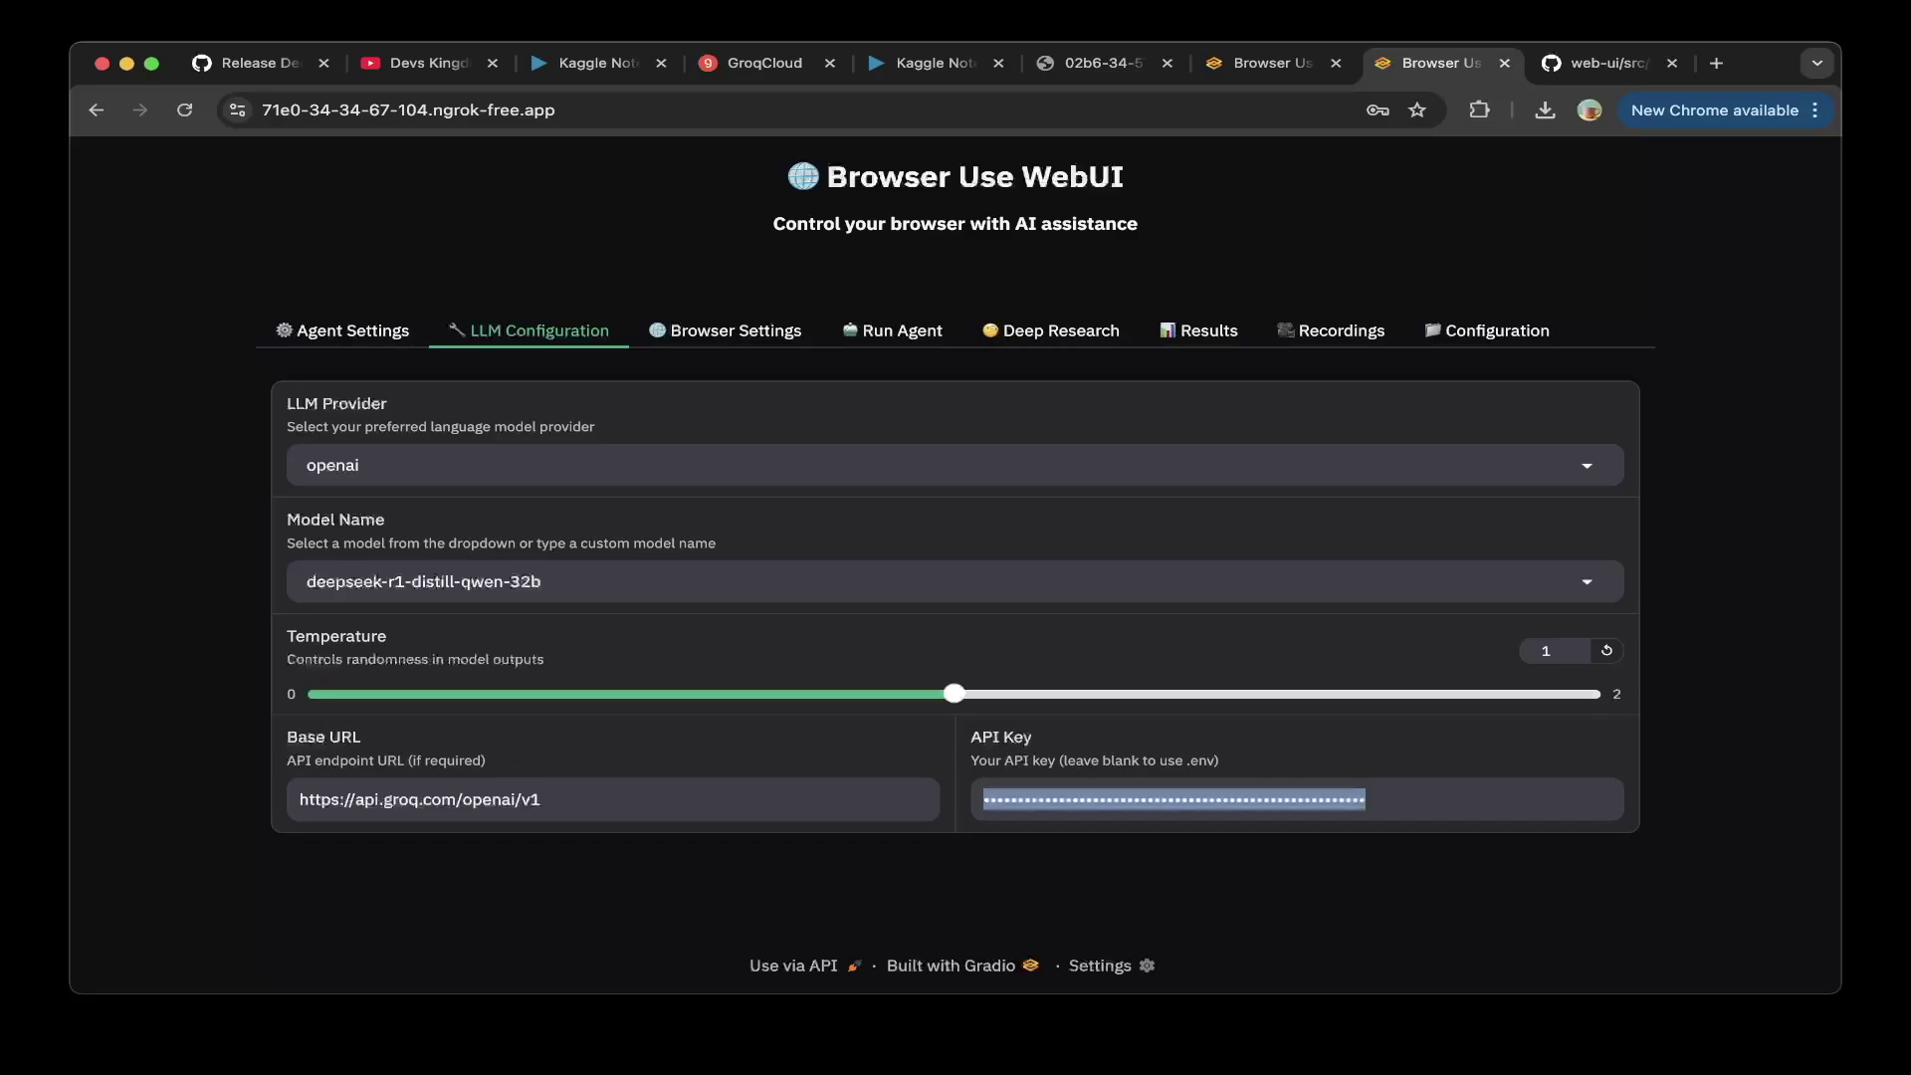
{"action": "left_click", "coordinate": [1050, 331]}
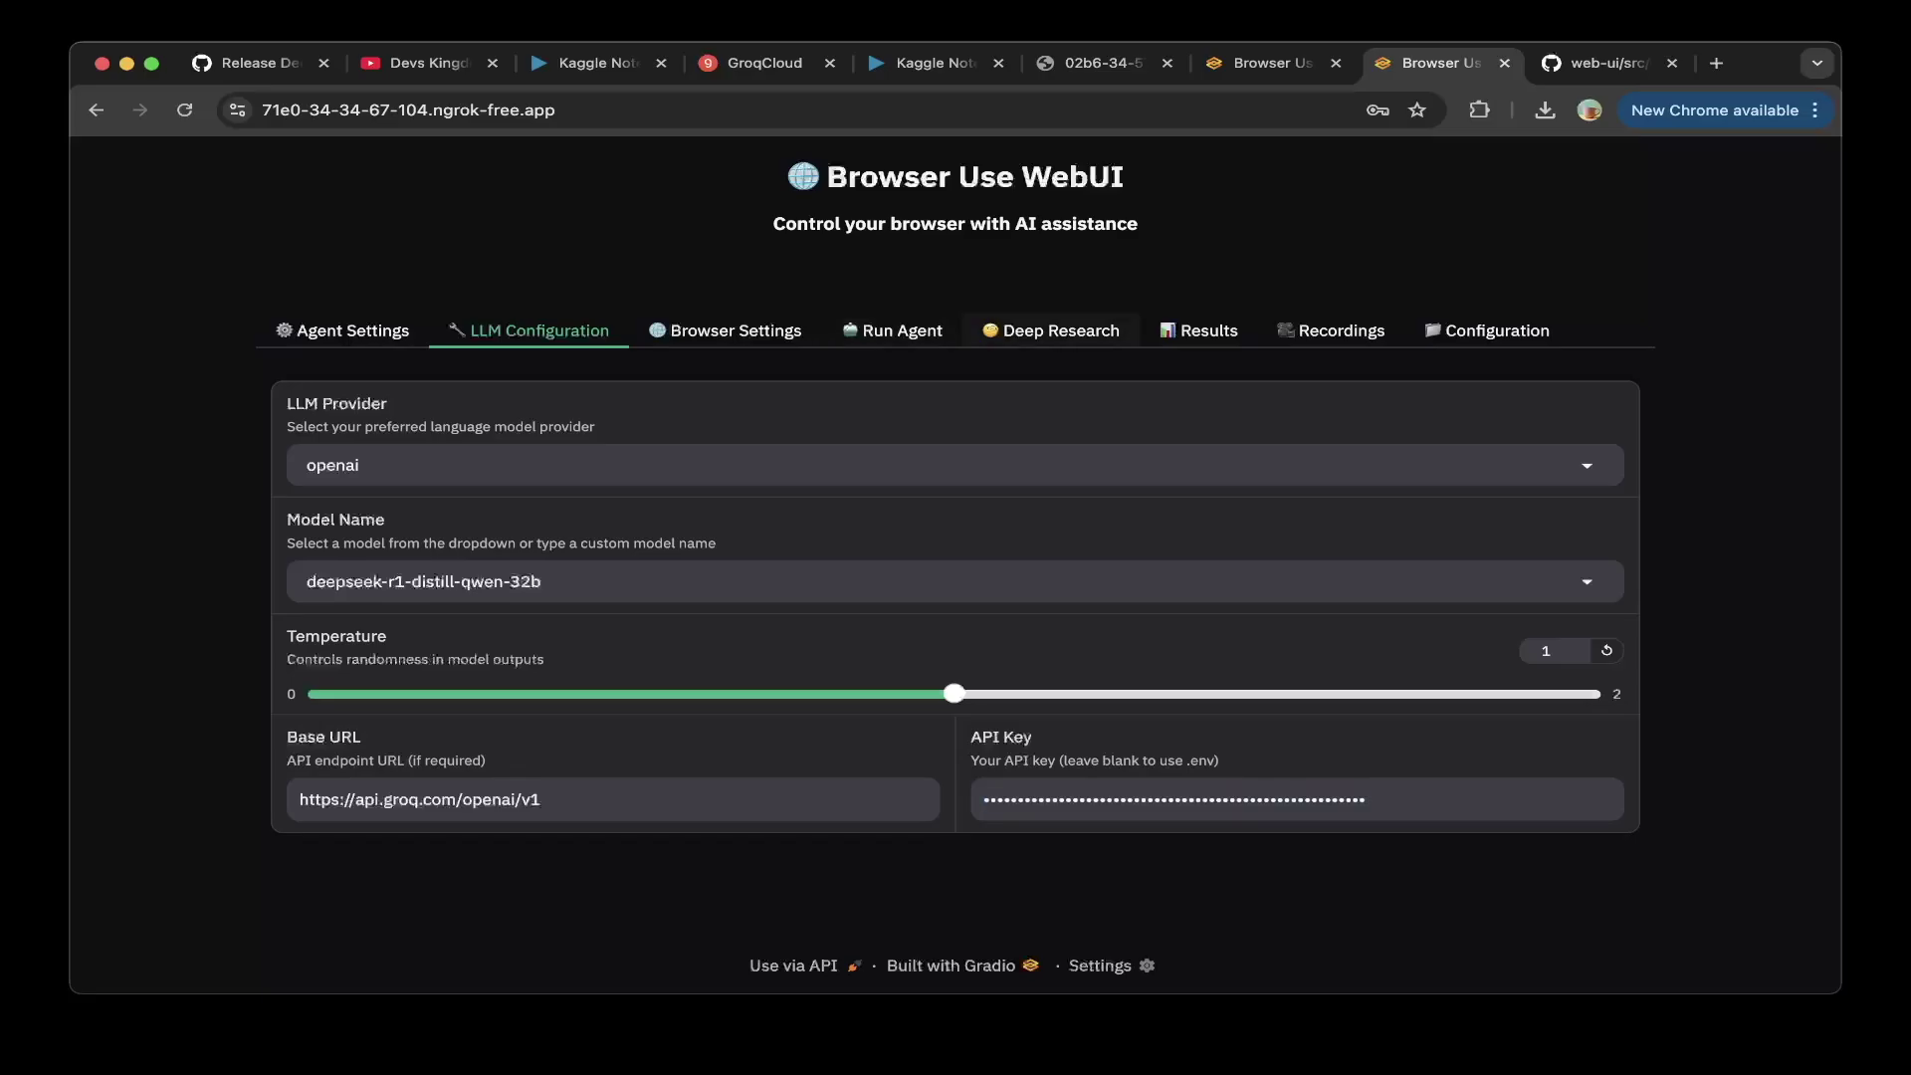
- Set Max Search Iteration to 1 and run Deep Research on the reinforcement learning report task
{"action": "left_click", "coordinate": [374, 487]}
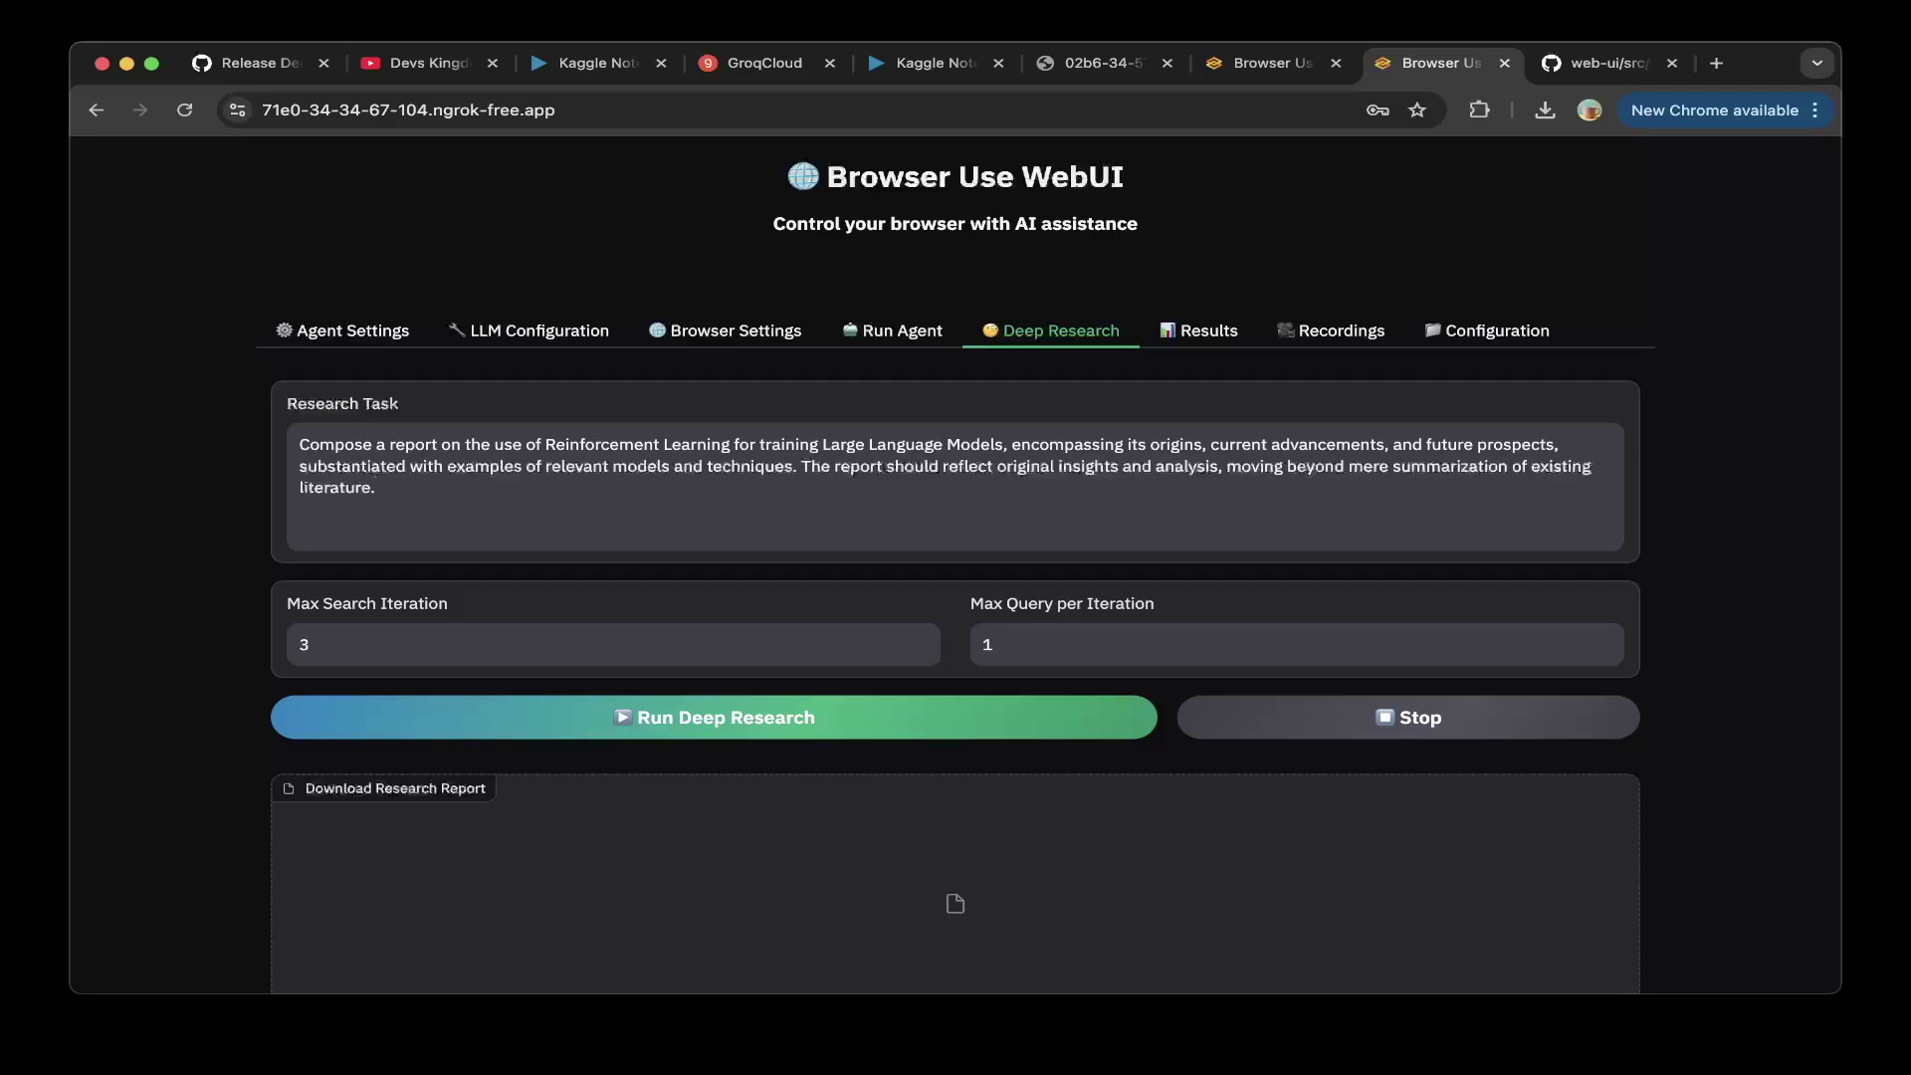
{"action": "key", "text": "BackSpace"}
{"action": "type", "text": "1"}
{"action": "scroll", "coordinate": [714, 677], "scroll_direction": "down", "scroll_amount": 1}
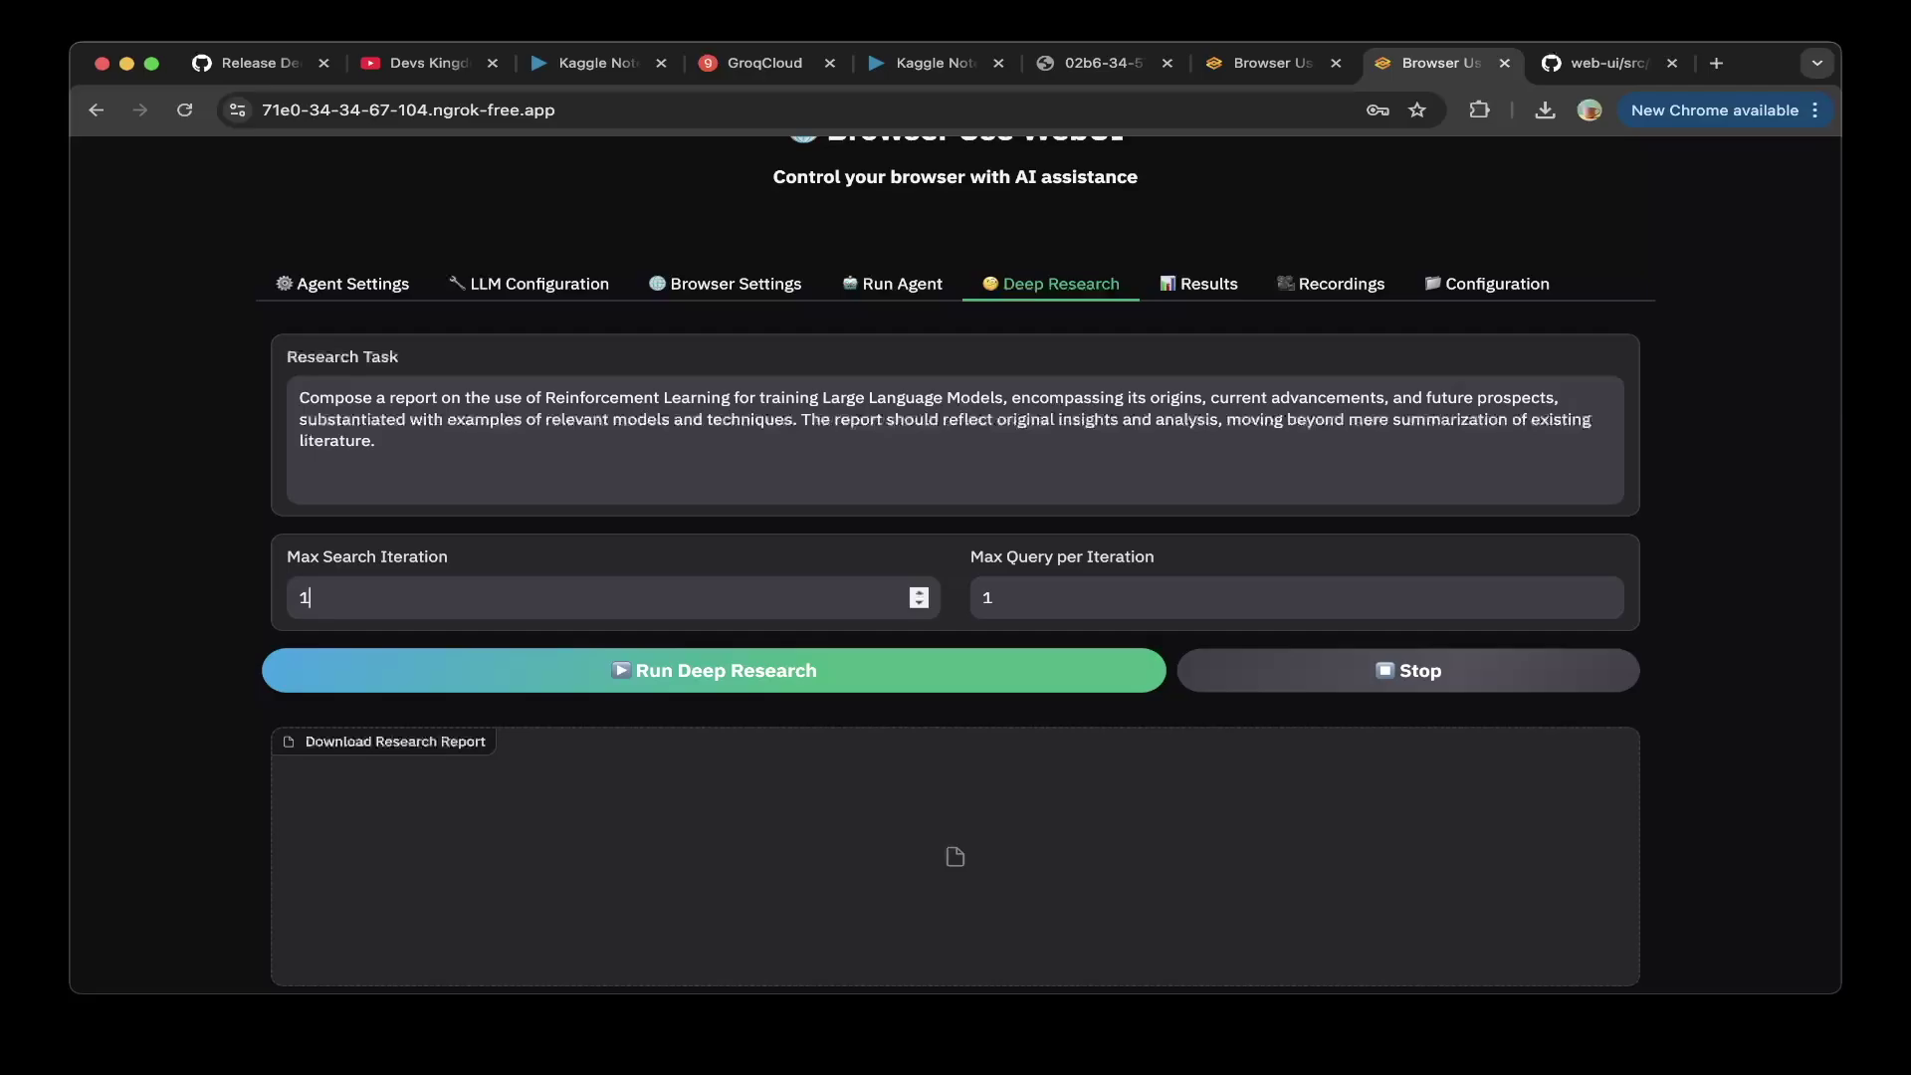
{"action": "left_click", "coordinate": [713, 670]}
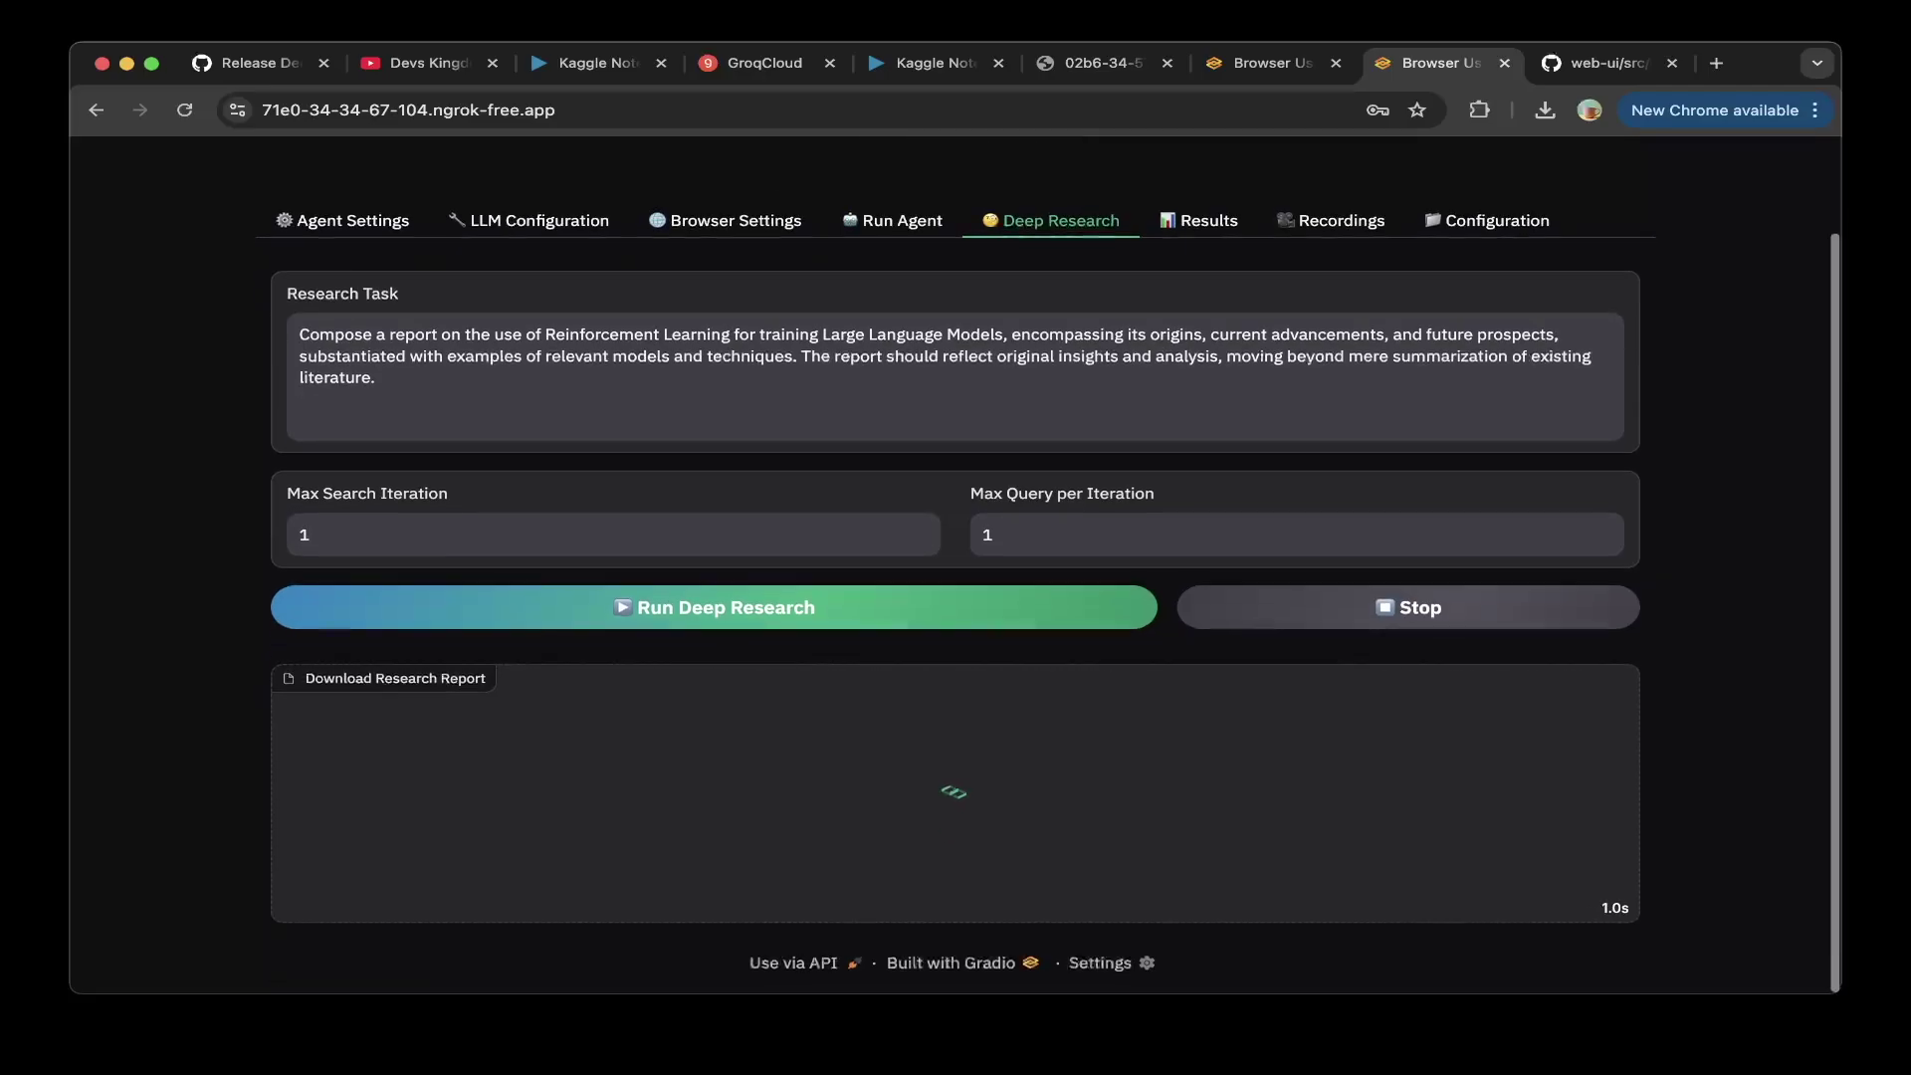
- Open the browser_use_webui notebook on Kaggle and examine the latest Deep Research run's log output for errors
{"action": "left_click", "coordinate": [598, 63]}
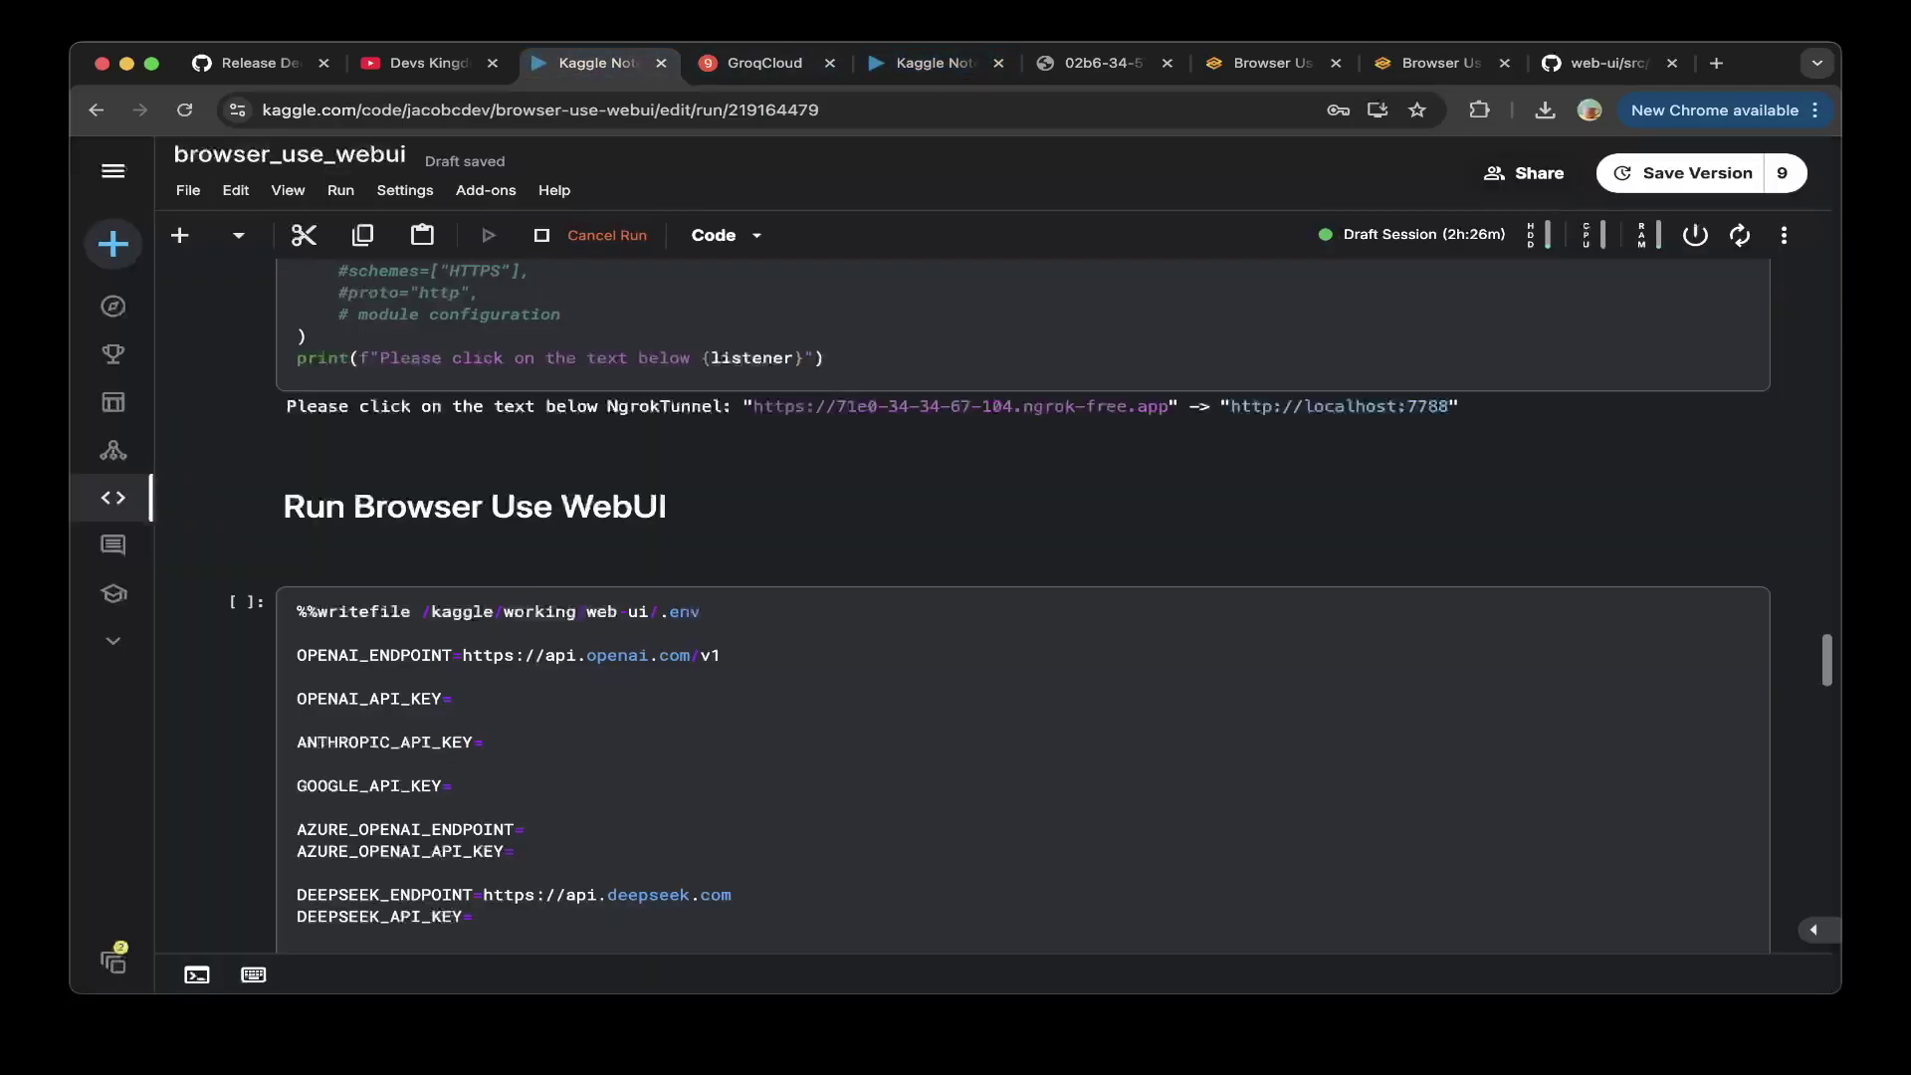
{"action": "scroll", "coordinate": [997, 605], "scroll_direction": "down", "scroll_amount": 20}
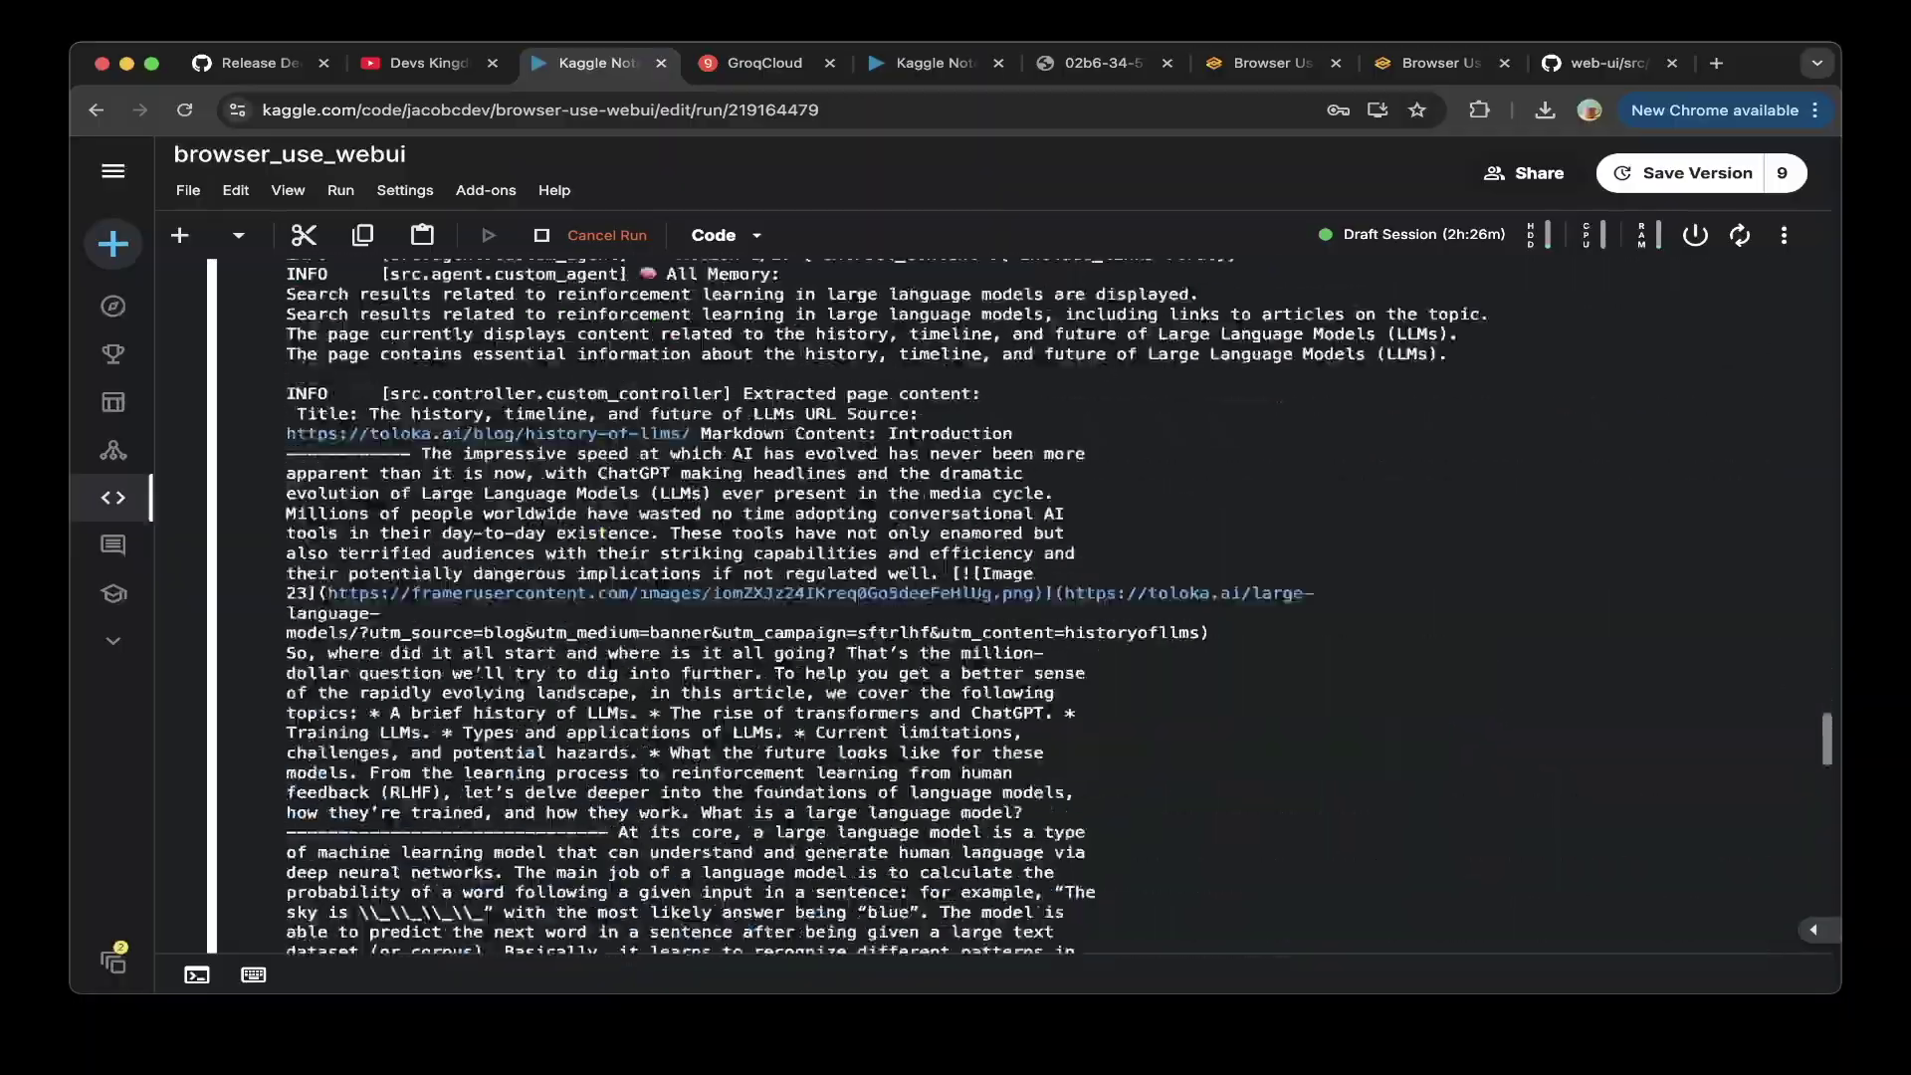
{"action": "scroll", "coordinate": [1033, 585], "scroll_direction": "down", "scroll_amount": 20}
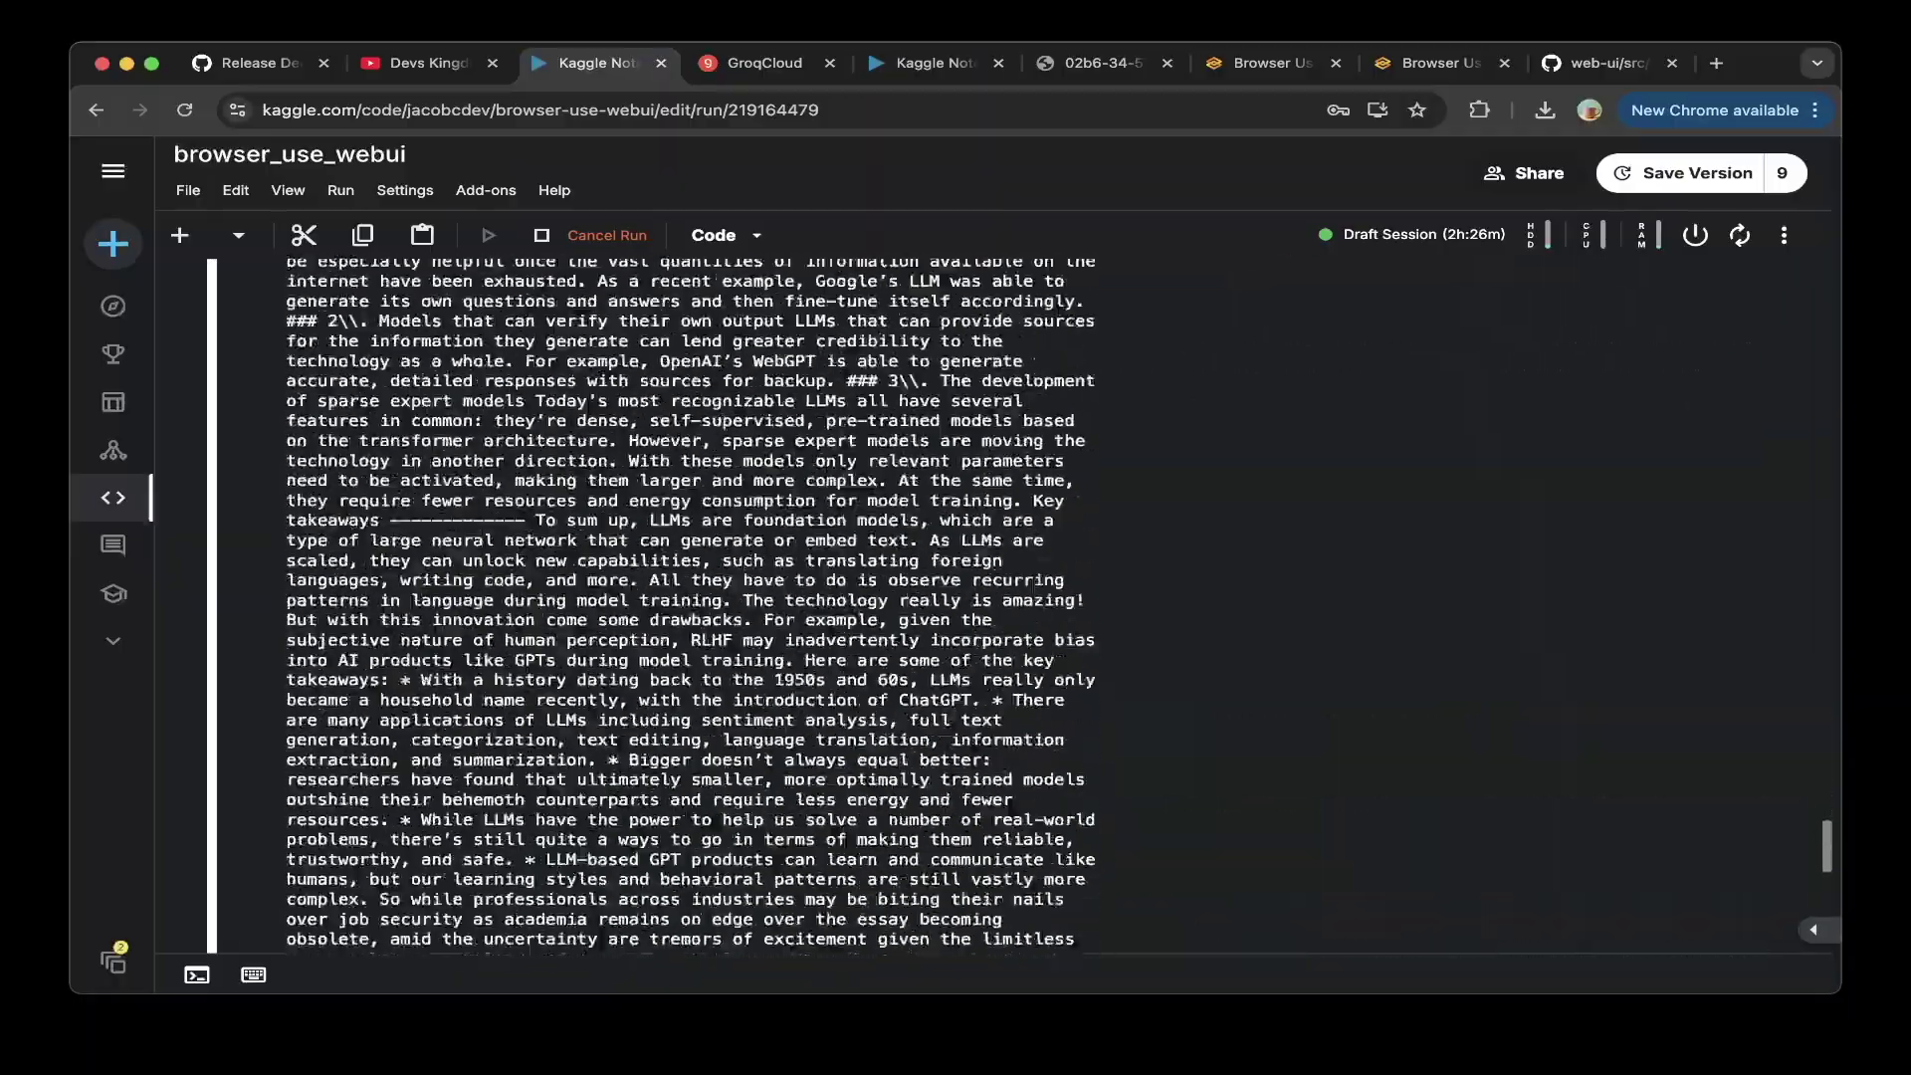
{"action": "scroll", "coordinate": [690, 607], "scroll_direction": "down", "scroll_amount": 15}
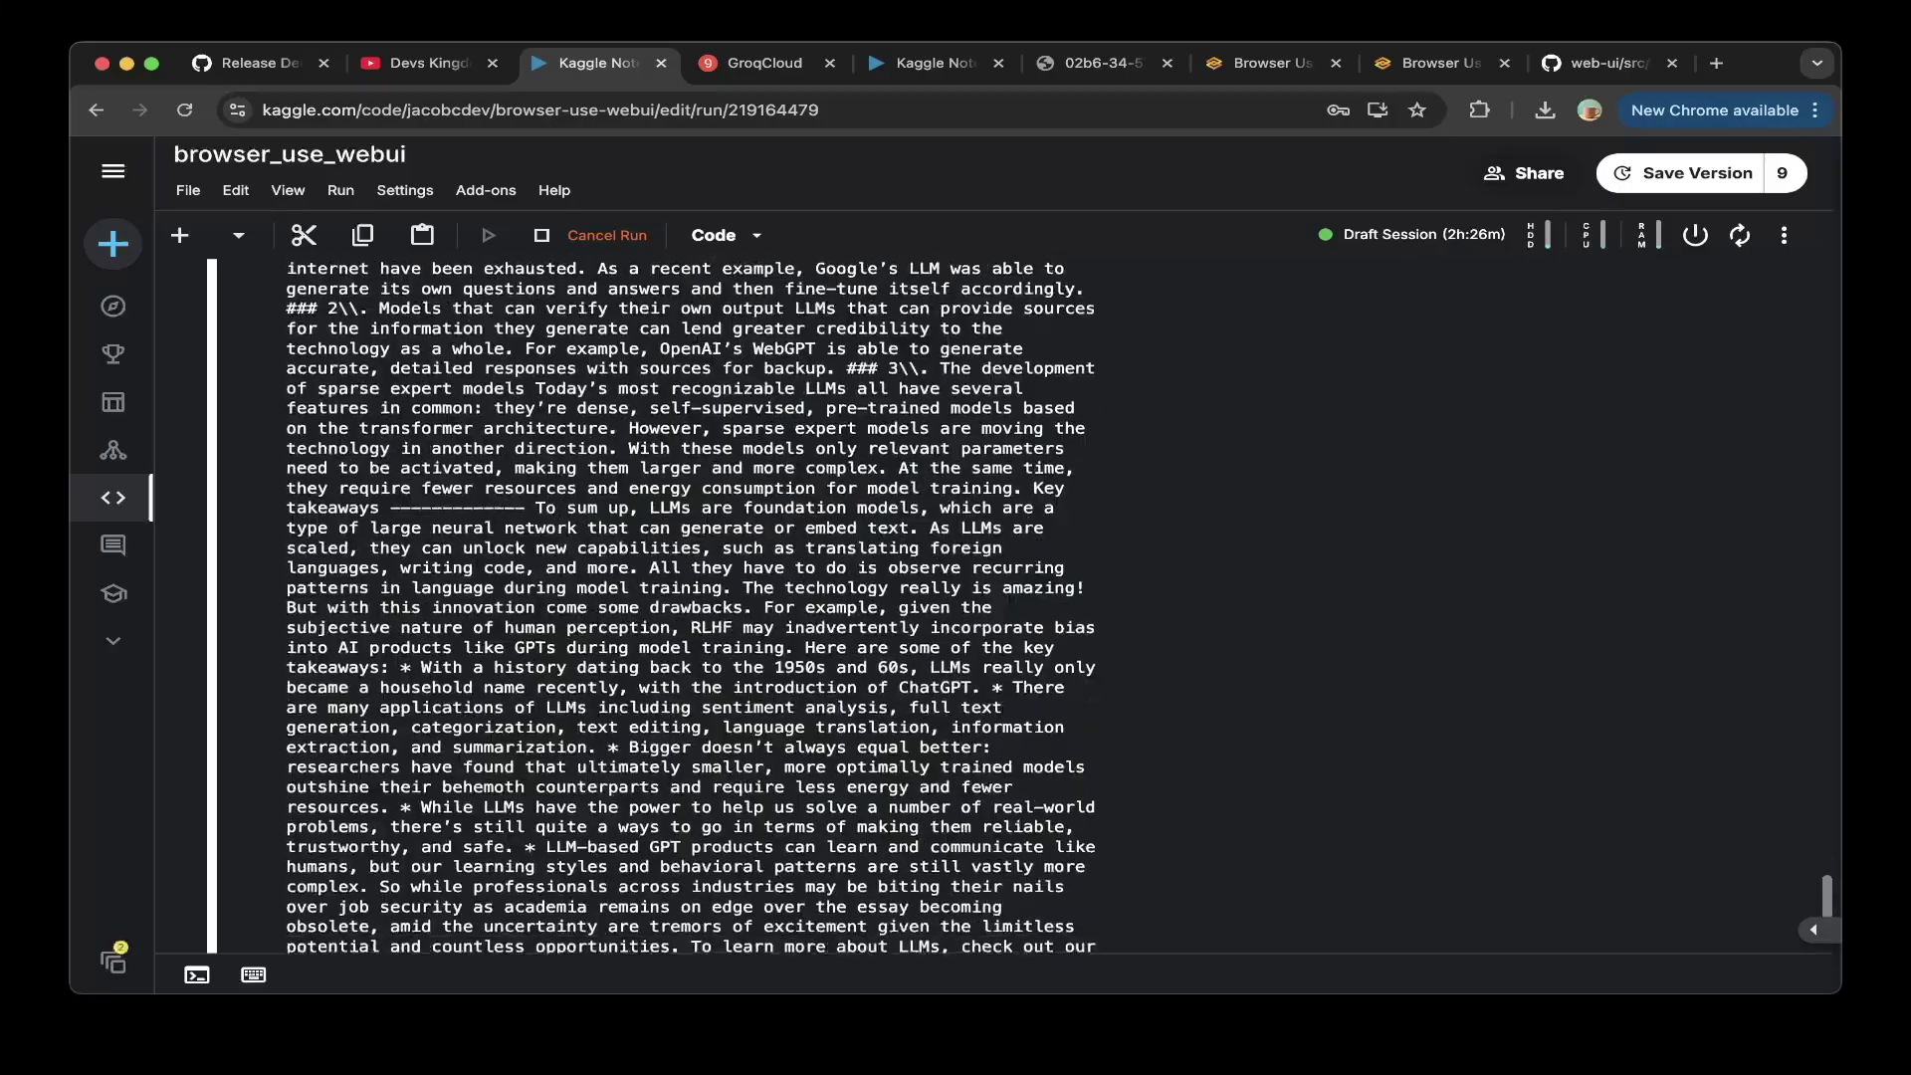
{"action": "scroll", "coordinate": [1025, 602], "scroll_direction": "down", "scroll_amount": 15}
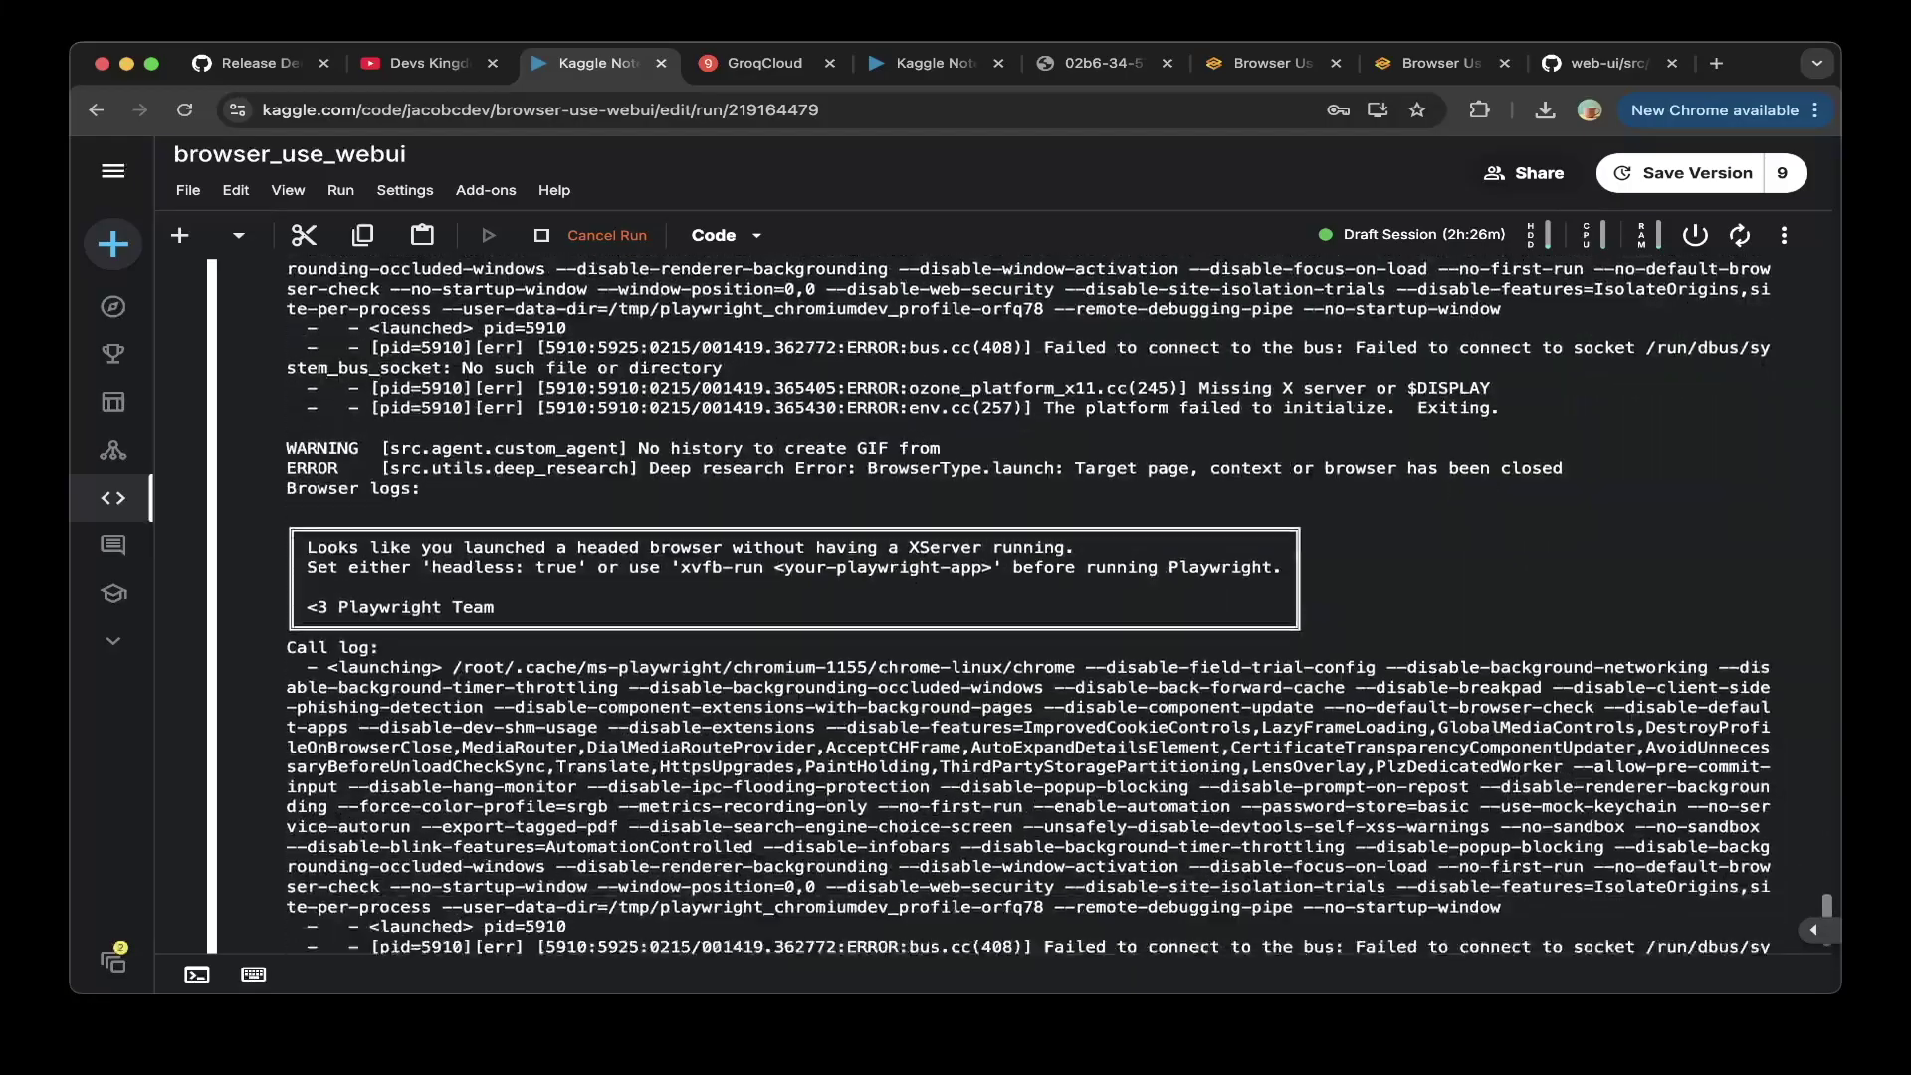
{"action": "scroll", "coordinate": [1025, 602], "scroll_direction": "down", "scroll_amount": 10}
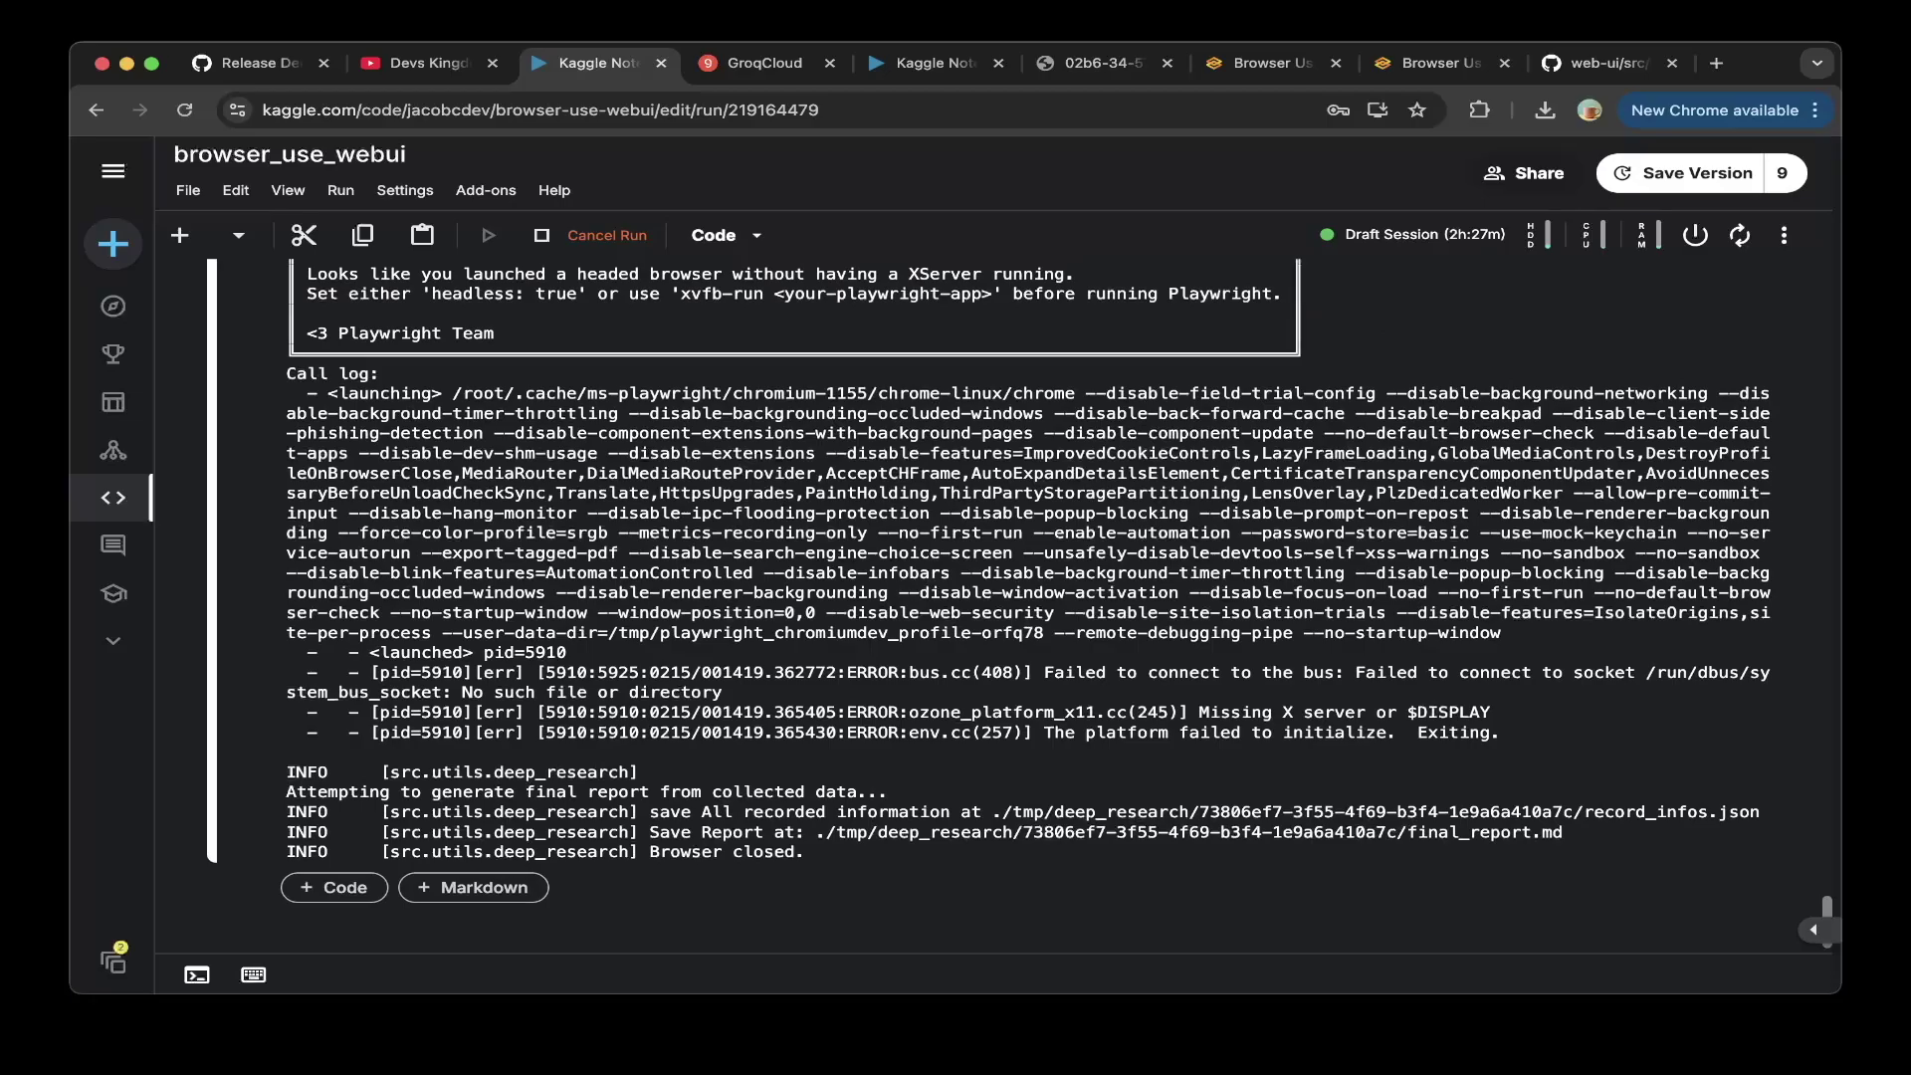
{"action": "scroll", "coordinate": [1025, 602], "scroll_direction": "up", "scroll_amount": 10}
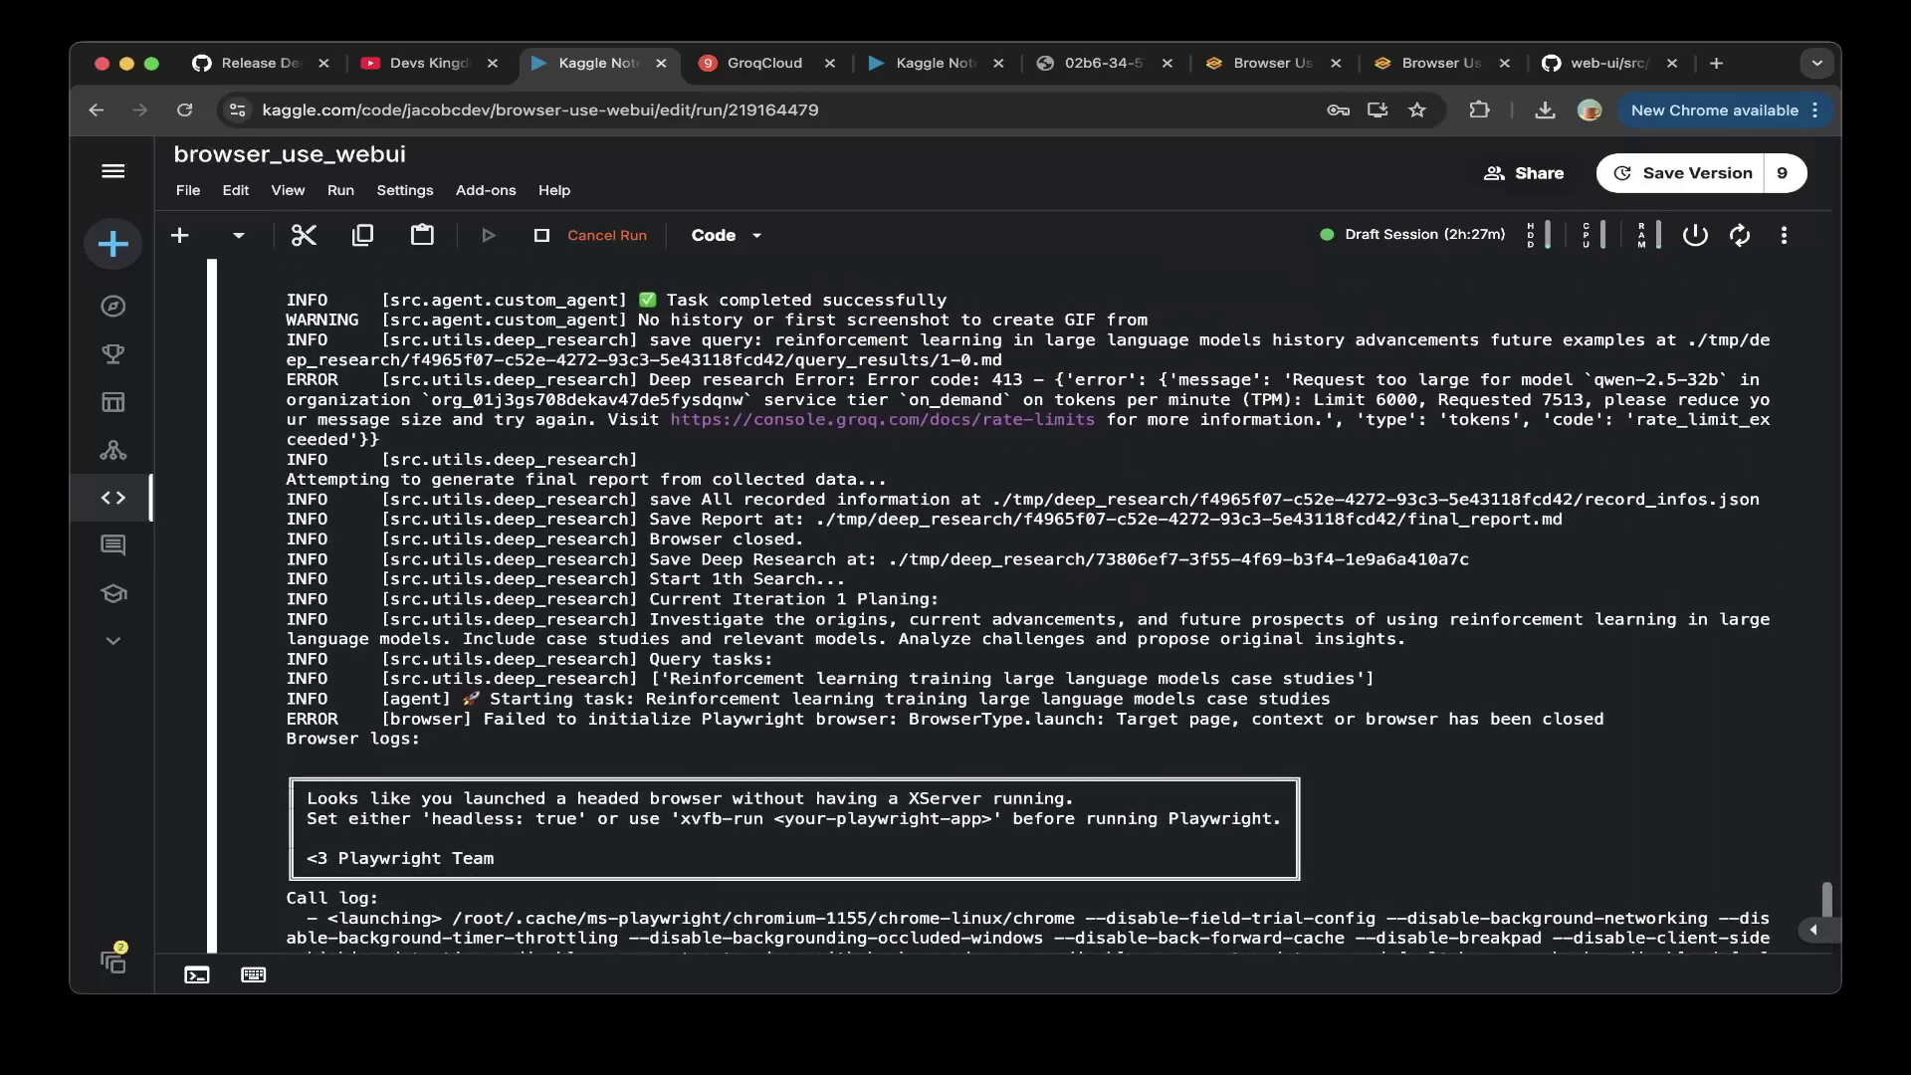
{"action": "scroll", "coordinate": [1025, 602], "scroll_direction": "down", "scroll_amount": 3}
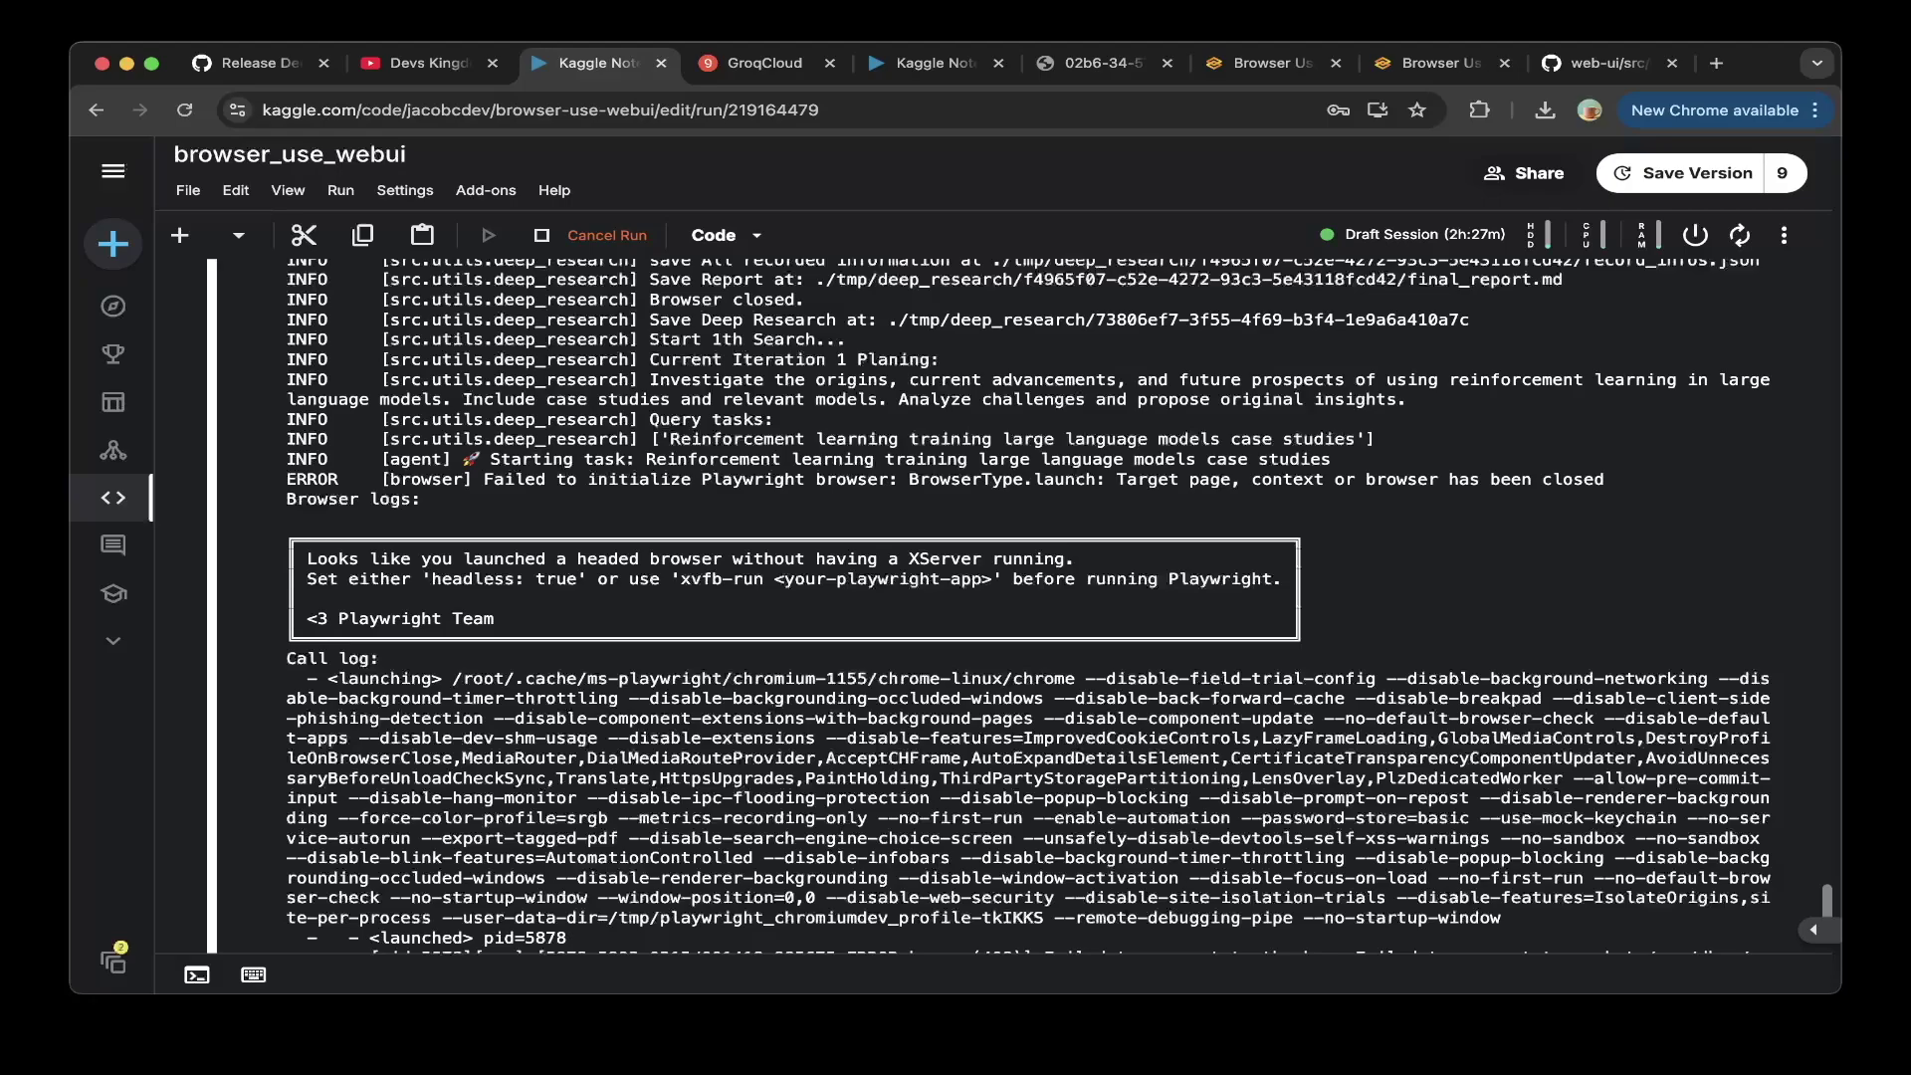
- Return to the WebUI, review the Deep Research result and enable Headless Mode in the browser settings
{"action": "left_click", "coordinate": [1438, 62]}
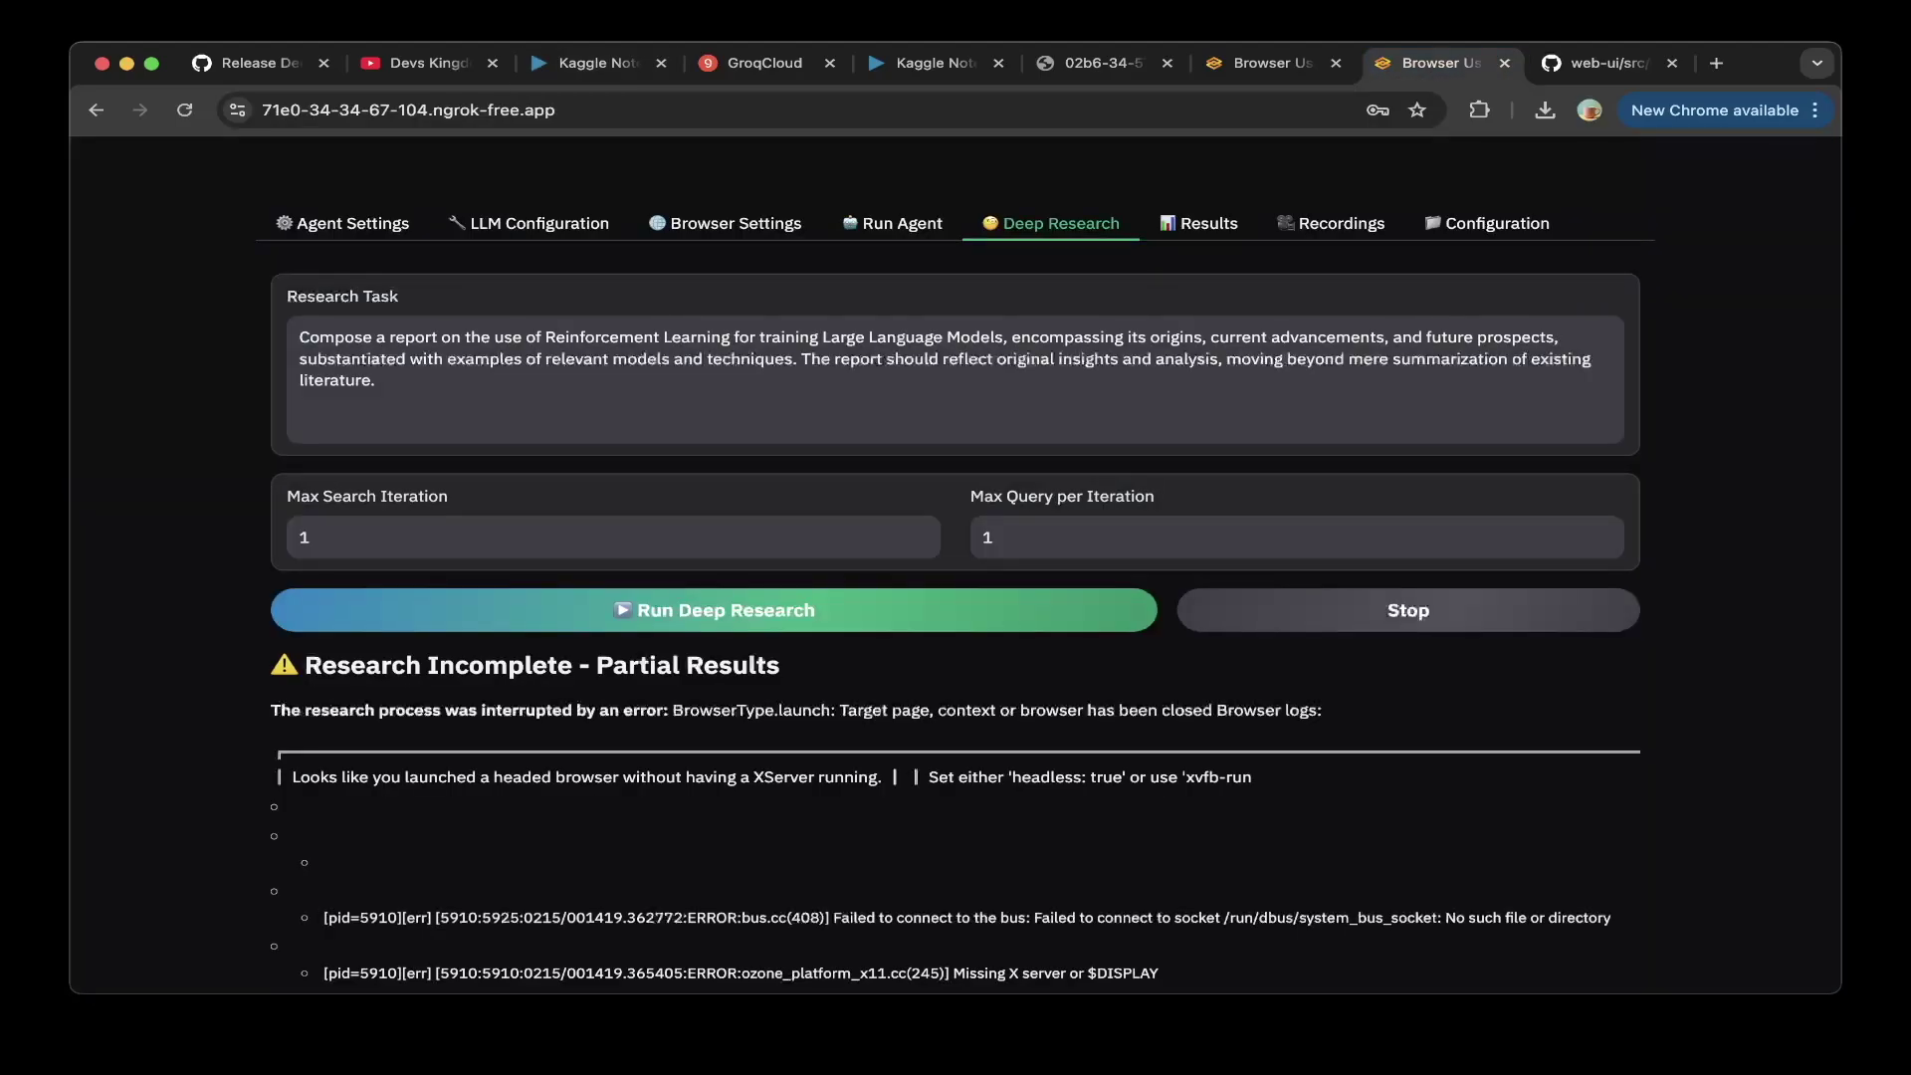
{"action": "scroll", "coordinate": [955, 557], "scroll_direction": "down", "scroll_amount": 3}
{"action": "scroll", "coordinate": [955, 557], "scroll_direction": "up", "scroll_amount": 4}
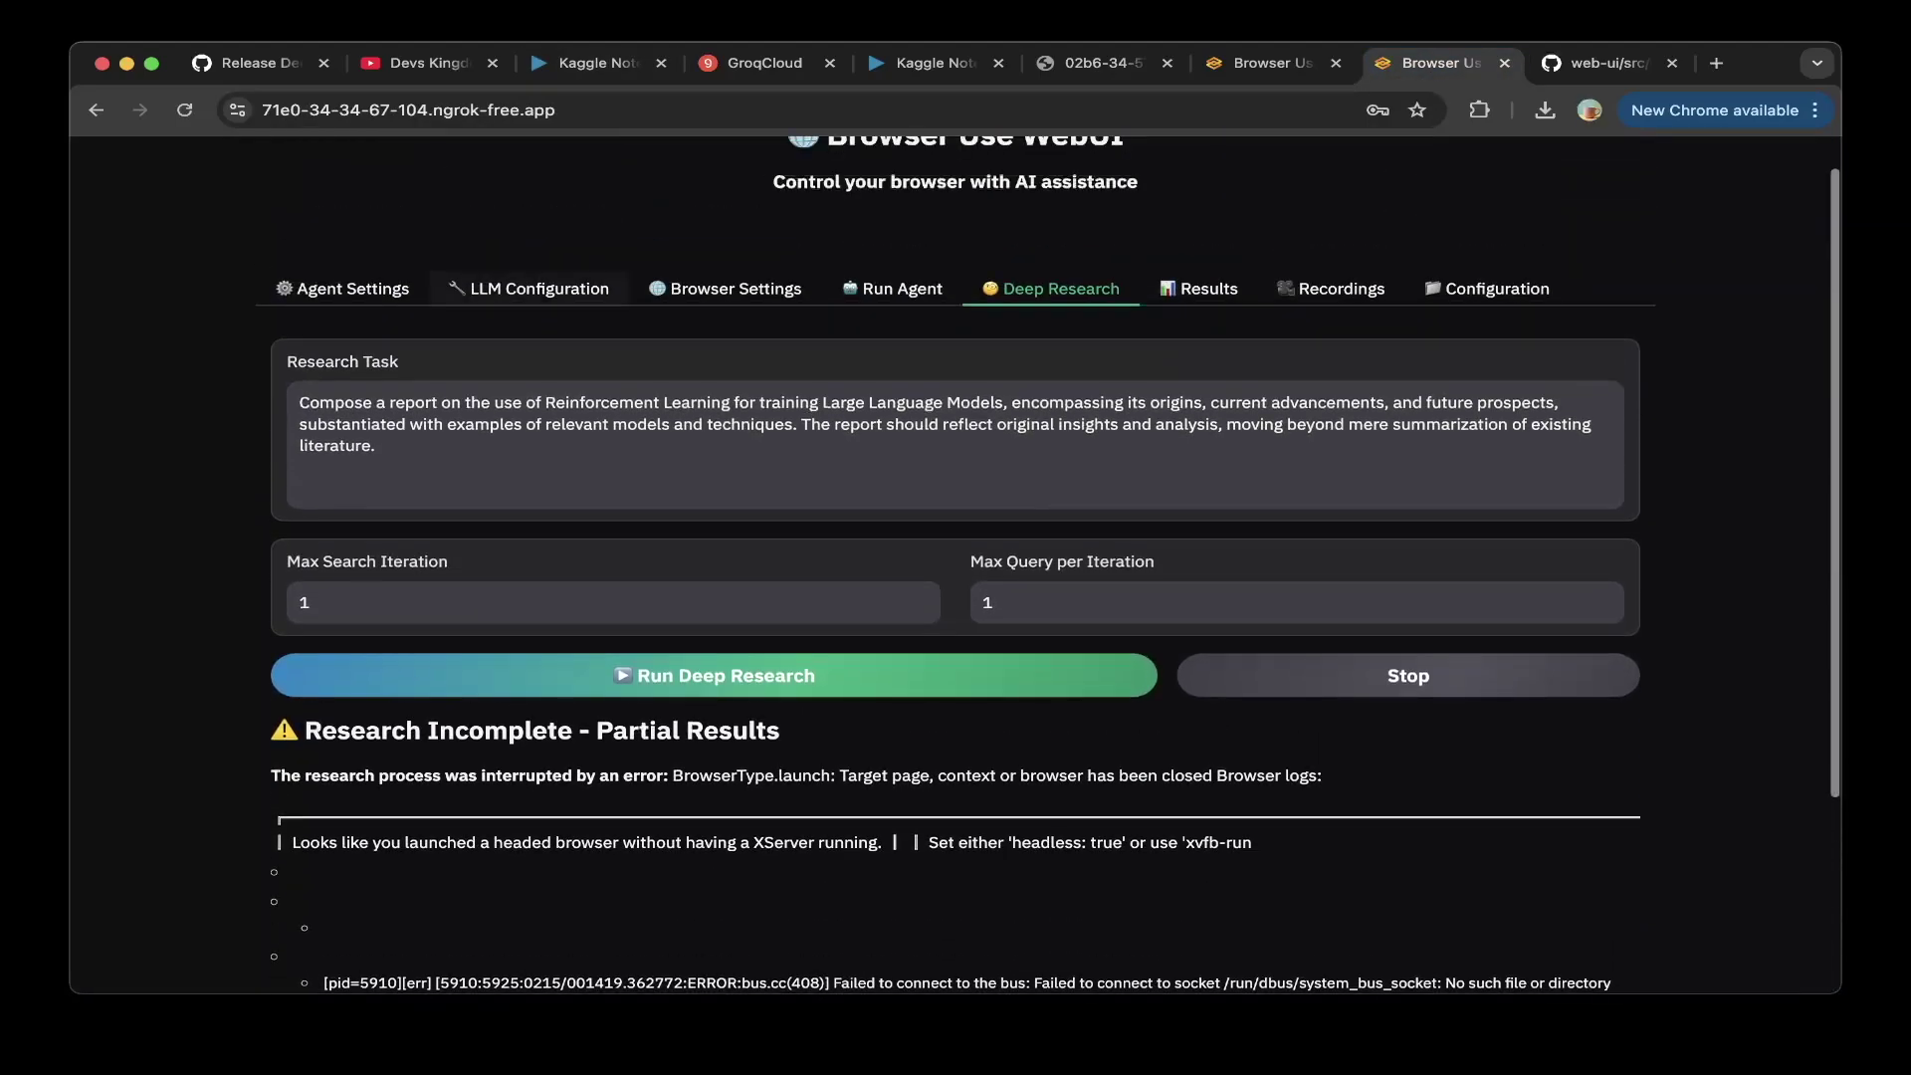
{"action": "left_click", "coordinate": [528, 288]}
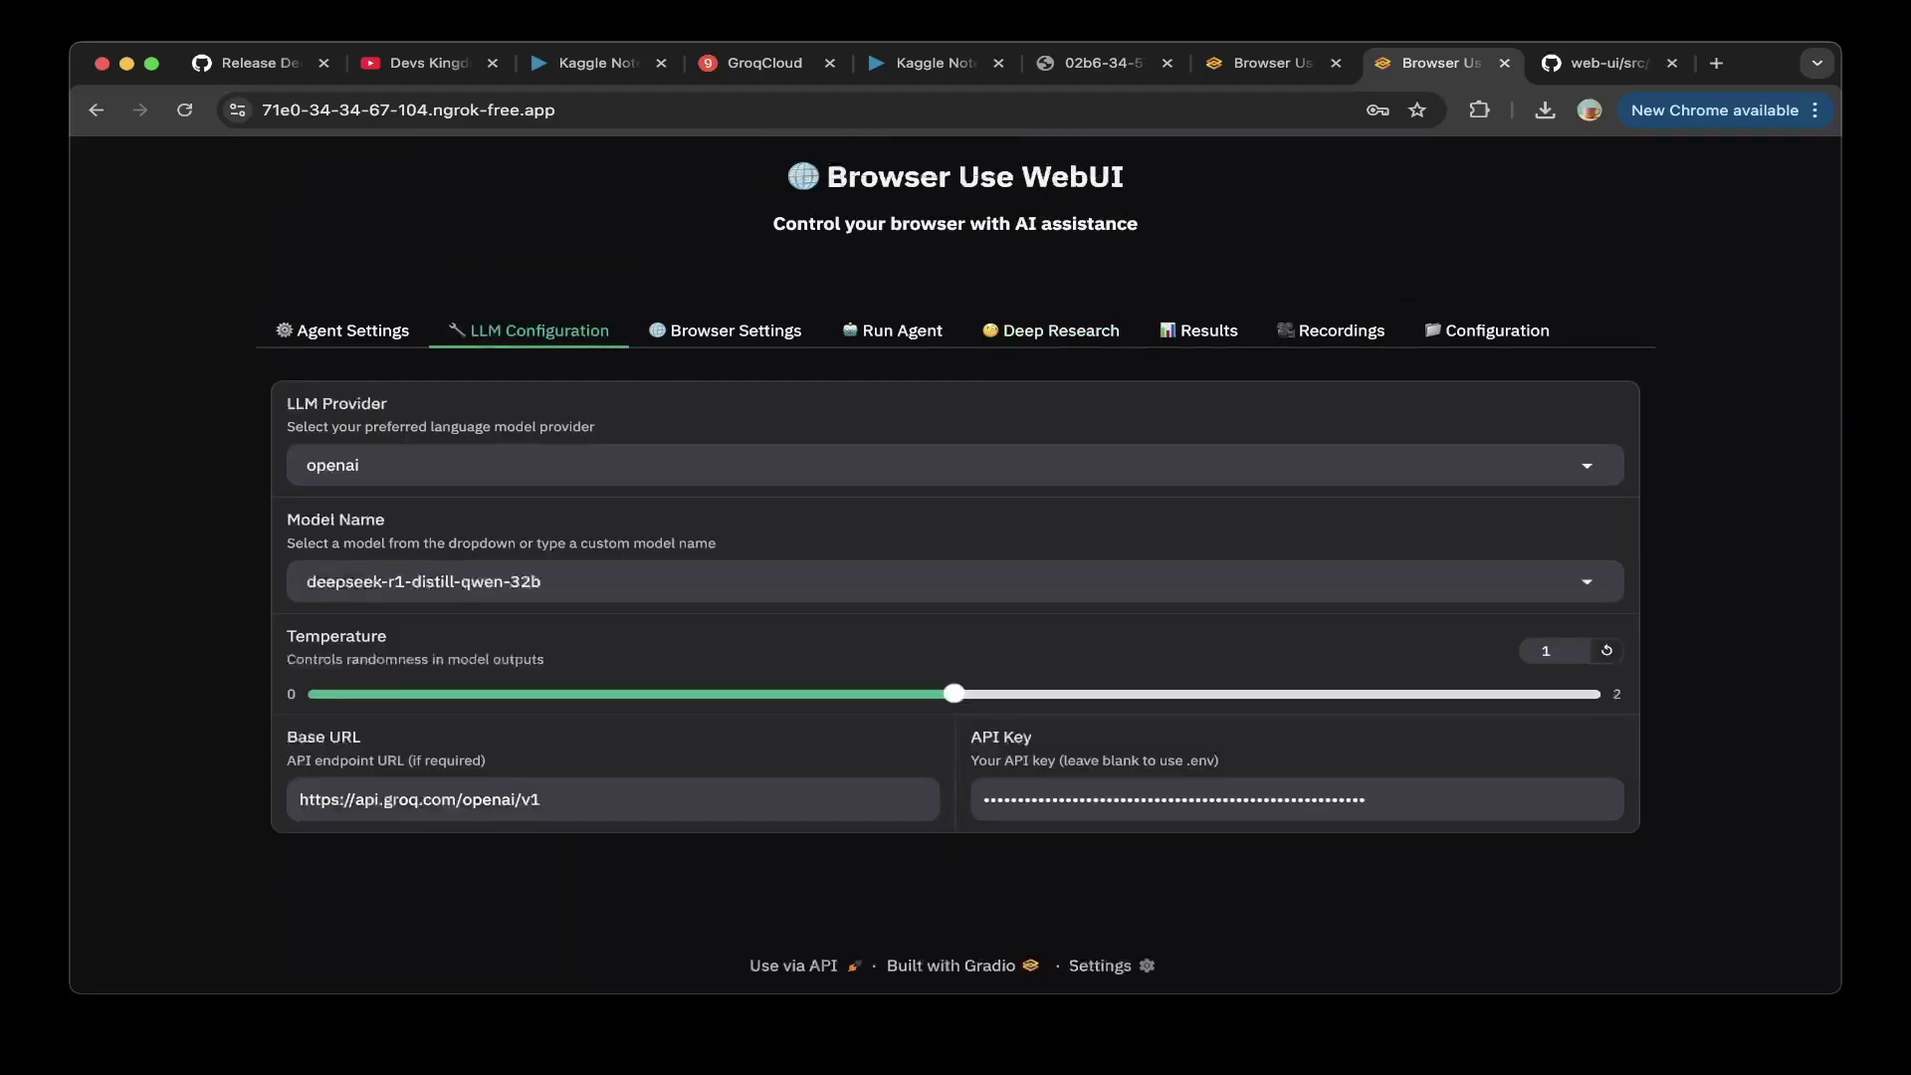
{"action": "left_click", "coordinate": [734, 330]}
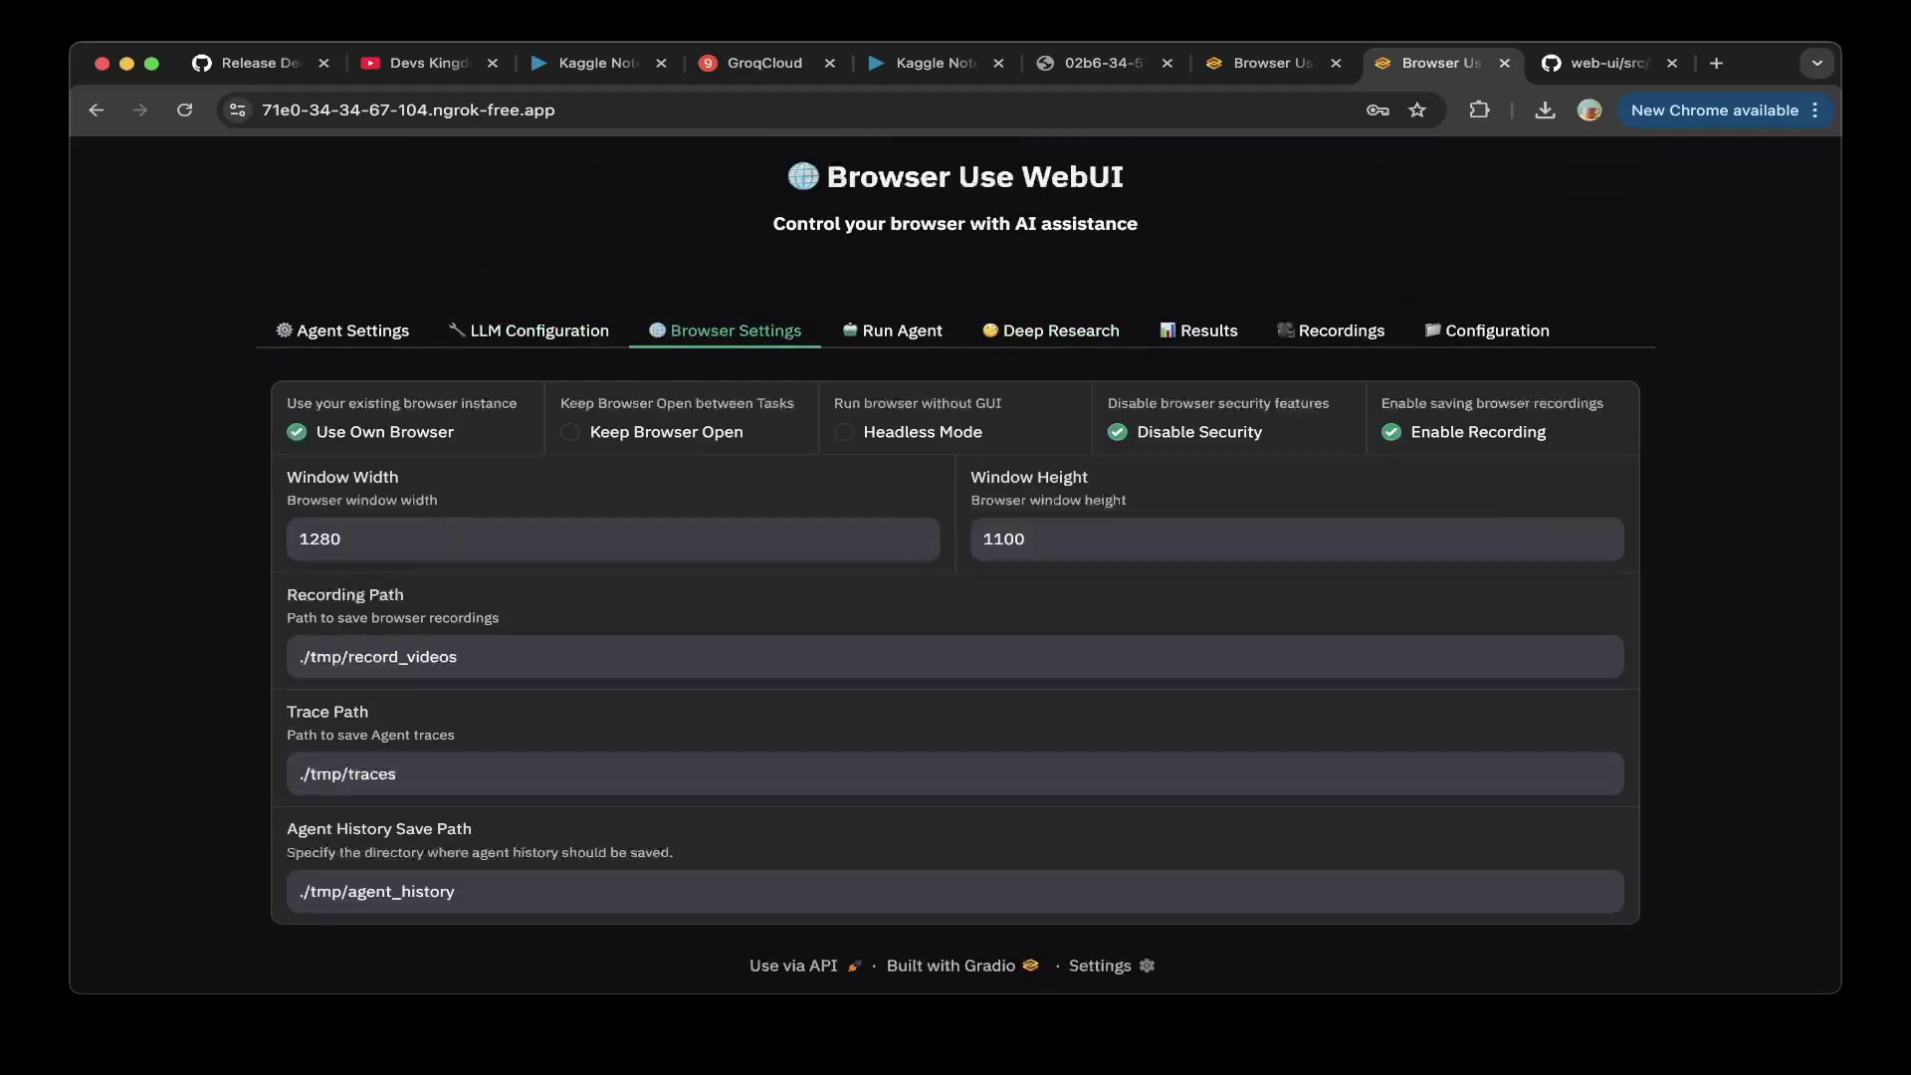
{"action": "left_click", "coordinate": [843, 432]}
- Run Deep Research again on the same task and check its log in the browser_use_webui notebook
{"action": "left_click", "coordinate": [1051, 330]}
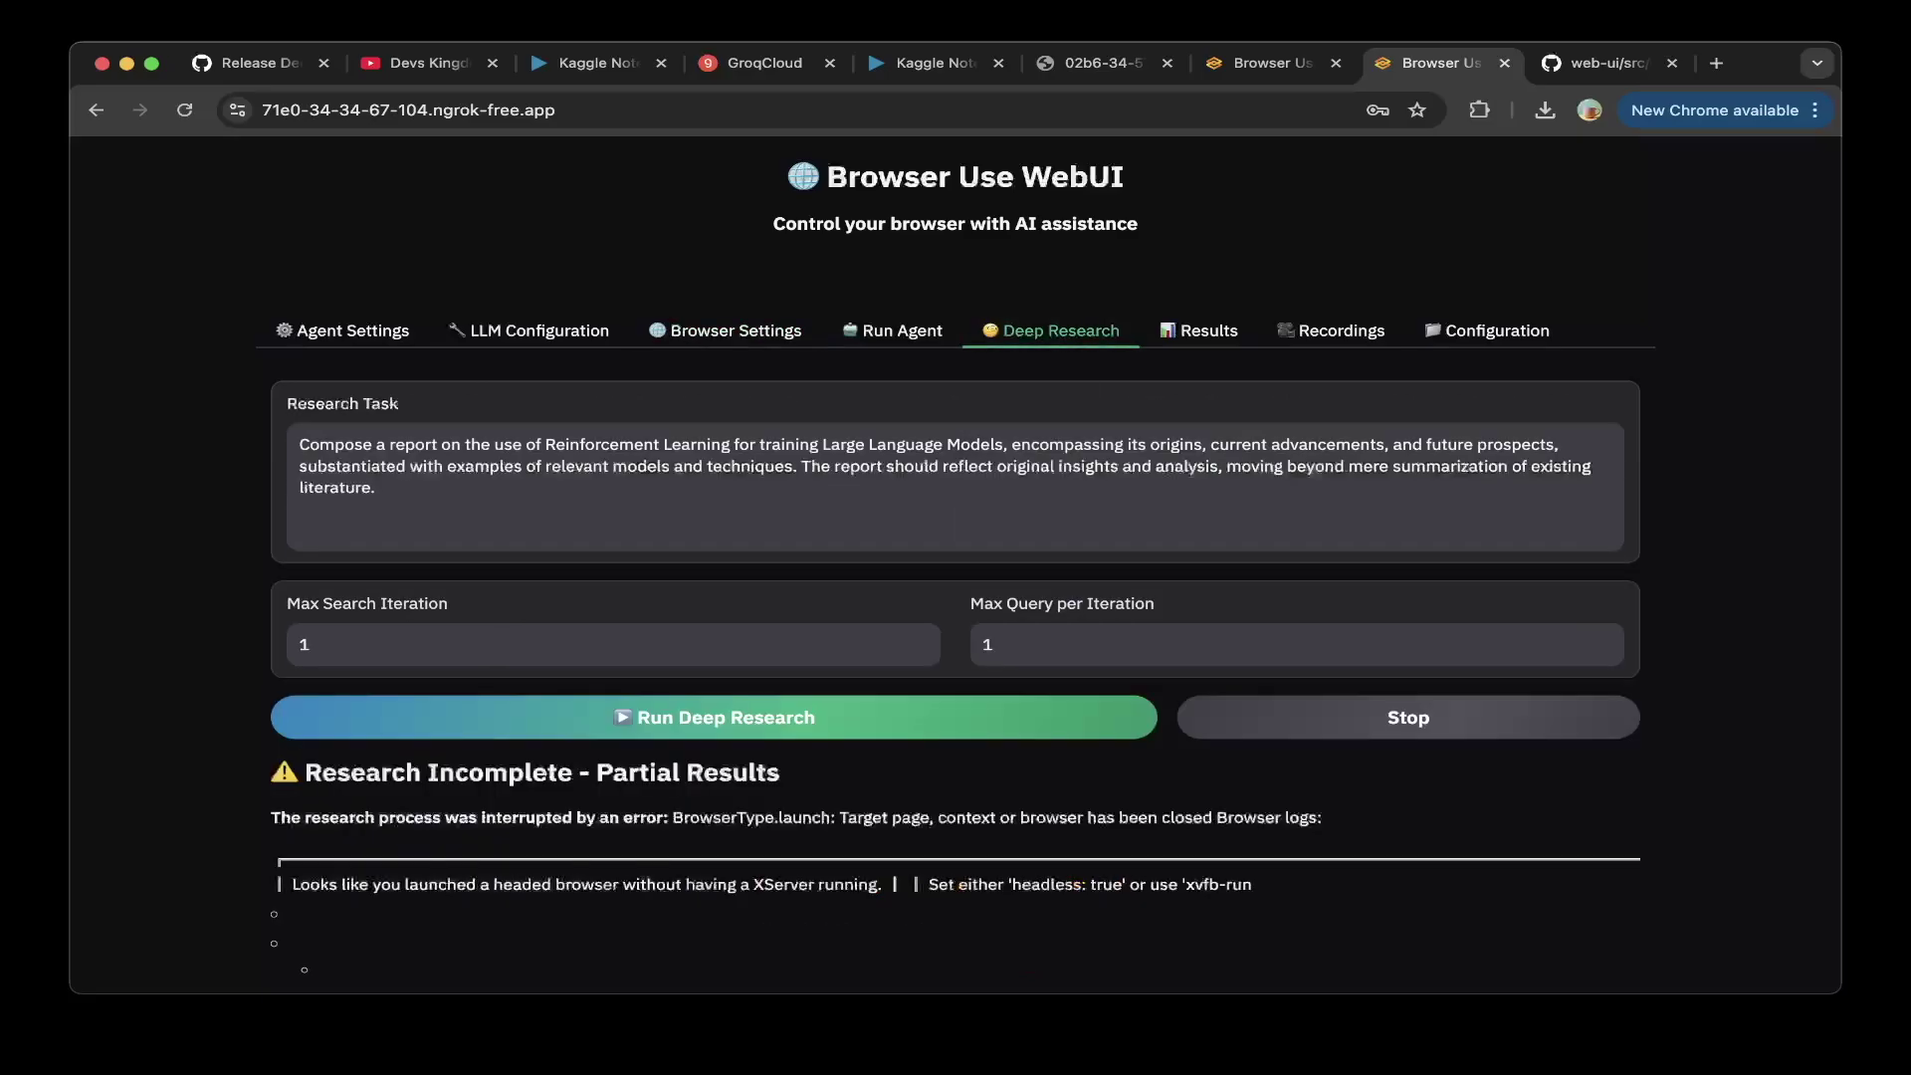
{"action": "left_click", "coordinate": [876, 717]}
{"action": "scroll", "coordinate": [876, 716], "scroll_direction": "down", "scroll_amount": 1}
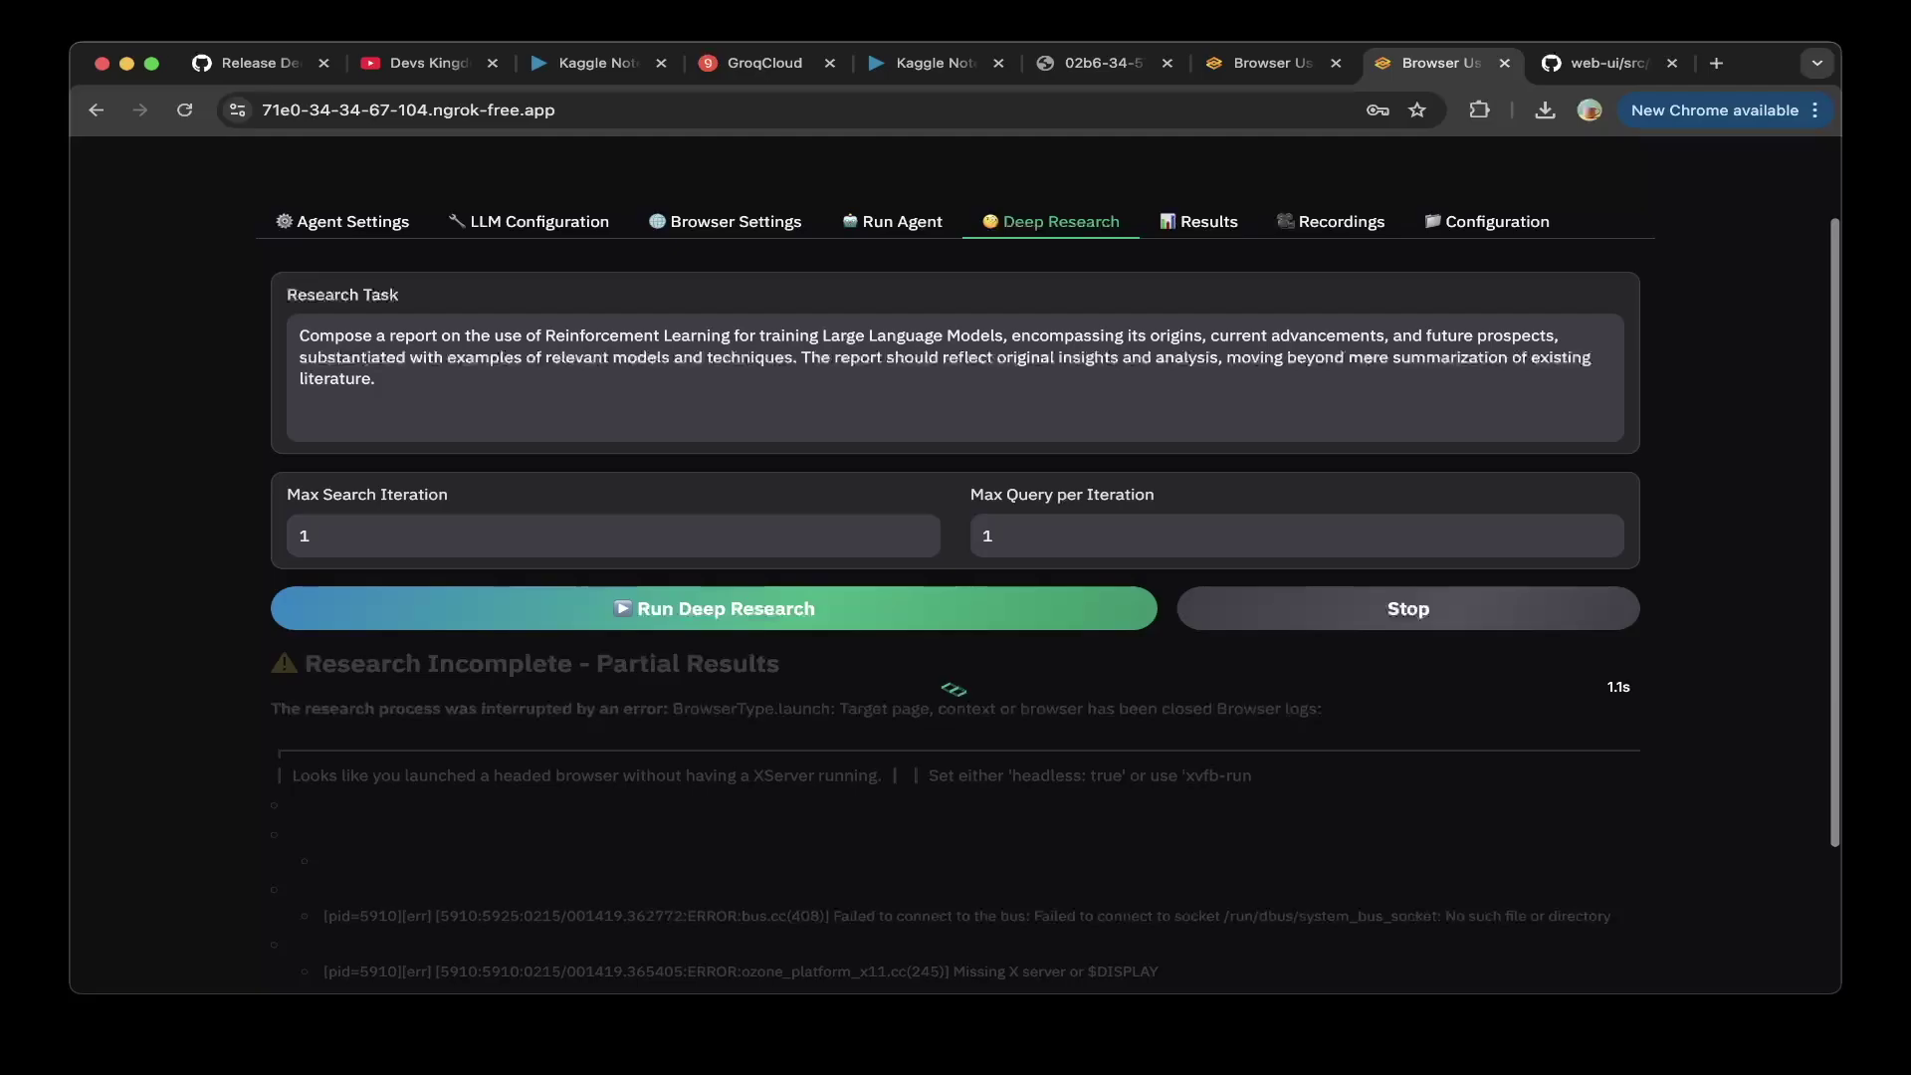
{"action": "left_click", "coordinate": [594, 63]}
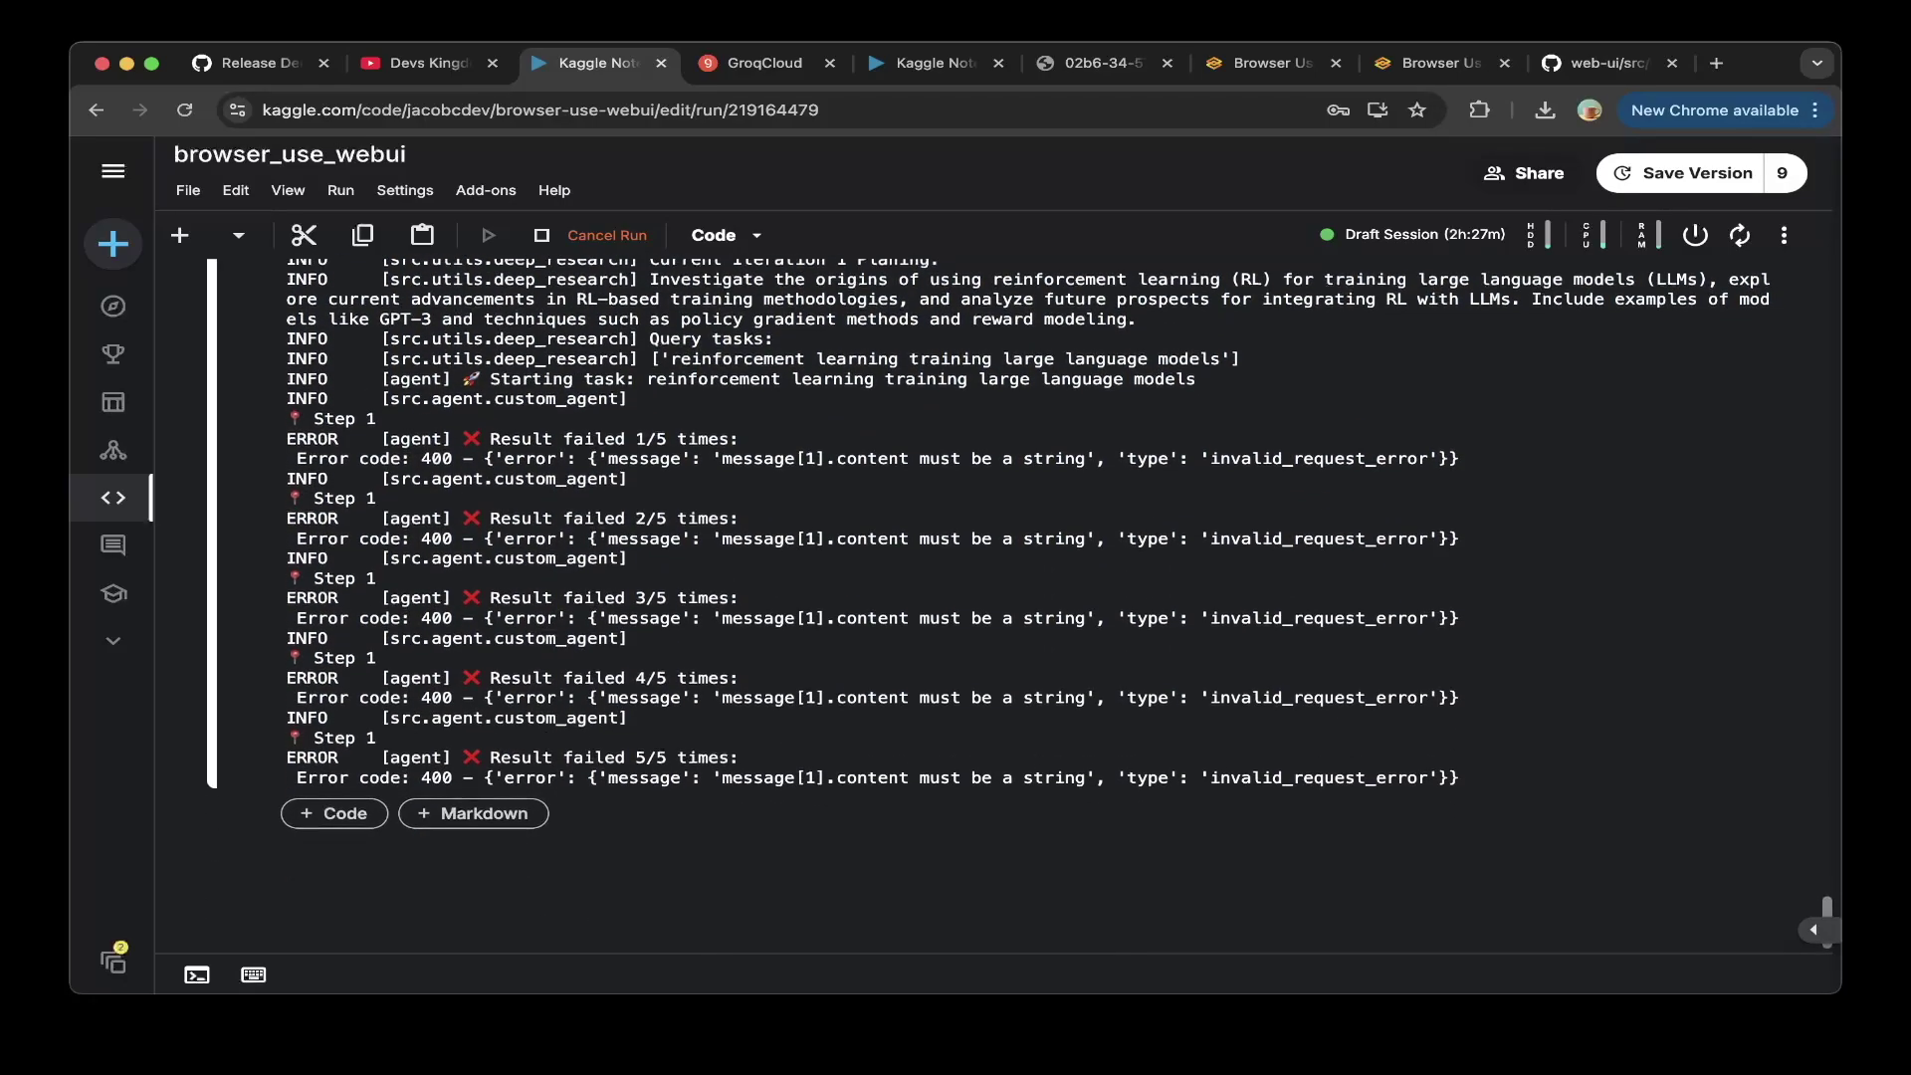
- Review the WebUI's agent settings, compare the LLM configuration in the two open WebUI tabs, and check the available LLM providers
{"action": "left_click", "coordinate": [1433, 63]}
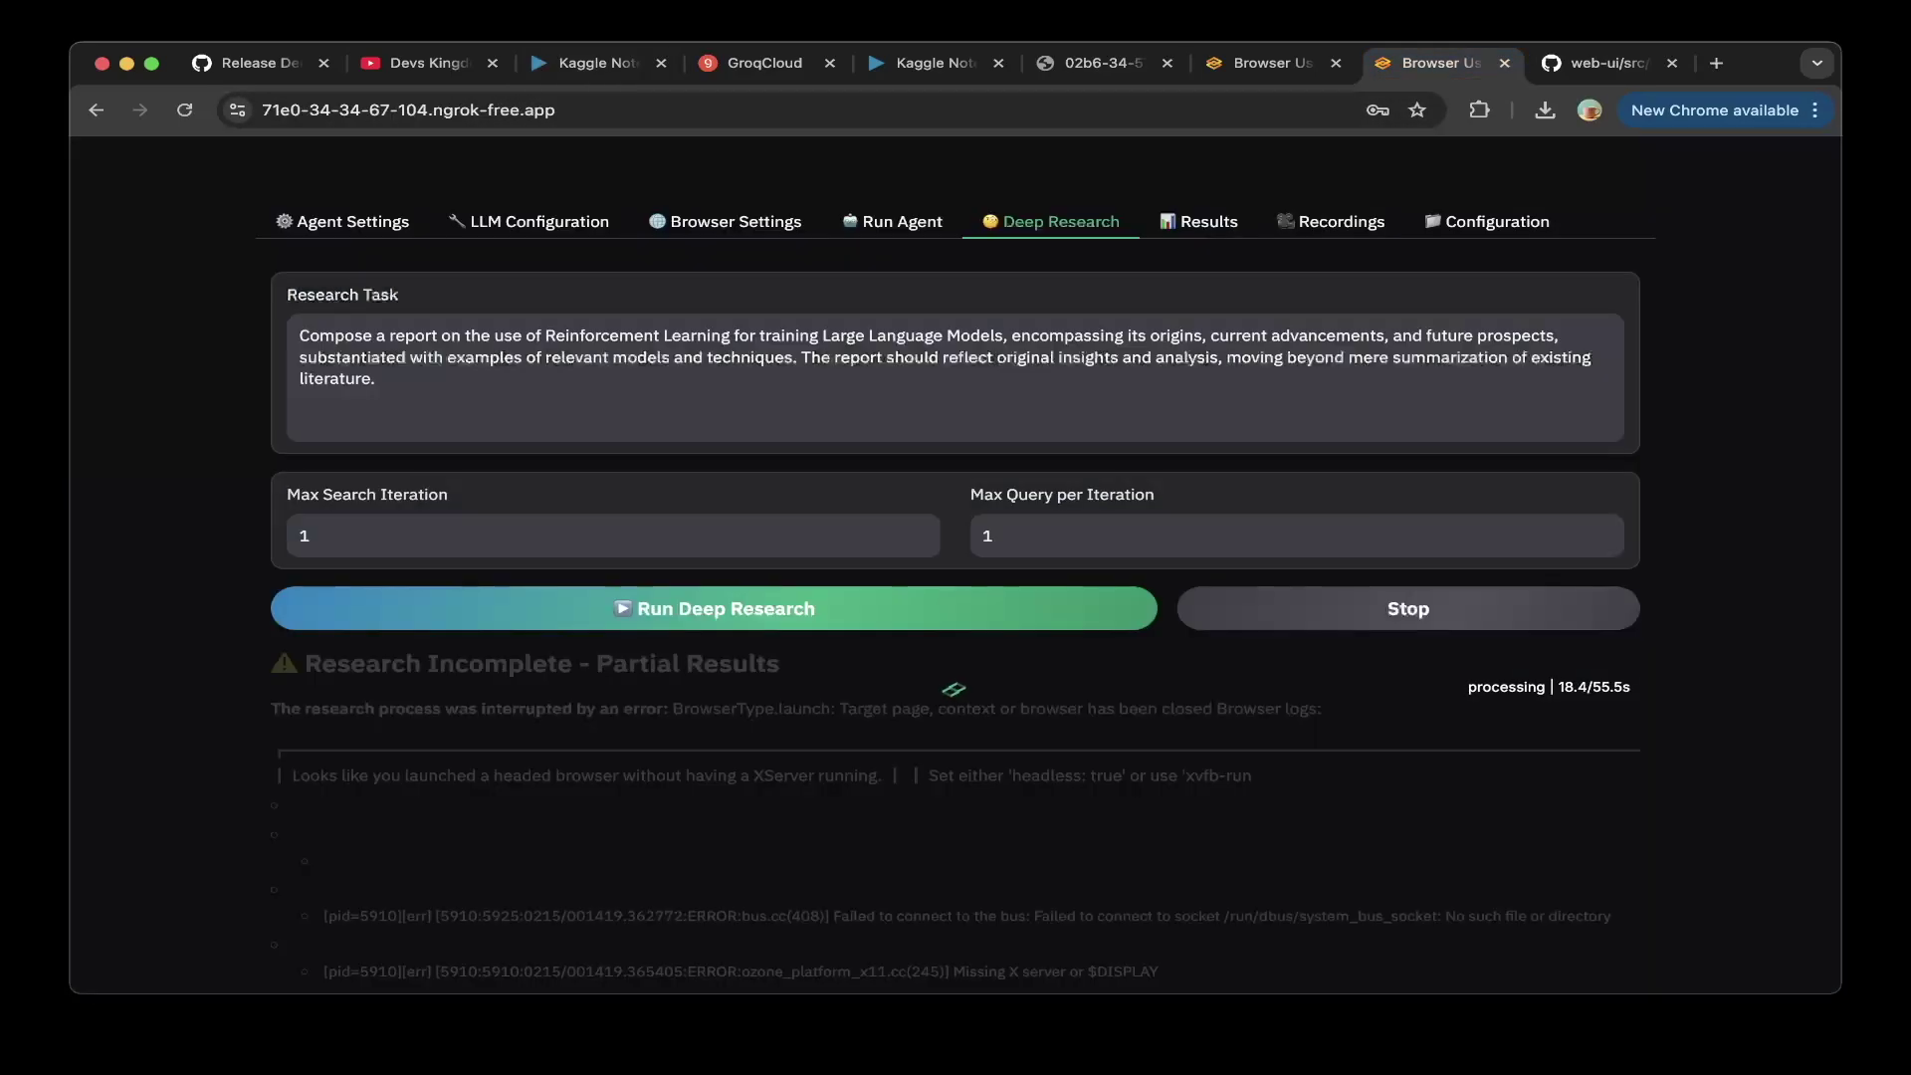
{"action": "scroll", "coordinate": [954, 563], "scroll_direction": "up", "scroll_amount": 2}
{"action": "left_click", "coordinate": [341, 330]}
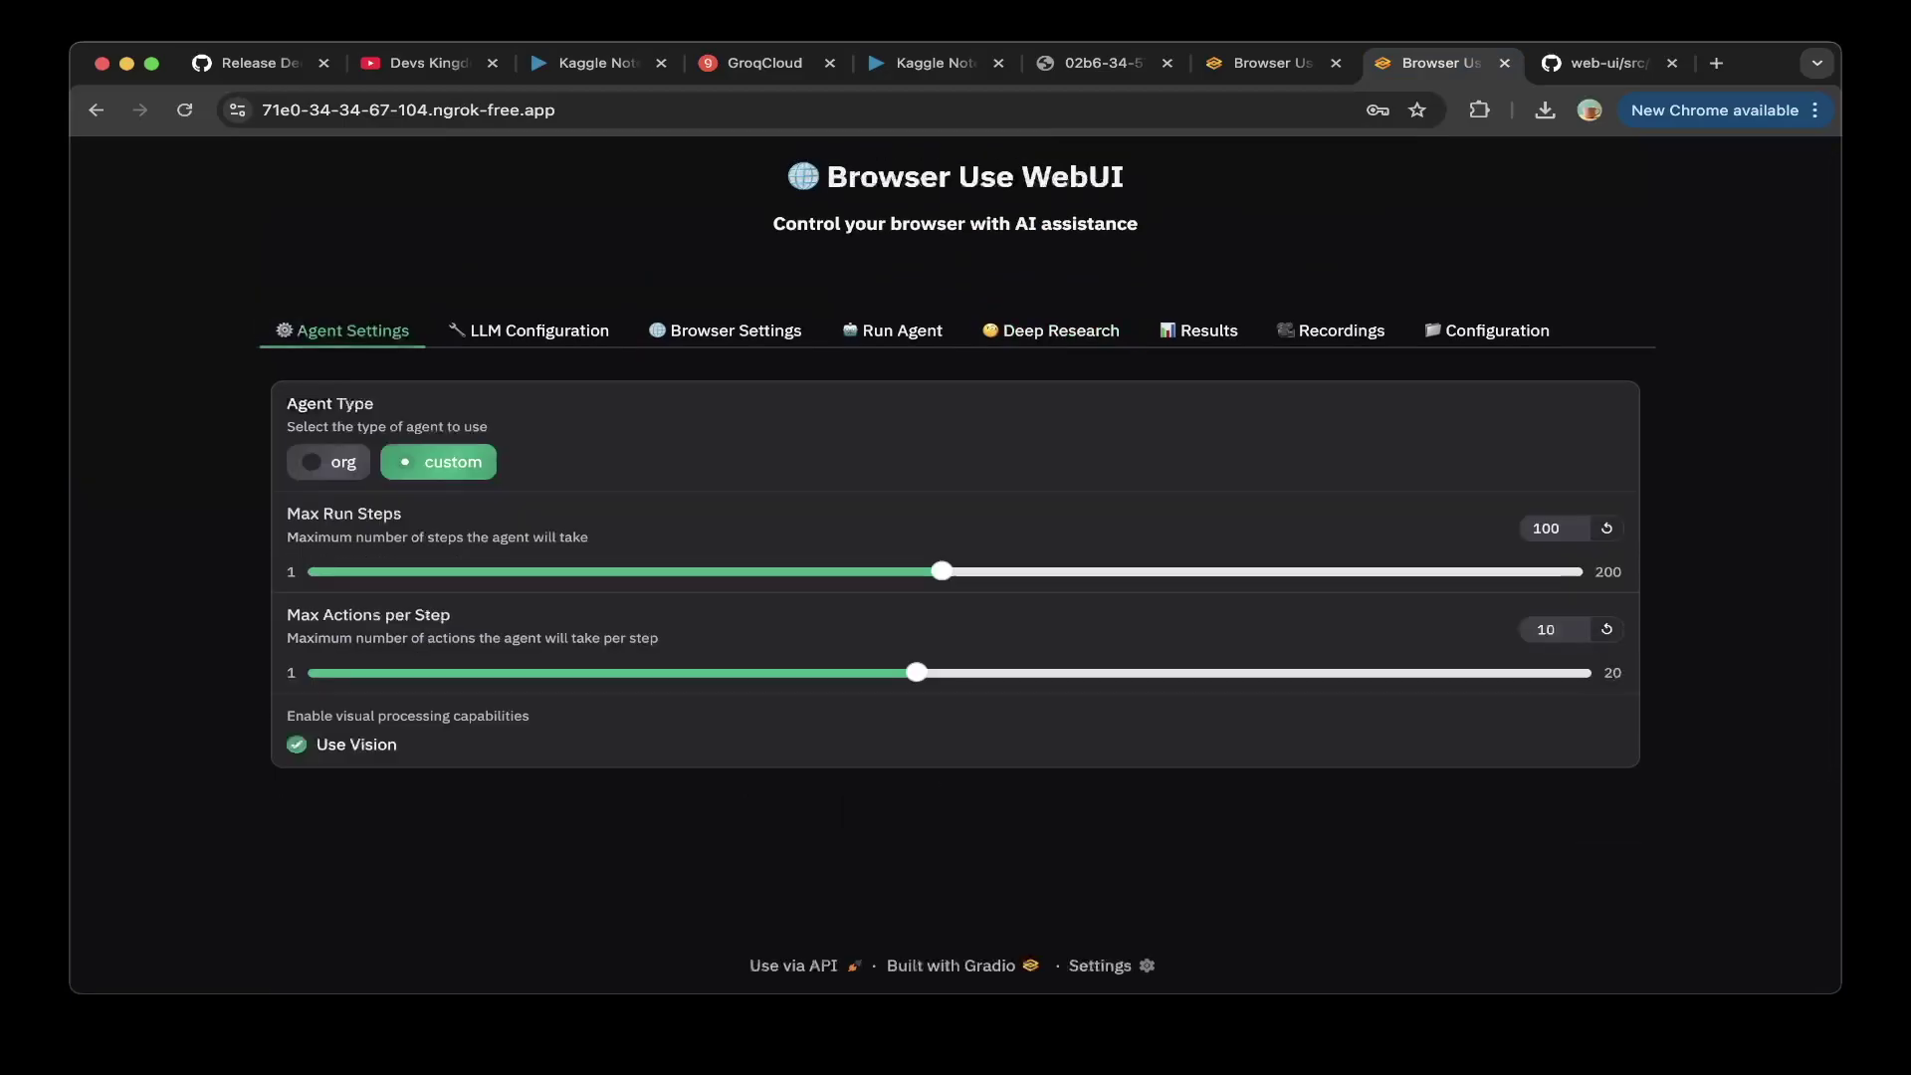
{"action": "left_click", "coordinate": [528, 330]}
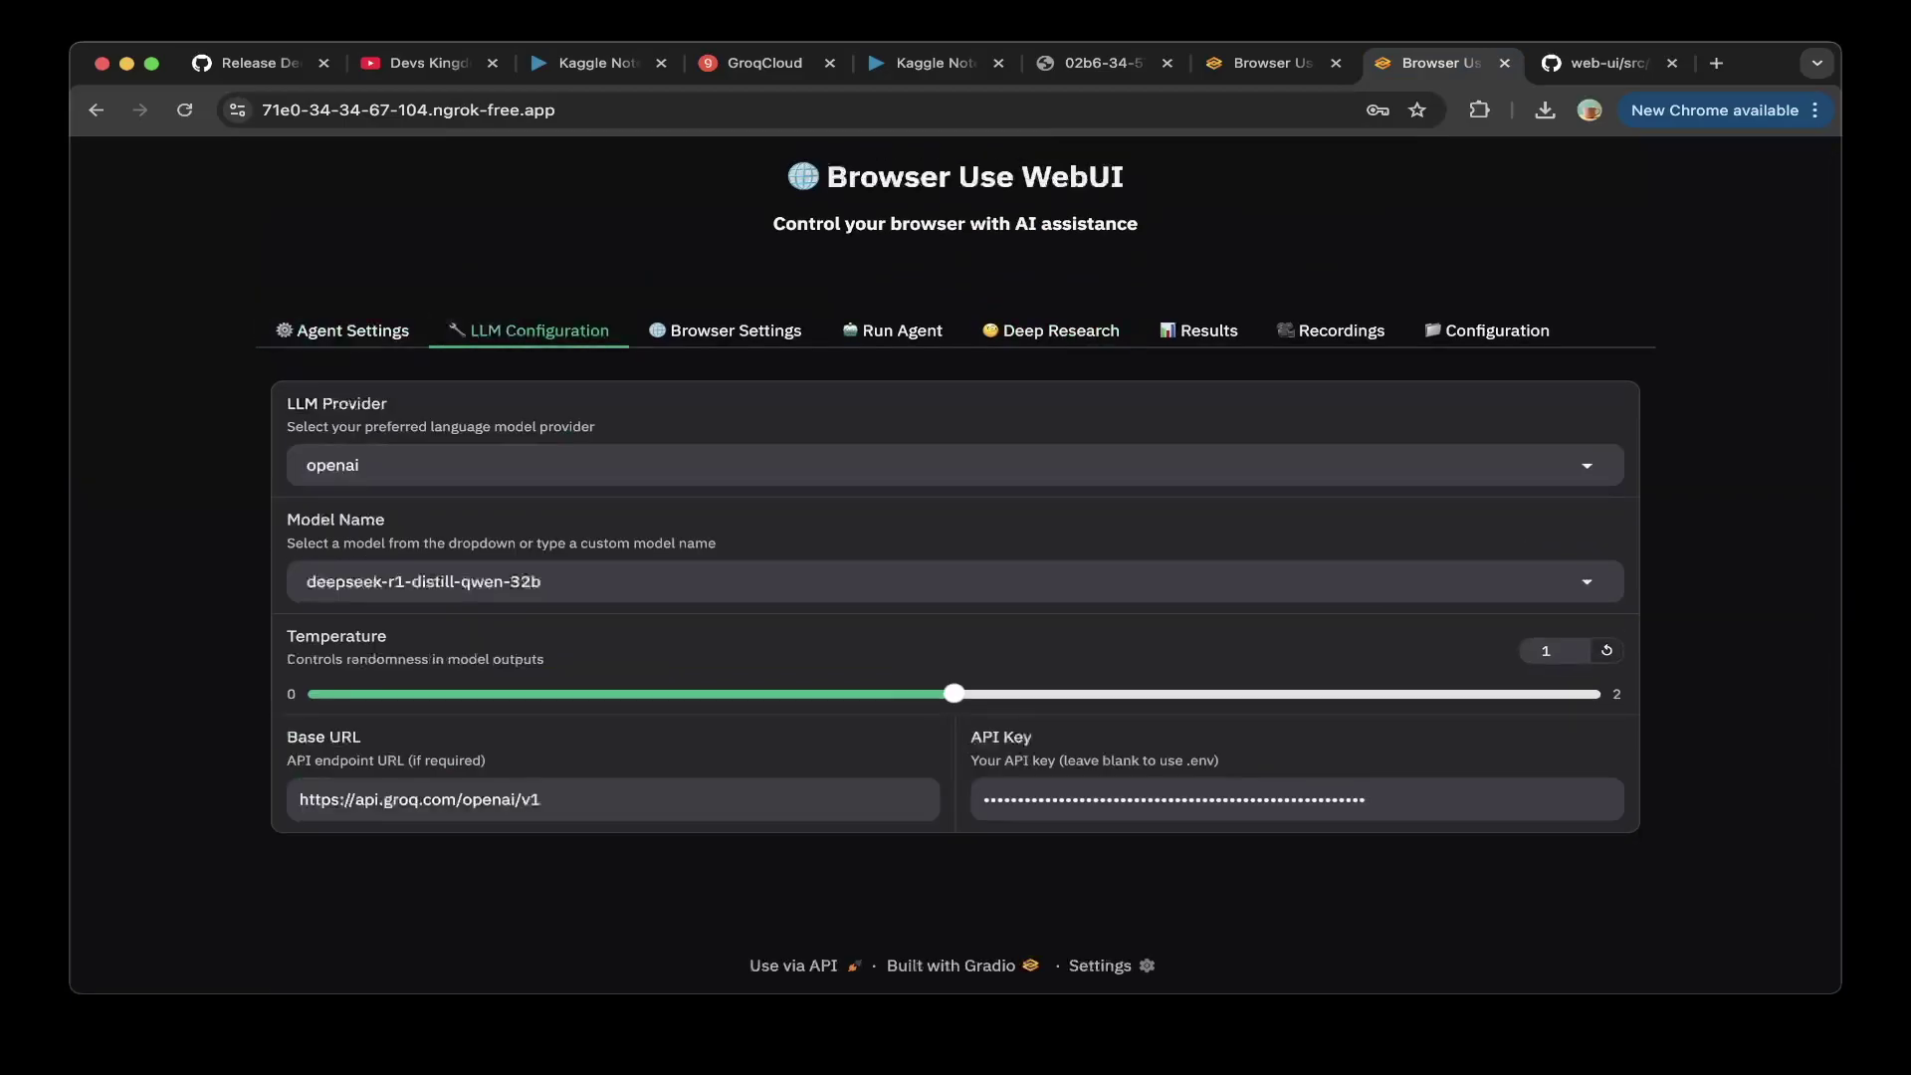
{"action": "key", "text": "ctrl+shift+Tab"}
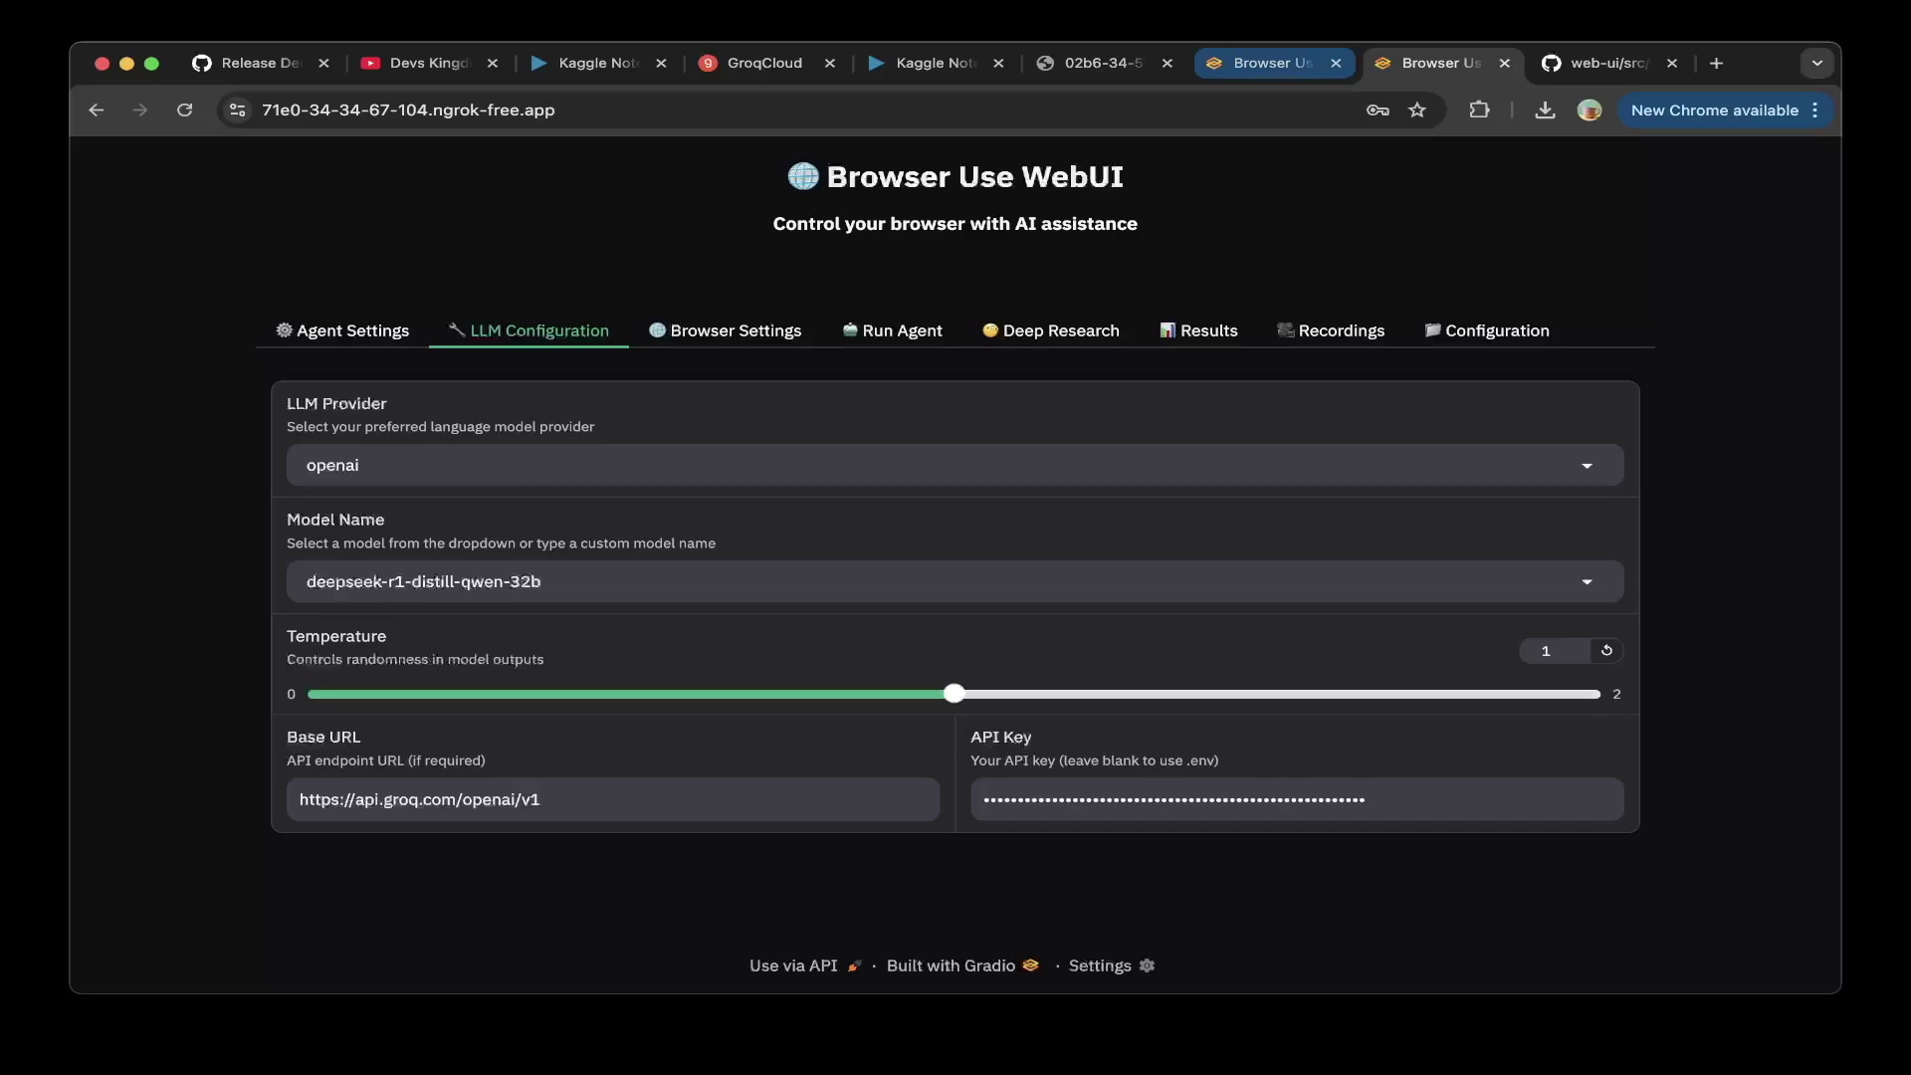
{"action": "left_click", "coordinate": [528, 331]}
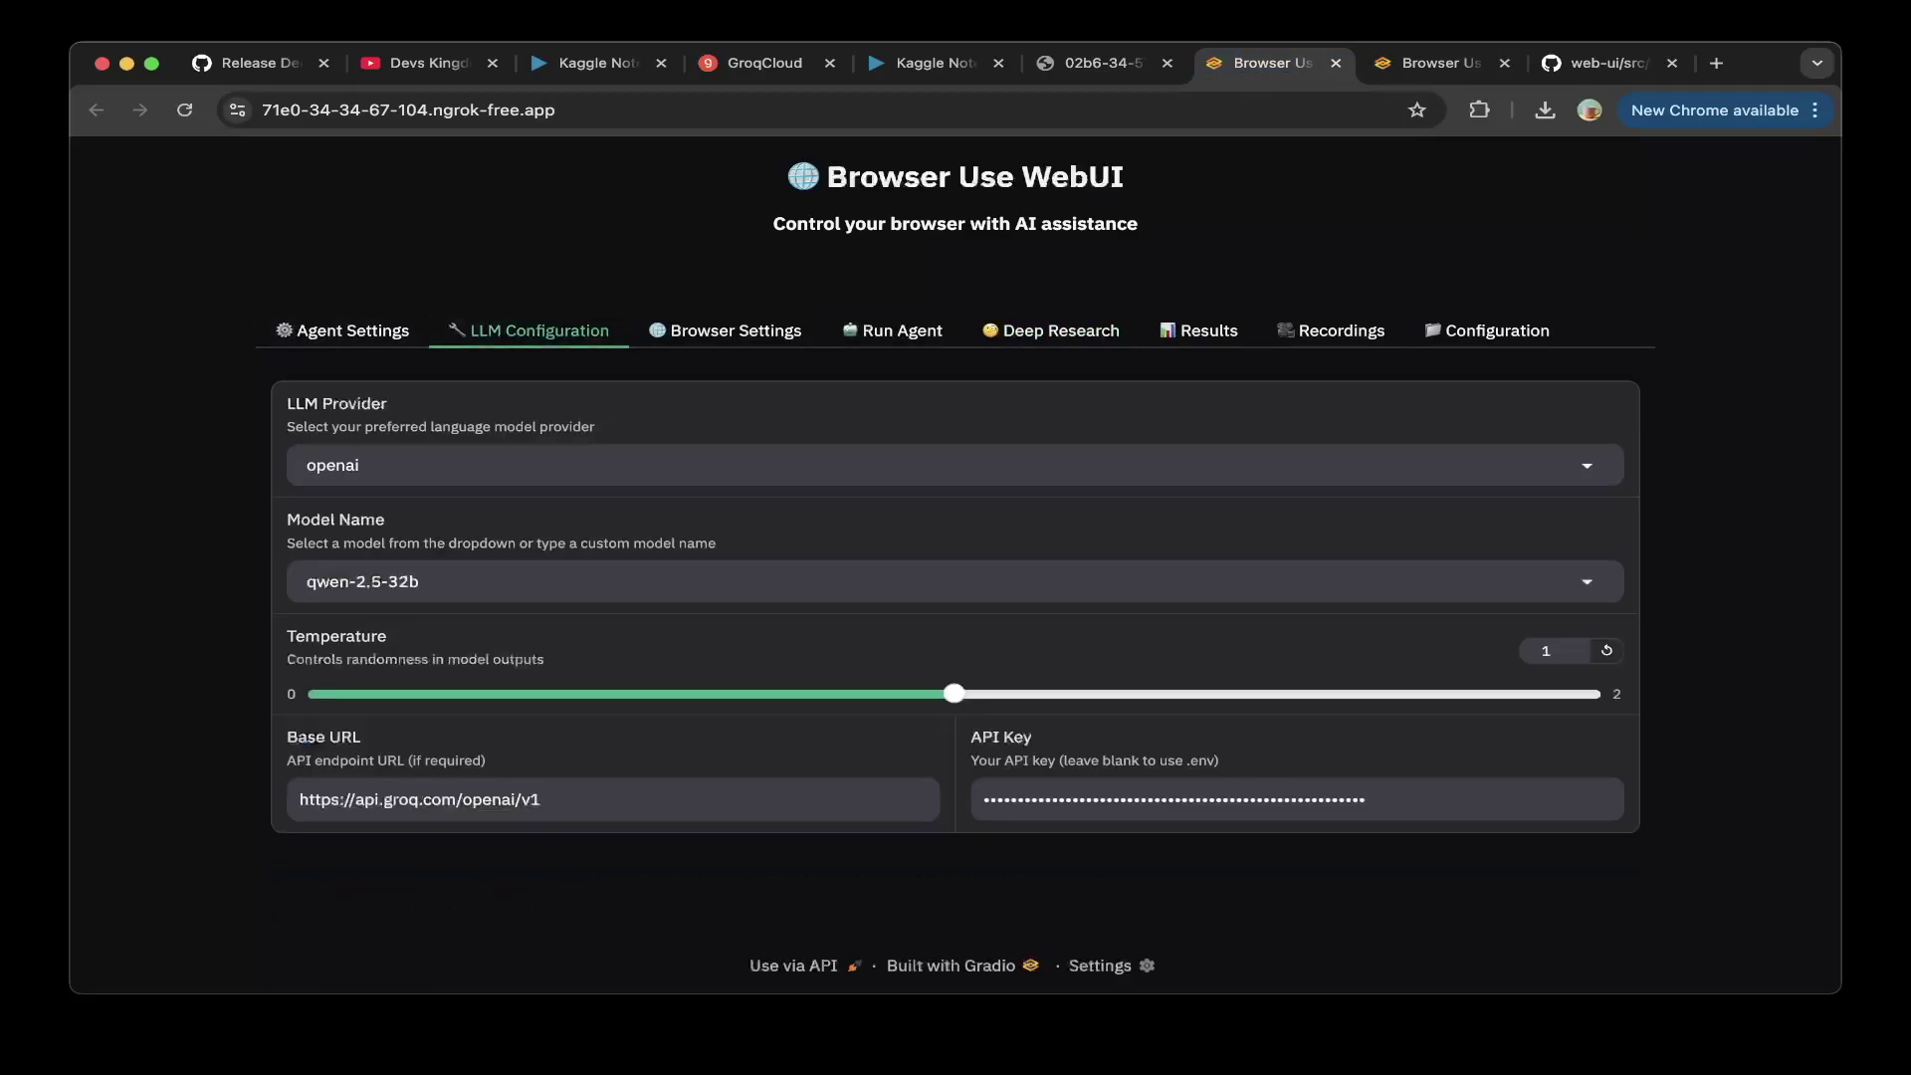
{"action": "left_click", "coordinate": [419, 581]}
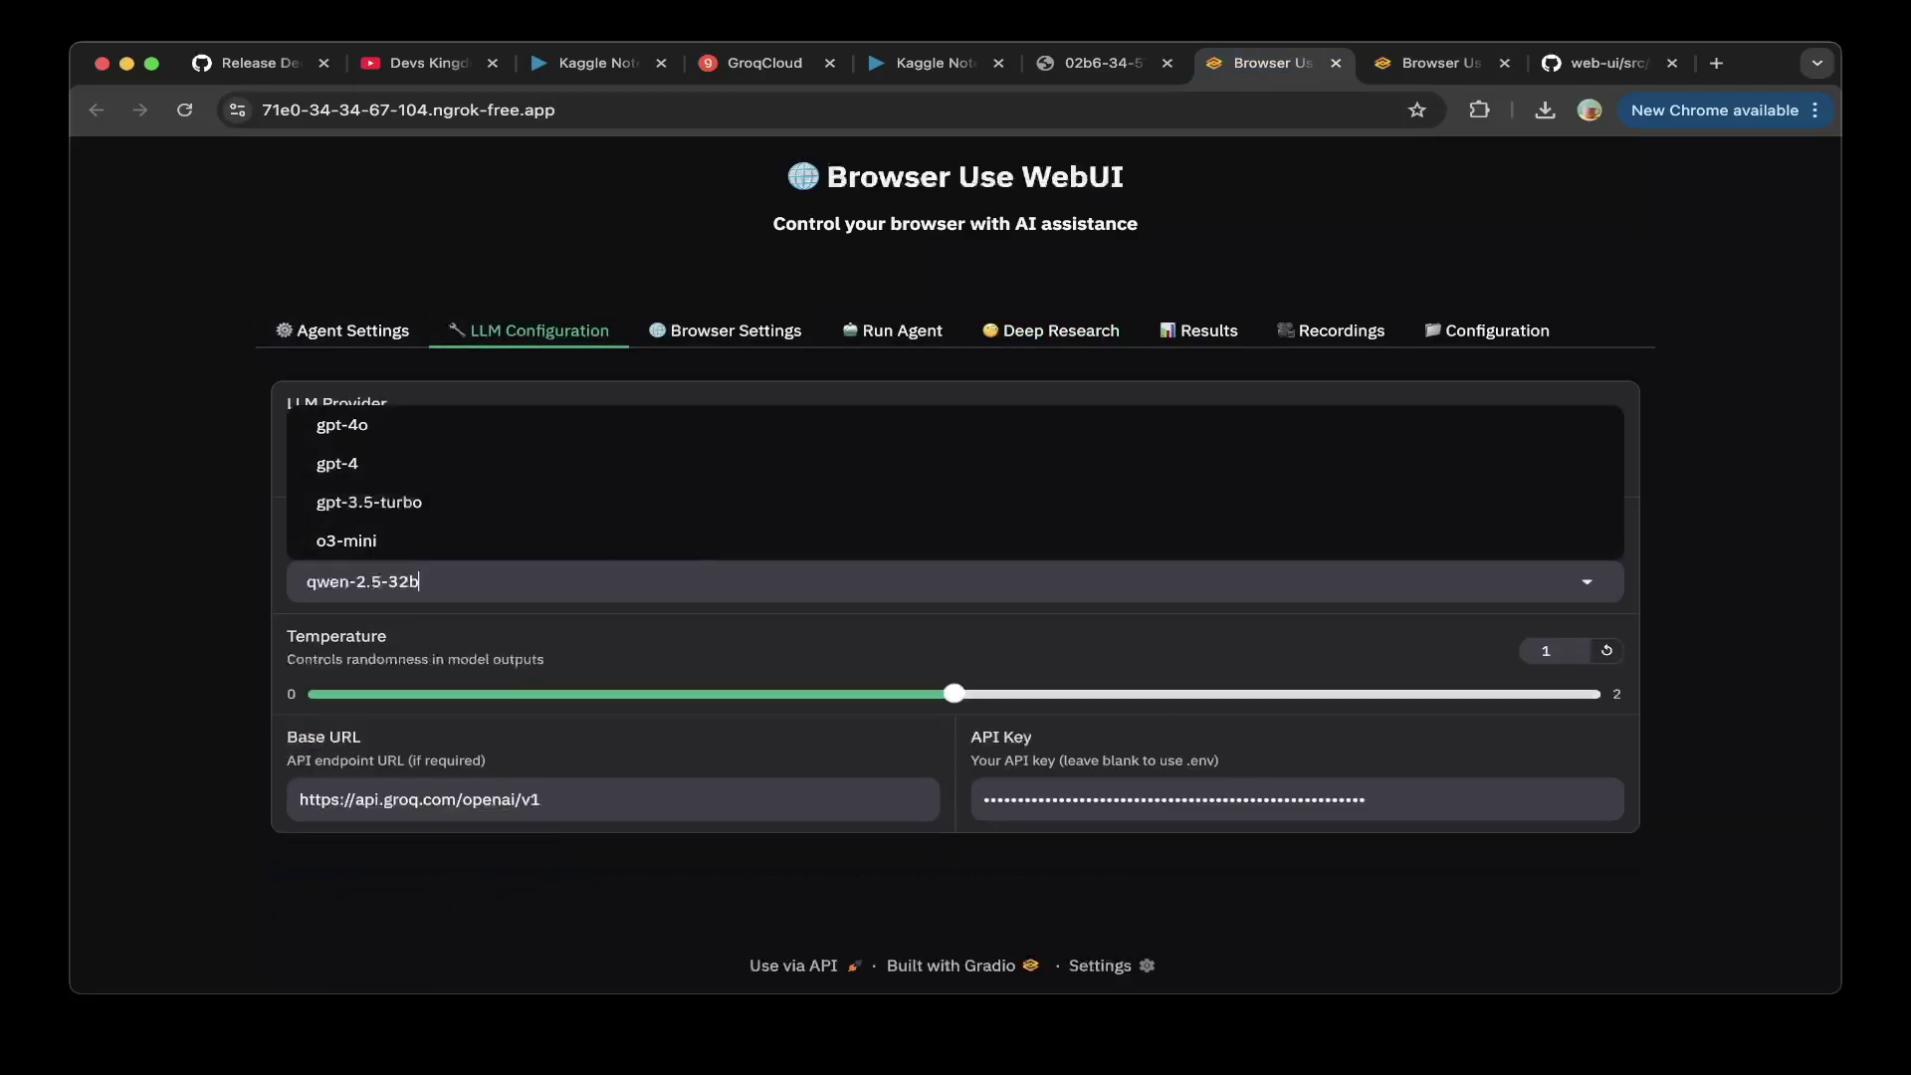
{"action": "key", "text": "Escape"}
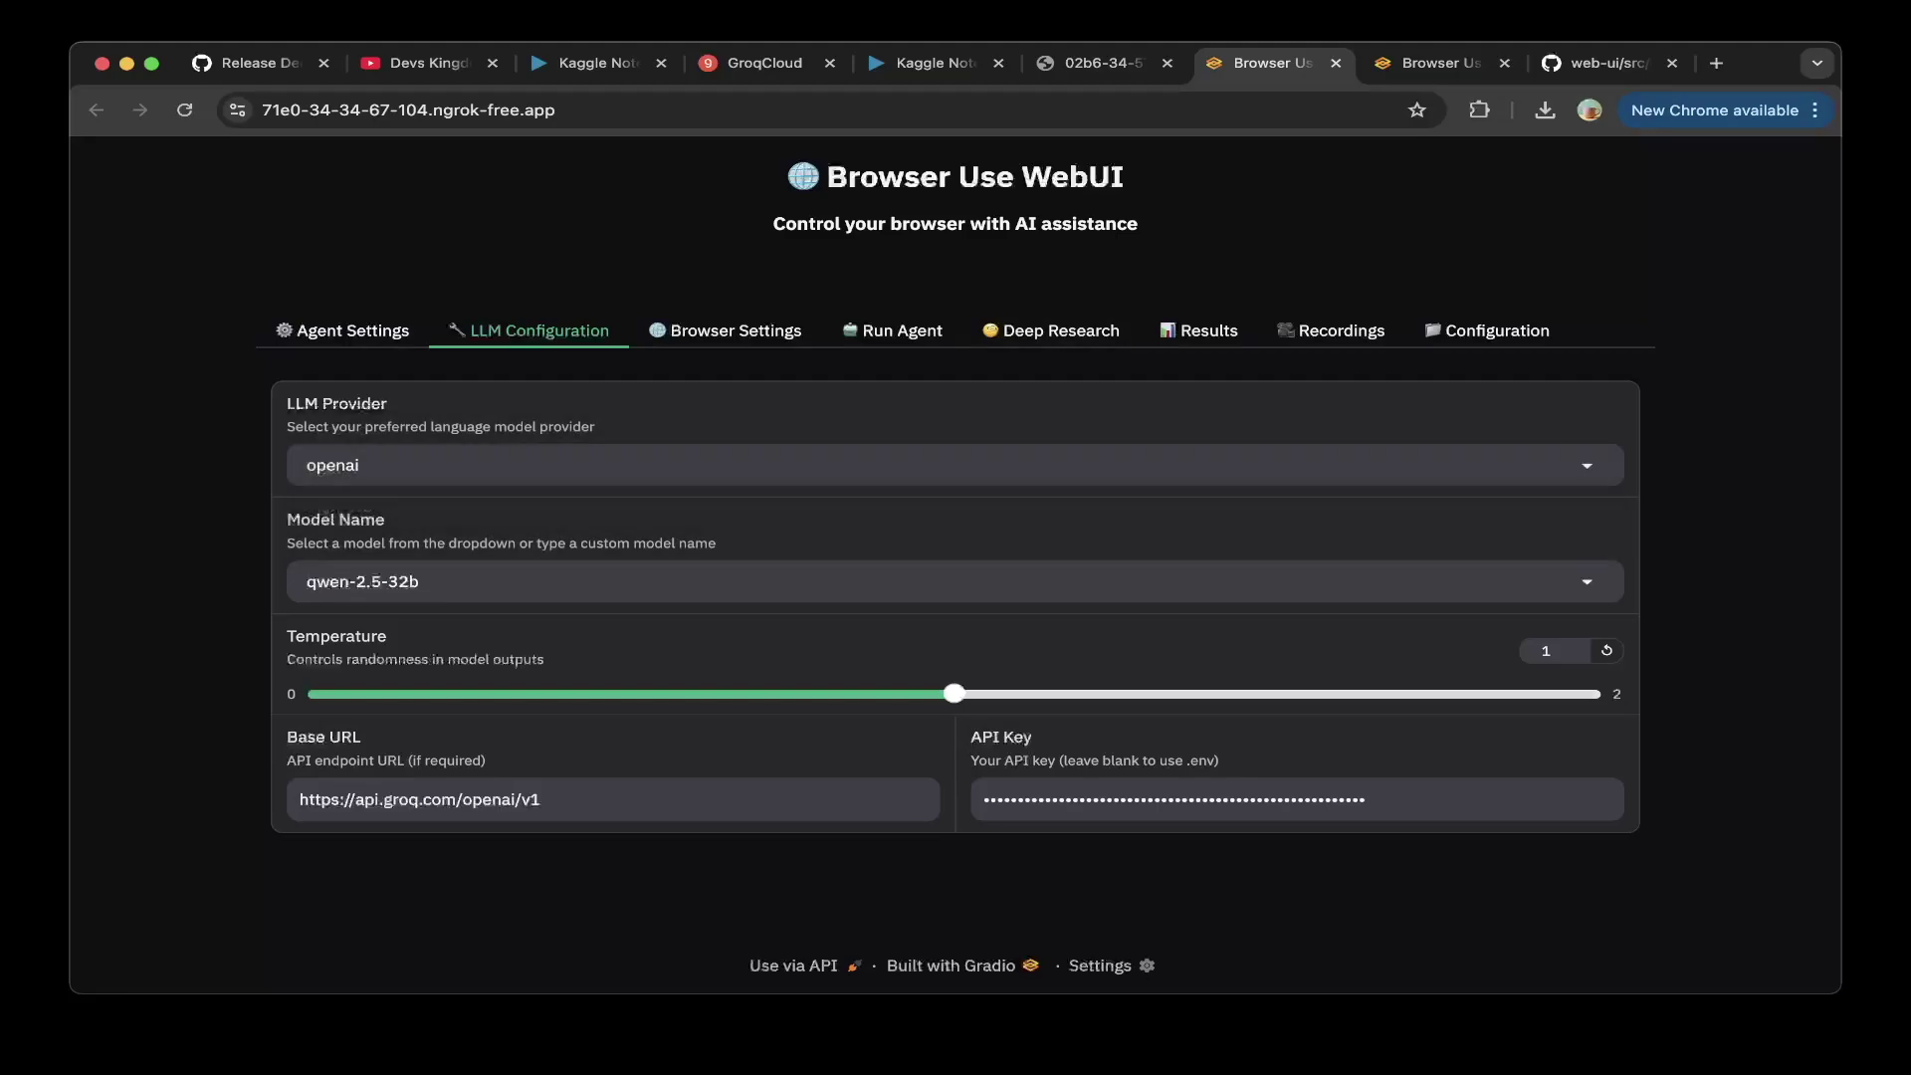
{"action": "left_click", "coordinate": [1438, 63]}
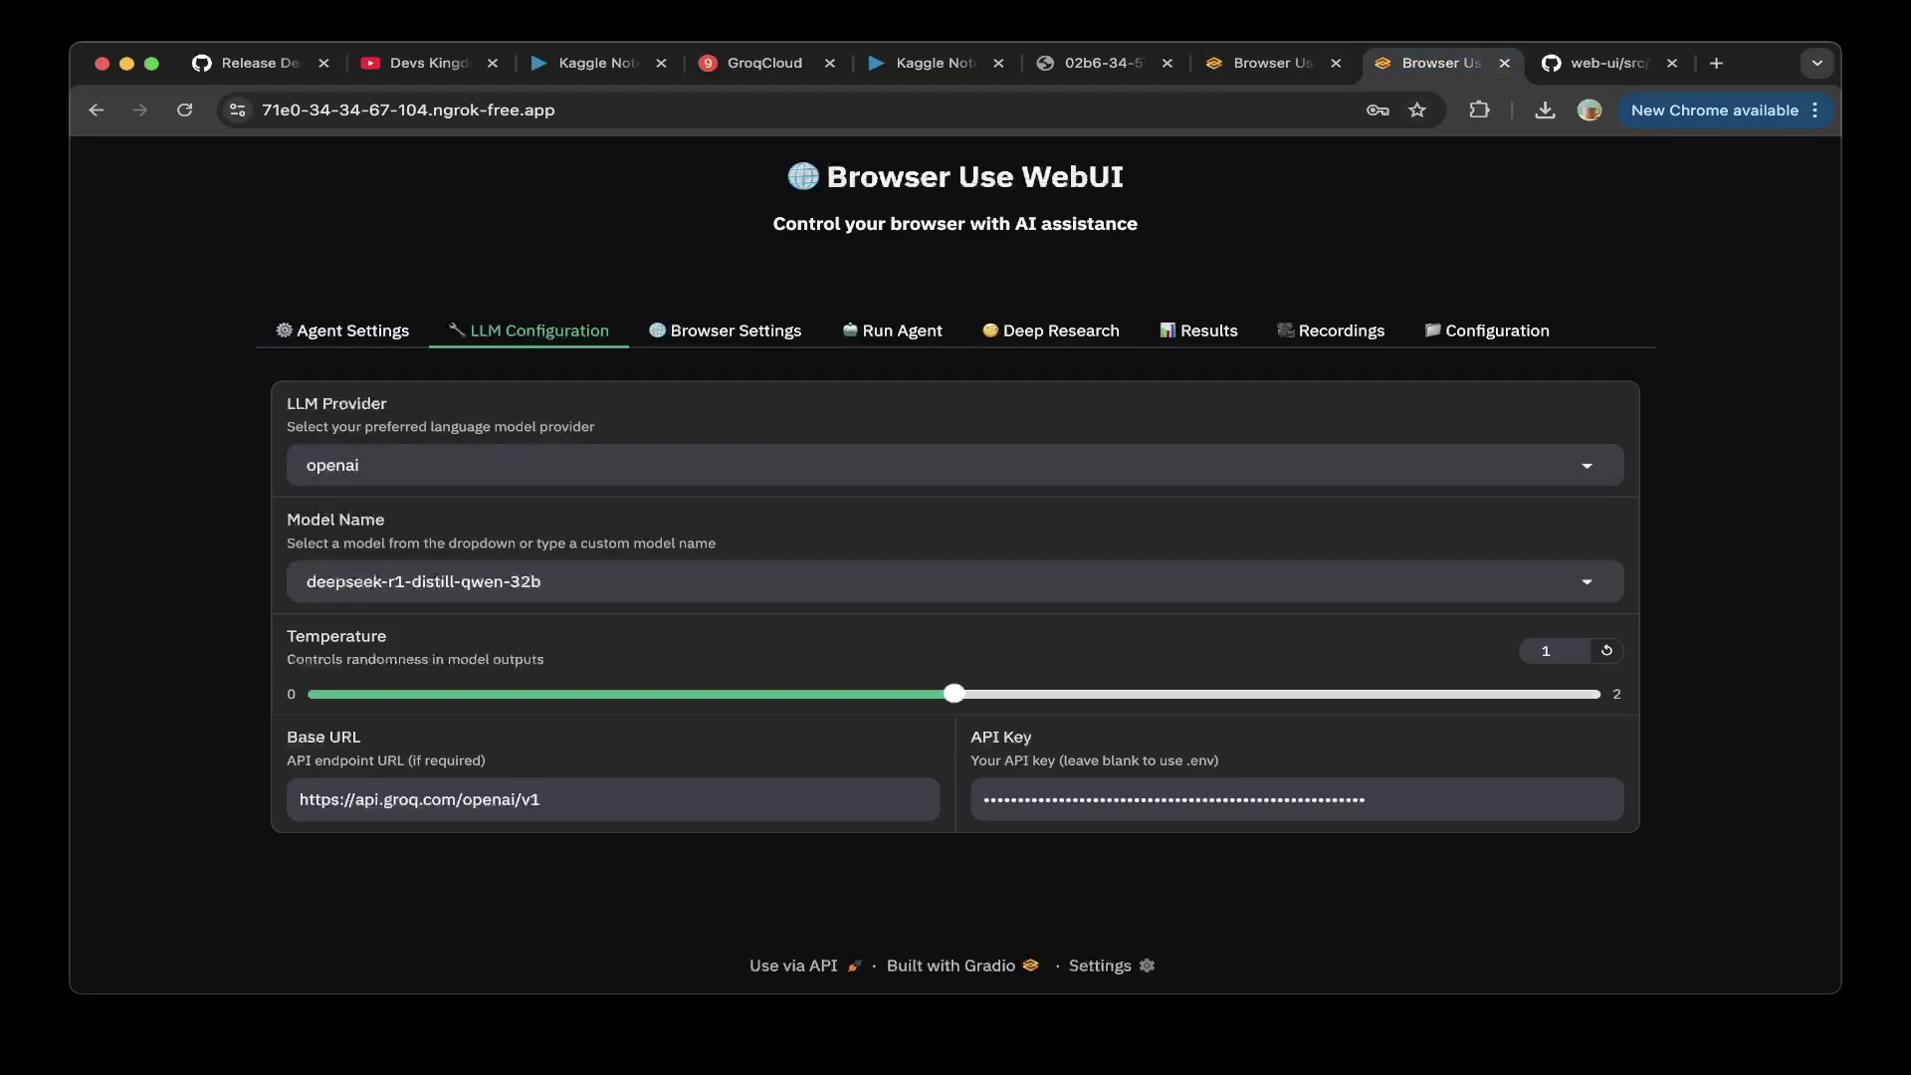
{"action": "left_click", "coordinate": [359, 464]}
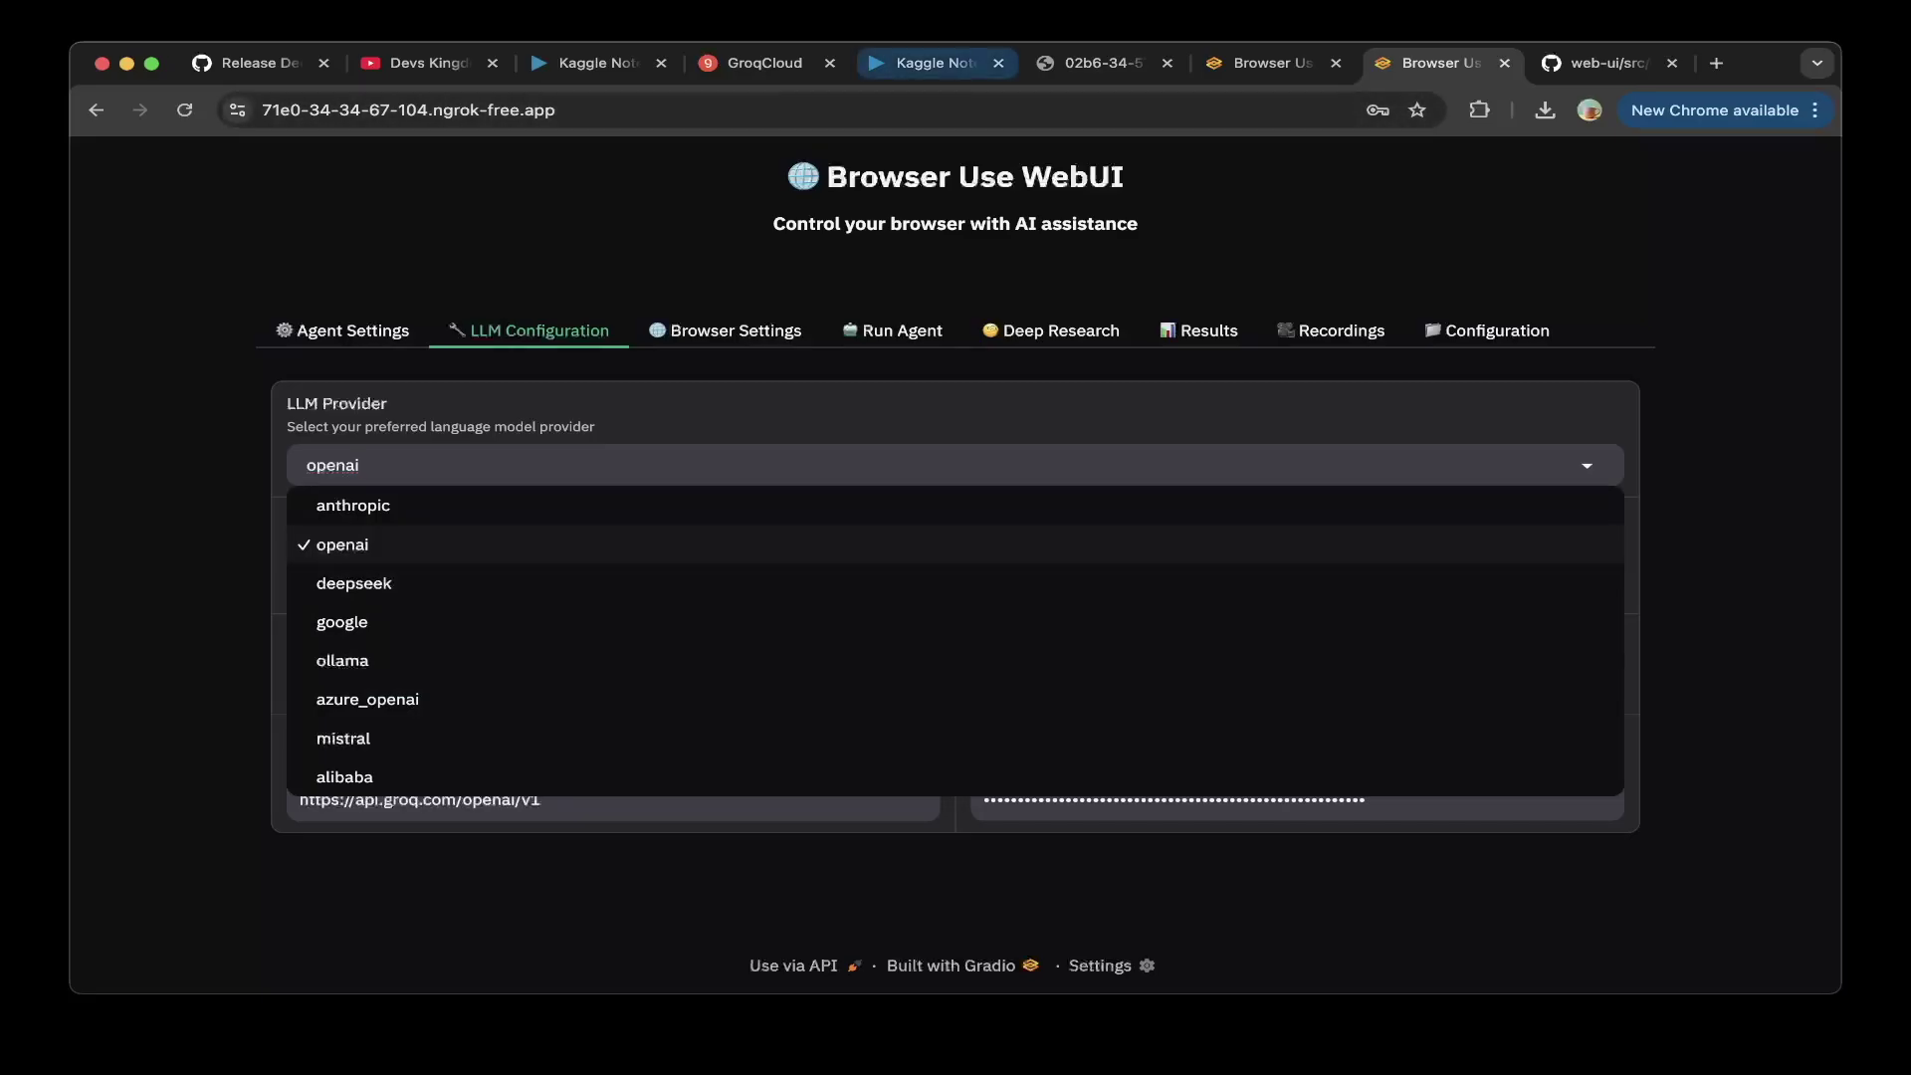
{"action": "left_click", "coordinate": [935, 63]}
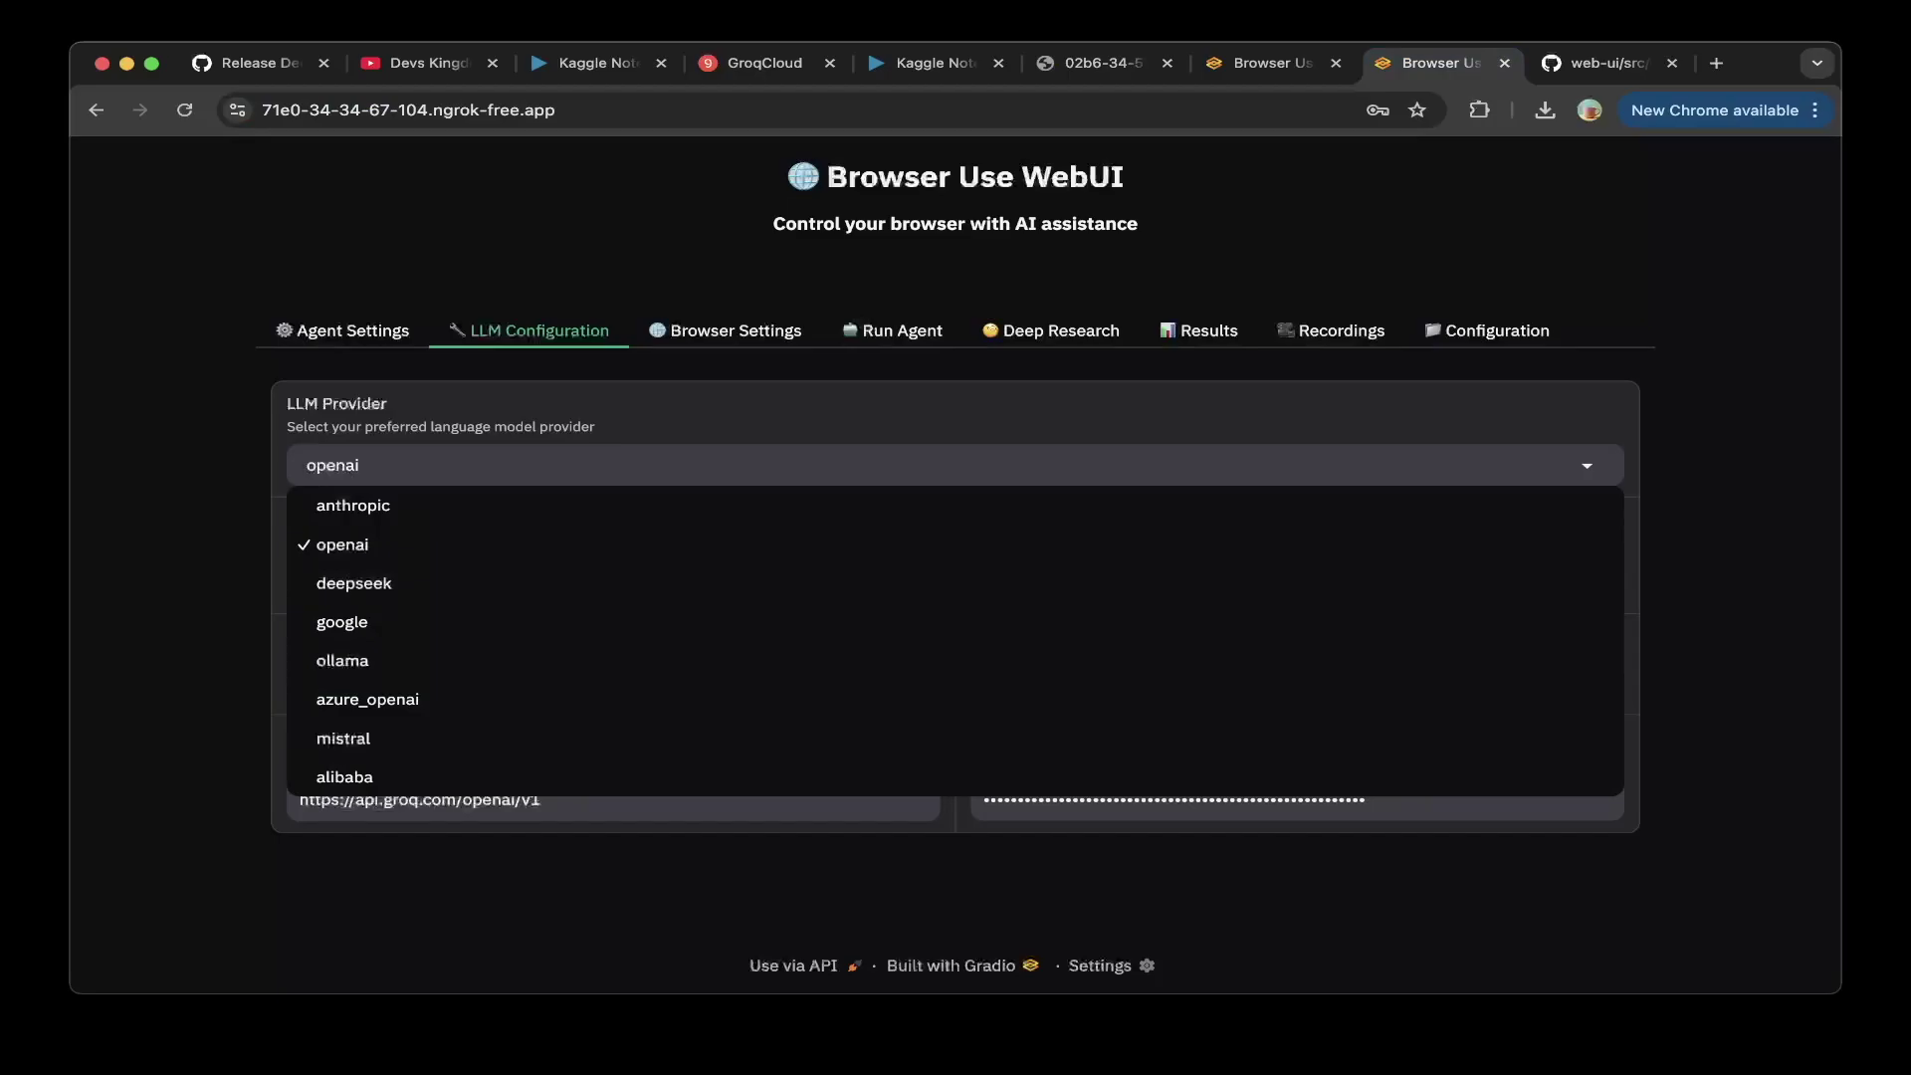
{"action": "key", "text": "Escape"}
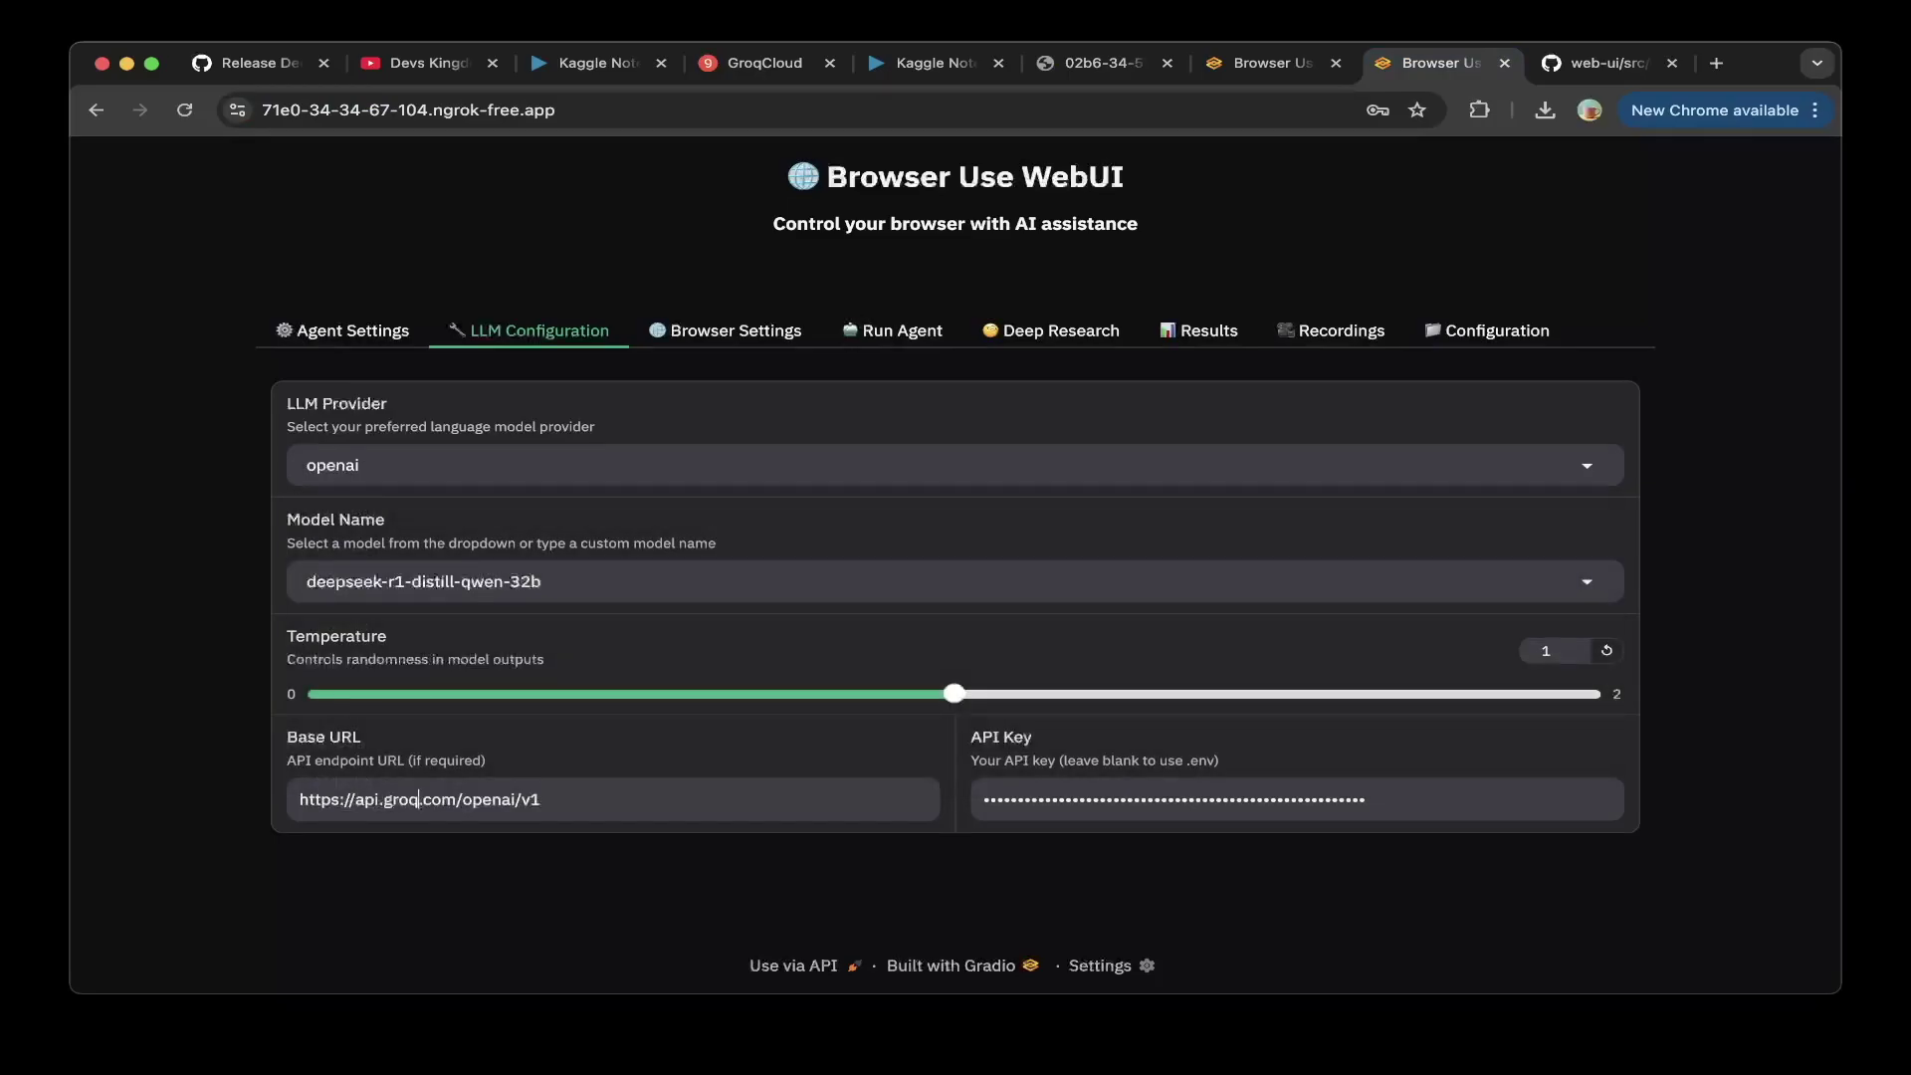
{"action": "key", "text": "super+a"}
{"action": "type", "text": "https://02b6-34-57-251-231.ngrok-free.app/"}
{"action": "type", "text": "v1"}
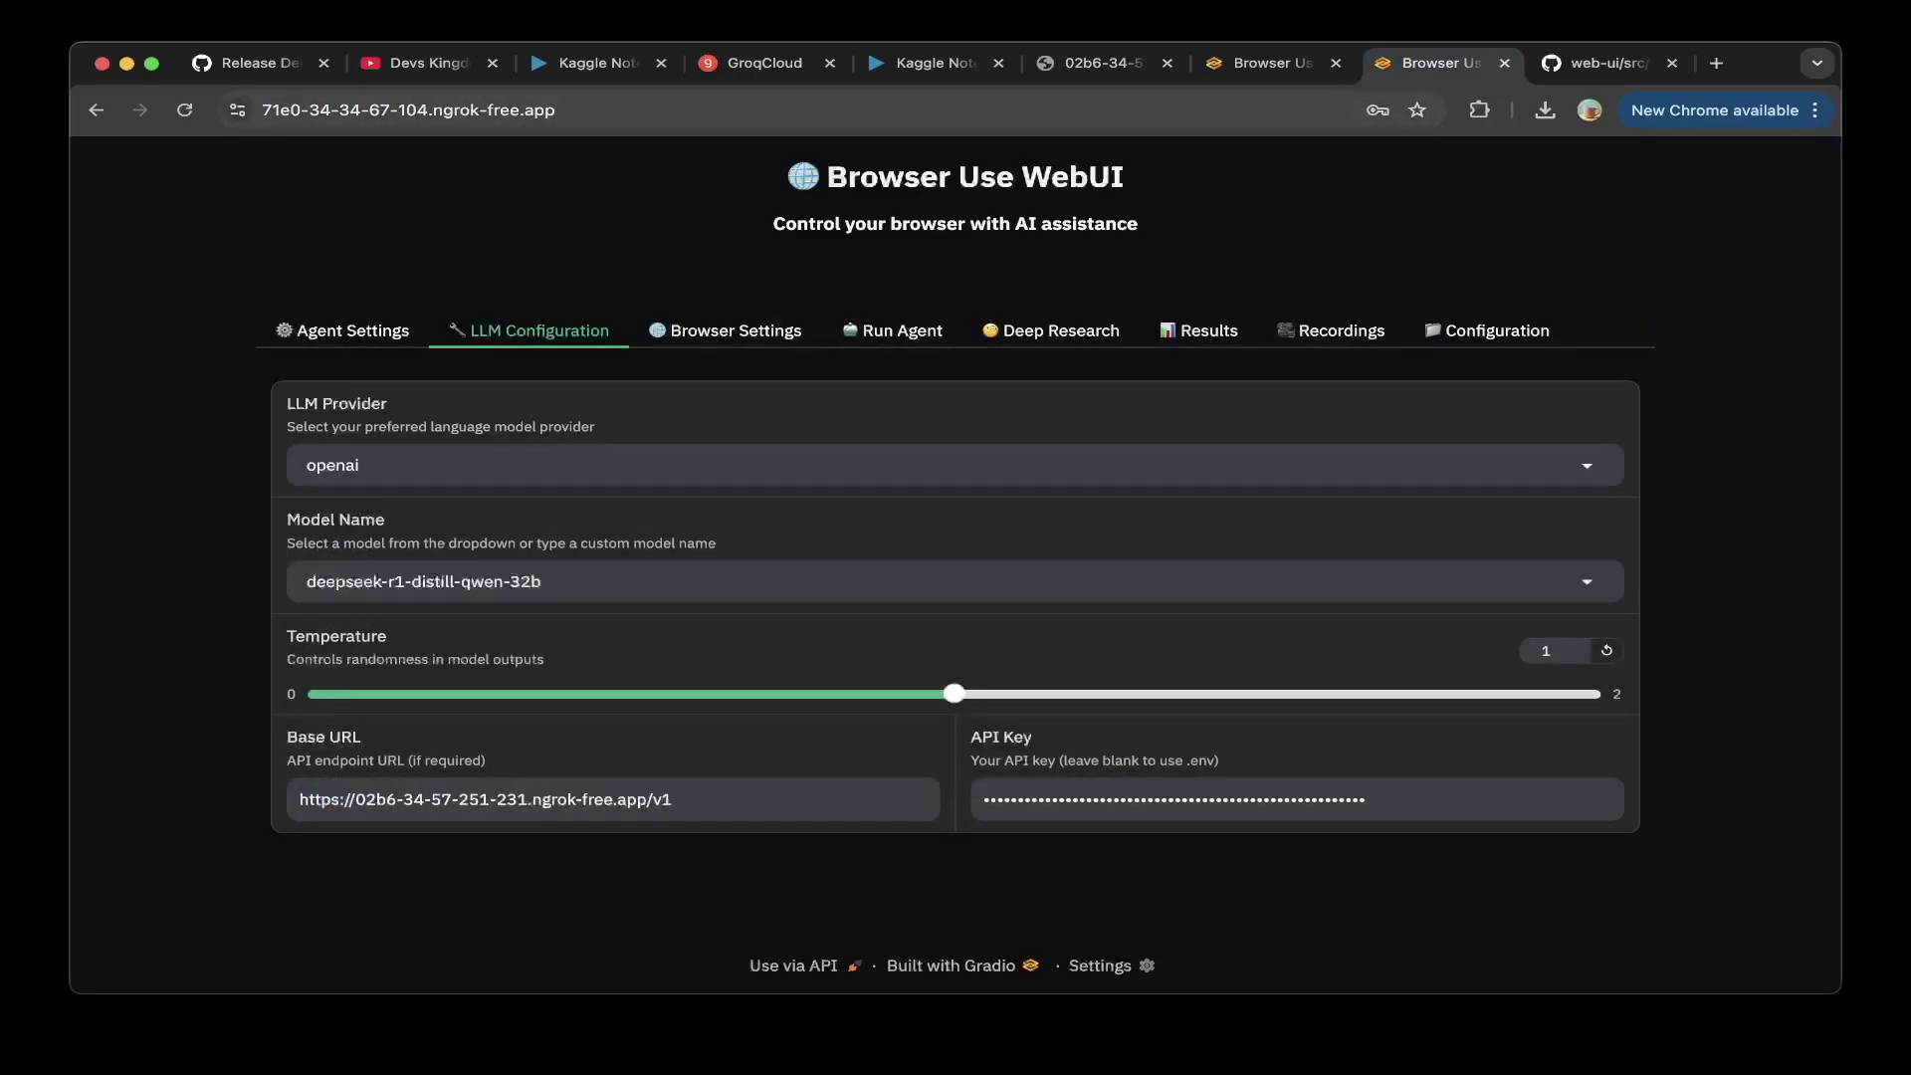
- Copy the API key from the vllm_public notebook's vllm serve command and paste it into the WebUI's API Key field
{"action": "key", "text": "super+3"}
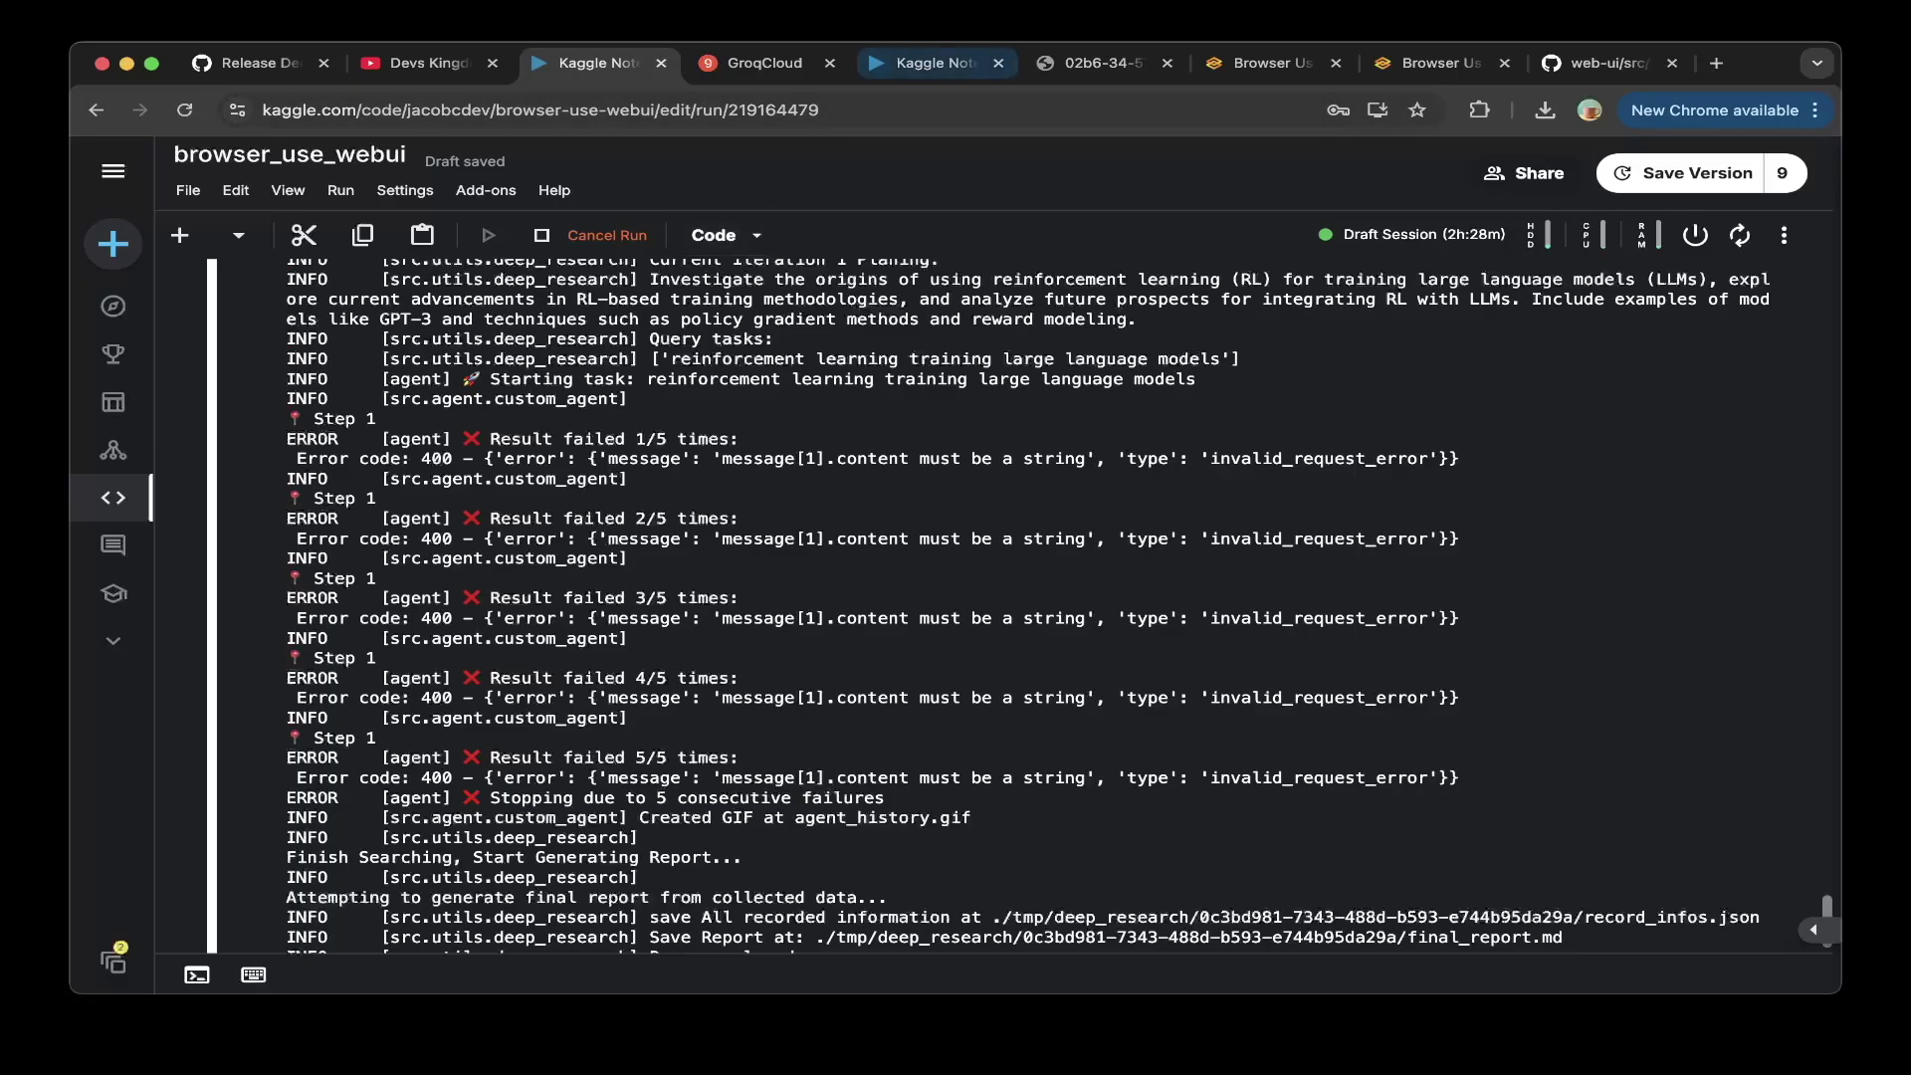
{"action": "key", "text": "super+5"}
{"action": "left_click", "coordinate": [680, 627]}
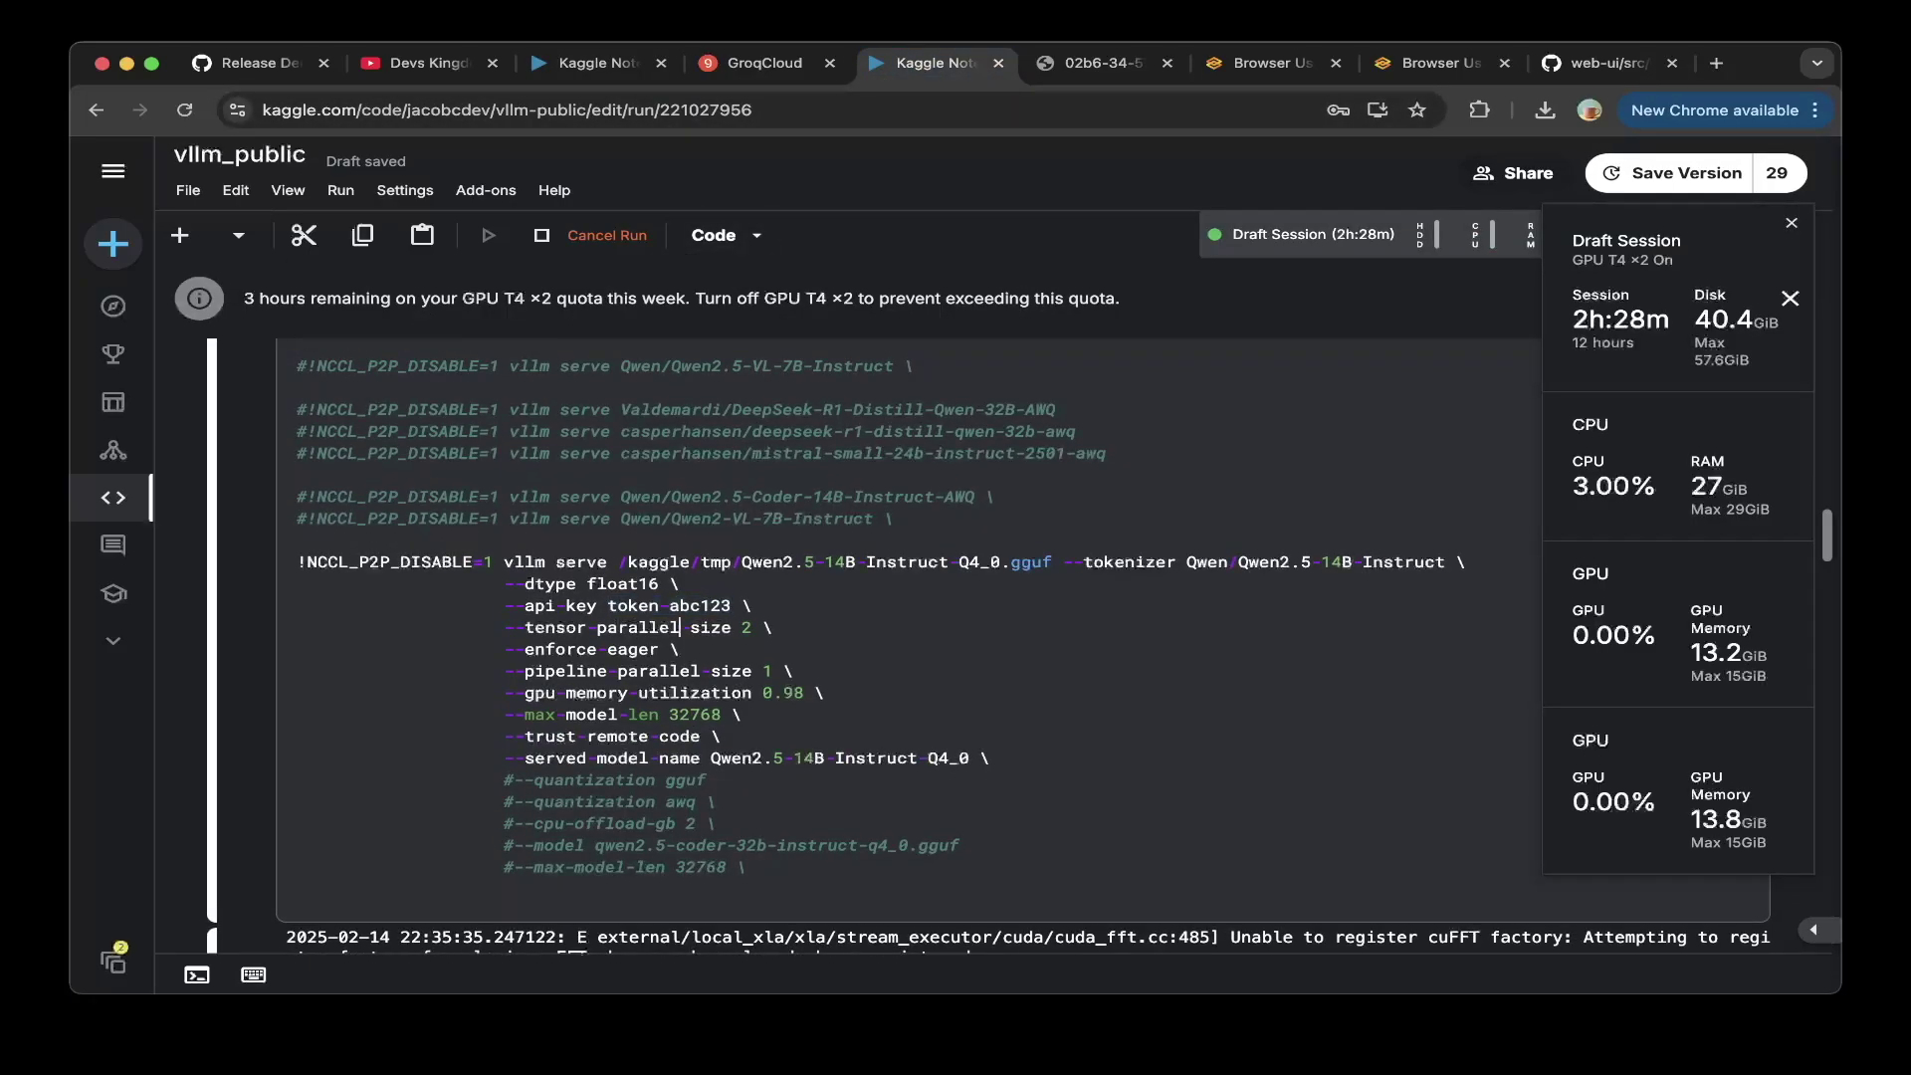
{"action": "left_click_drag", "start_coordinate": [608, 605], "coordinate": [730, 605]}
{"action": "key", "text": "super+8"}
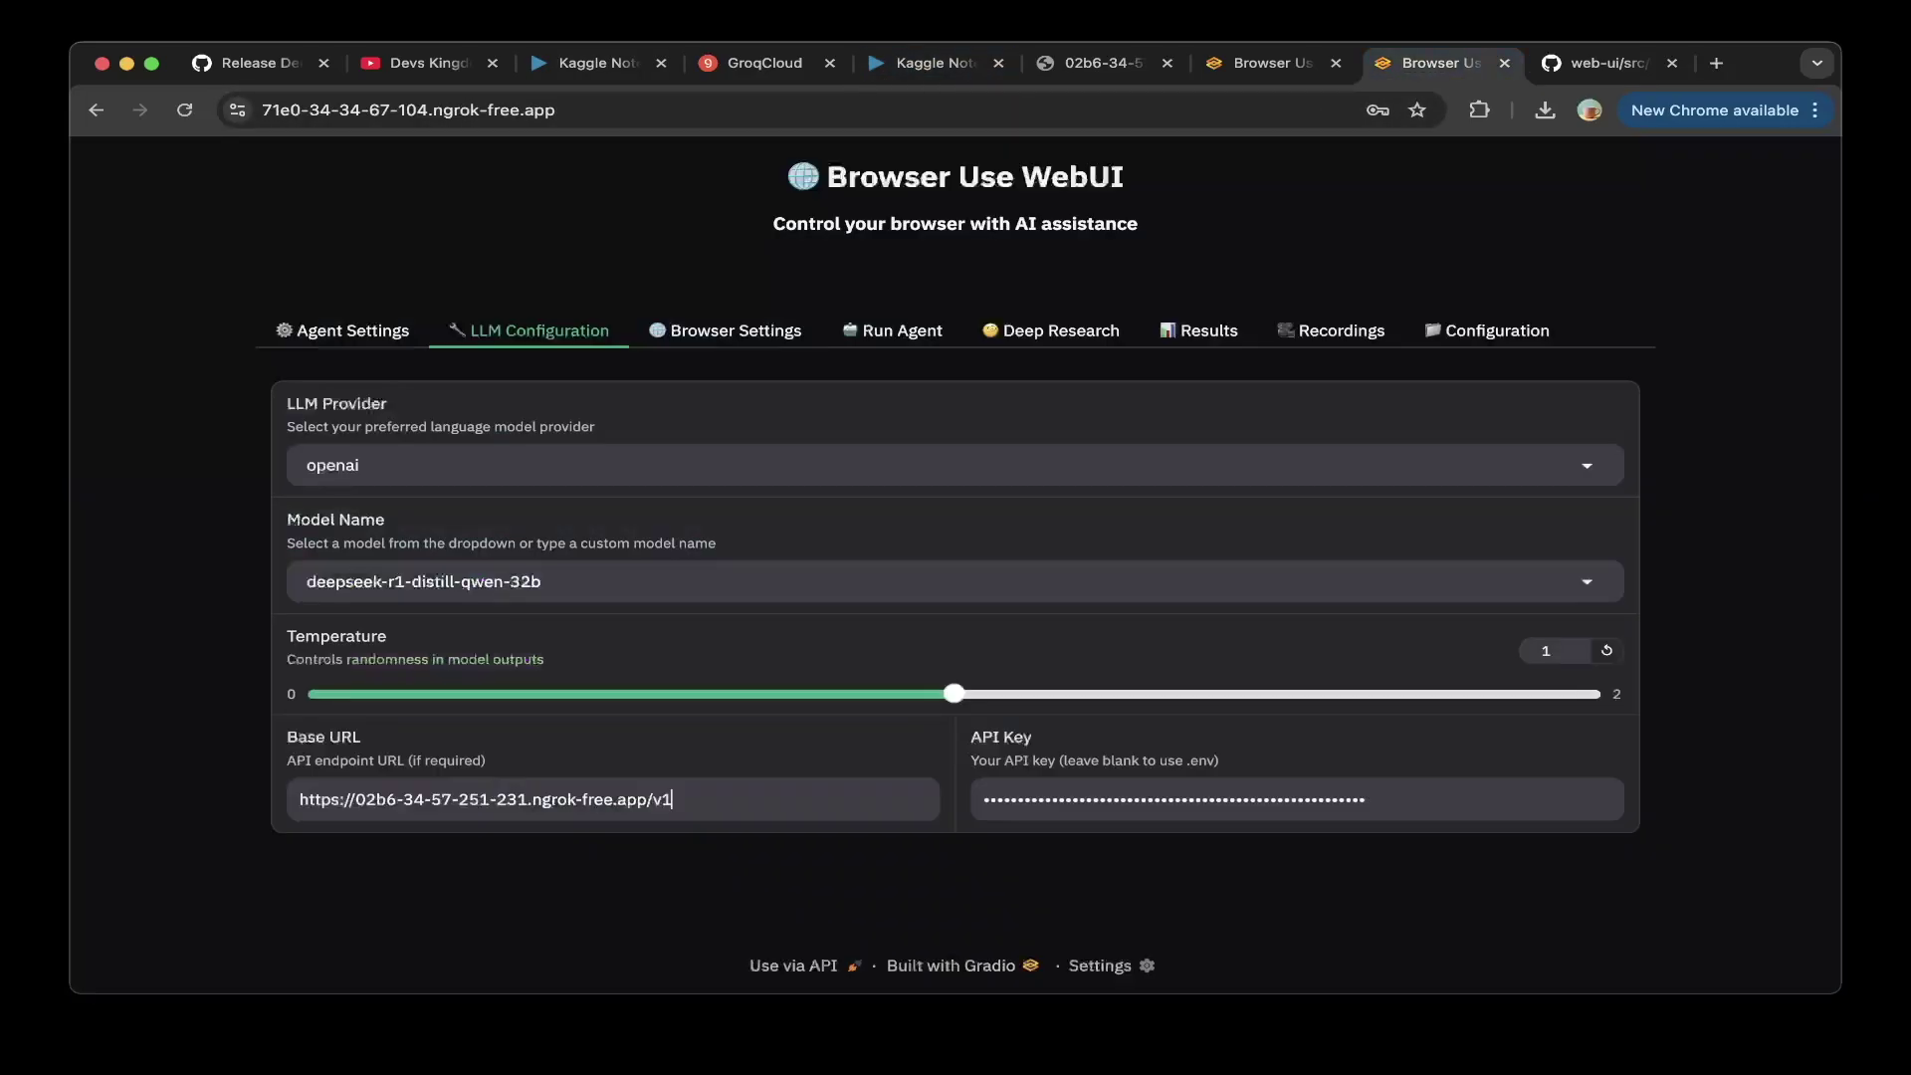
{"action": "key", "text": "Tab"}
{"action": "key", "text": "super+v"}
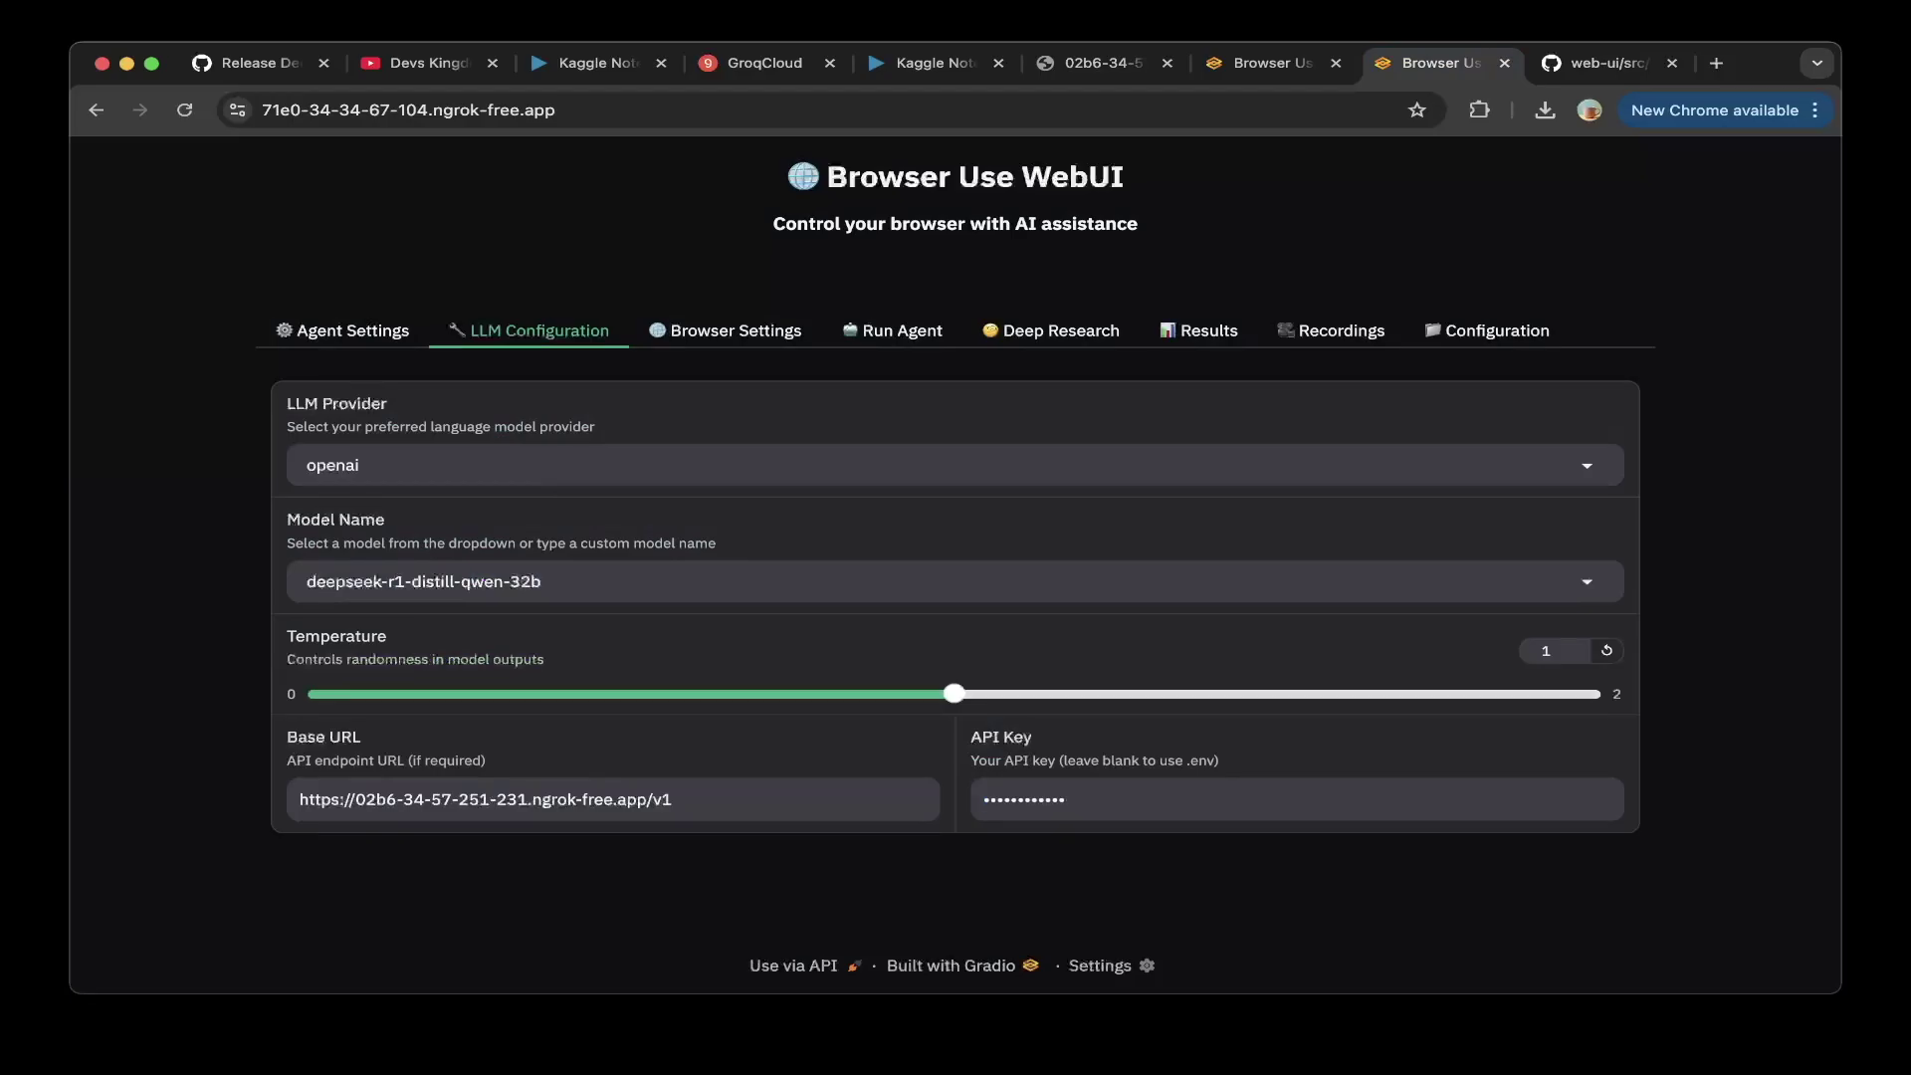
- Copy the served model name from the vllm_public notebook and set the WebUI's Model Name to Qwen2.5-14B-Instruct-Q4_0
{"action": "key", "text": "super+5"}
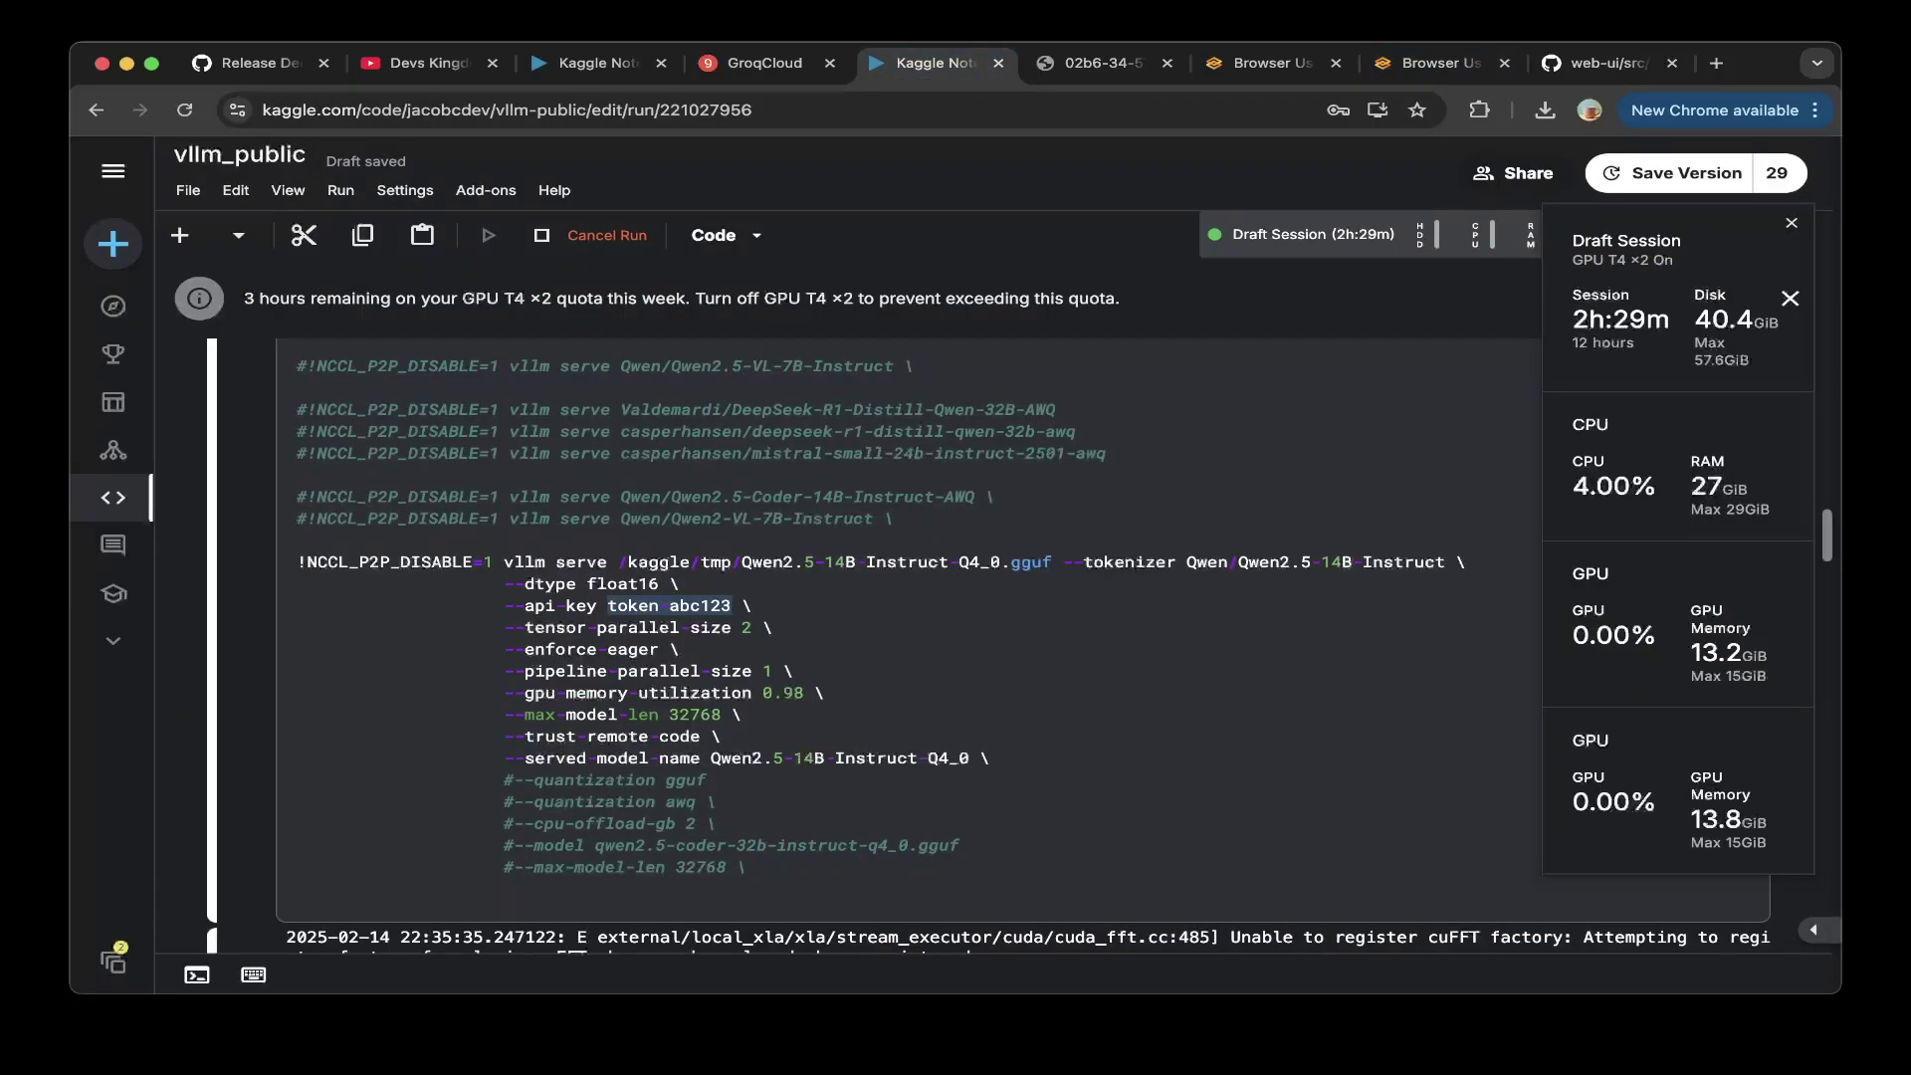
{"action": "left_click_drag", "start_coordinate": [709, 758], "coordinate": [970, 757]}
{"action": "key", "text": "super+c"}
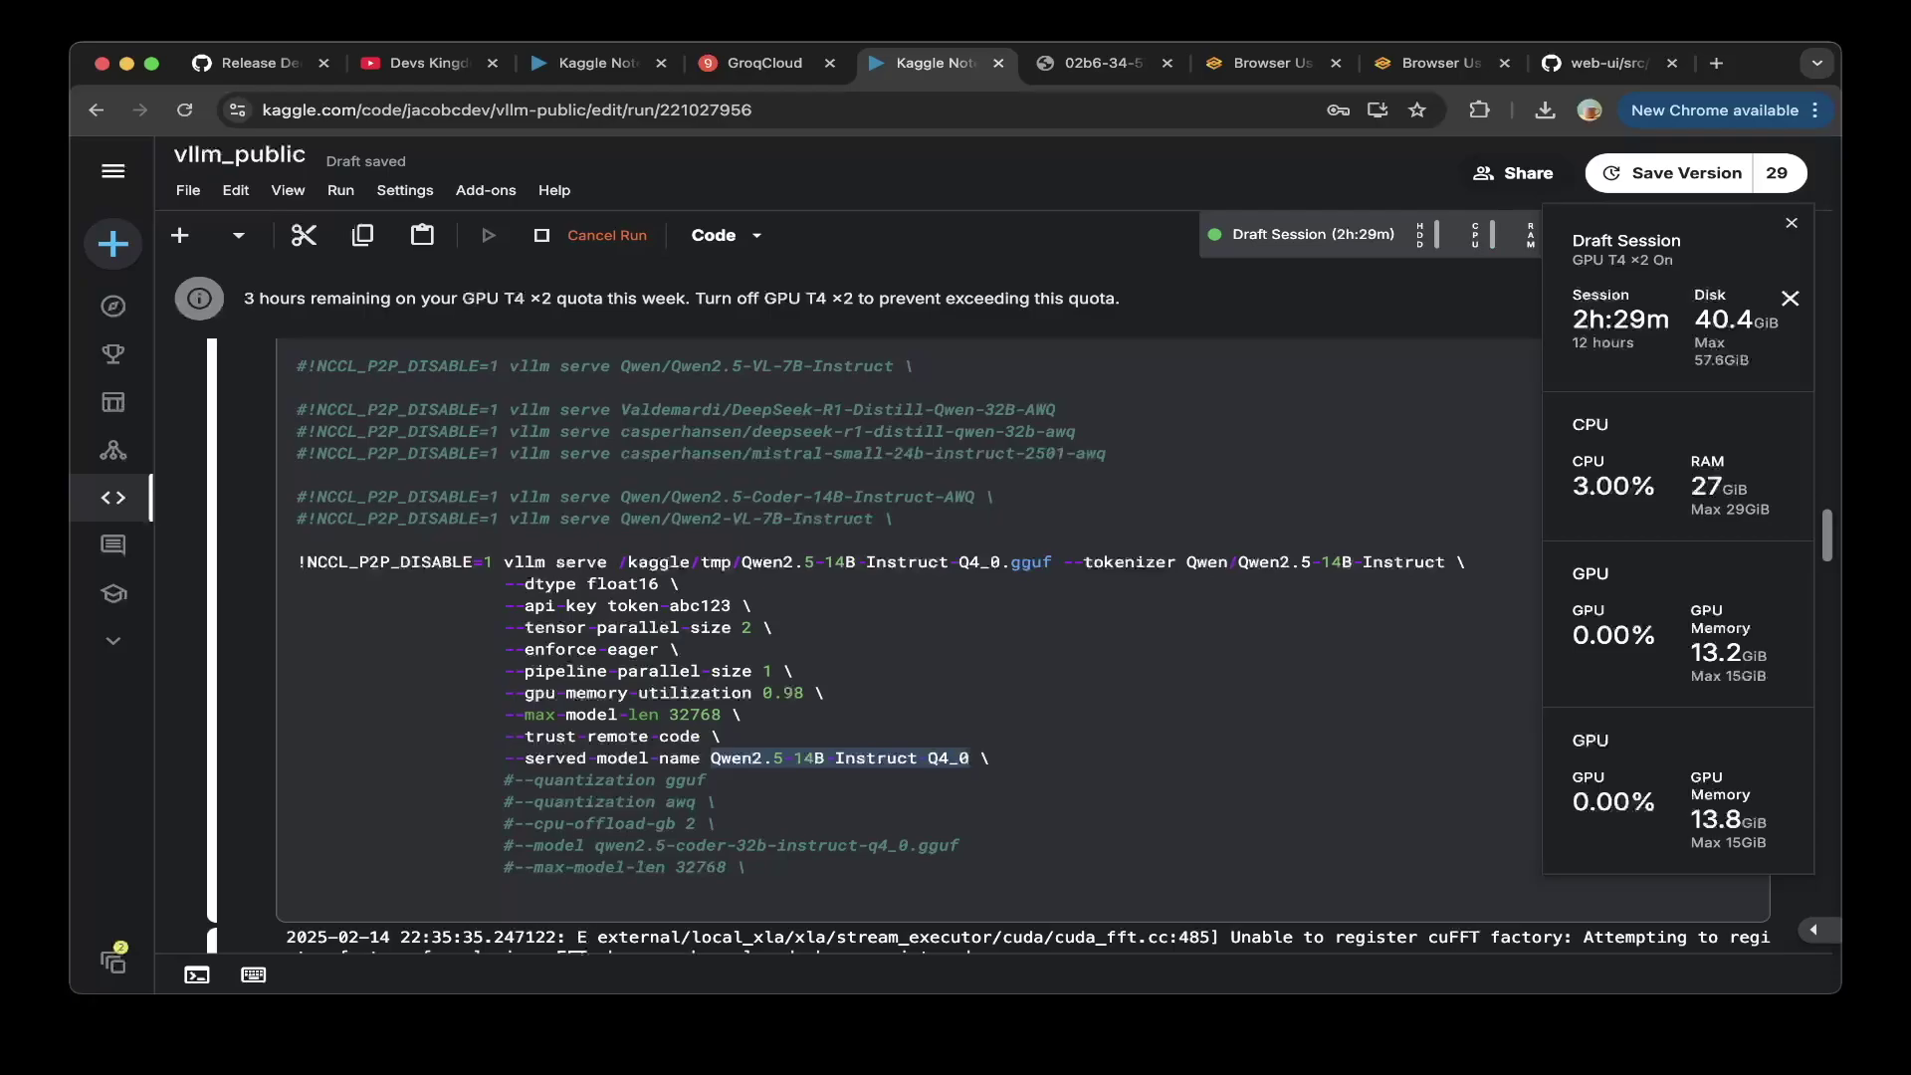
{"action": "left_click", "coordinate": [296, 539]}
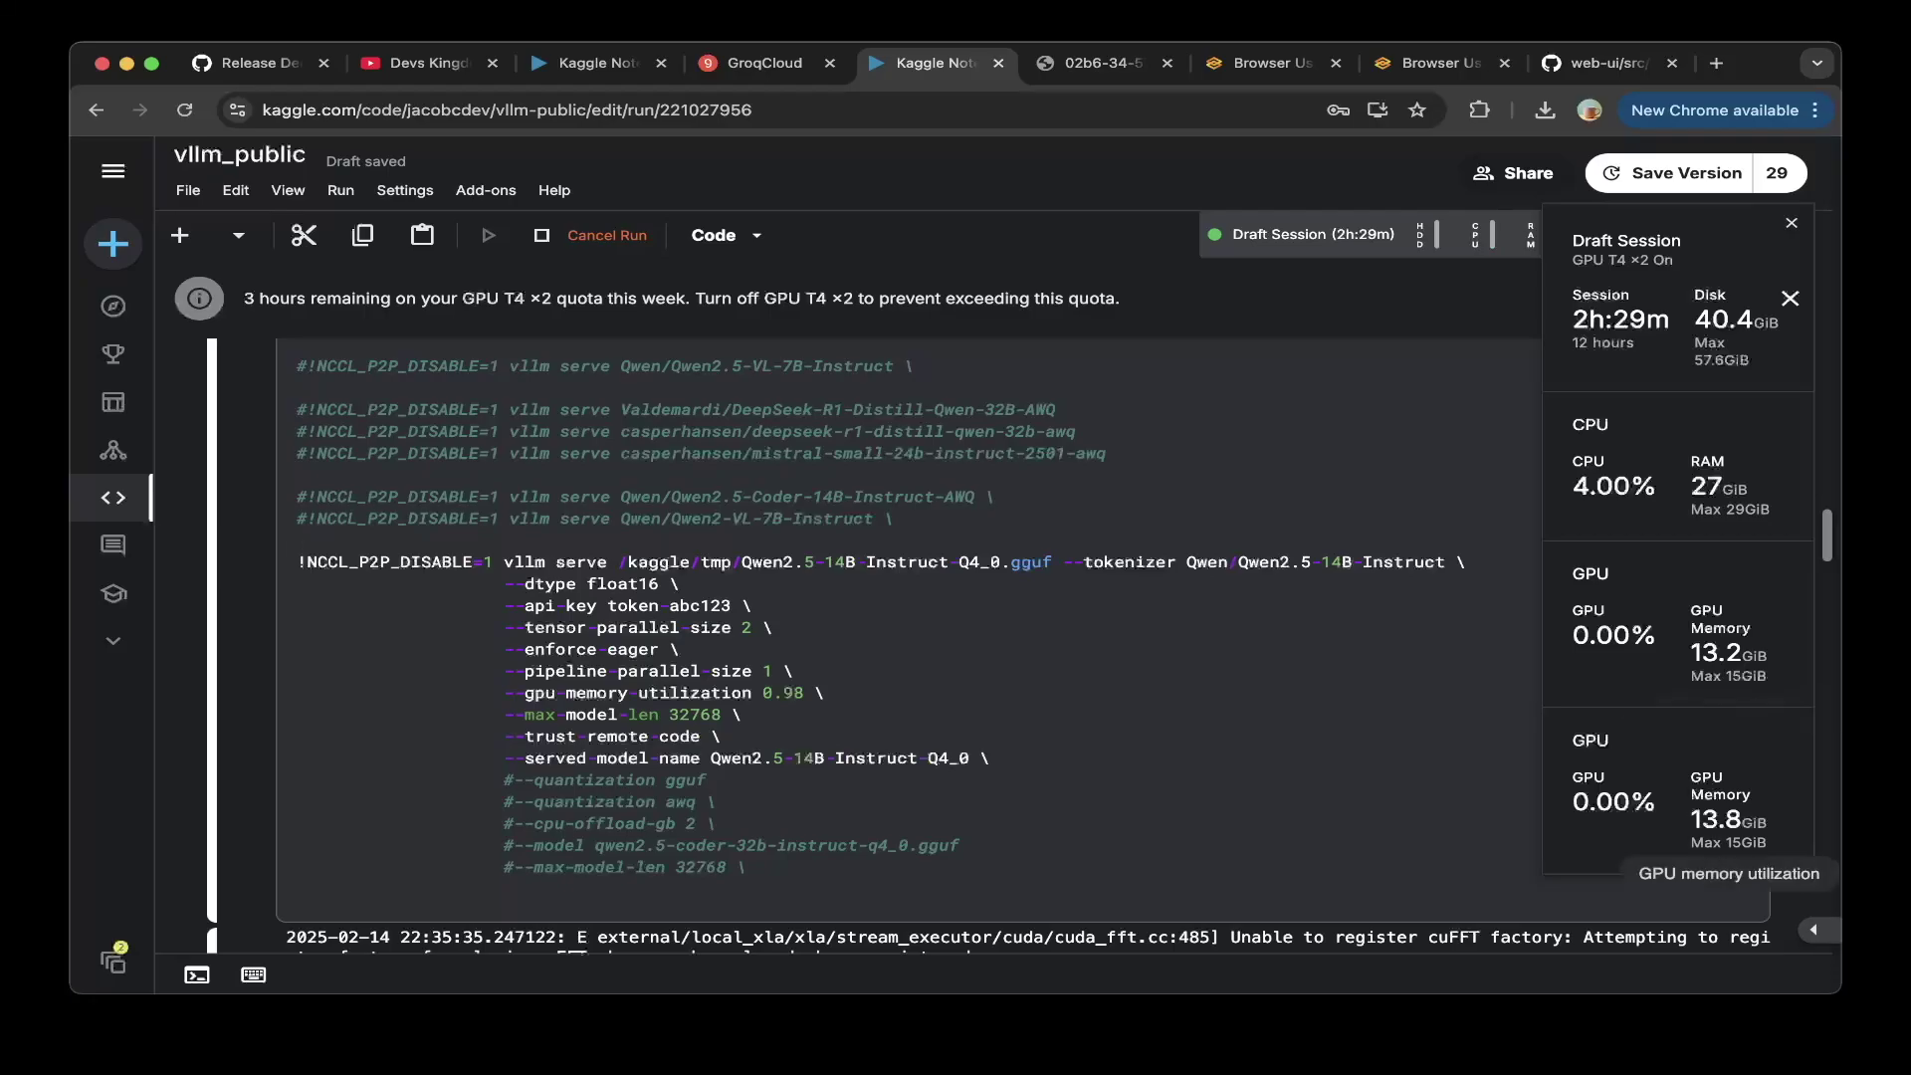
{"action": "left_click", "coordinate": [1441, 63]}
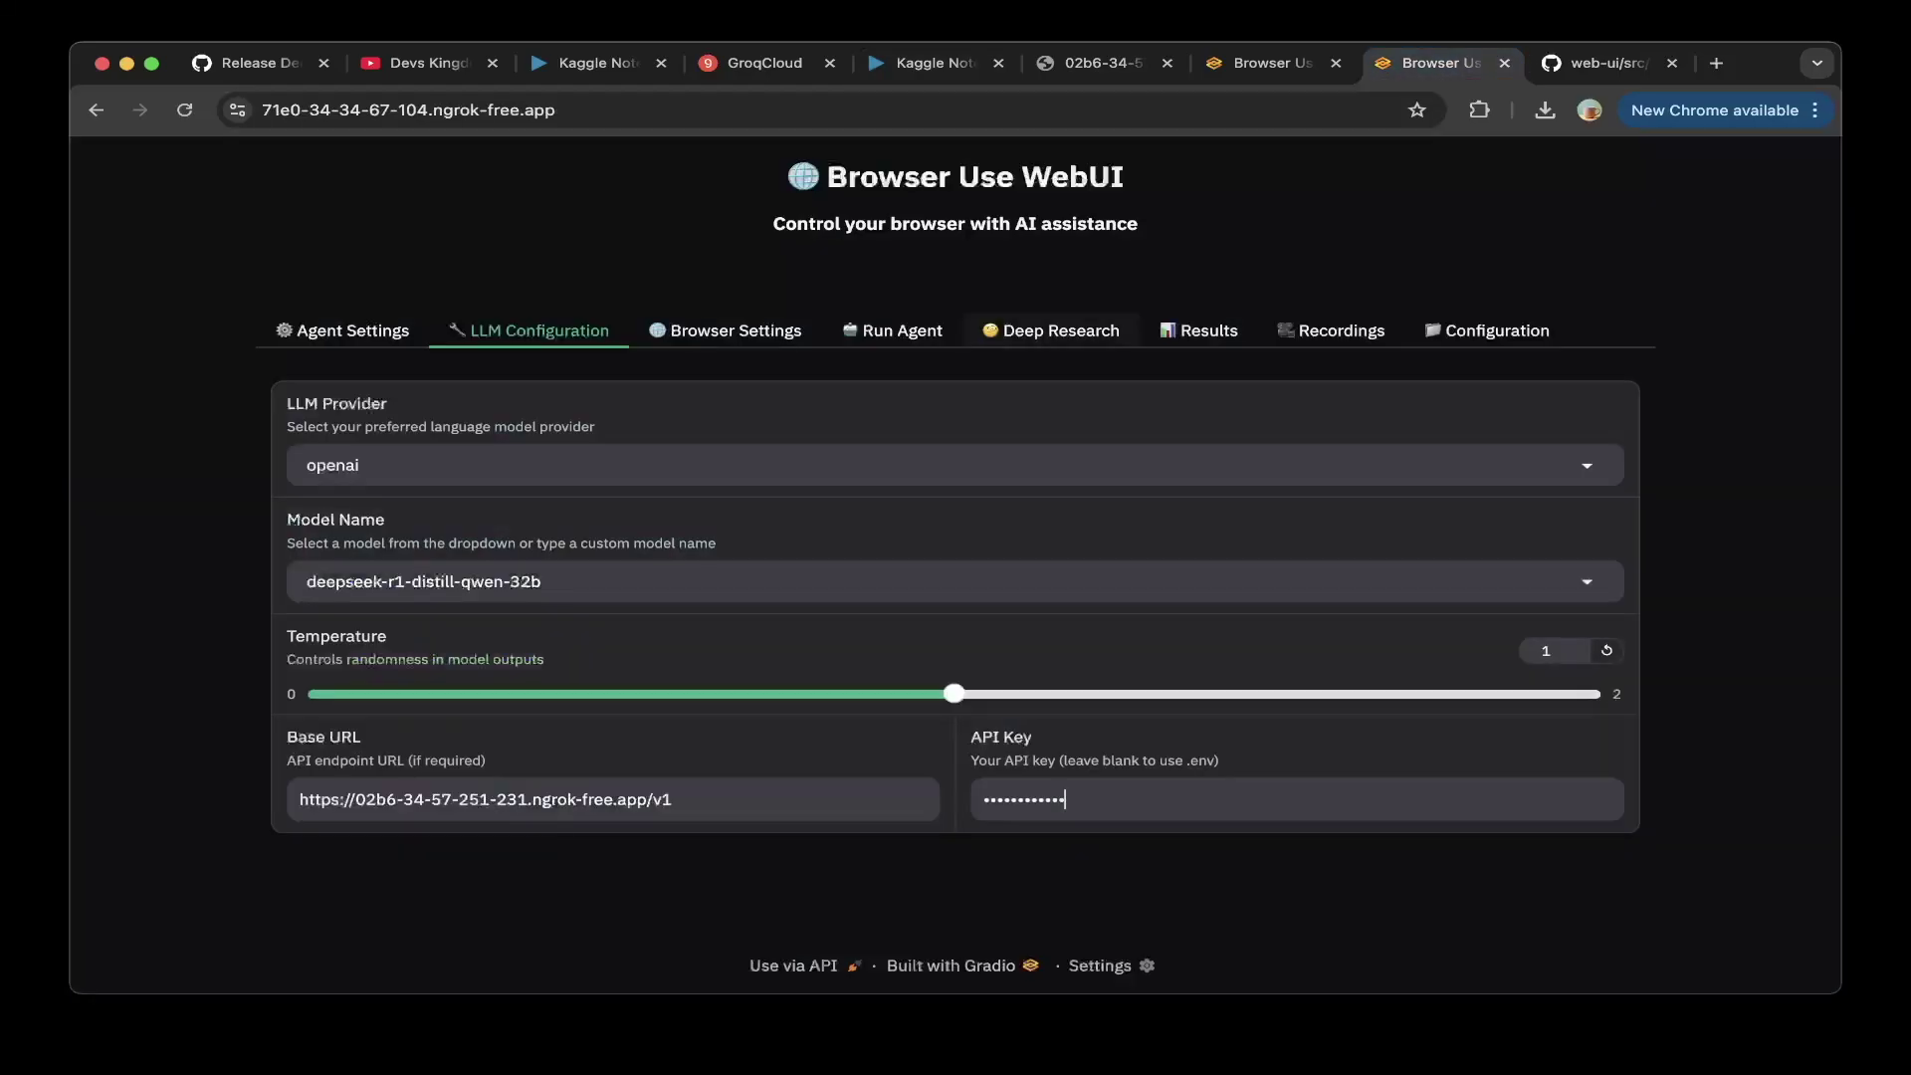
{"action": "left_click", "coordinate": [540, 581]}
{"action": "key", "text": "super+a"}
{"action": "key", "text": "super+v"}
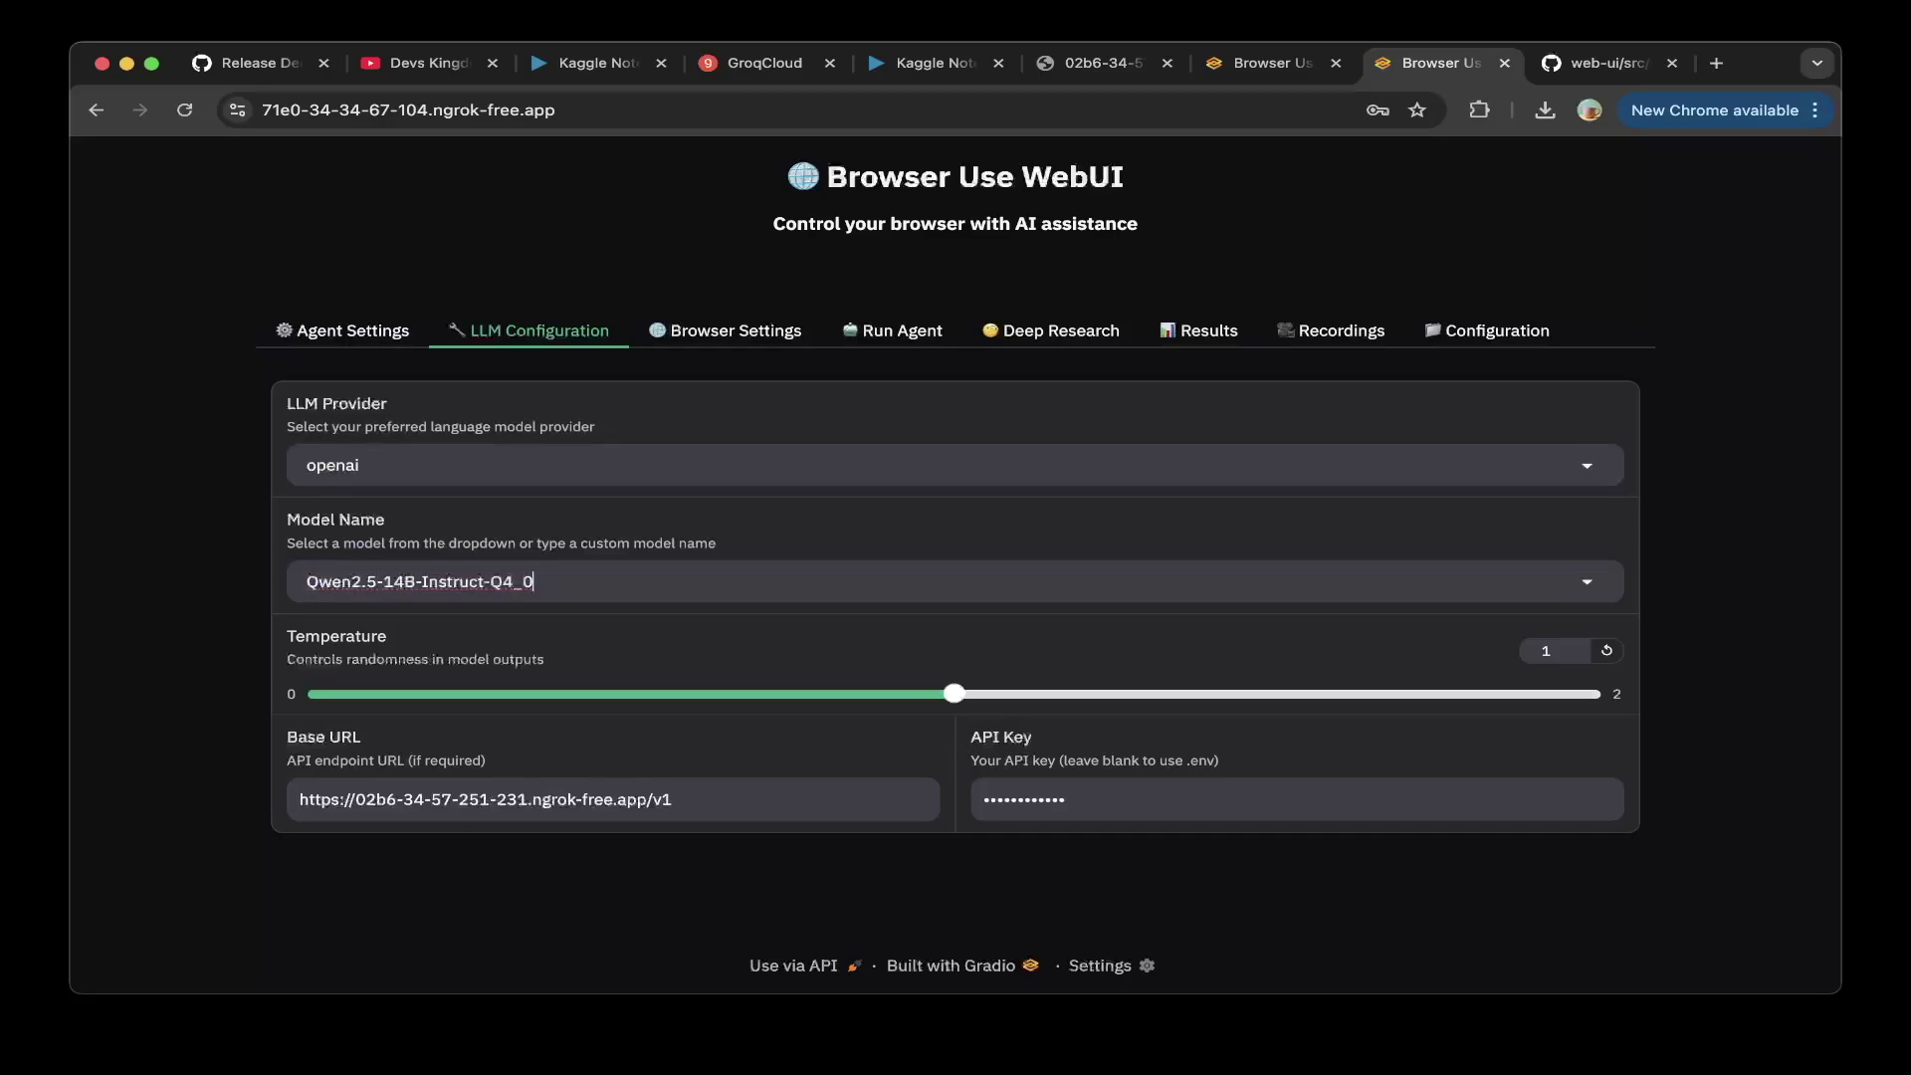
{"action": "left_click_drag", "start_coordinate": [535, 582], "coordinate": [305, 581]}
{"action": "left_click", "coordinate": [672, 800]}
- Run Deep Research on the existing reinforcement learning report task with one search iteration and one query per iteration
{"action": "left_click", "coordinate": [725, 330]}
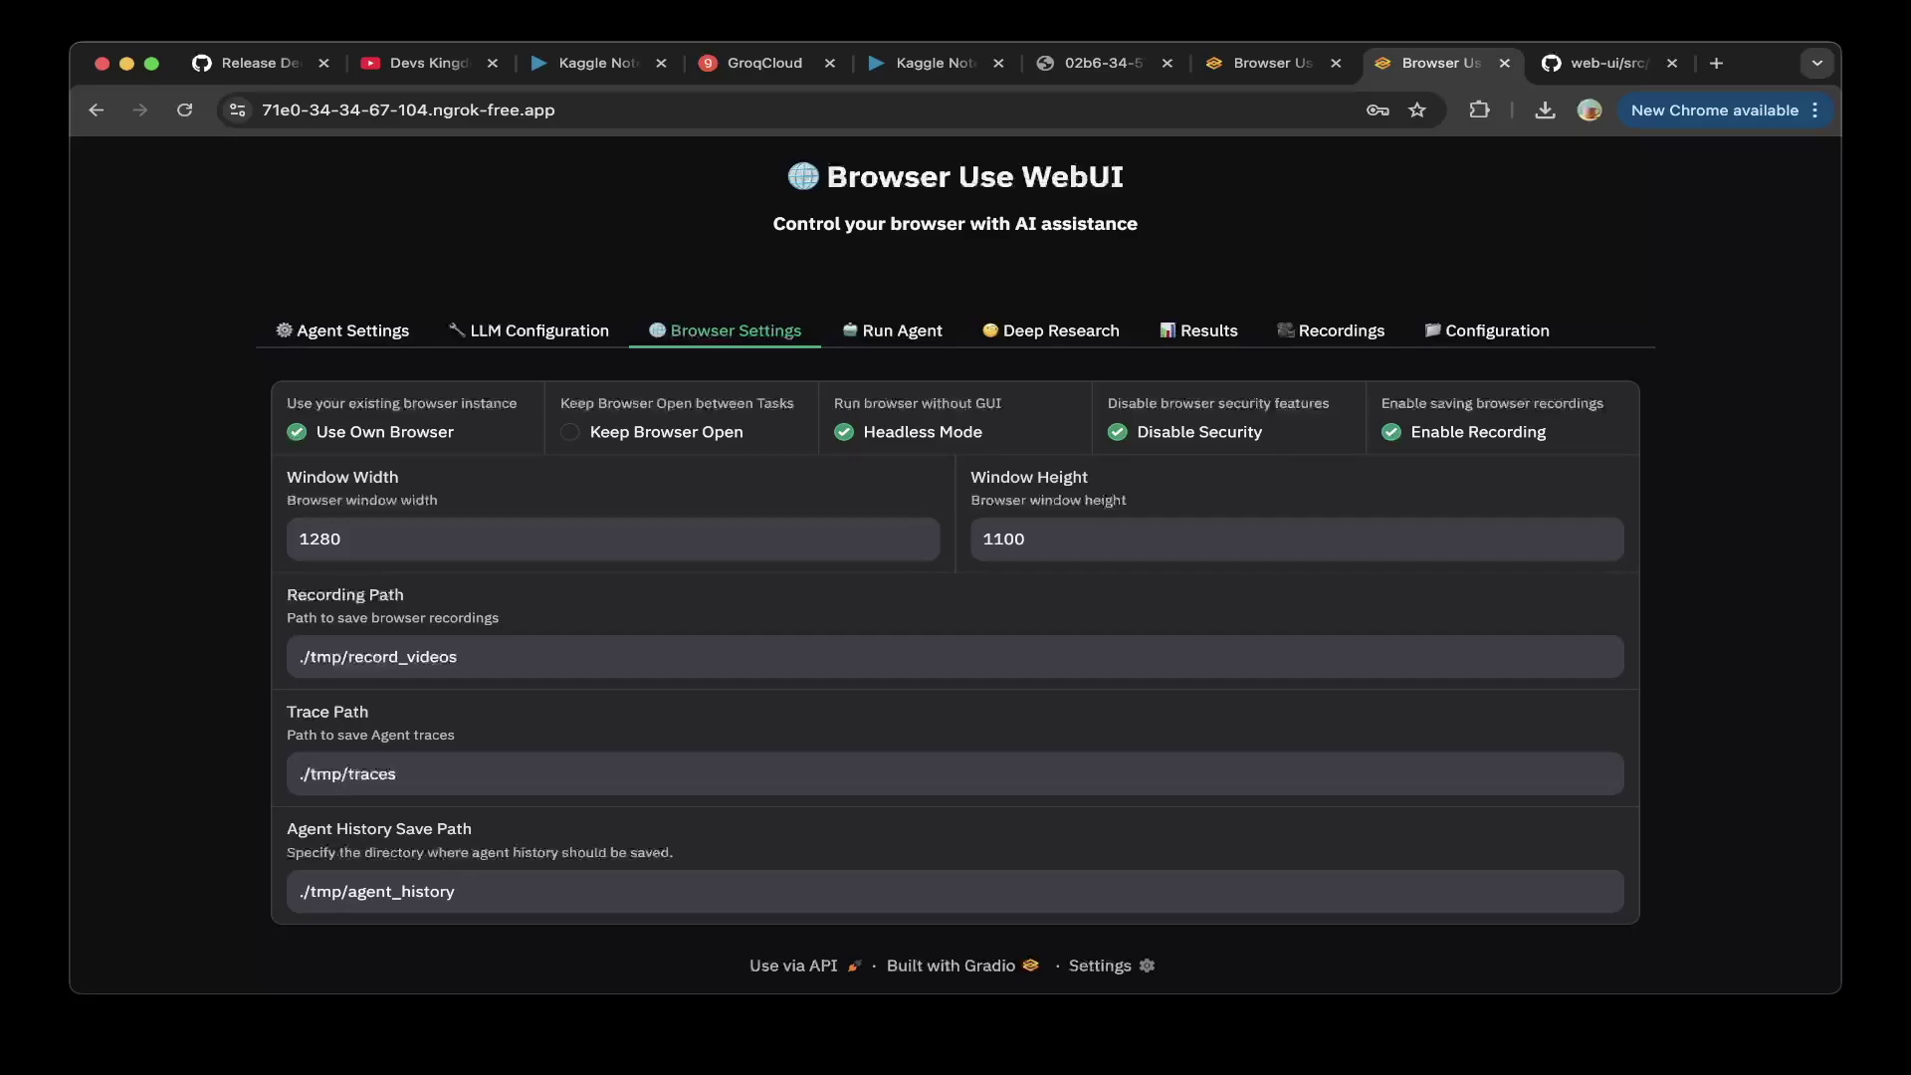
{"action": "left_click", "coordinate": [1049, 330]}
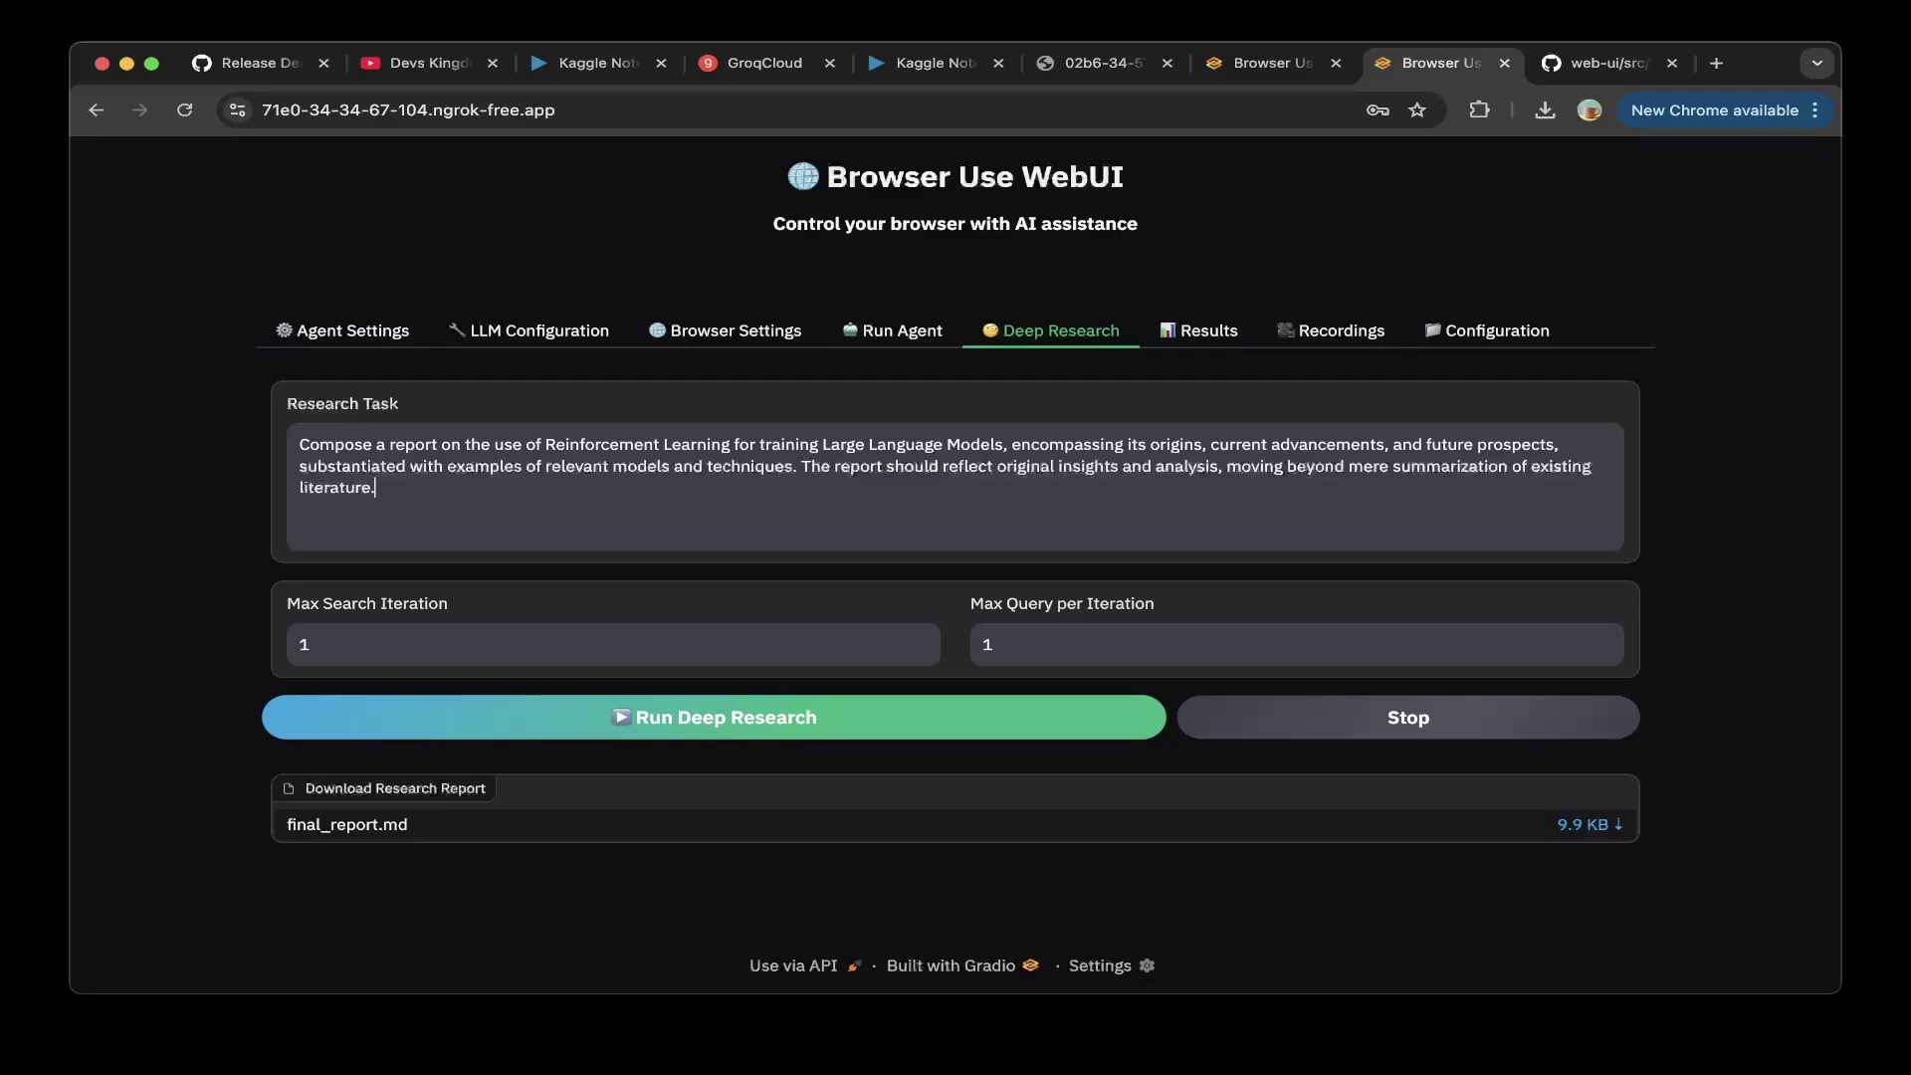
{"action": "left_click", "coordinate": [310, 644]}
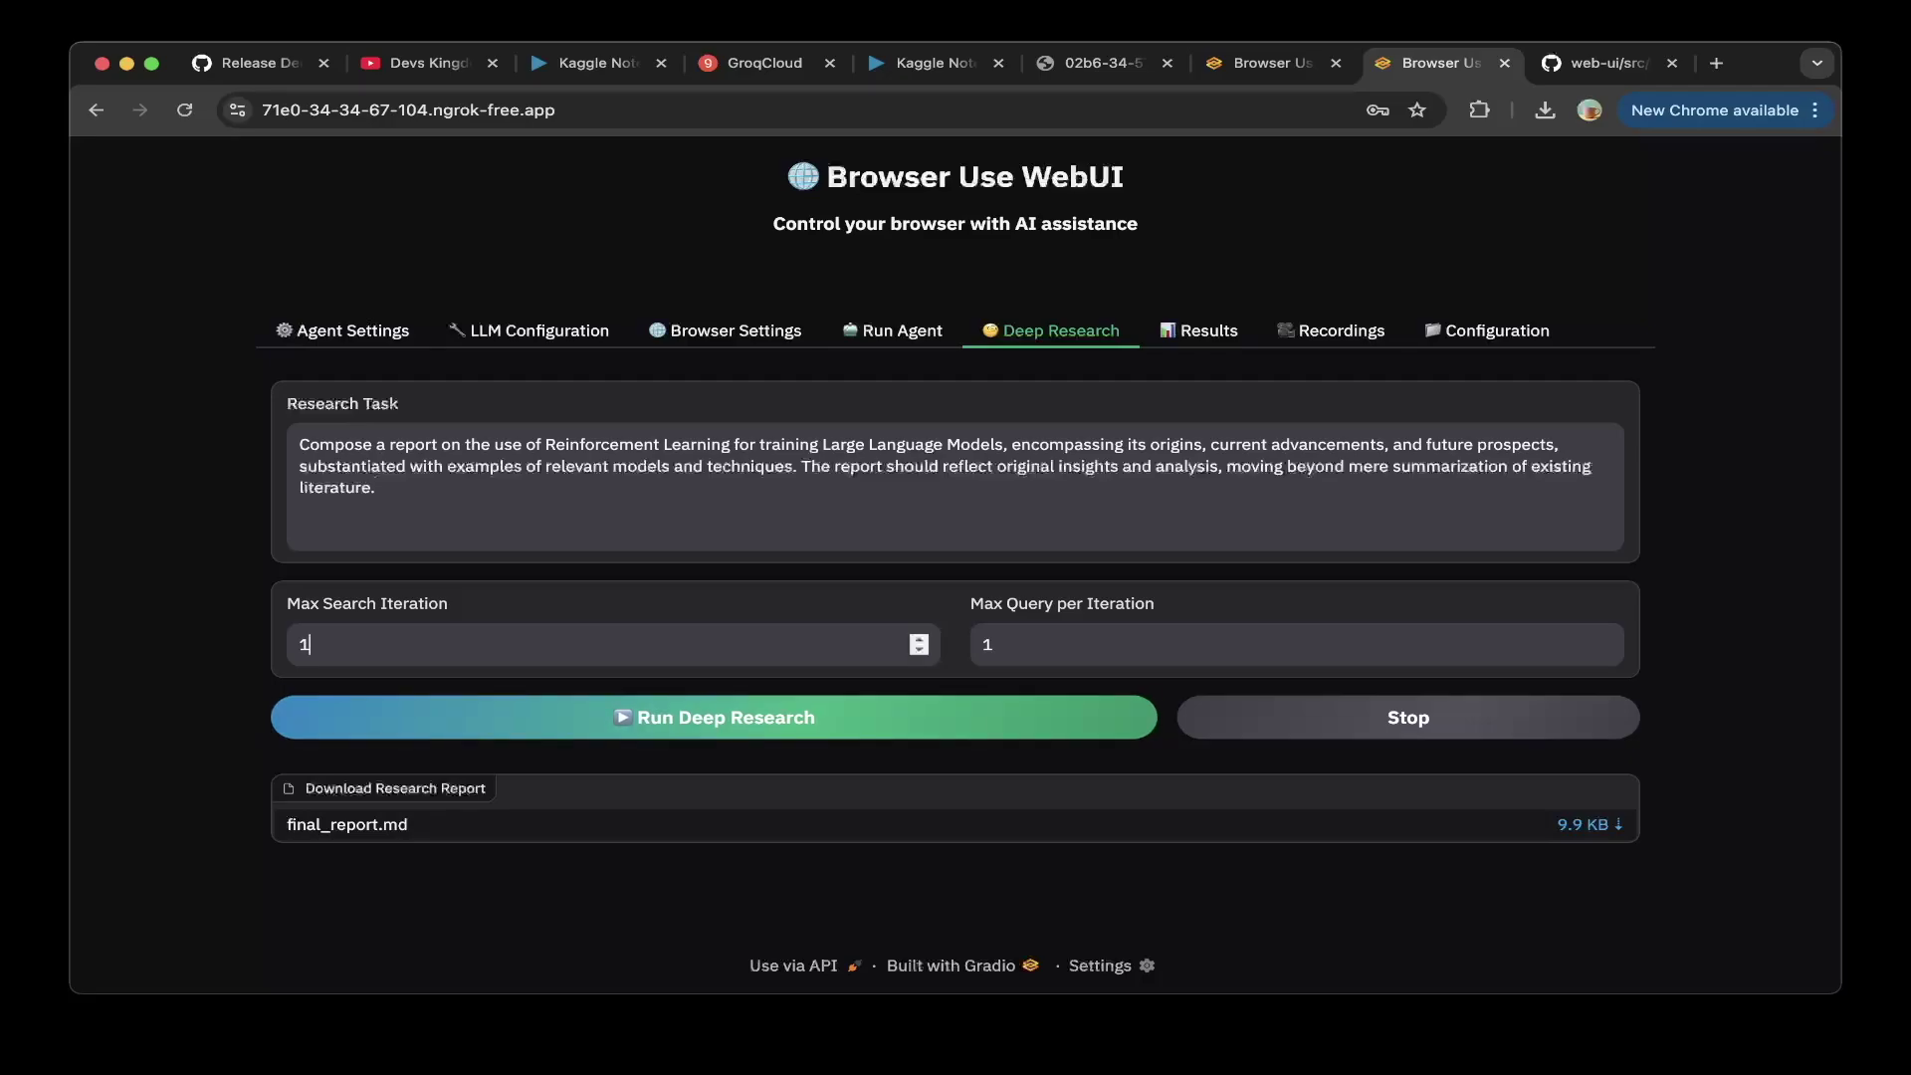
{"action": "left_click", "coordinate": [714, 717]}
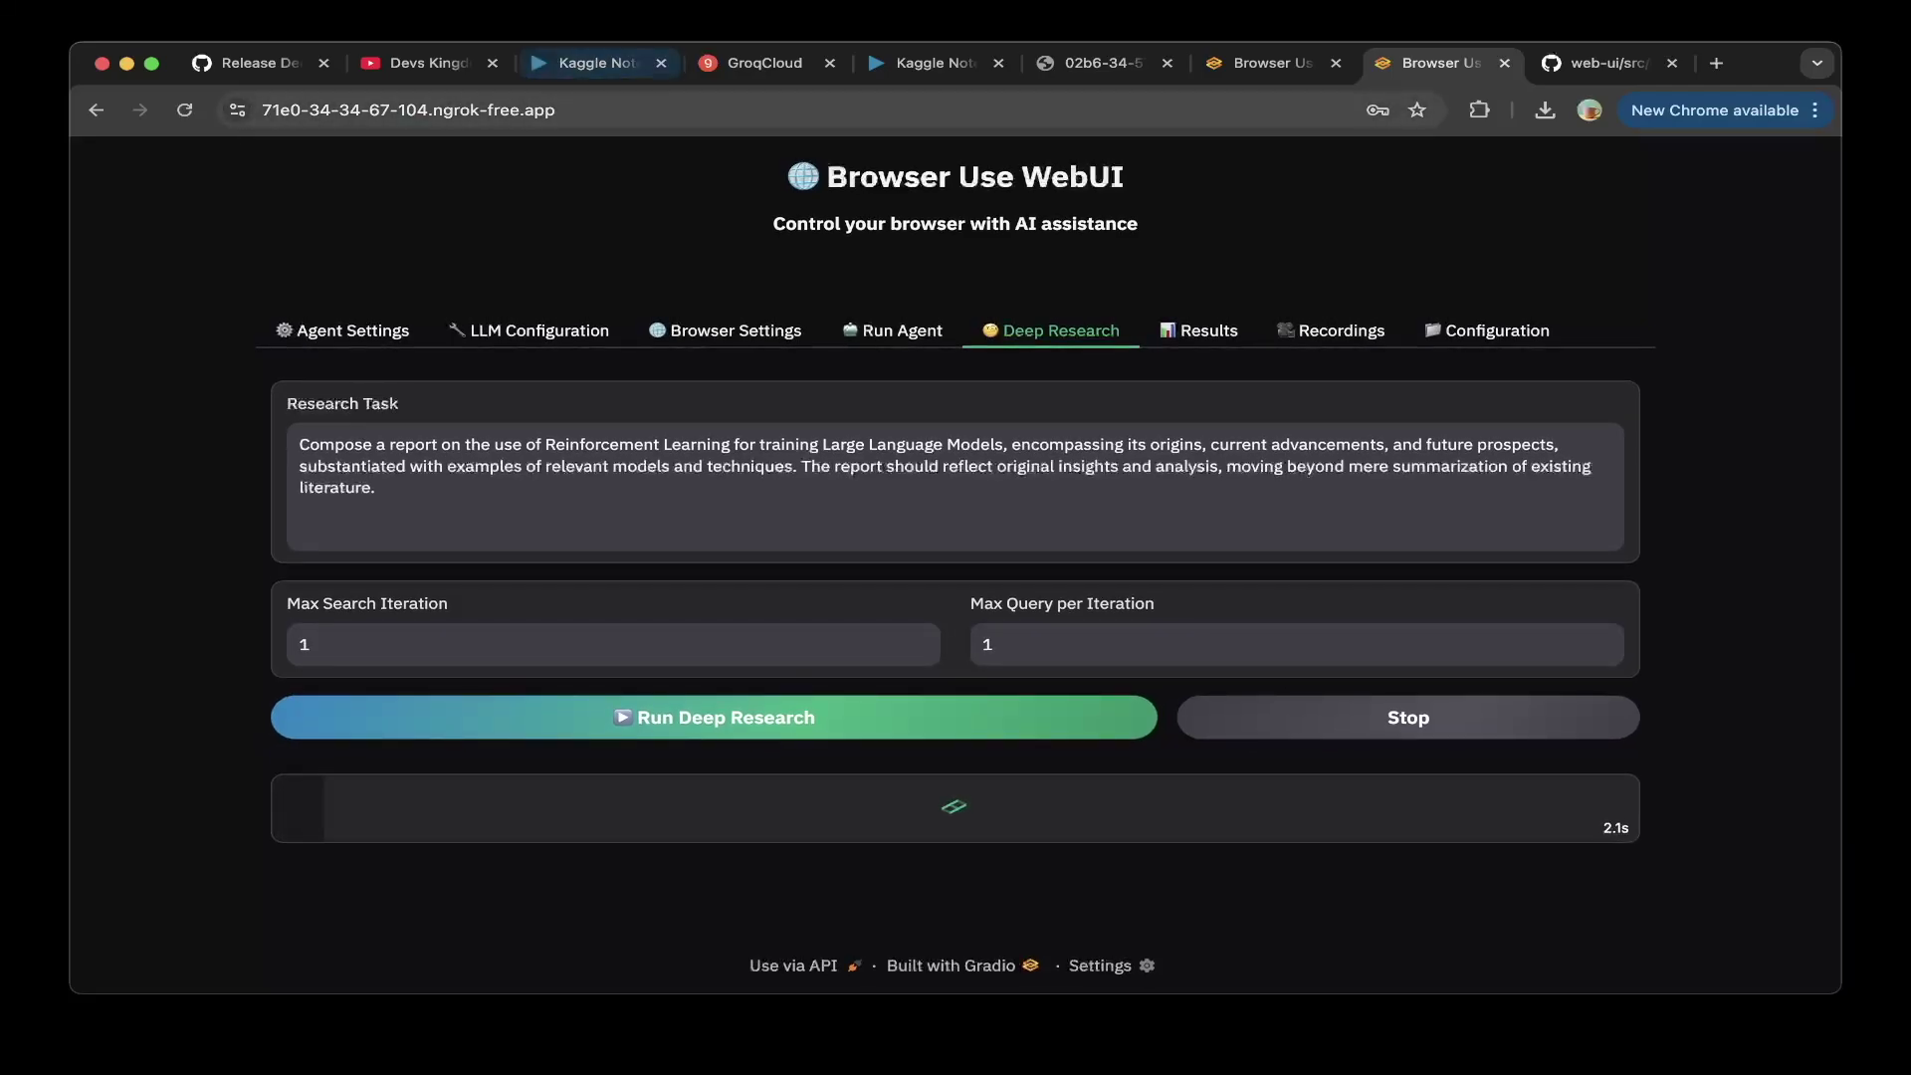
- Check the Deep Research run's logs in the vllm_public and browser_use_webui notebooks, and look at Groq's preview models list
{"action": "left_click", "coordinate": [933, 63]}
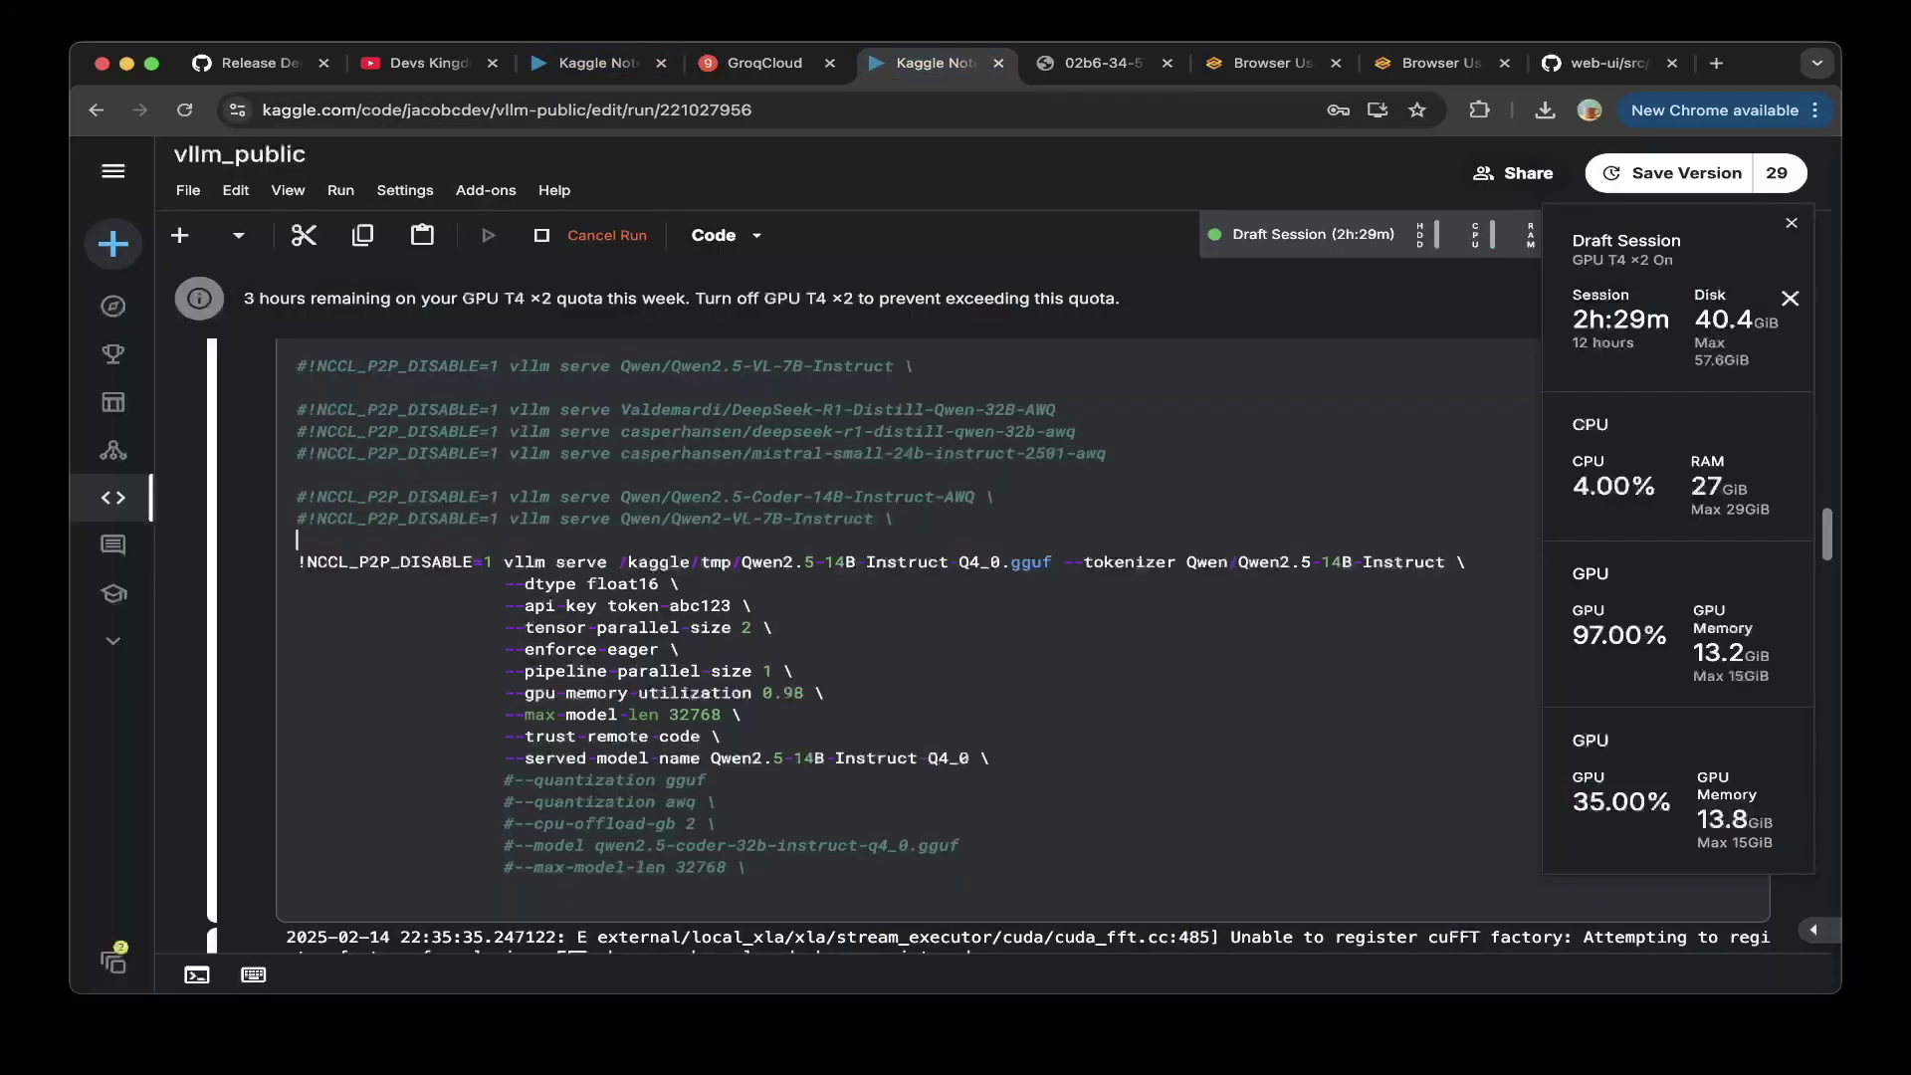
{"action": "left_click", "coordinate": [592, 62]}
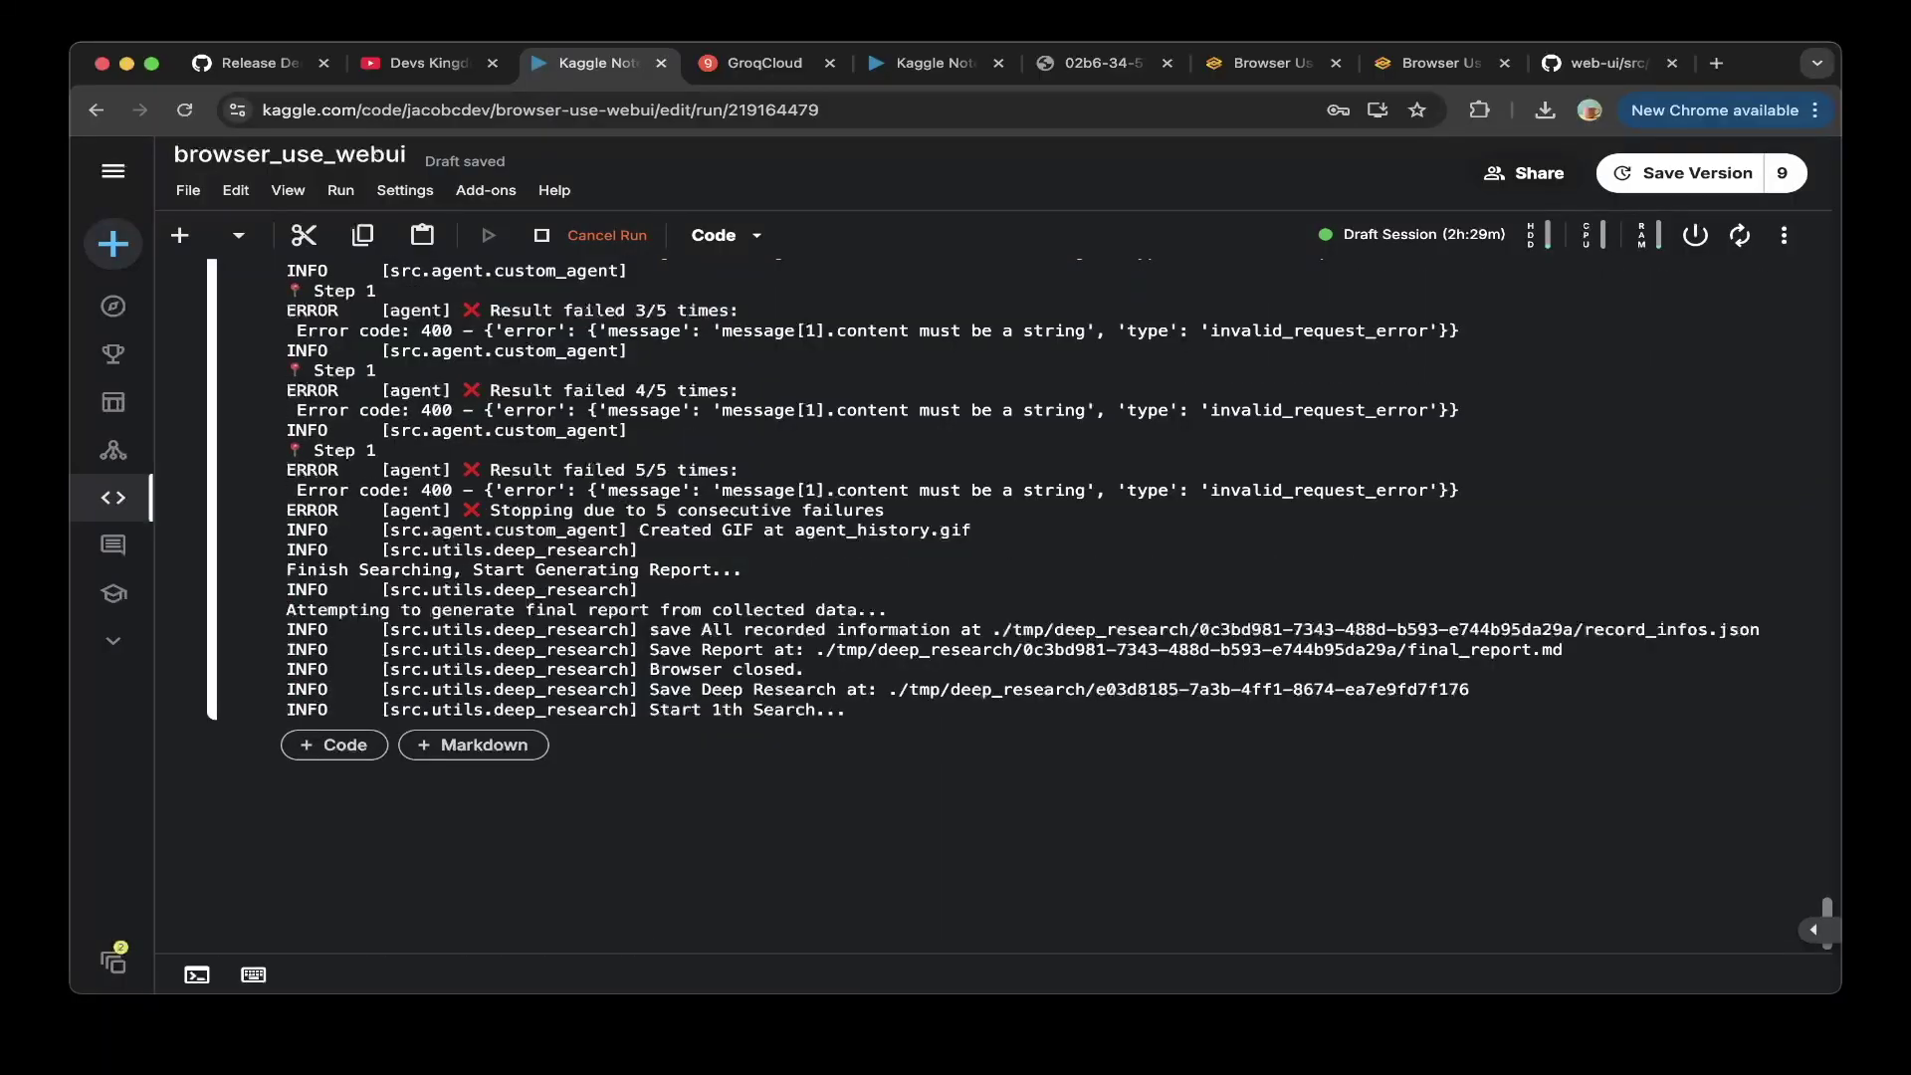
{"action": "left_click", "coordinate": [933, 63]}
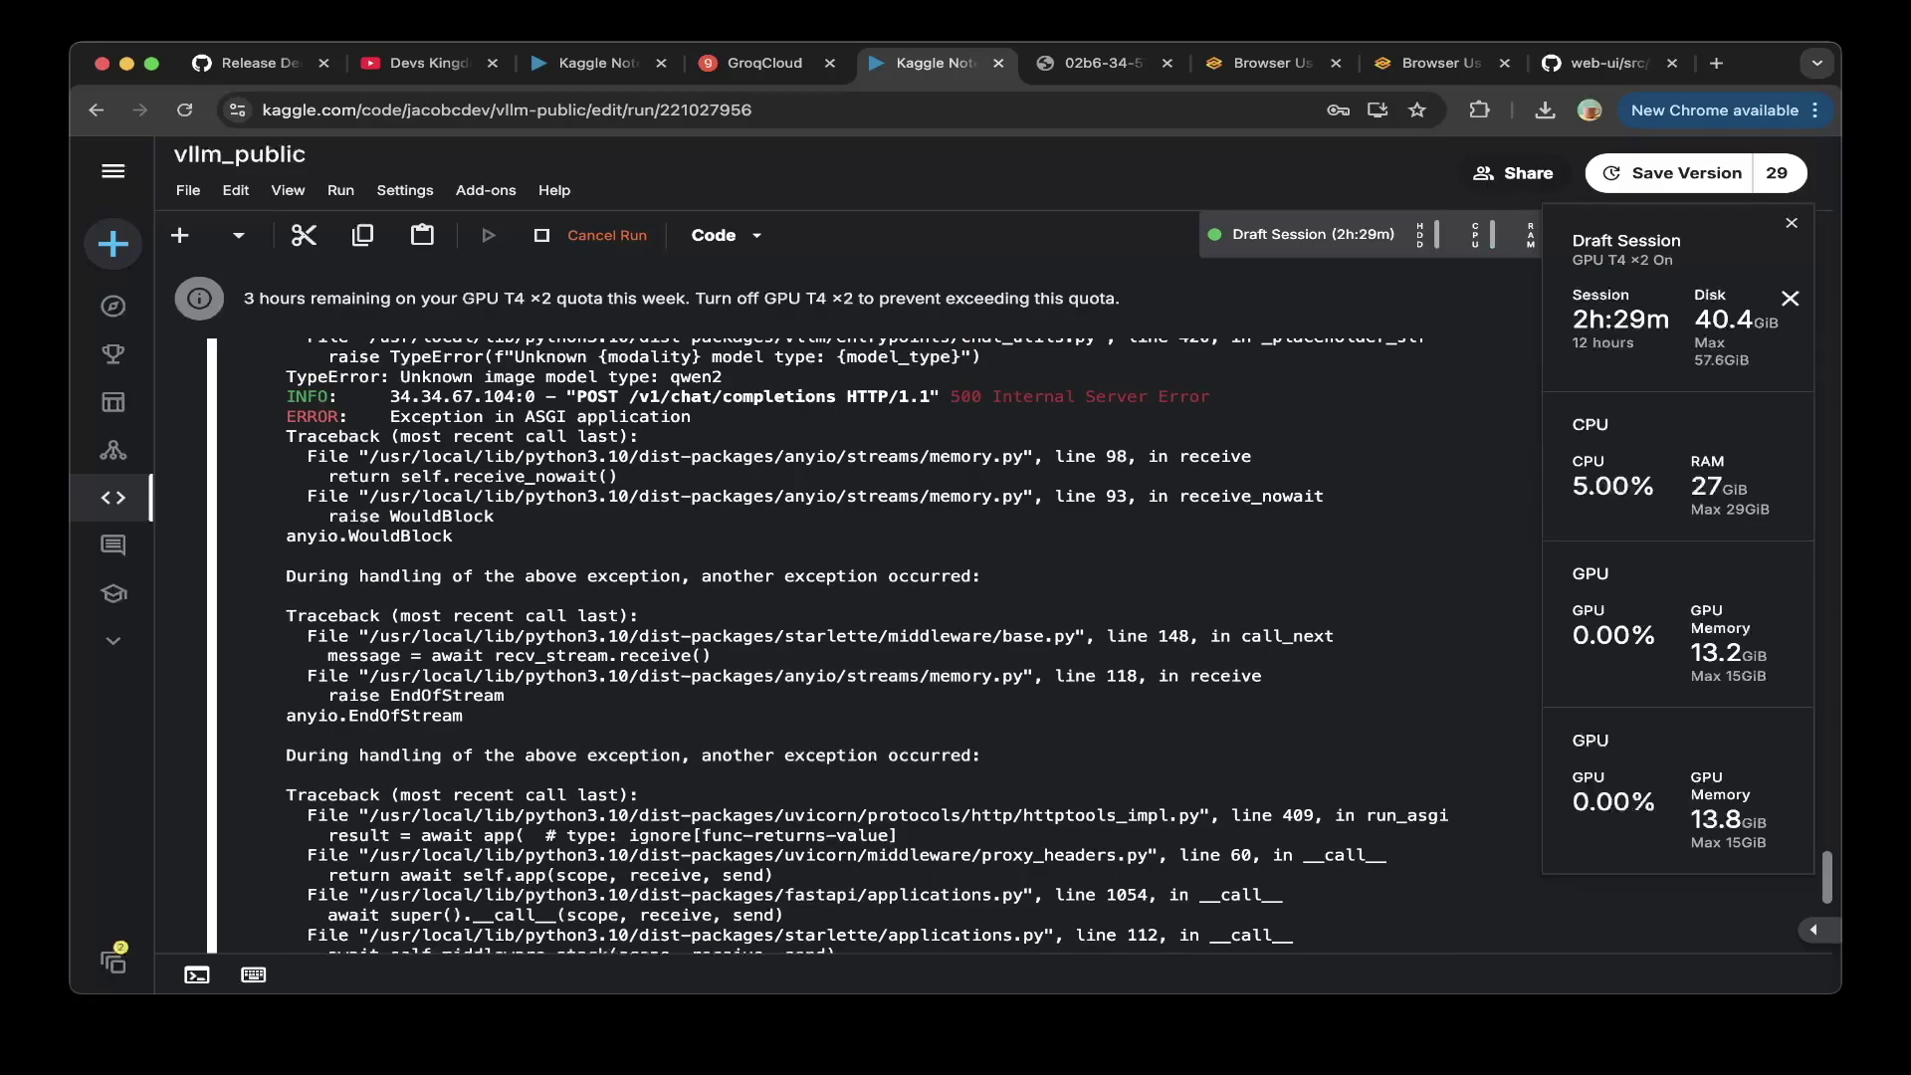
{"action": "left_click", "coordinate": [597, 63]}
{"action": "scroll", "coordinate": [955, 597], "scroll_direction": "down", "scroll_amount": 4}
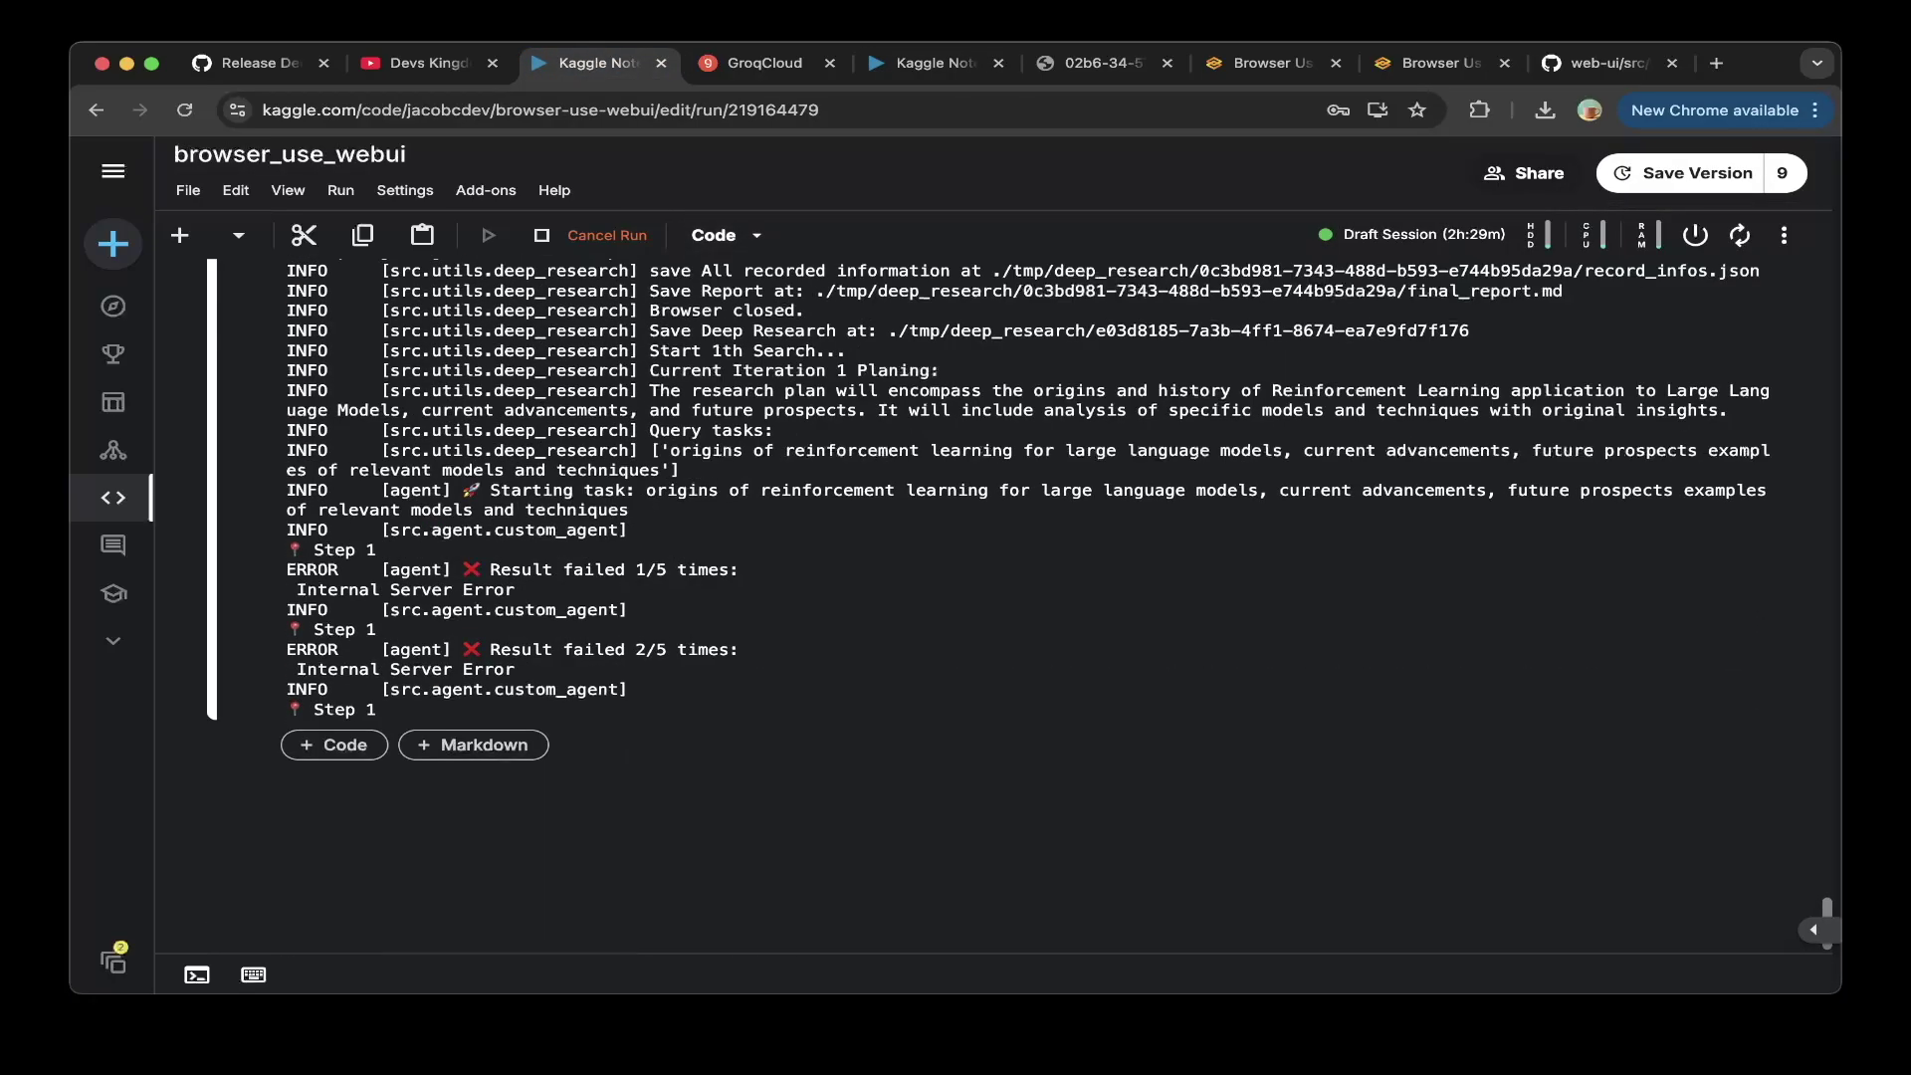
{"action": "left_click", "coordinate": [764, 63]}
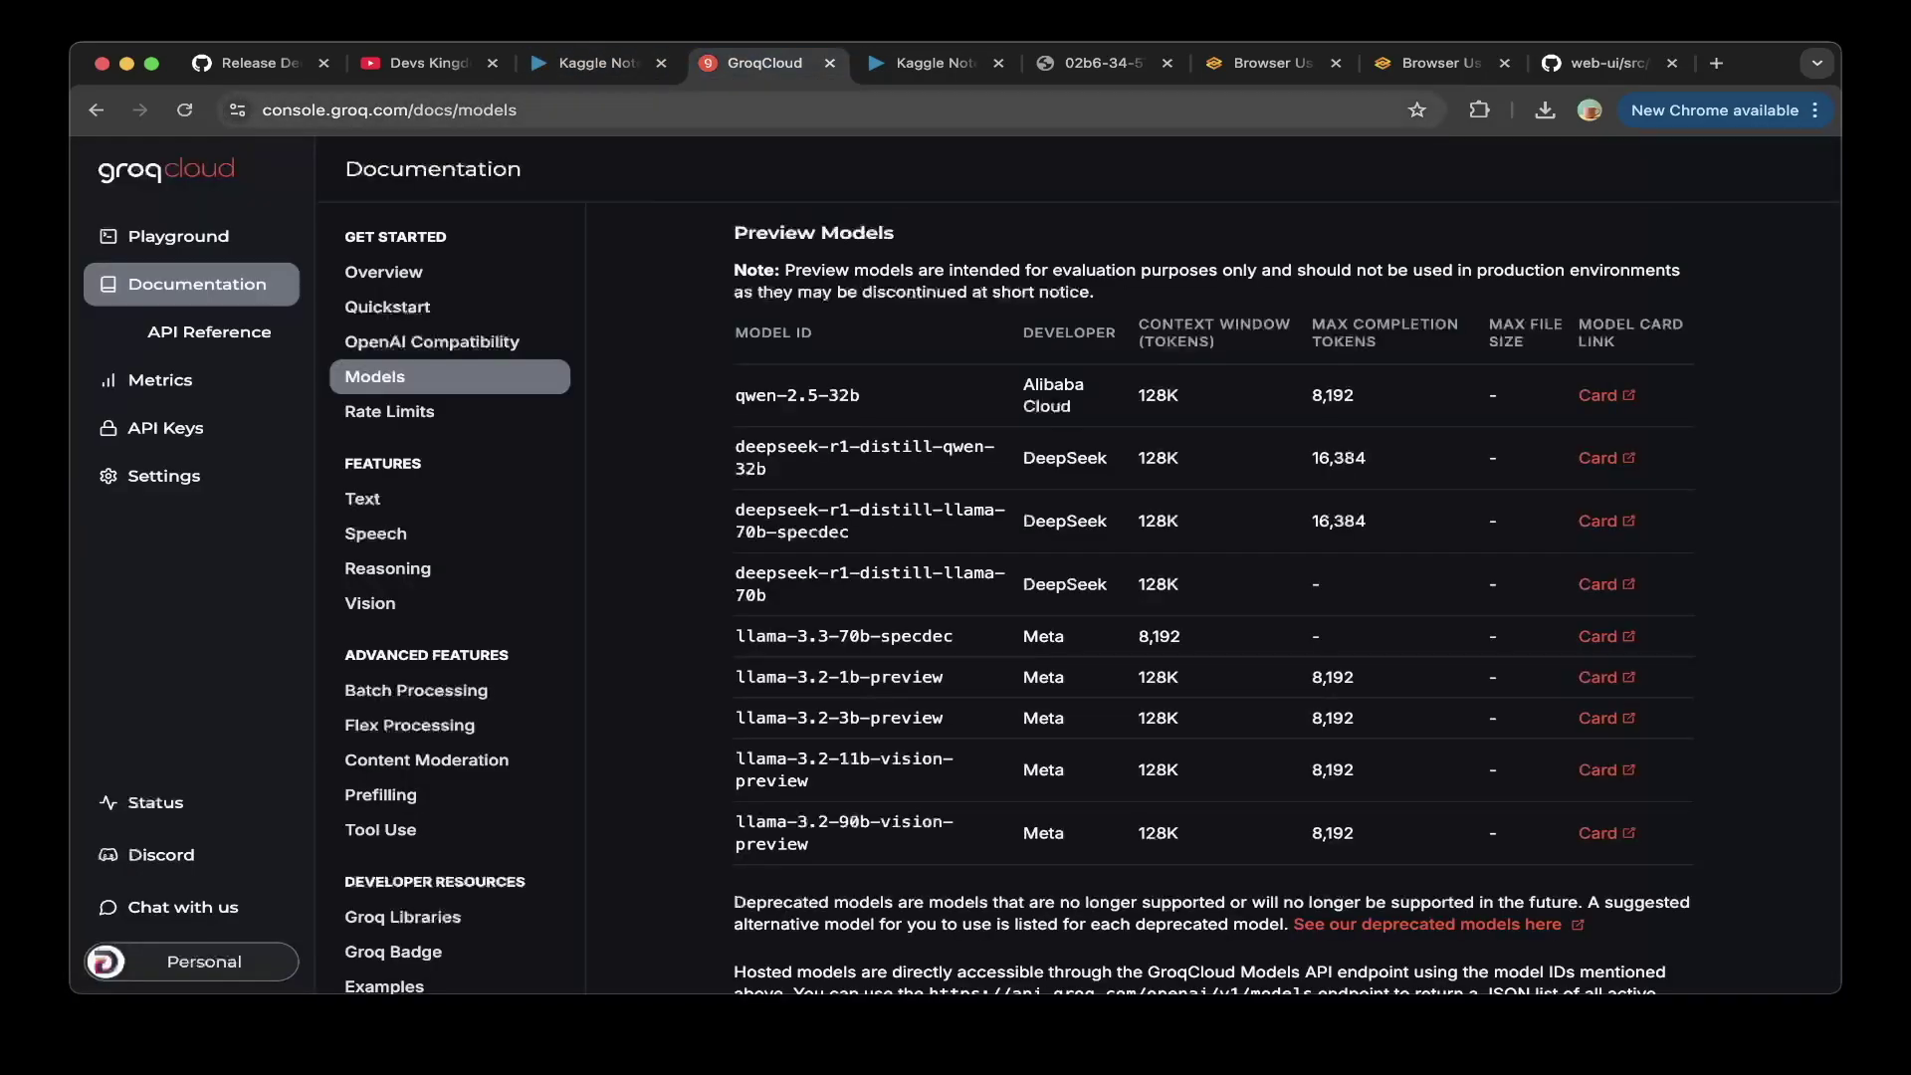
- Review the WebUI's browser settings, LLM configuration and Run Agent task, and return to the Deep Research progress
{"action": "key", "text": "super+8"}
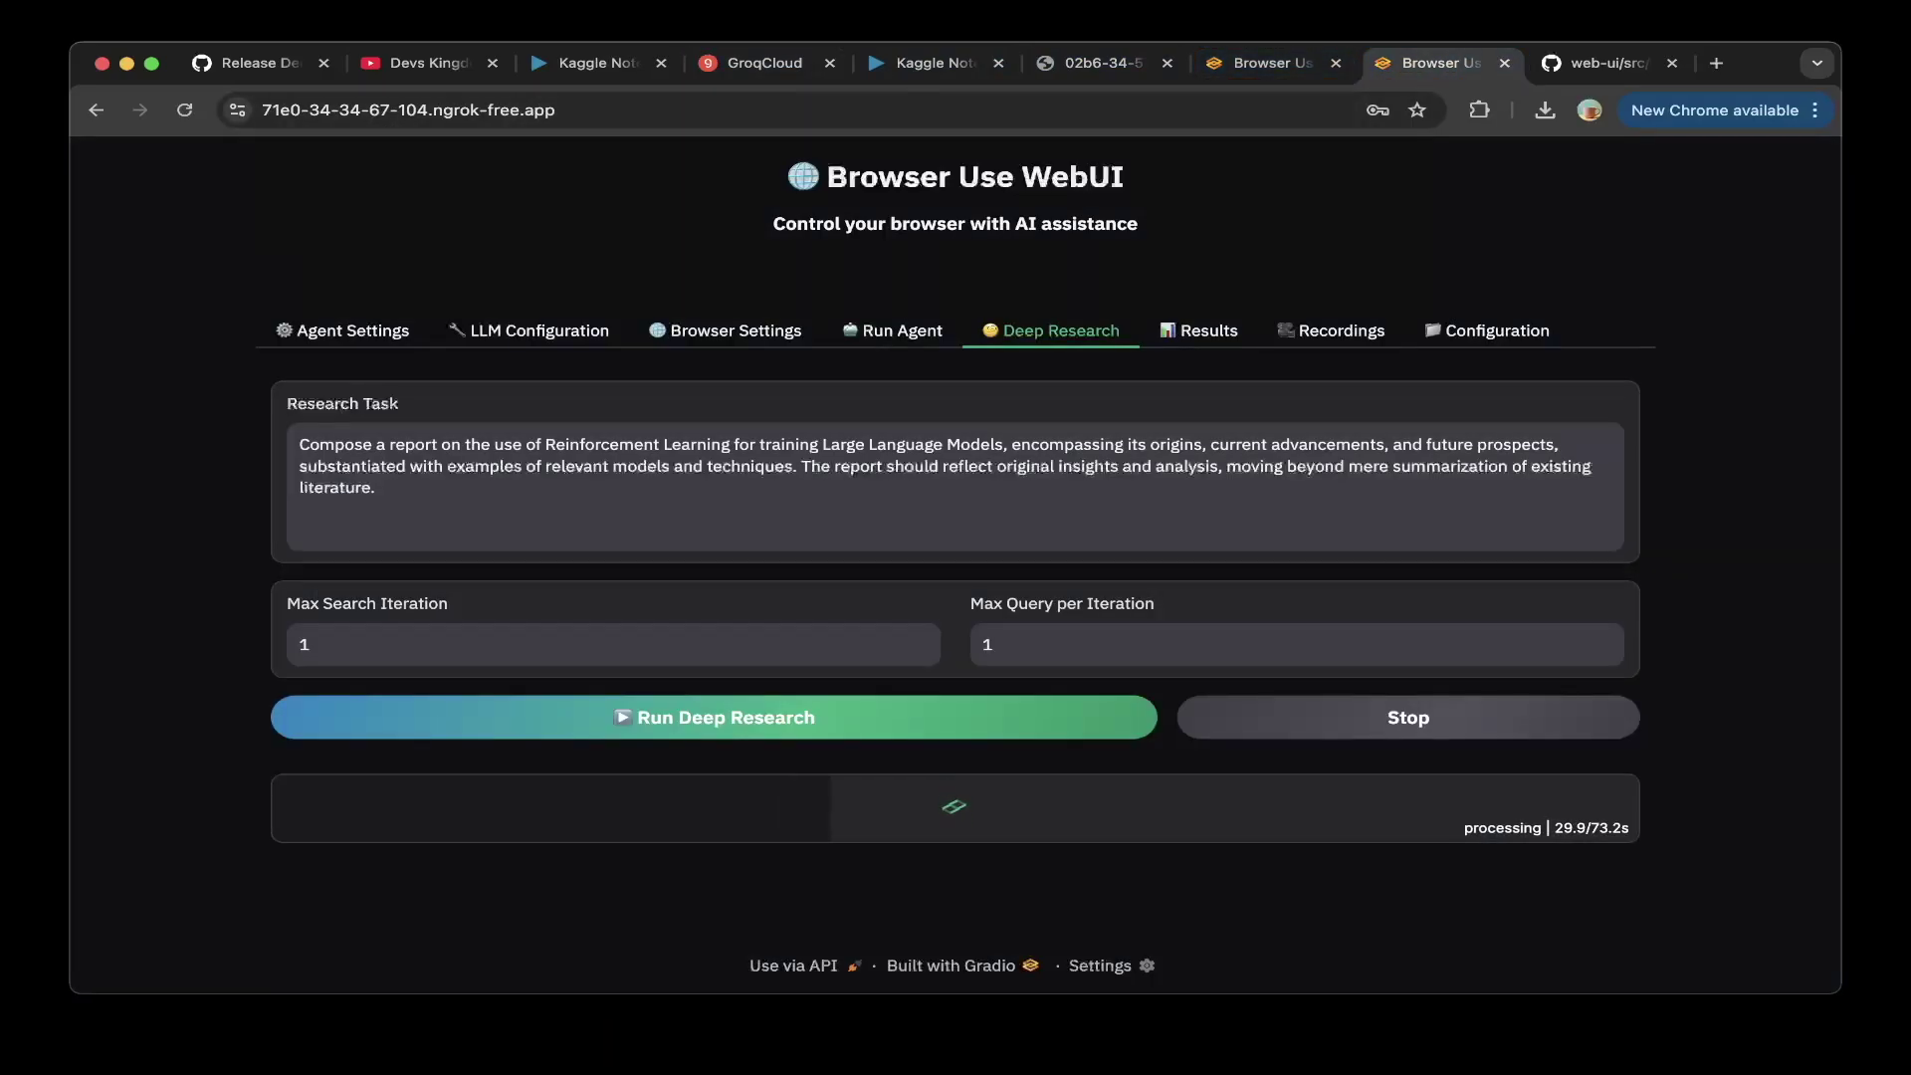
{"action": "left_click", "coordinate": [725, 331]}
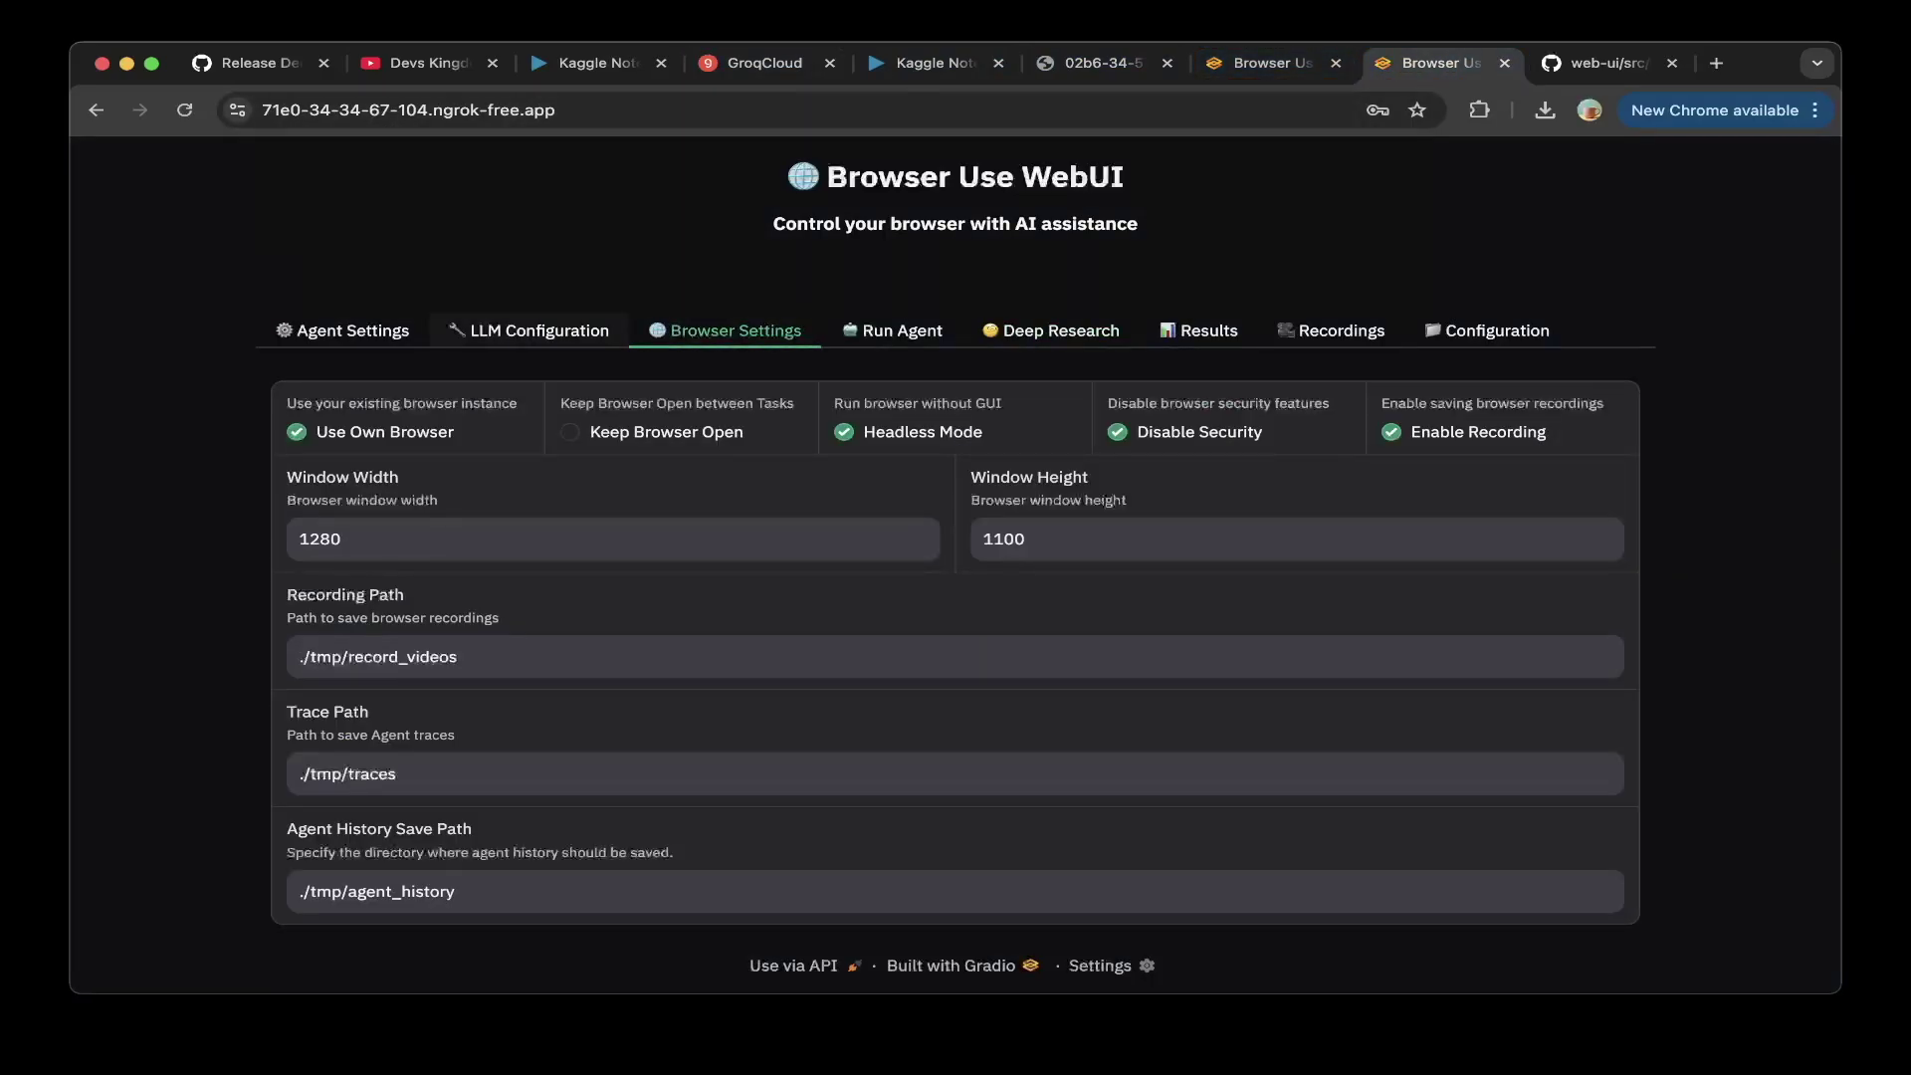
{"action": "left_click", "coordinate": [528, 330]}
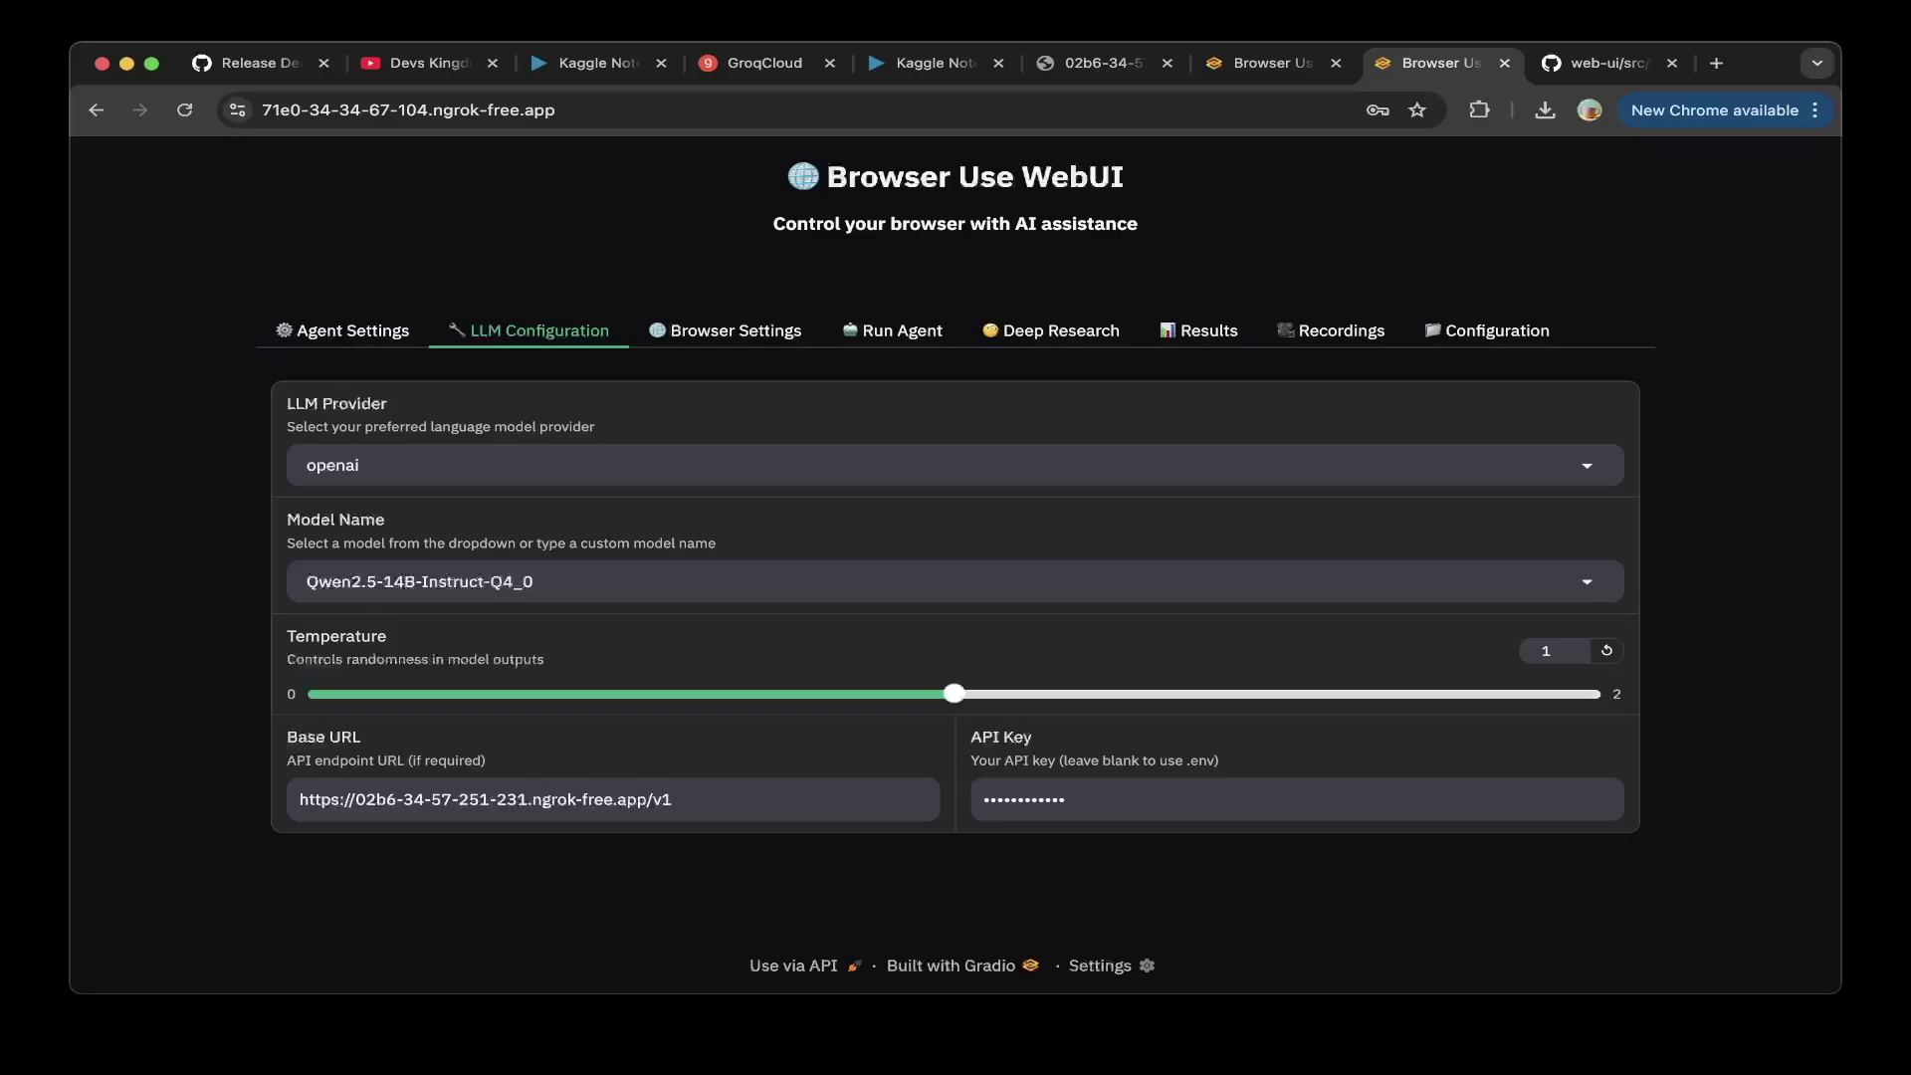
{"action": "left_click", "coordinate": [796, 330]}
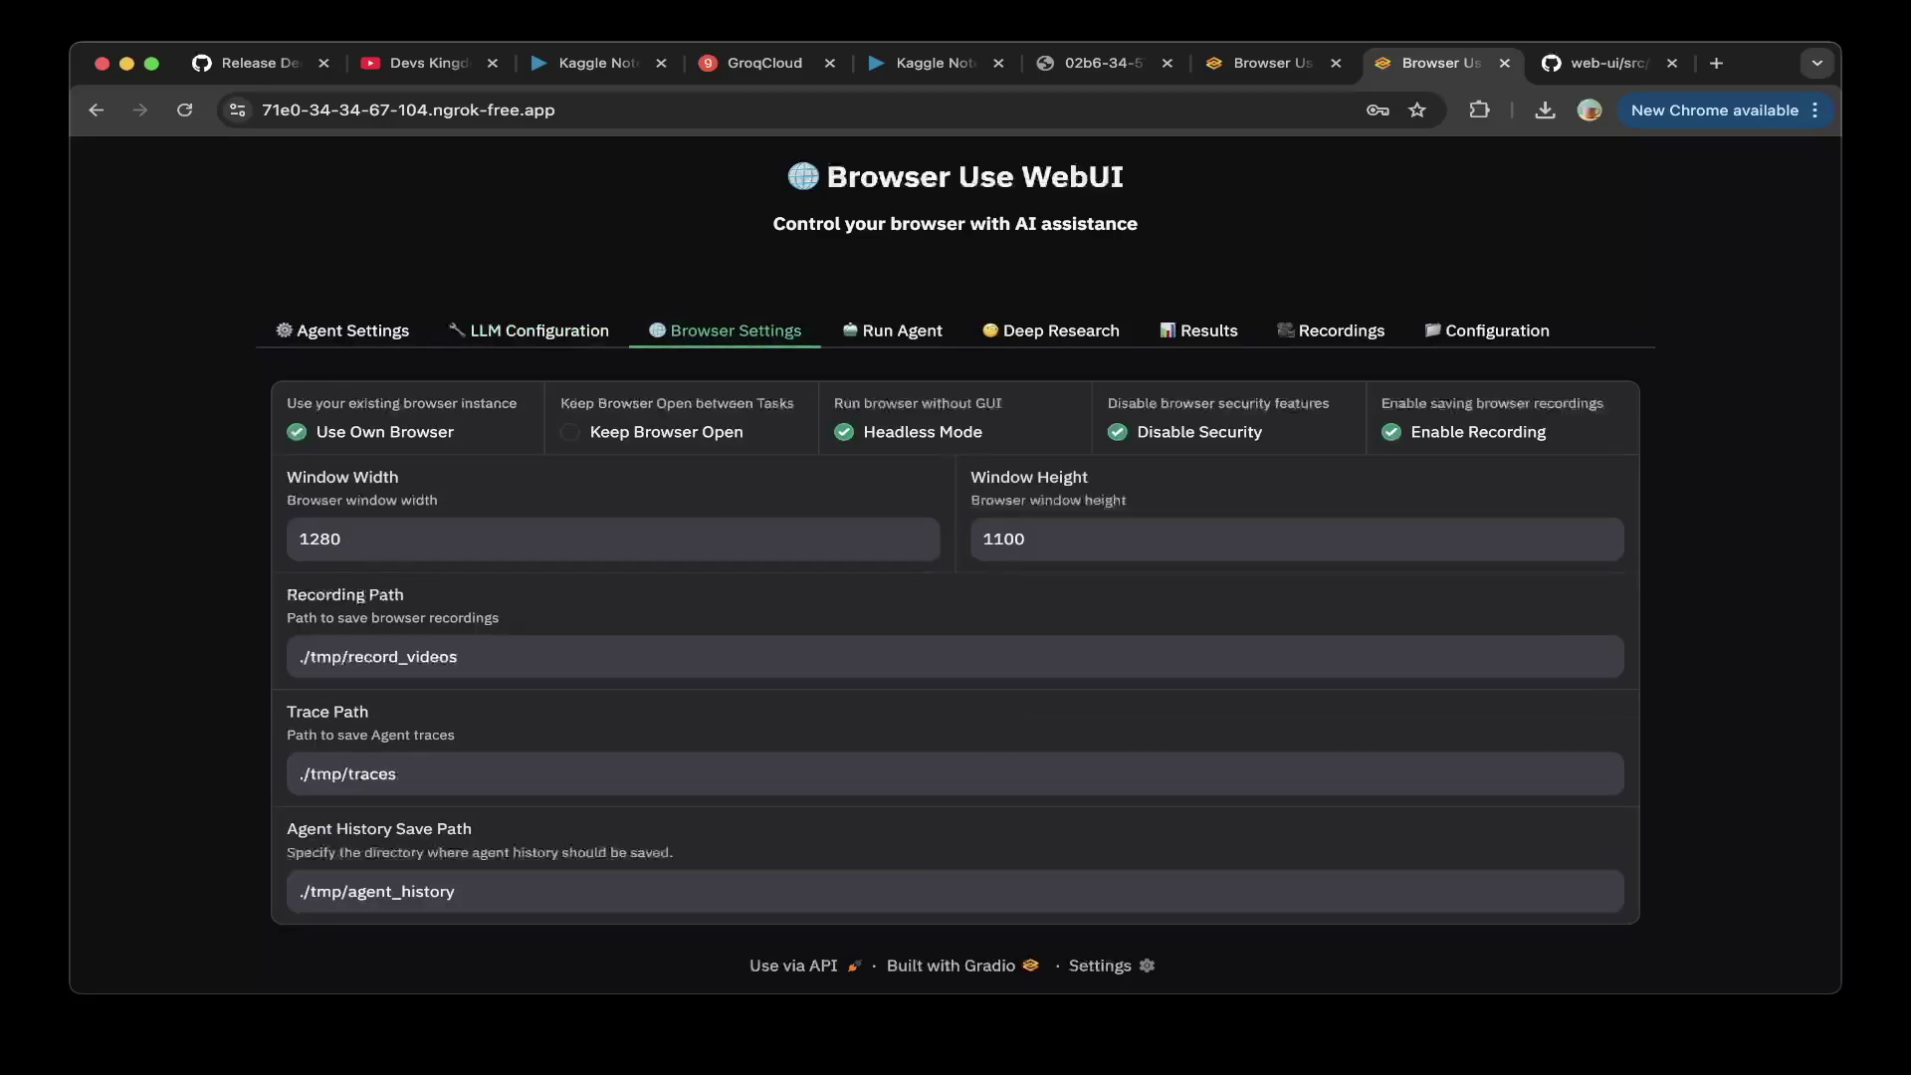
{"action": "left_click", "coordinate": [891, 330]}
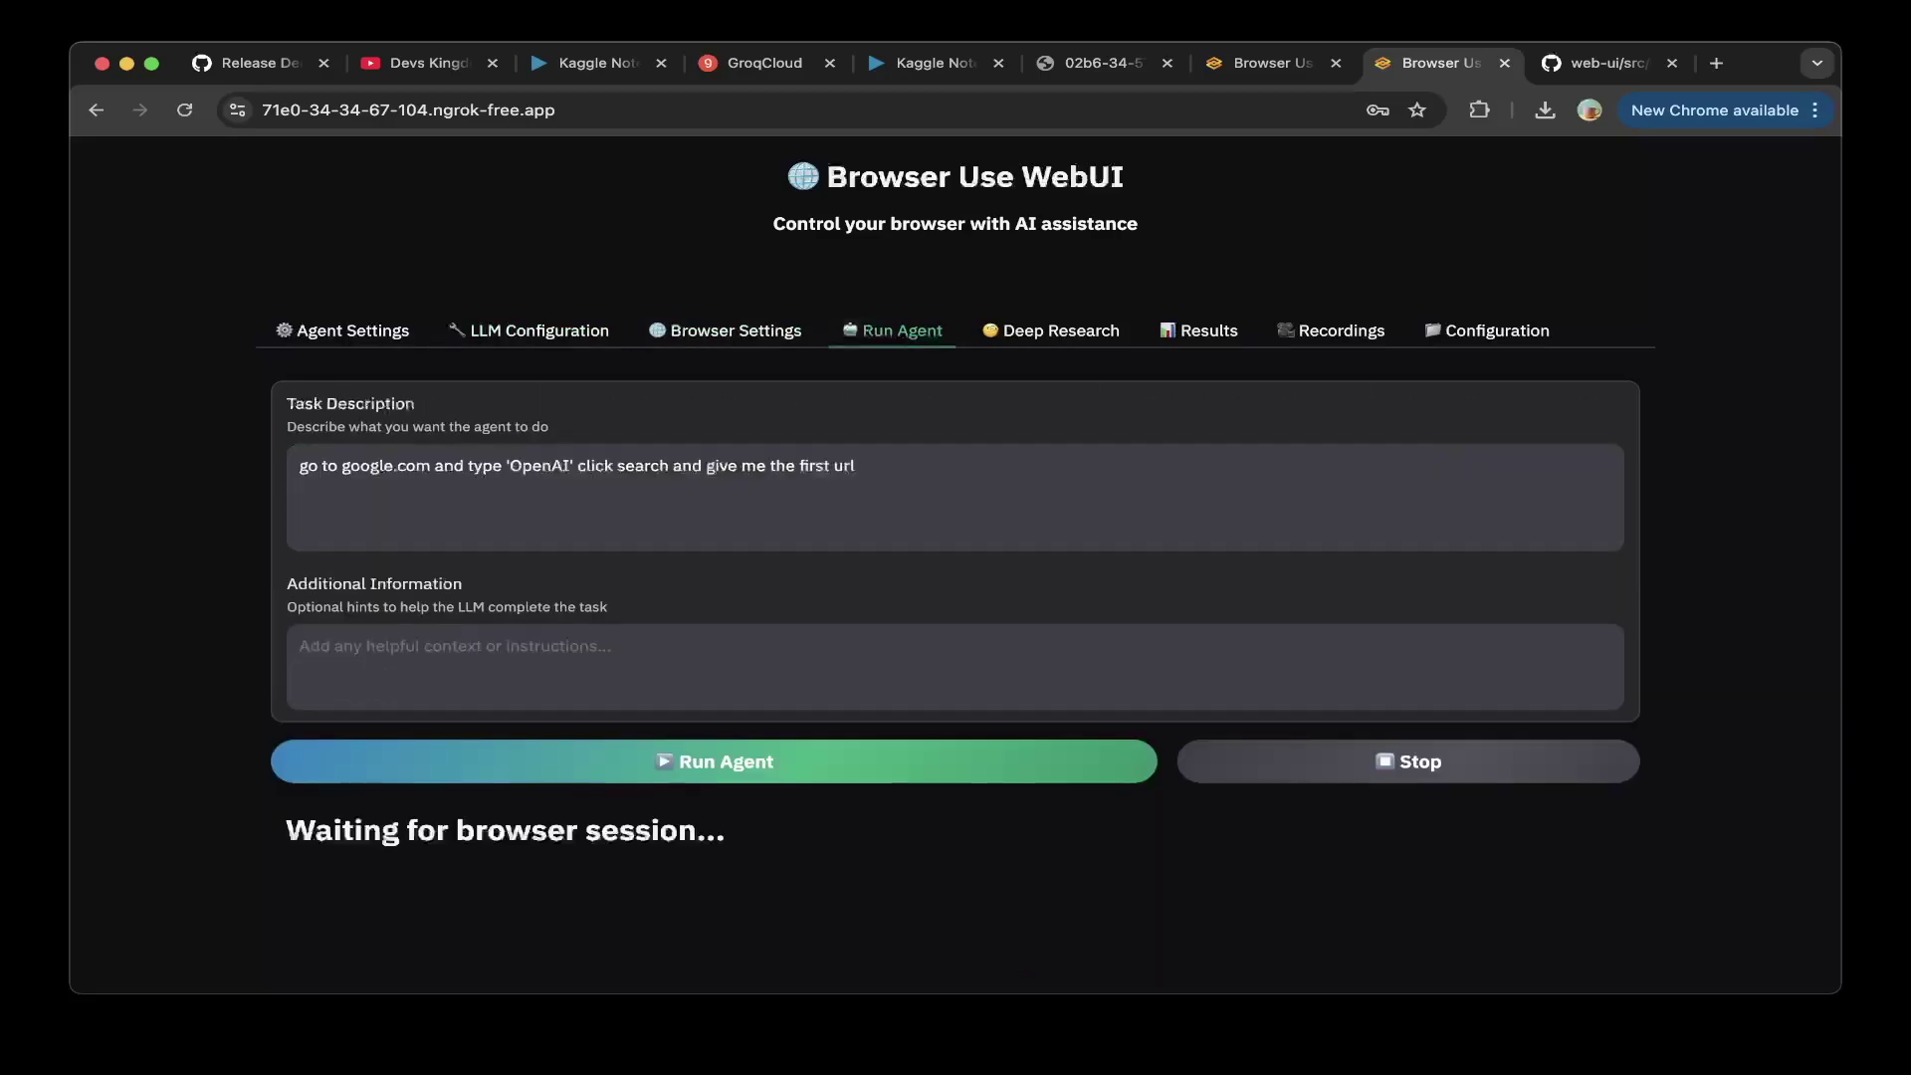
{"action": "left_click", "coordinate": [1054, 331]}
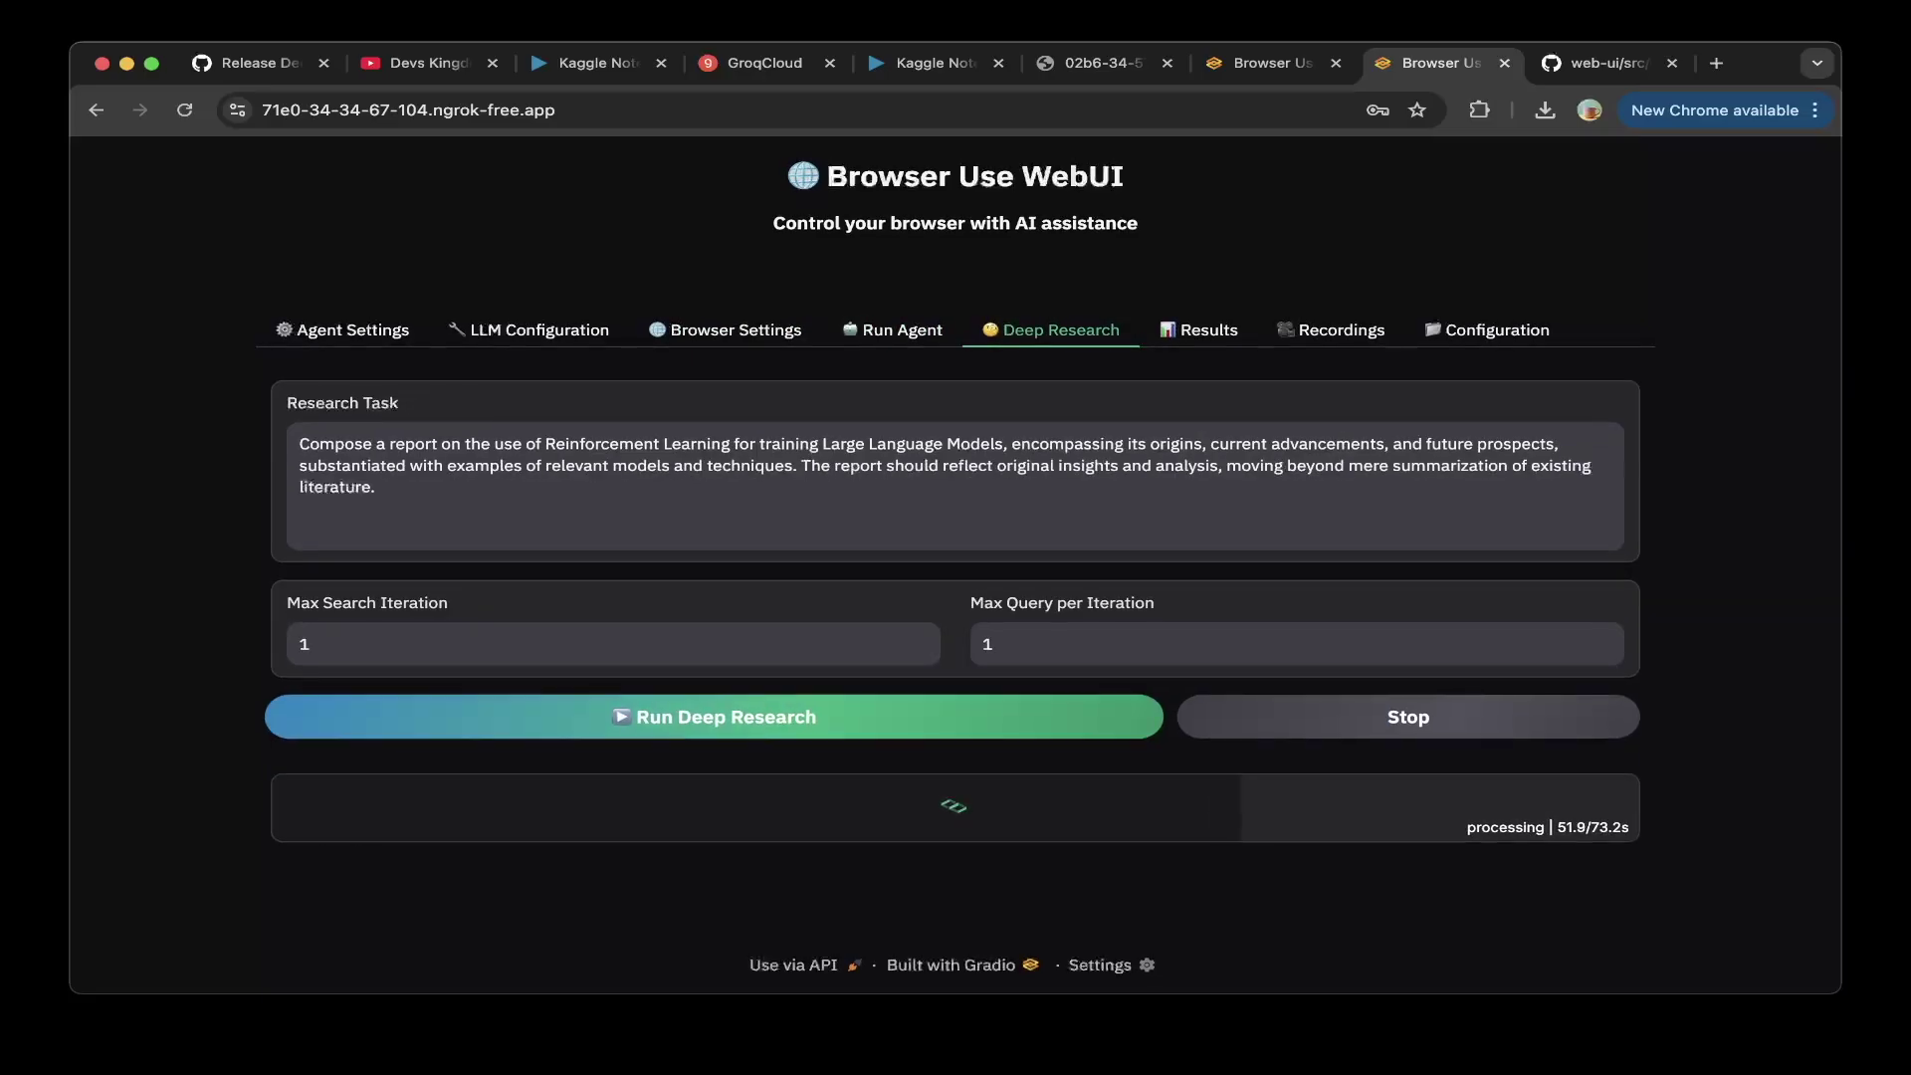
- Examine the vLLM server output in the vllm_public notebook and the latest Deep Research log in browser_use_webui
{"action": "left_click", "coordinate": [936, 63]}
{"action": "scroll", "coordinate": [875, 645], "scroll_direction": "down", "scroll_amount": 15}
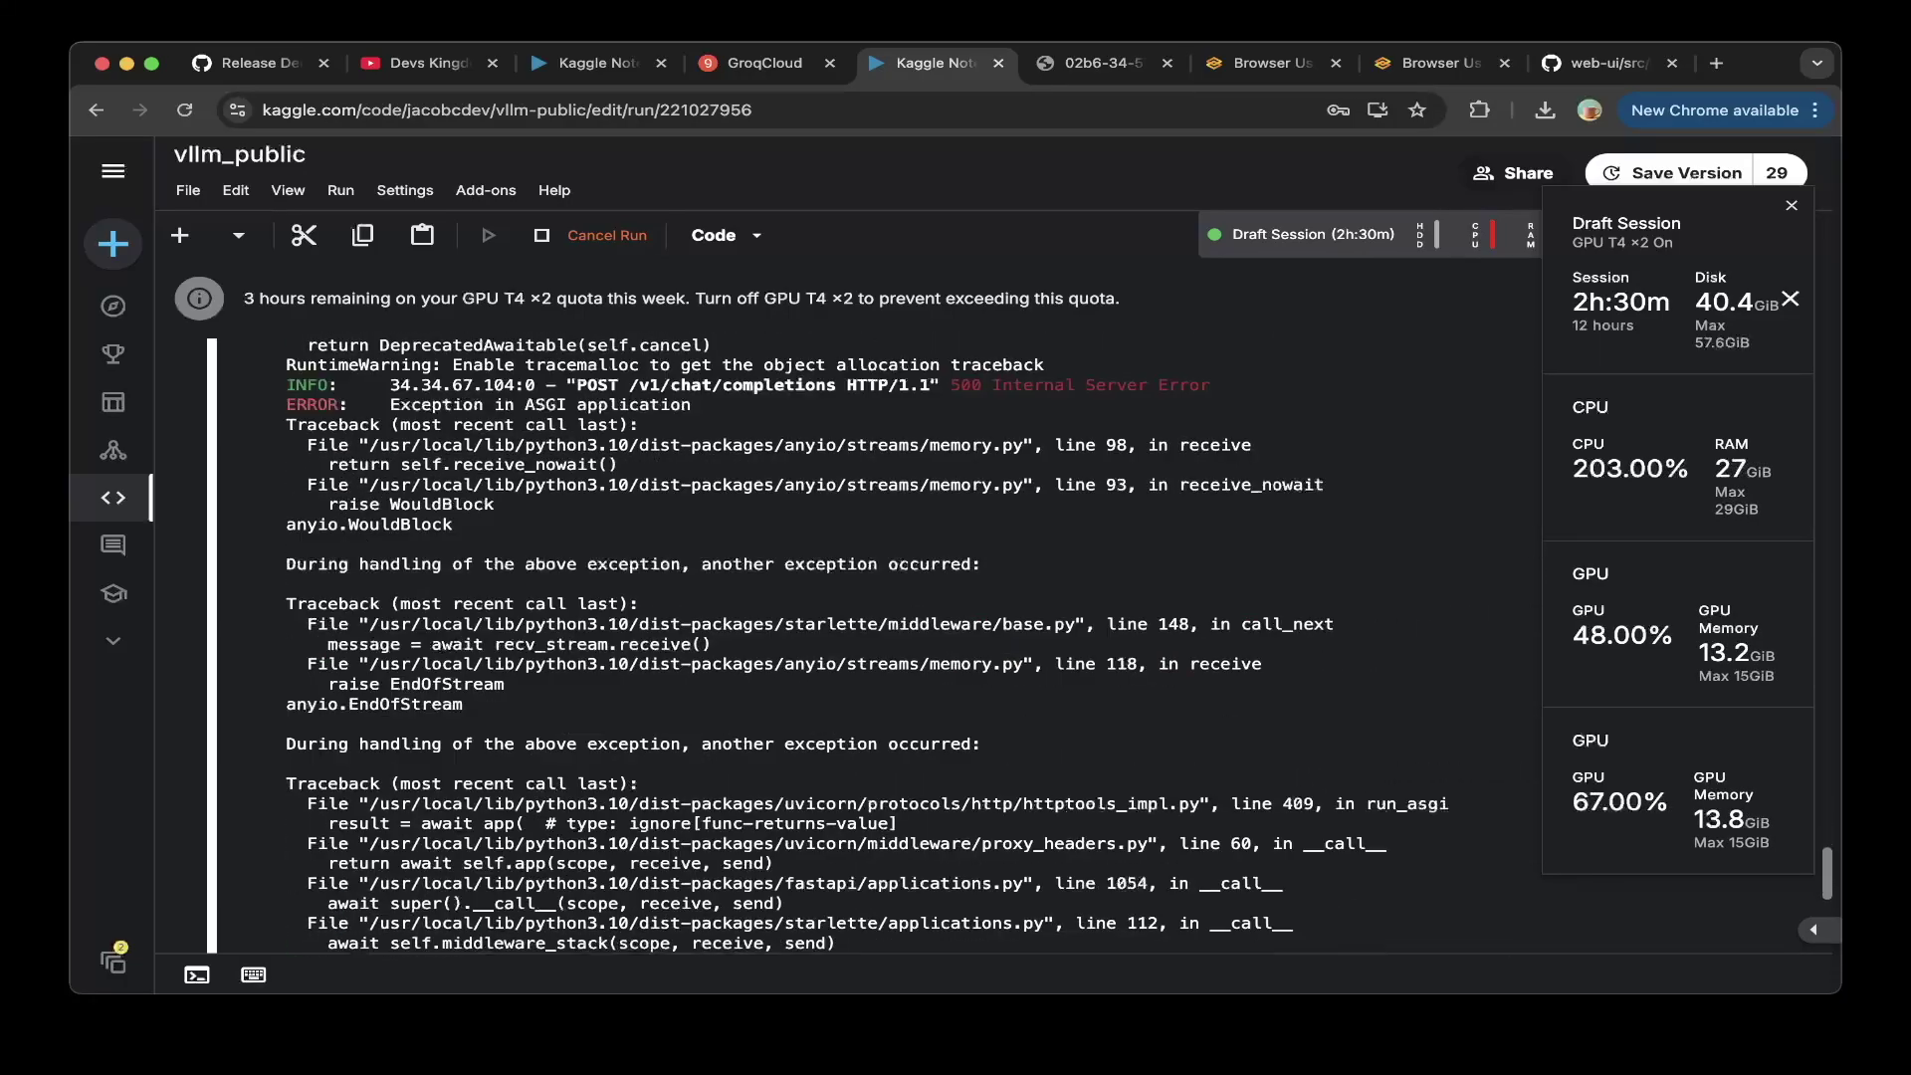
{"action": "scroll", "coordinate": [860, 642], "scroll_direction": "down", "scroll_amount": 12}
{"action": "scroll", "coordinate": [860, 642], "scroll_direction": "up", "scroll_amount": 4}
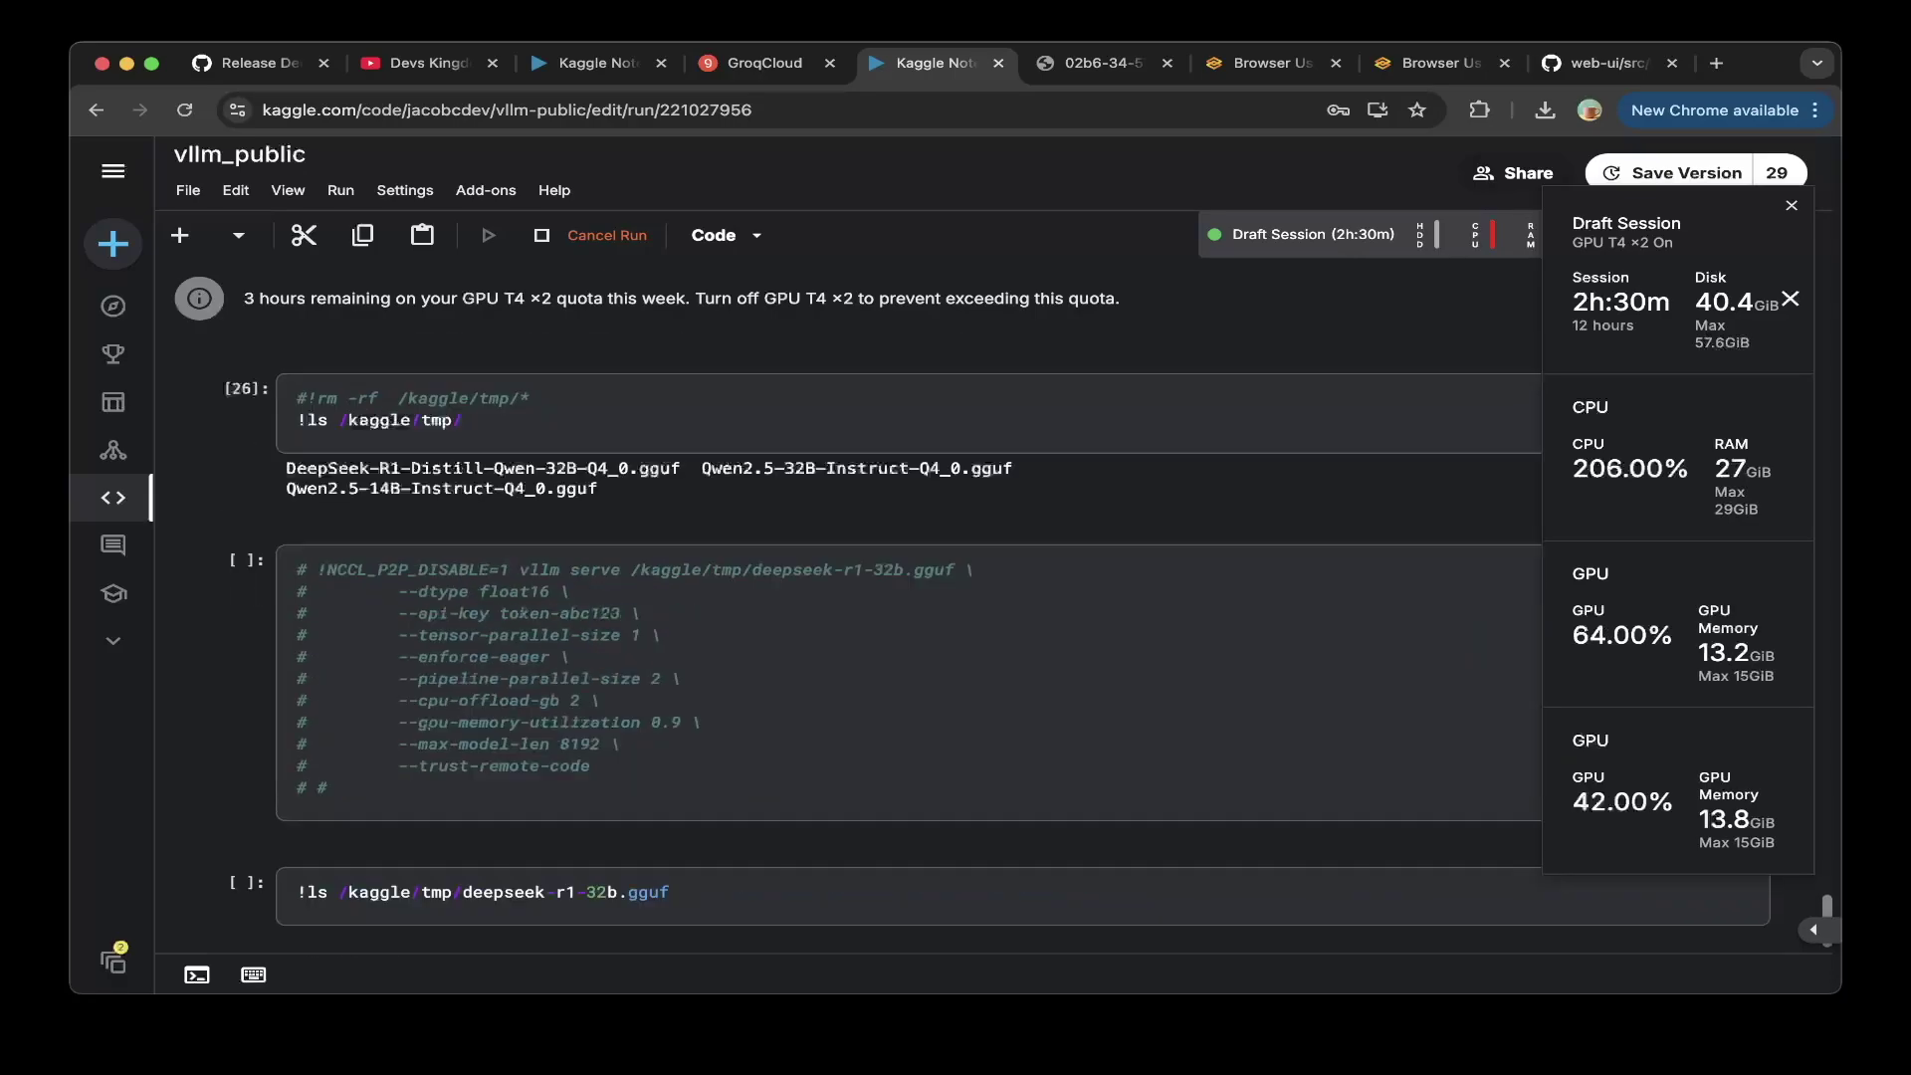
{"action": "scroll", "coordinate": [861, 642], "scroll_direction": "up", "scroll_amount": 3}
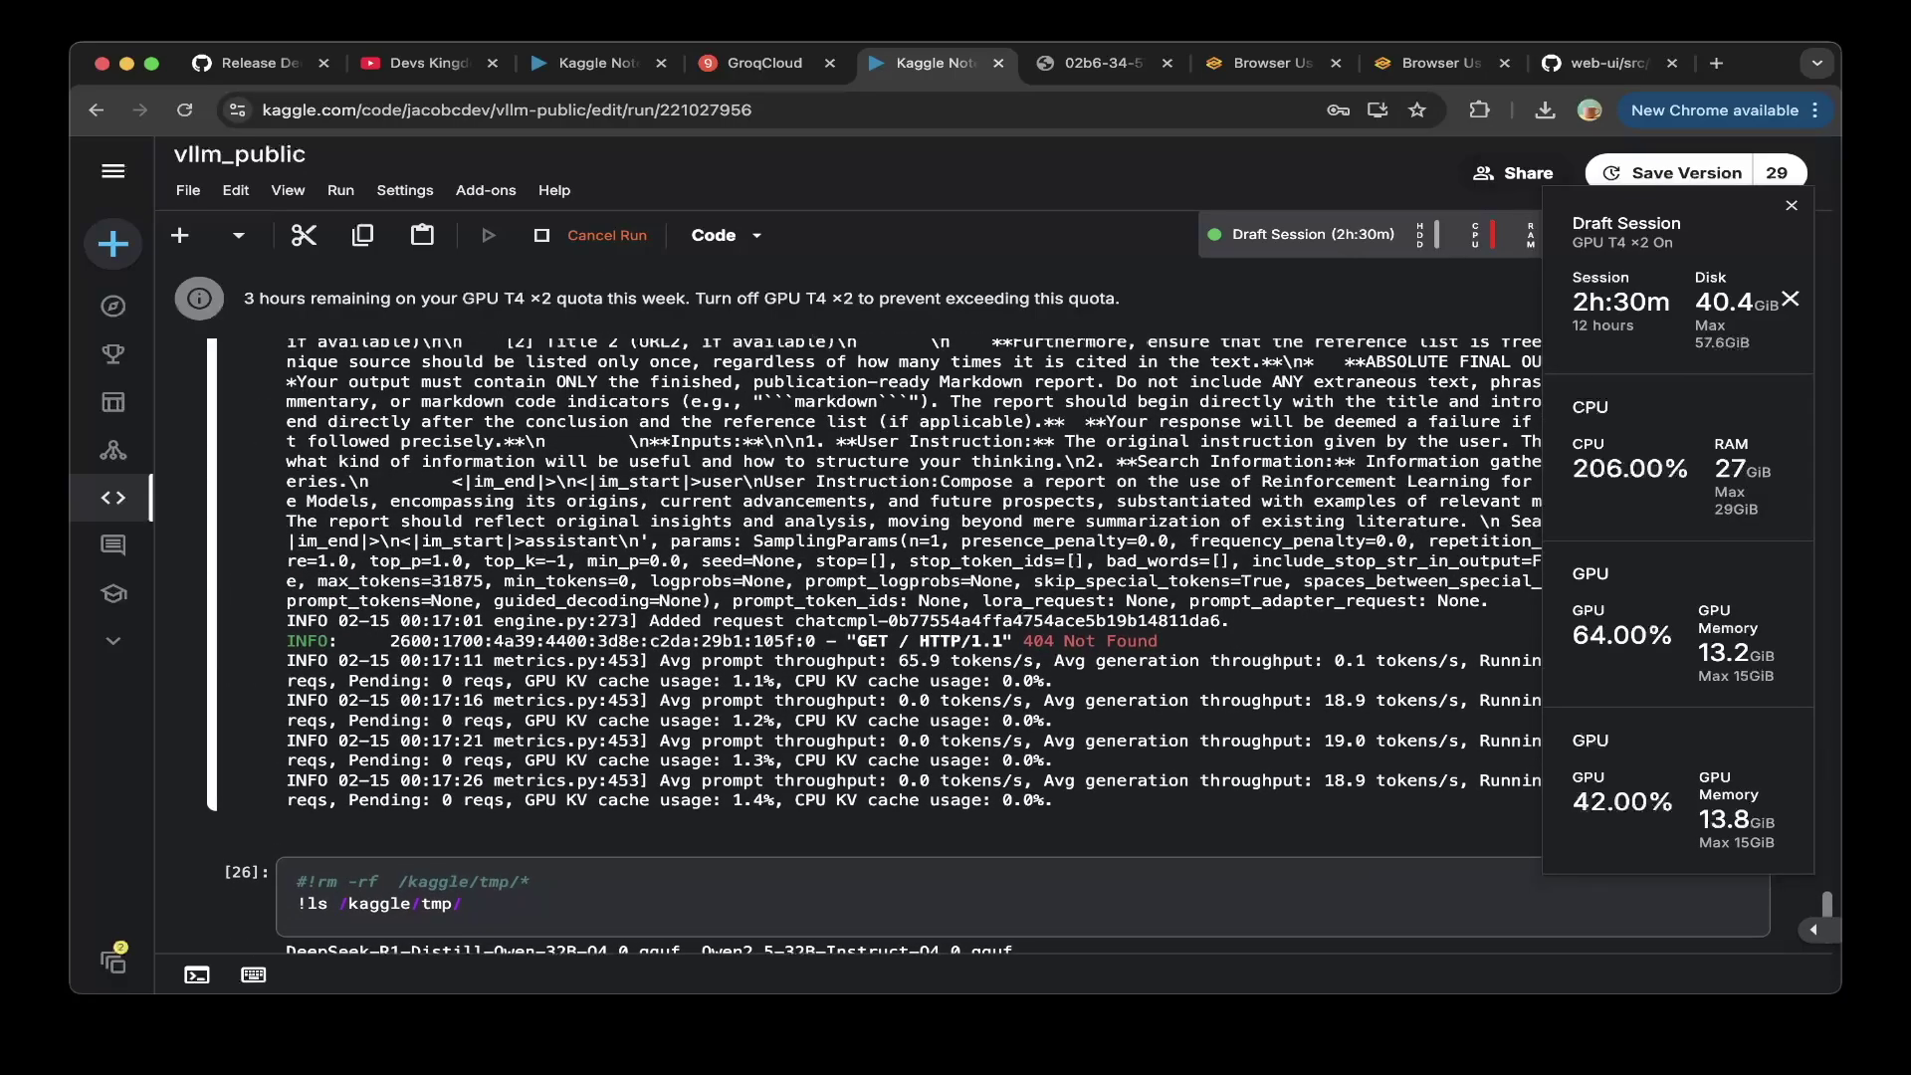
{"action": "scroll", "coordinate": [861, 642], "scroll_direction": "down", "scroll_amount": 2}
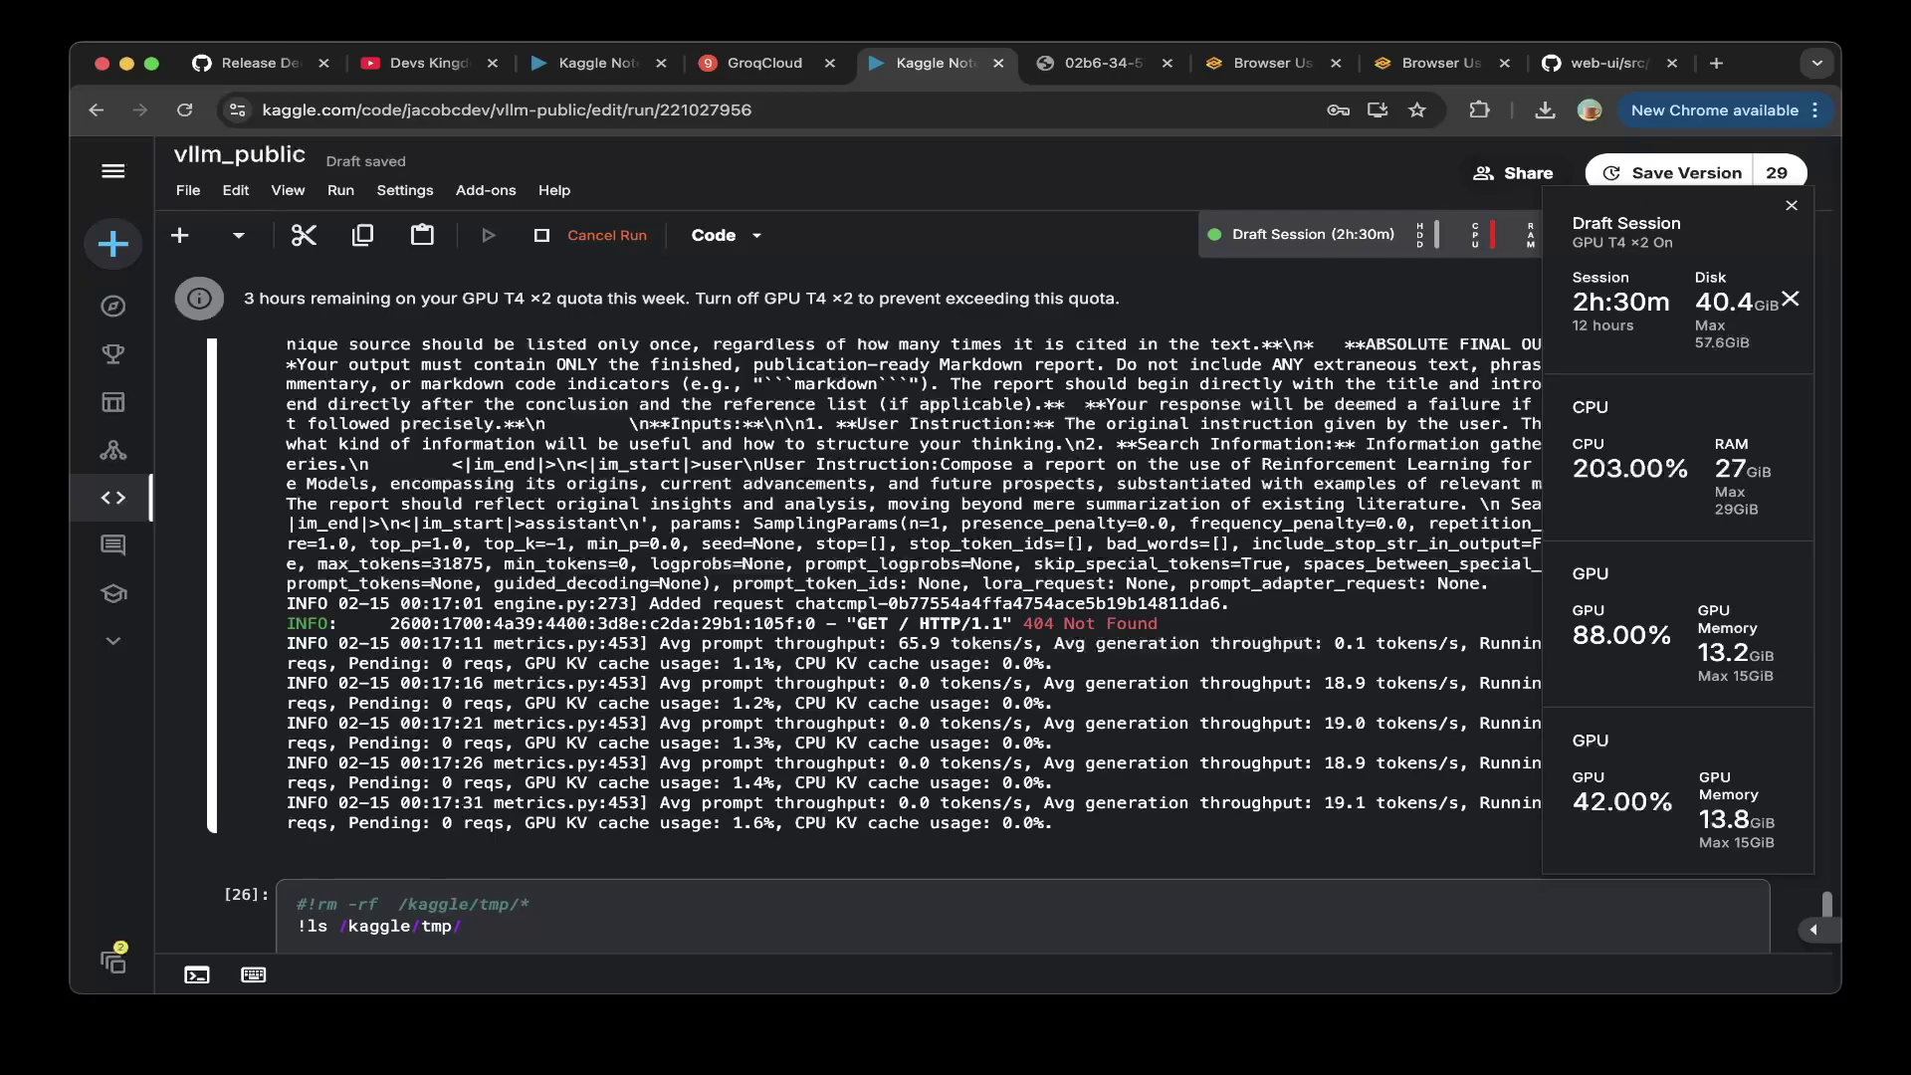
{"action": "scroll", "coordinate": [861, 641], "scroll_direction": "down", "scroll_amount": 1}
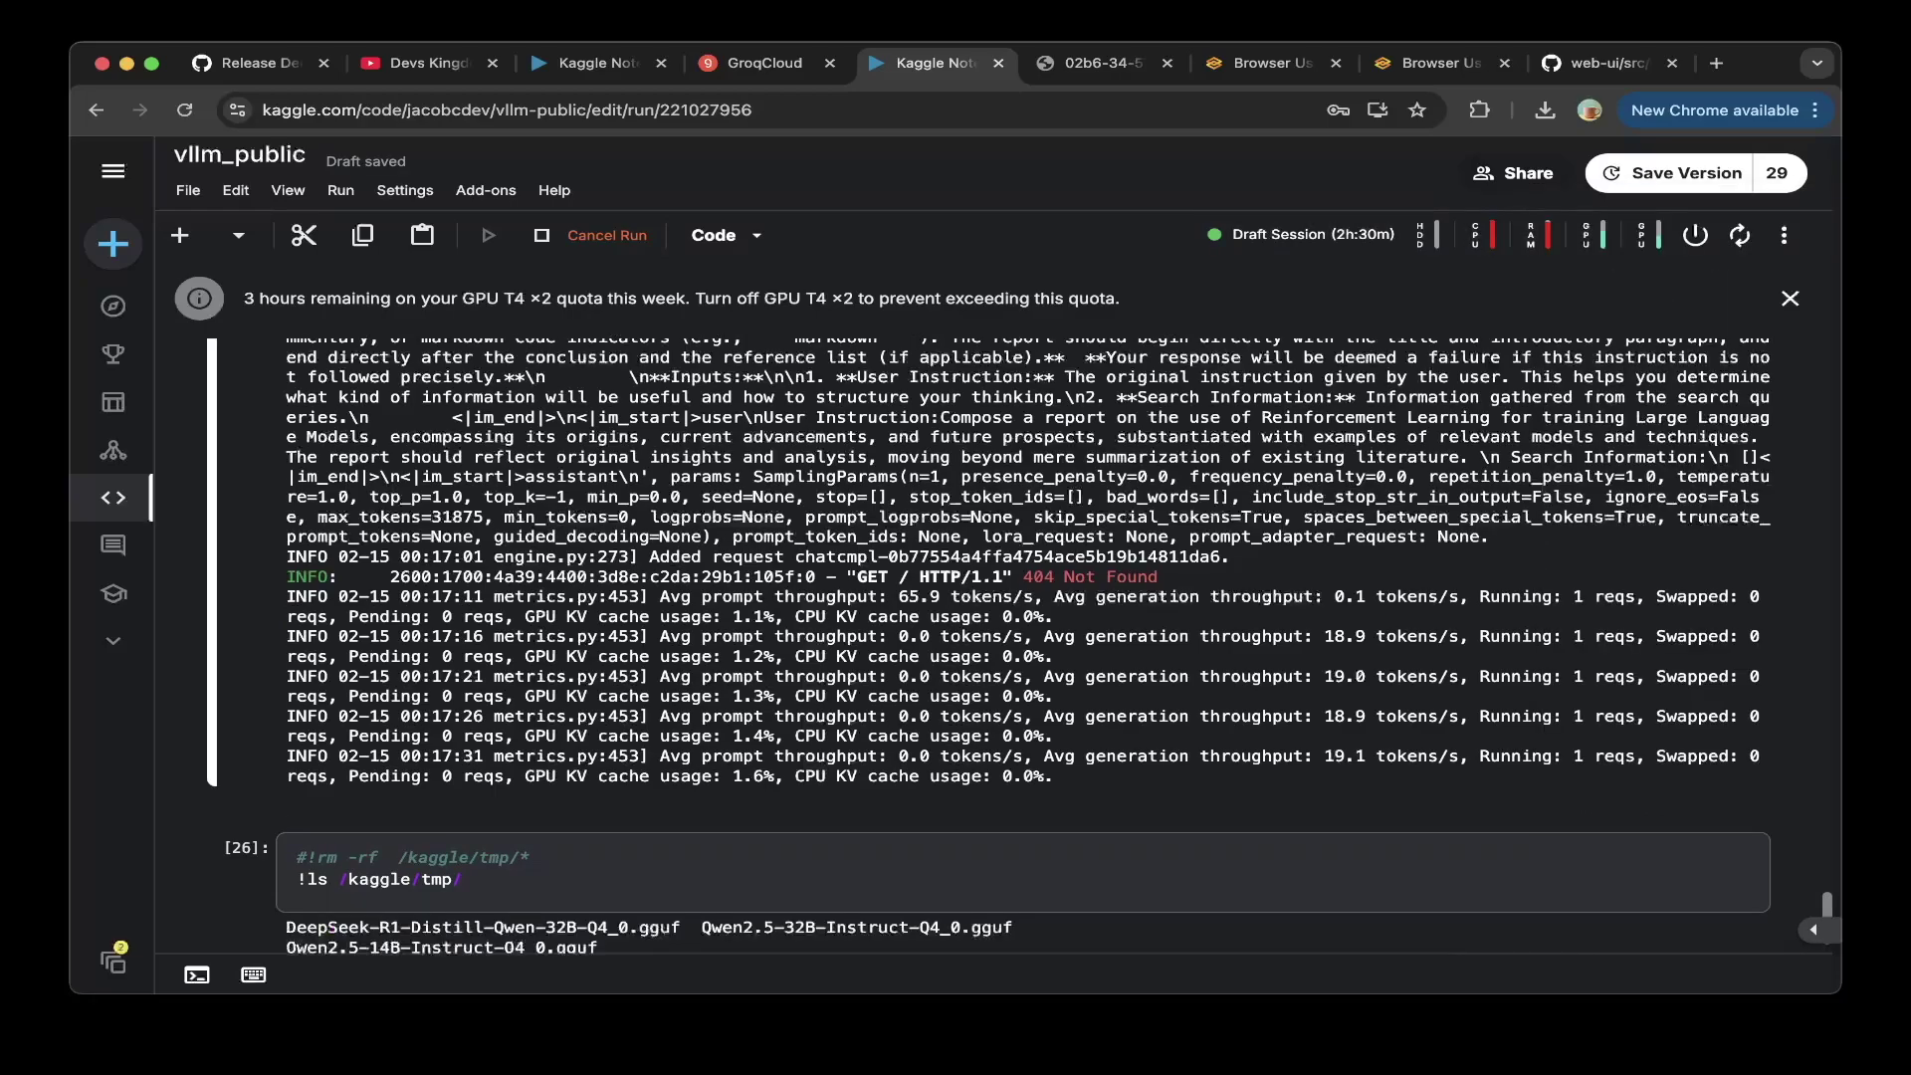
{"action": "left_click", "coordinate": [597, 63]}
{"action": "scroll", "coordinate": [993, 605], "scroll_direction": "down", "scroll_amount": 3}
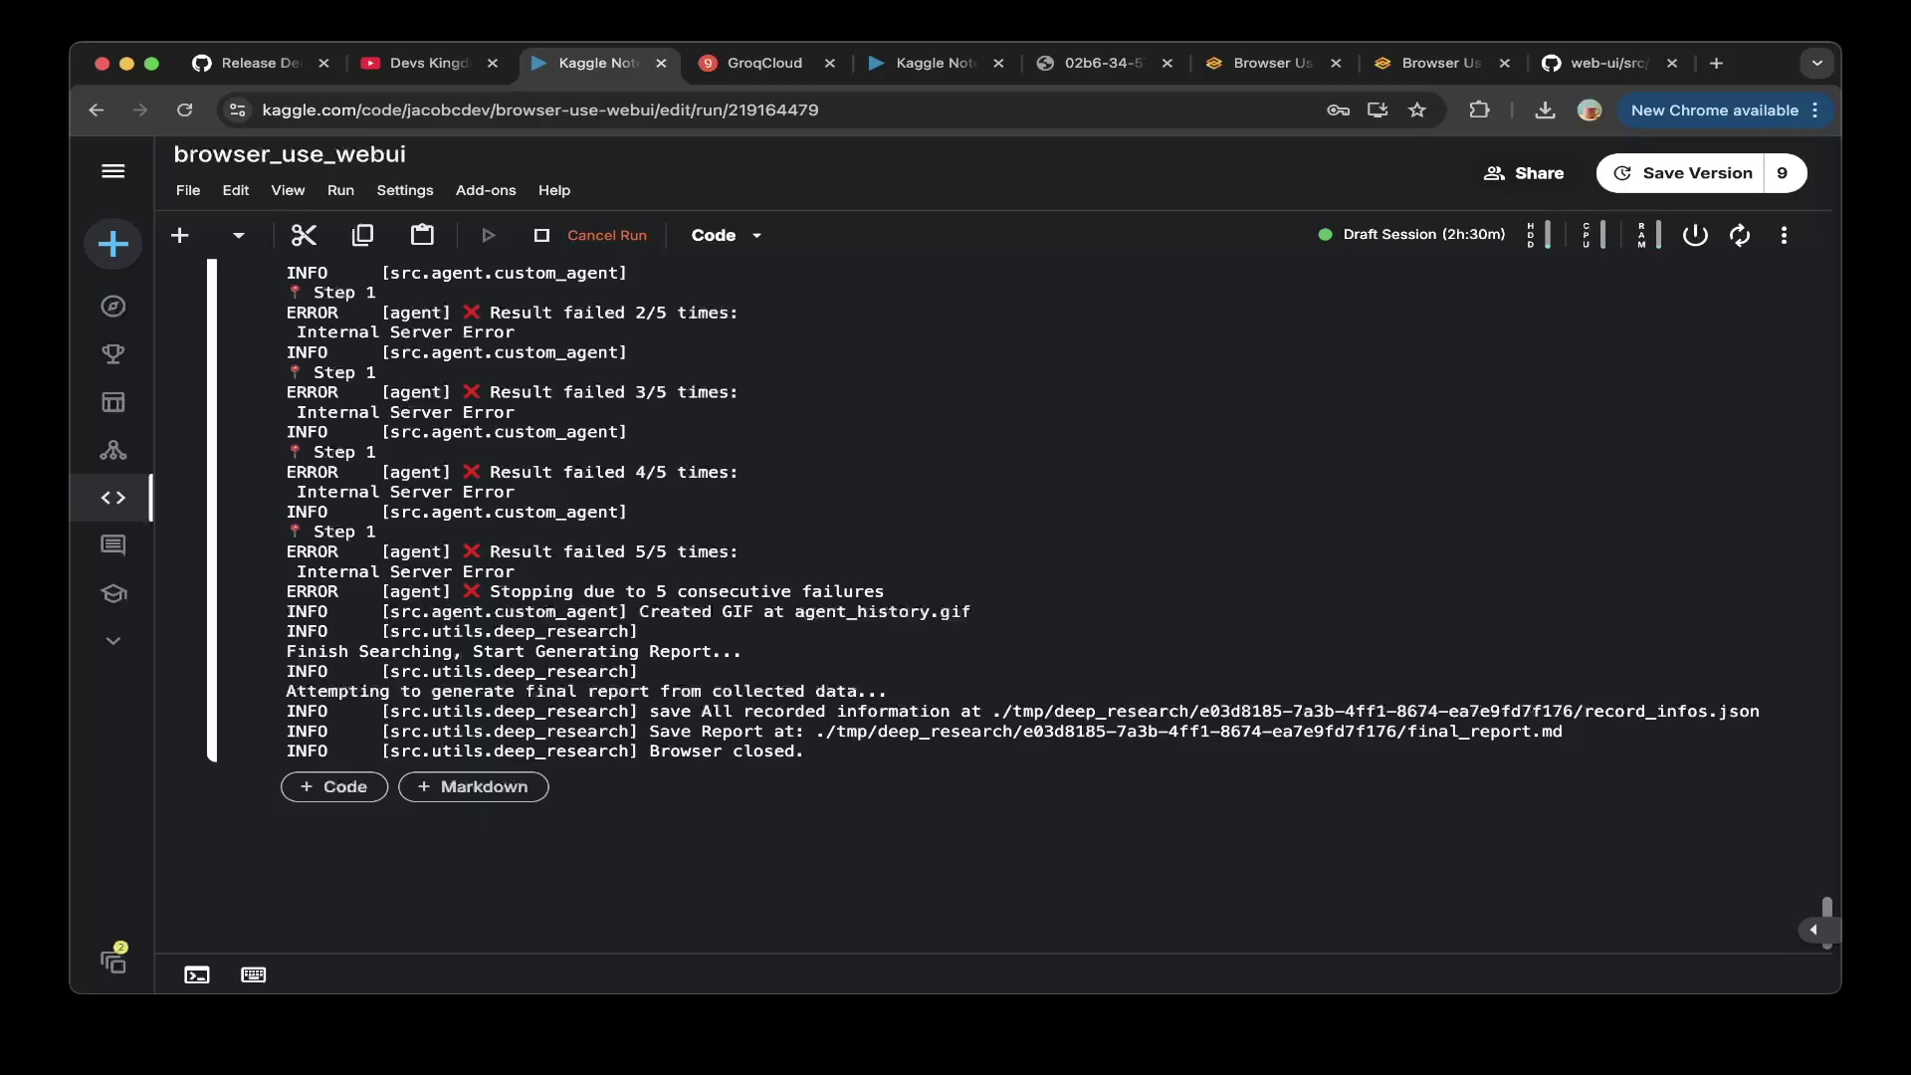
- Read the generated reinforcement learning report through to its references in the WebUI, and glance at Groq's preview models list
{"action": "left_click", "coordinate": [1272, 63]}
{"action": "left_click", "coordinate": [1439, 63]}
{"action": "scroll", "coordinate": [956, 577], "scroll_direction": "down", "scroll_amount": 1}
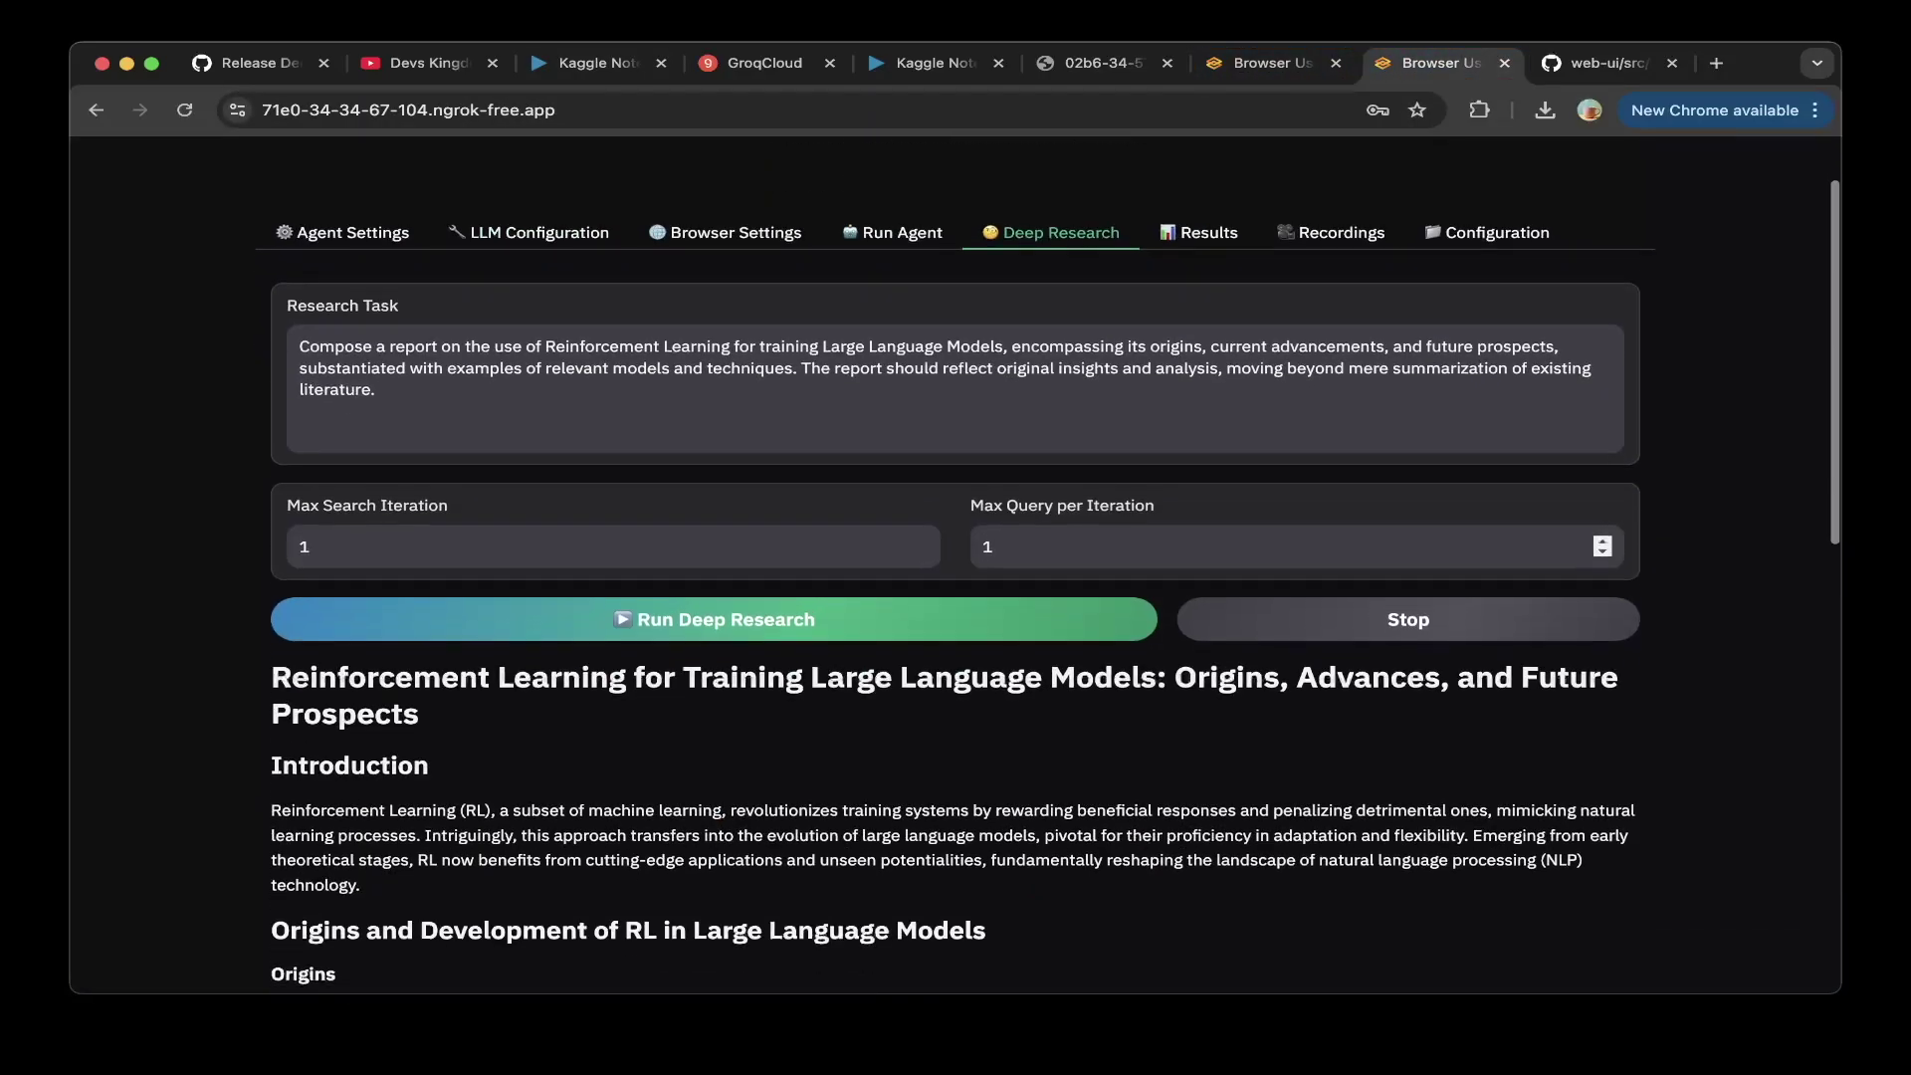
{"action": "scroll", "coordinate": [955, 577], "scroll_direction": "down", "scroll_amount": 10}
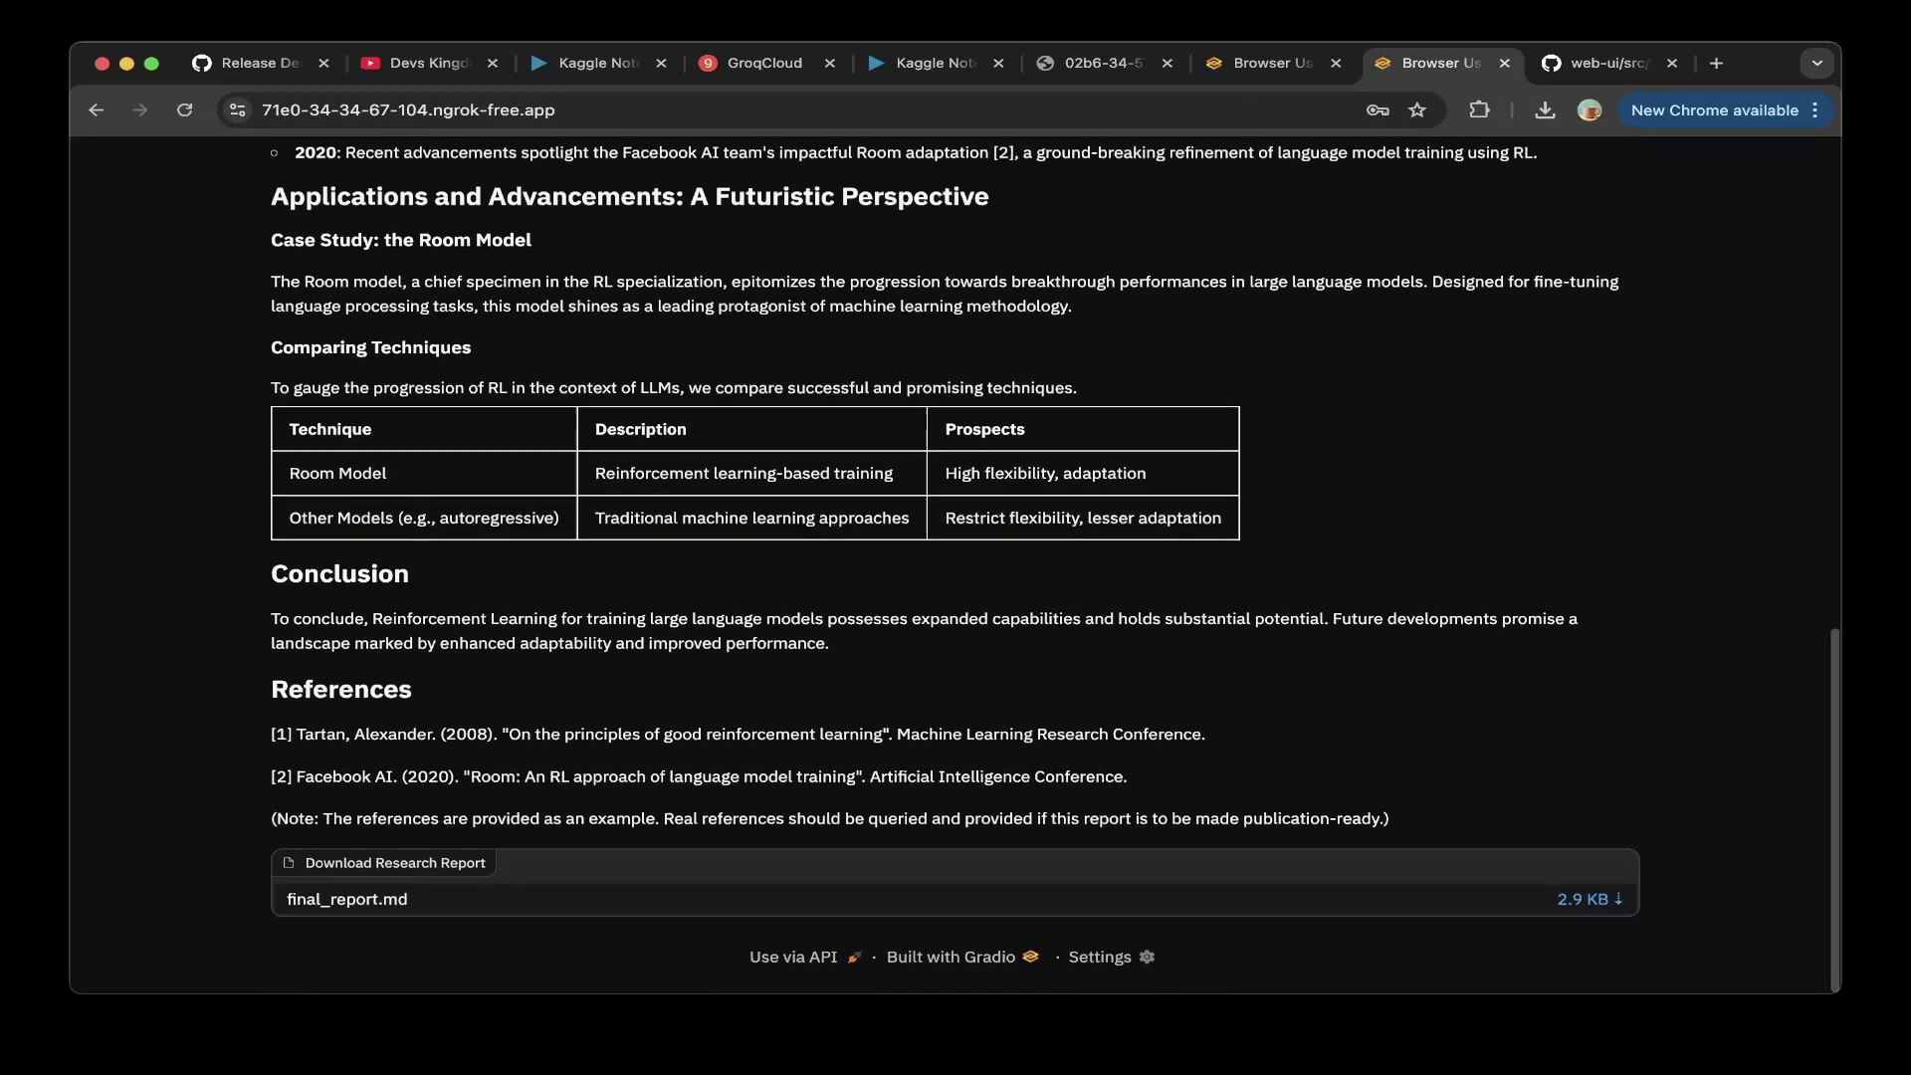
{"action": "scroll", "coordinate": [955, 567], "scroll_direction": "up", "scroll_amount": 8}
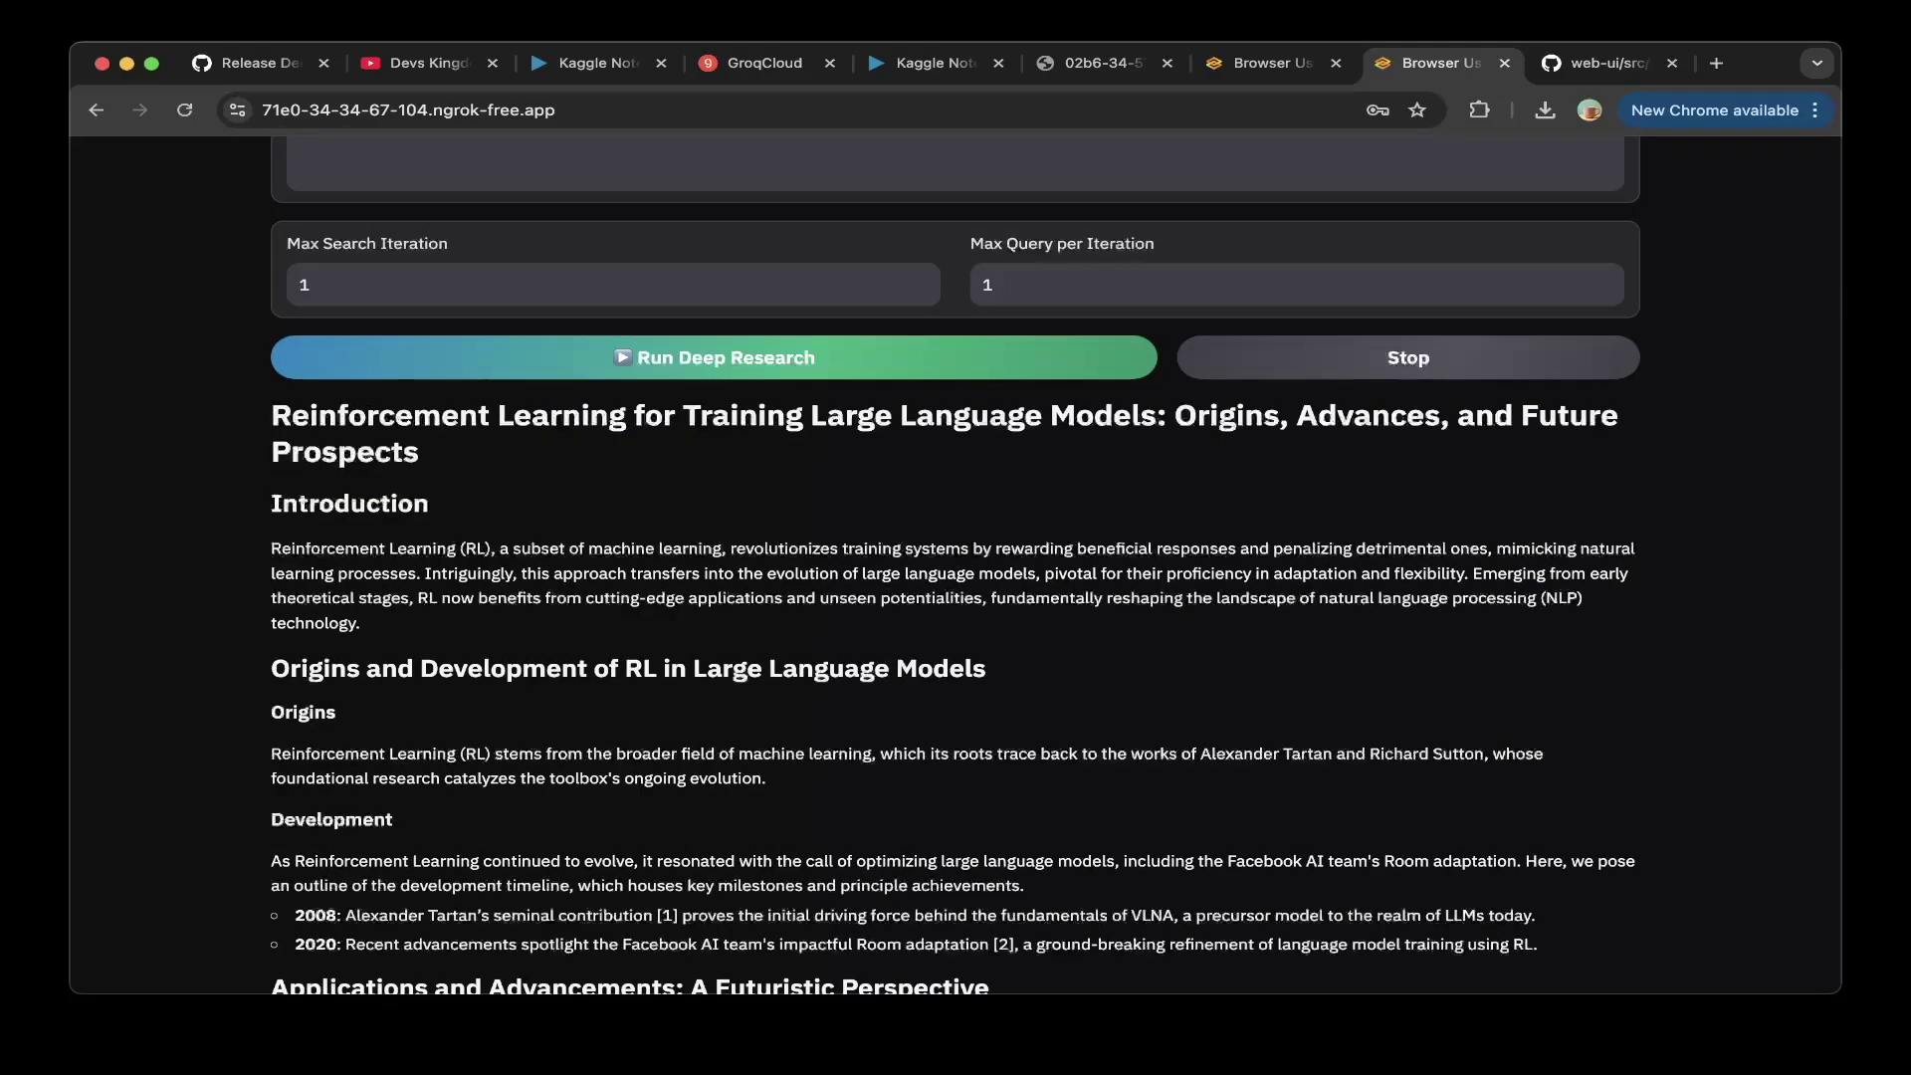
{"action": "scroll", "coordinate": [956, 567], "scroll_direction": "down", "scroll_amount": 8}
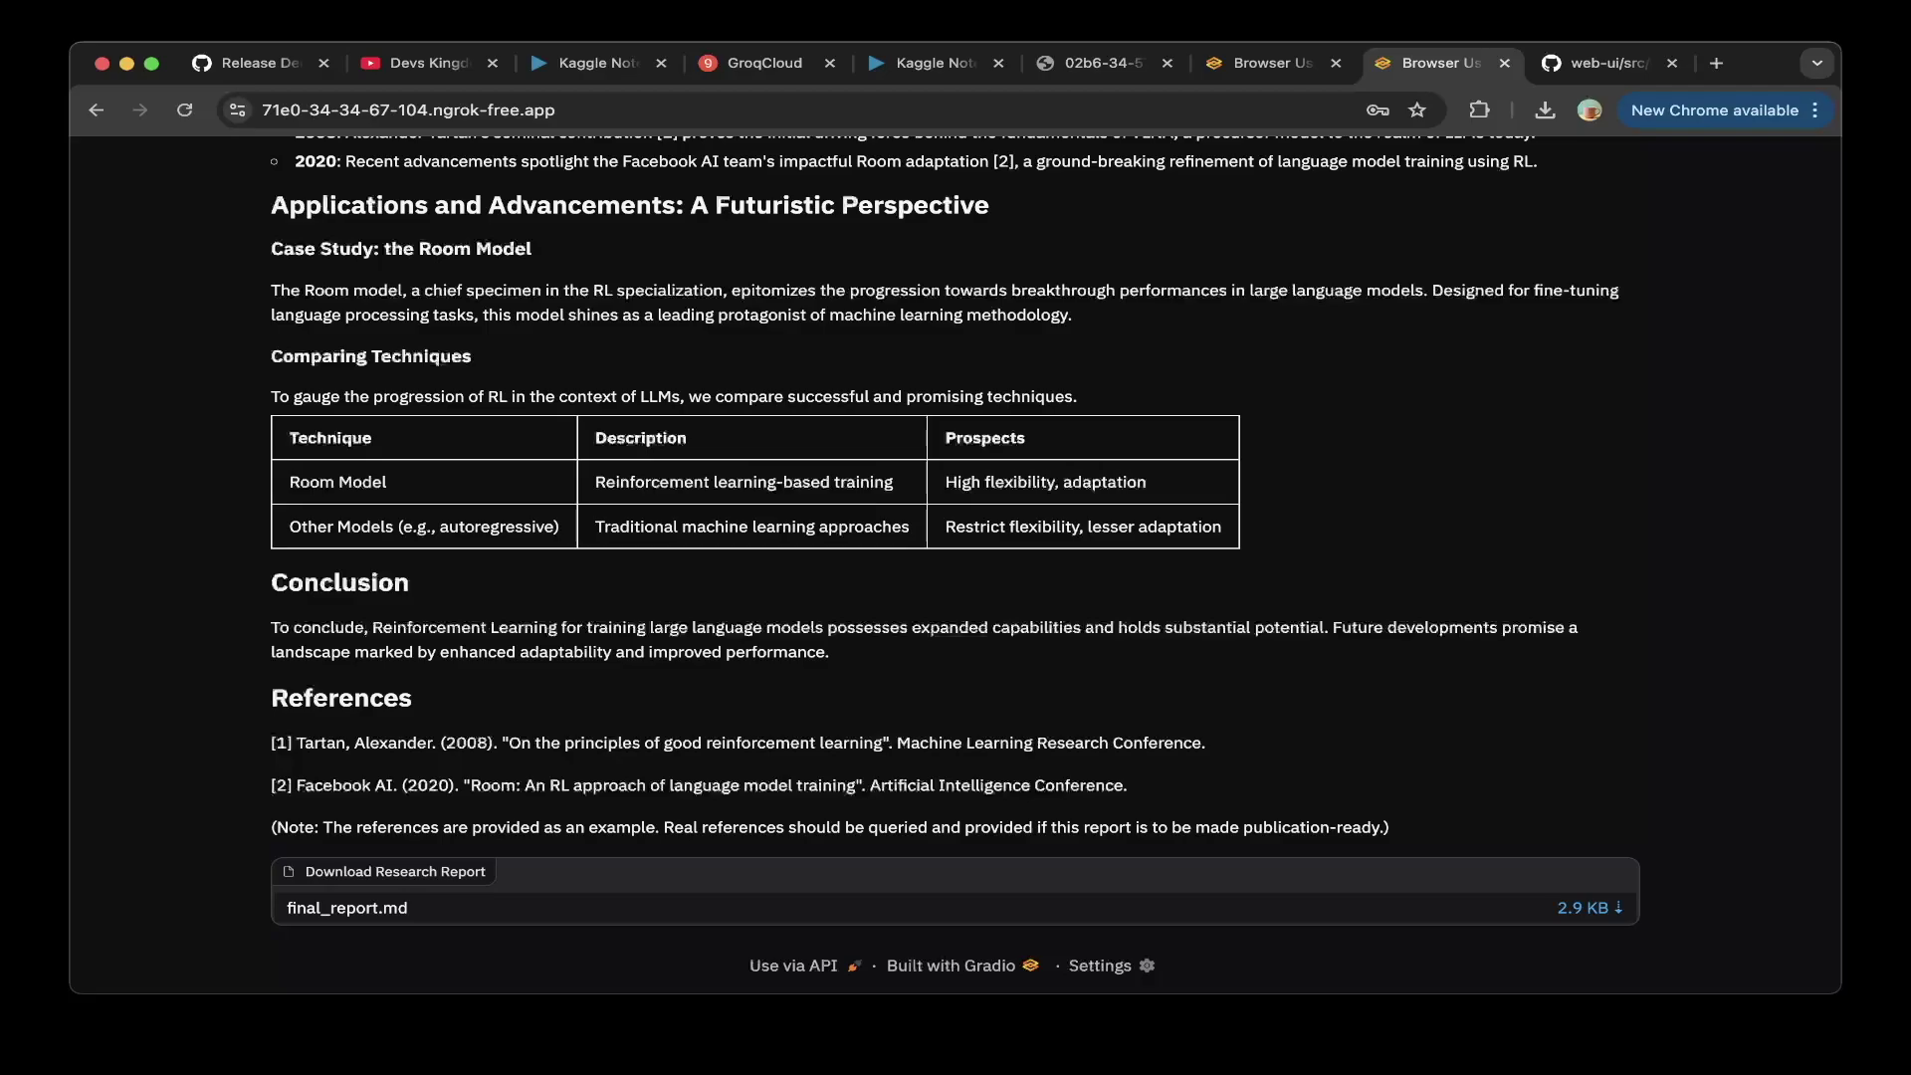
{"action": "scroll", "coordinate": [955, 568], "scroll_direction": "up", "scroll_amount": 8}
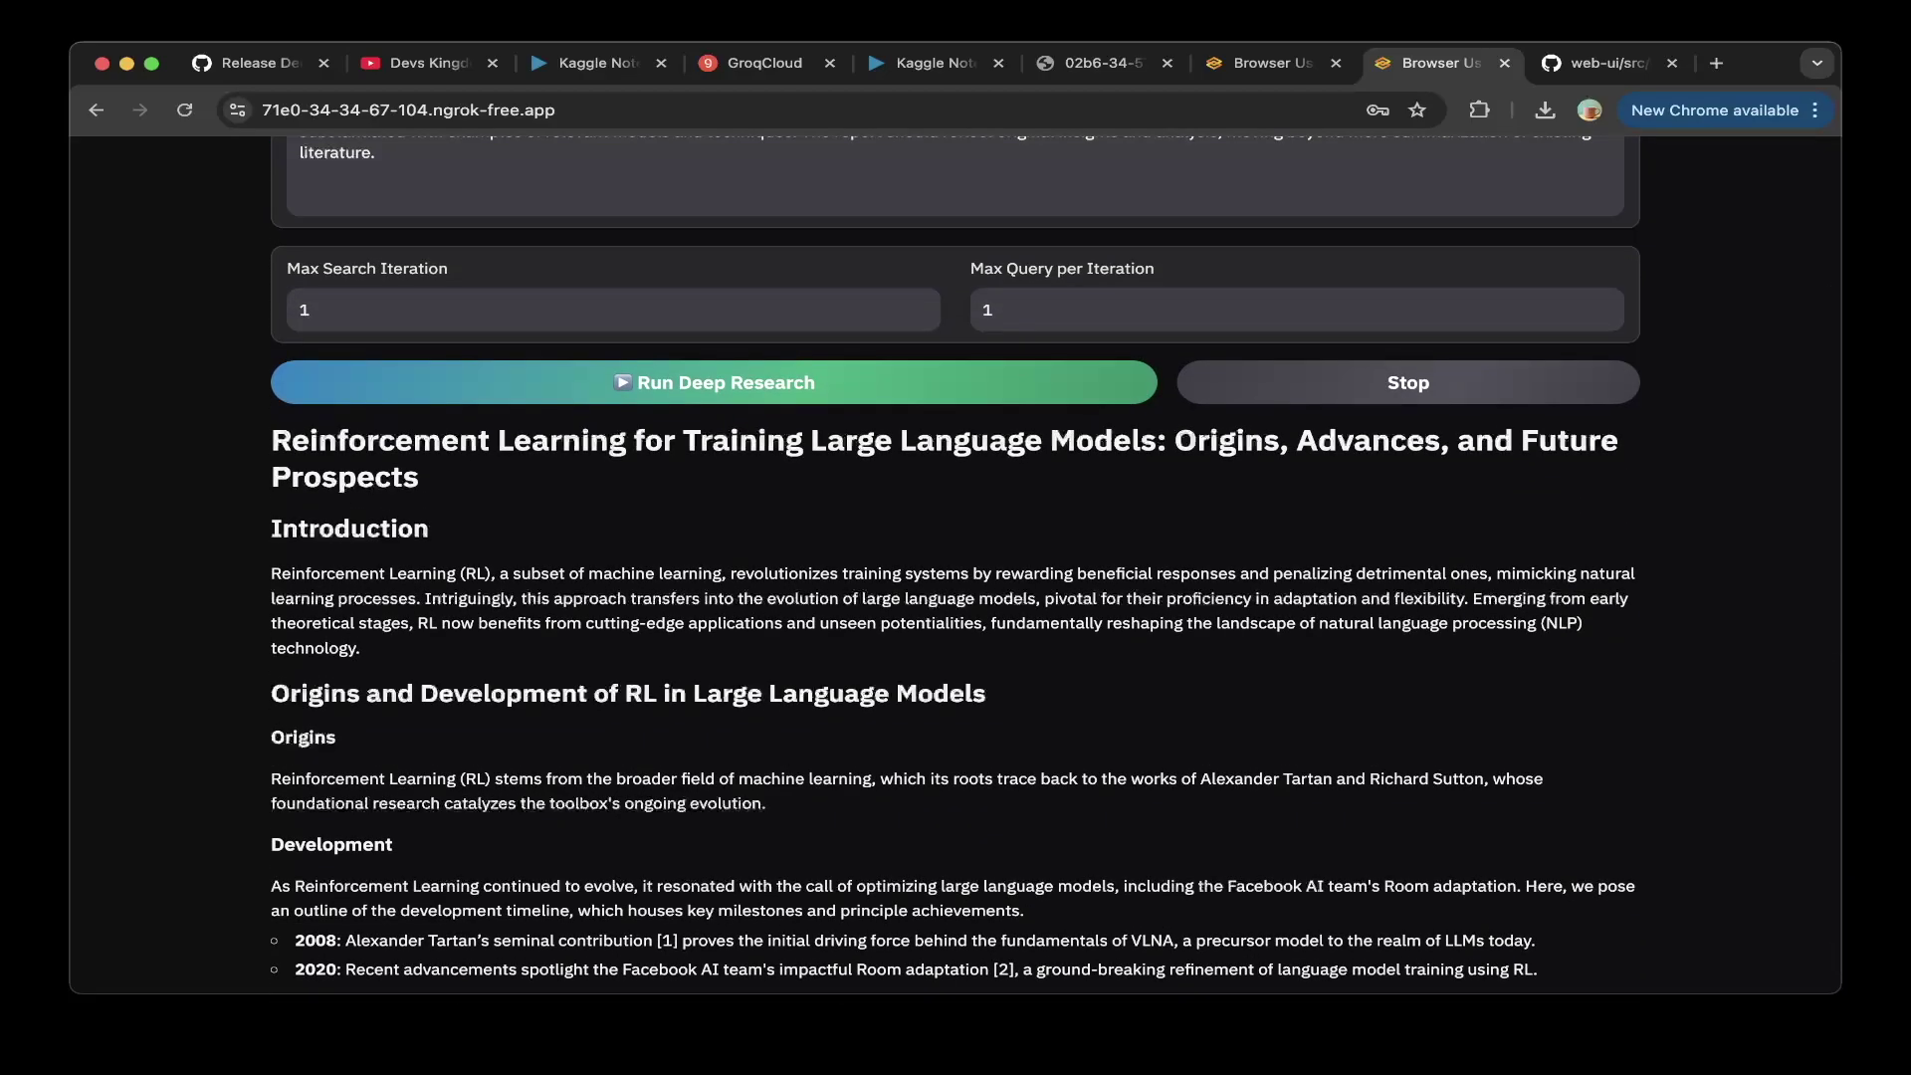
{"action": "scroll", "coordinate": [955, 567], "scroll_direction": "down", "scroll_amount": 8}
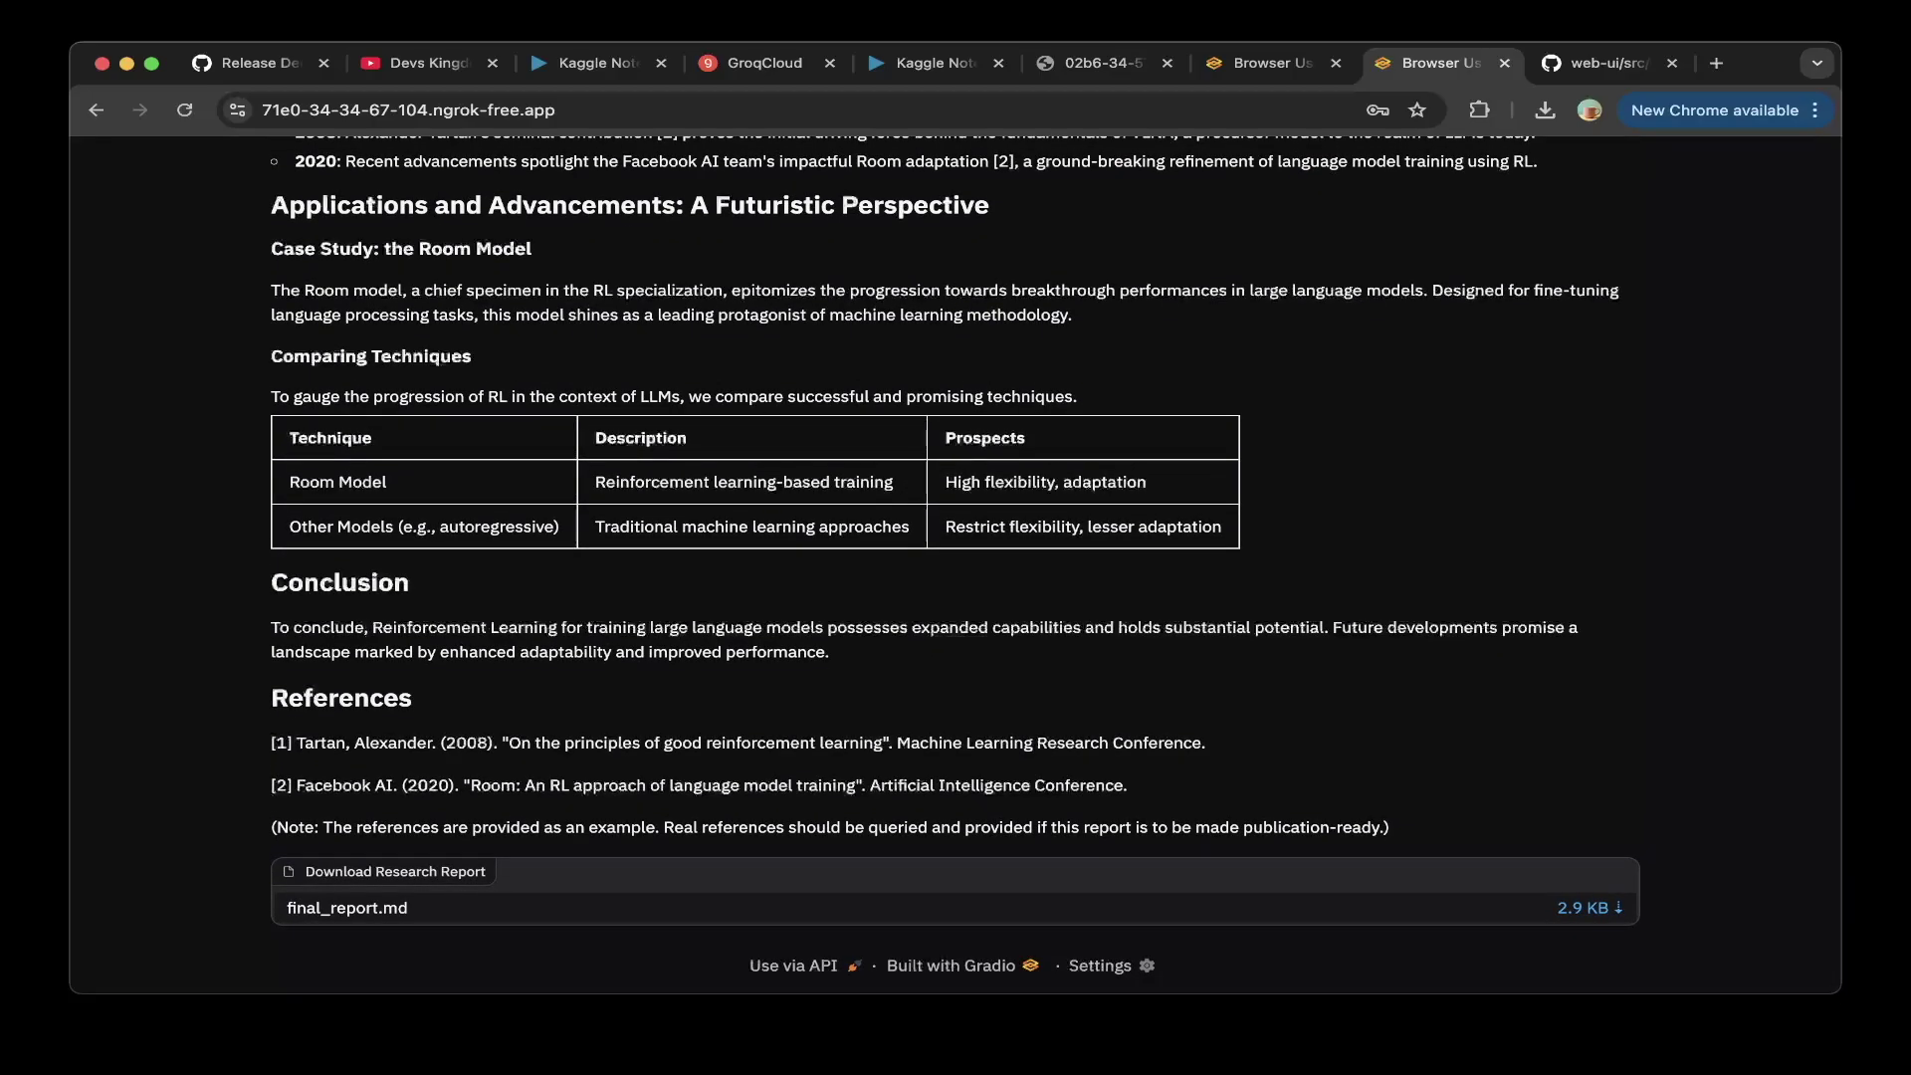
{"action": "scroll", "coordinate": [955, 567], "scroll_direction": "up", "scroll_amount": 10}
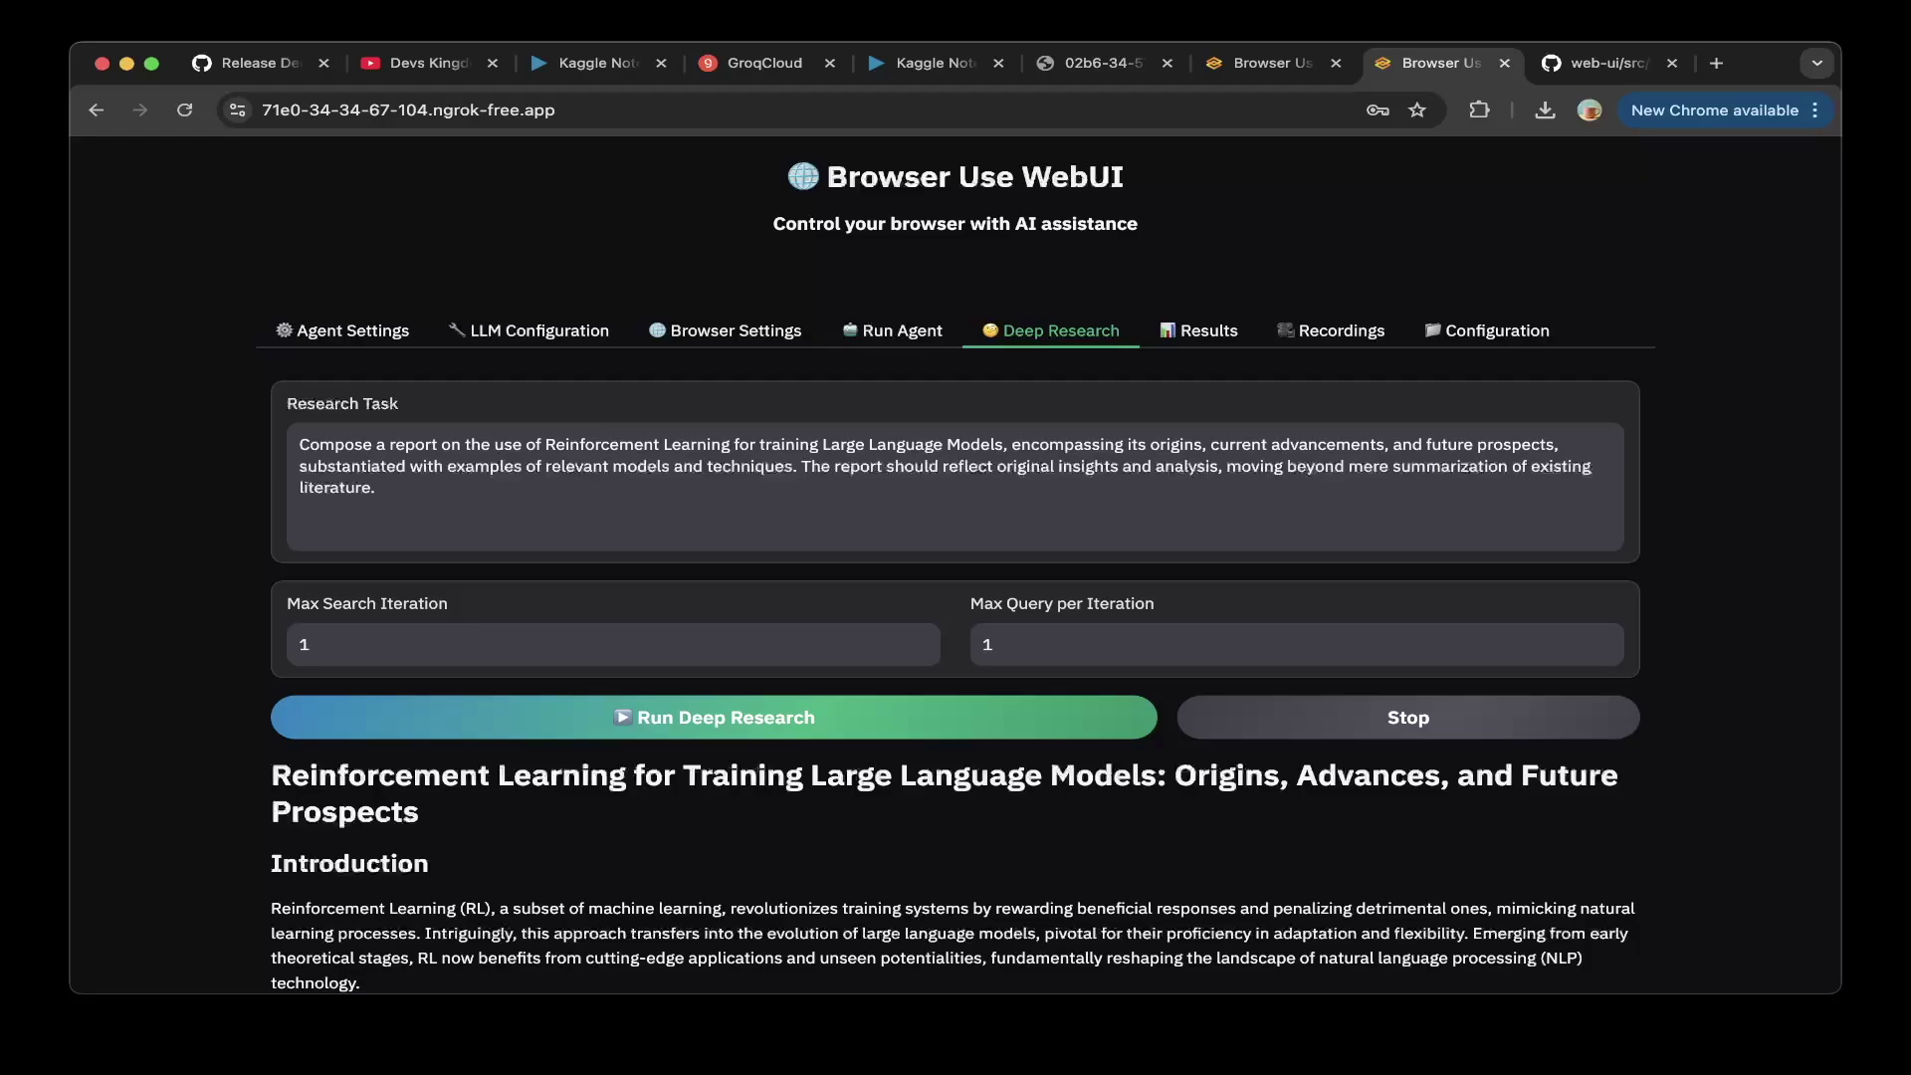
{"action": "left_click", "coordinate": [764, 62]}
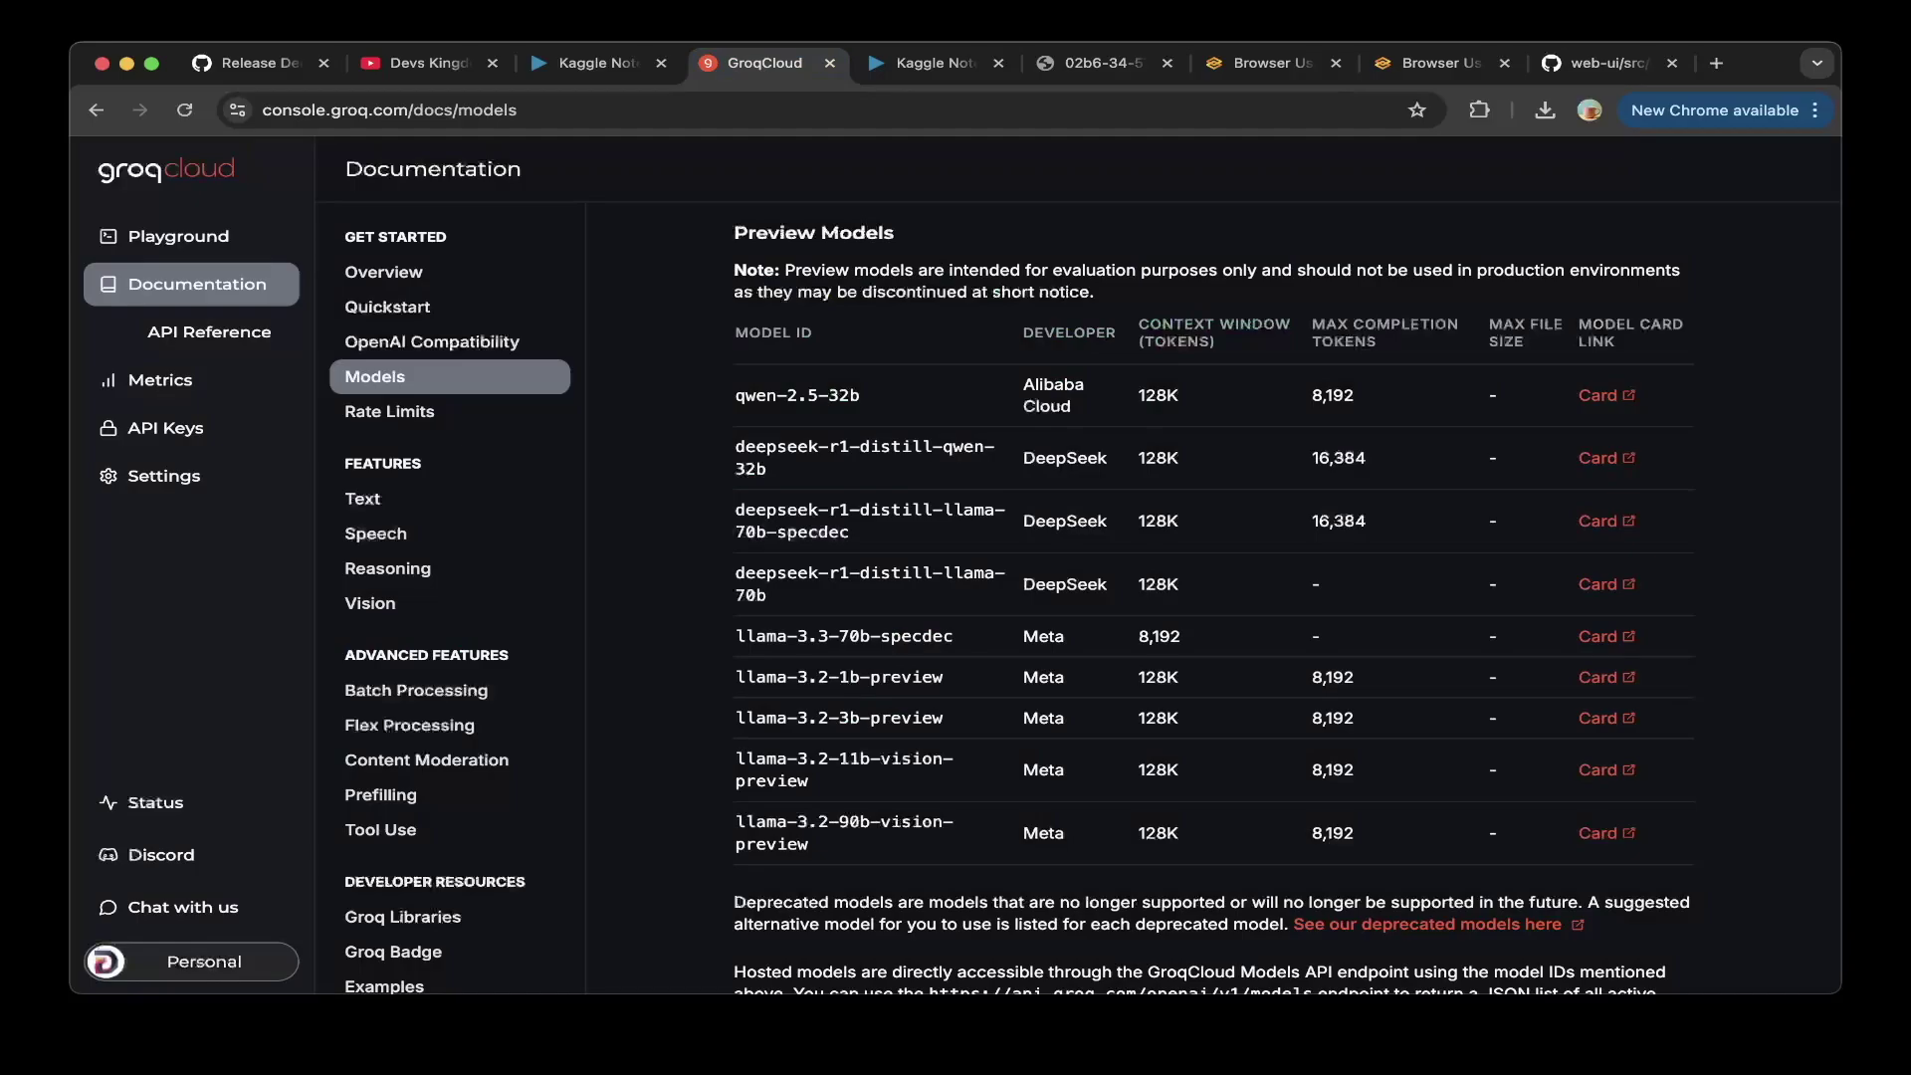
{"action": "left_click", "coordinate": [1439, 63]}
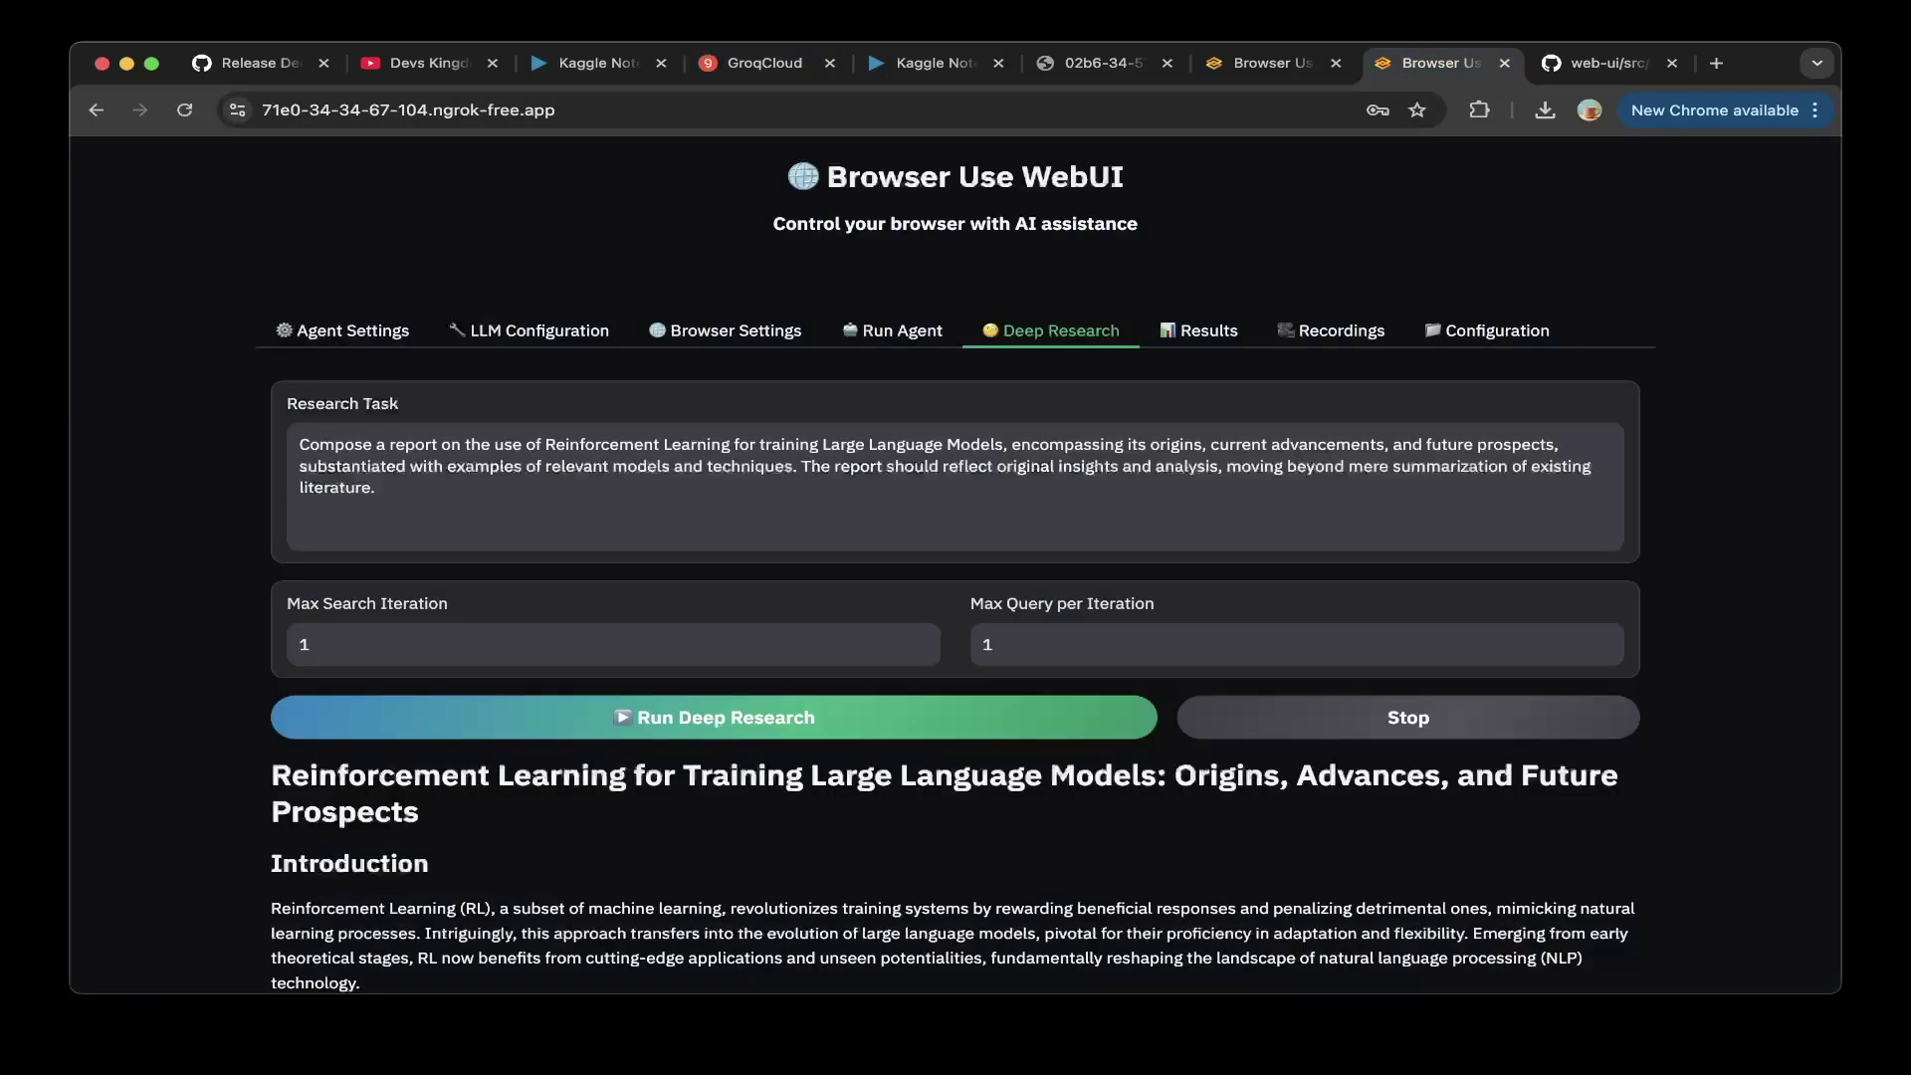